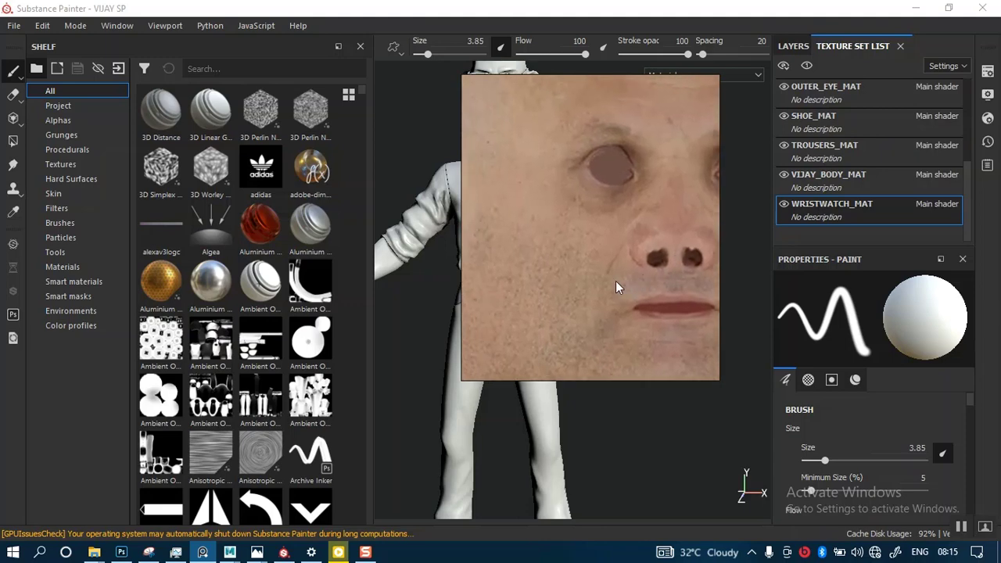
Examine the facial skin reference image in close-up and in full, and move it clear of the character model.
mouse_move(610, 280)
middle_down()
mouse_move(682, 286)
mouse_move(670, 276)
mouse_move(556, 284)
middle_up()
scroll(566, 274, down, 3)
scroll(565, 274, down, 1)
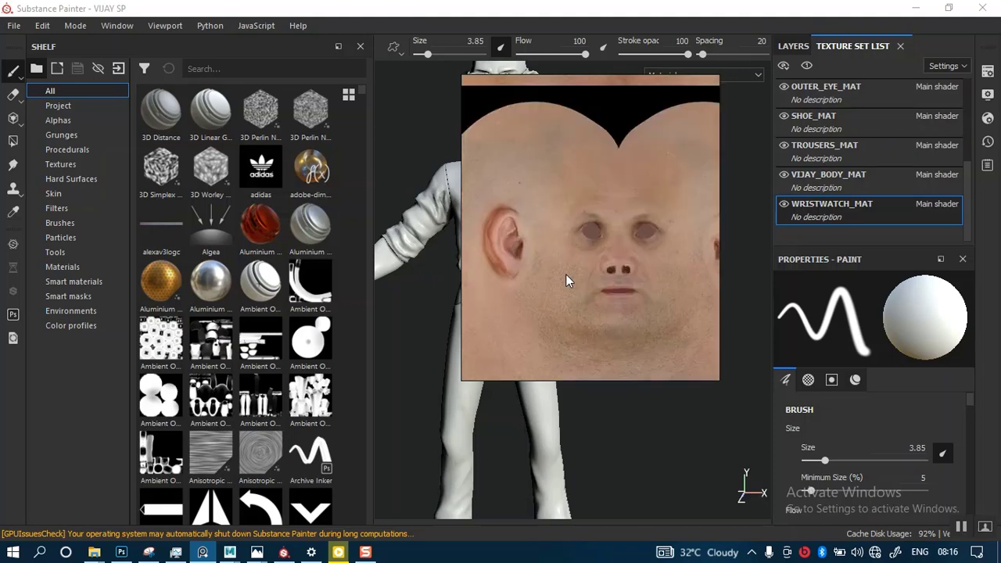
scroll(566, 273, up, 5)
scroll(565, 274, down, 4)
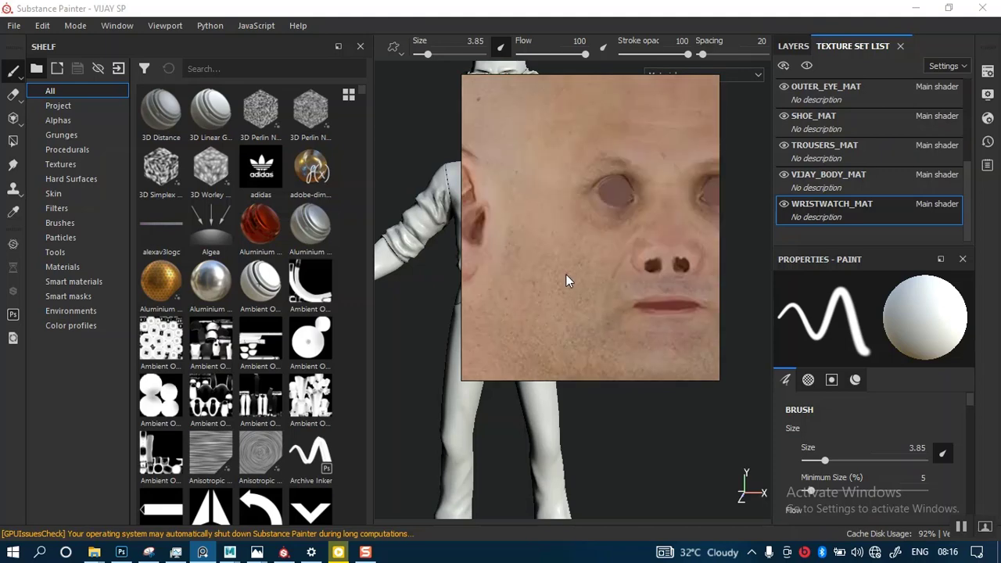
scroll(566, 273, up, 1)
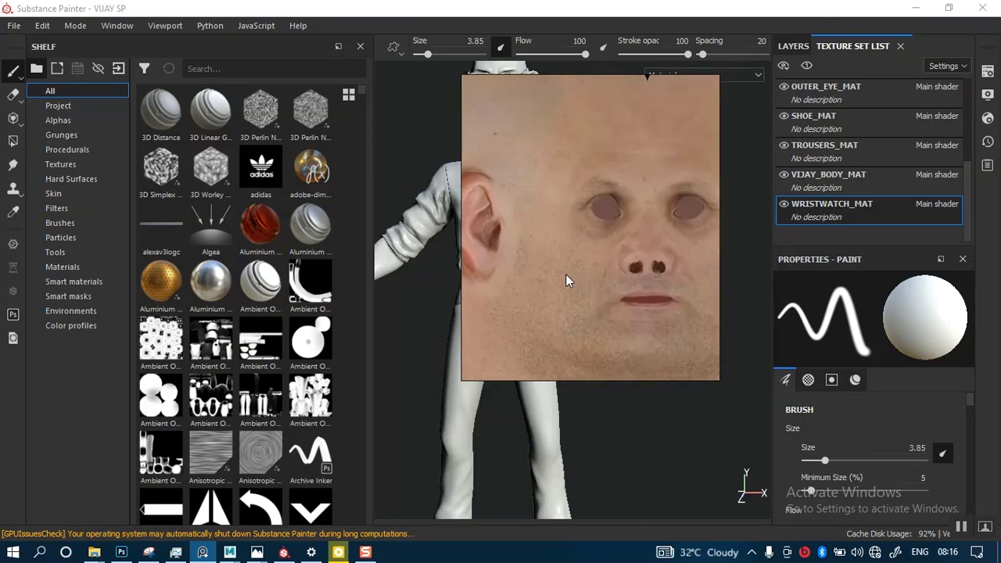
scroll(565, 274, down, 3)
drag(569, 274, 556, 221)
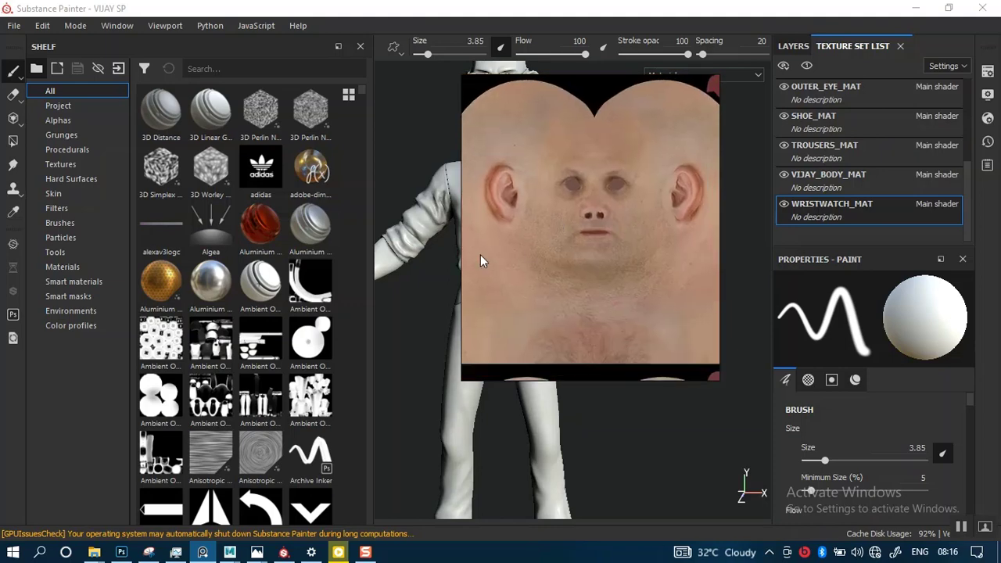
right_drag(617, 265, 174, 180)
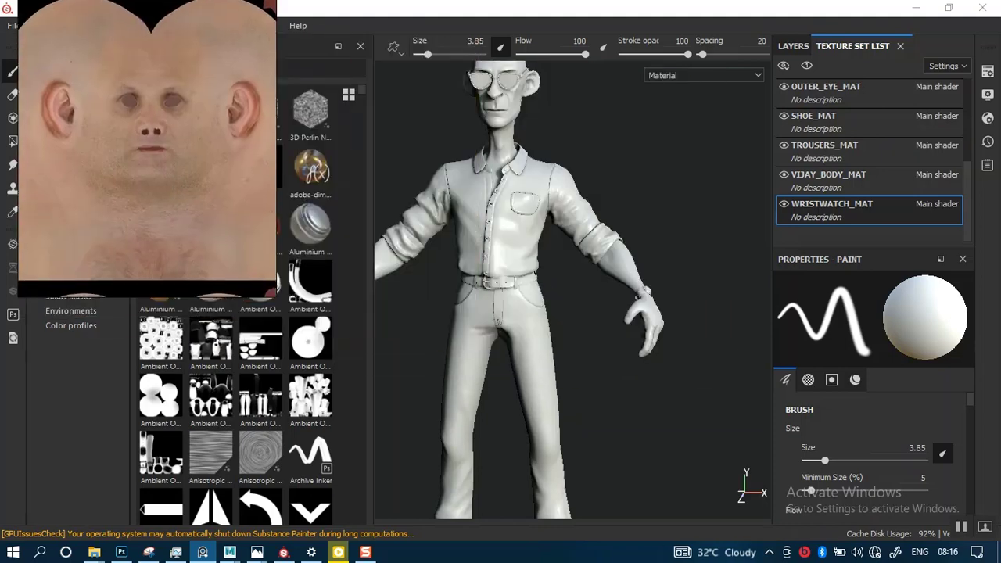
Select the VIJAY_BODY_MAT texture set and disable shadows in the display settings.
click(858, 179)
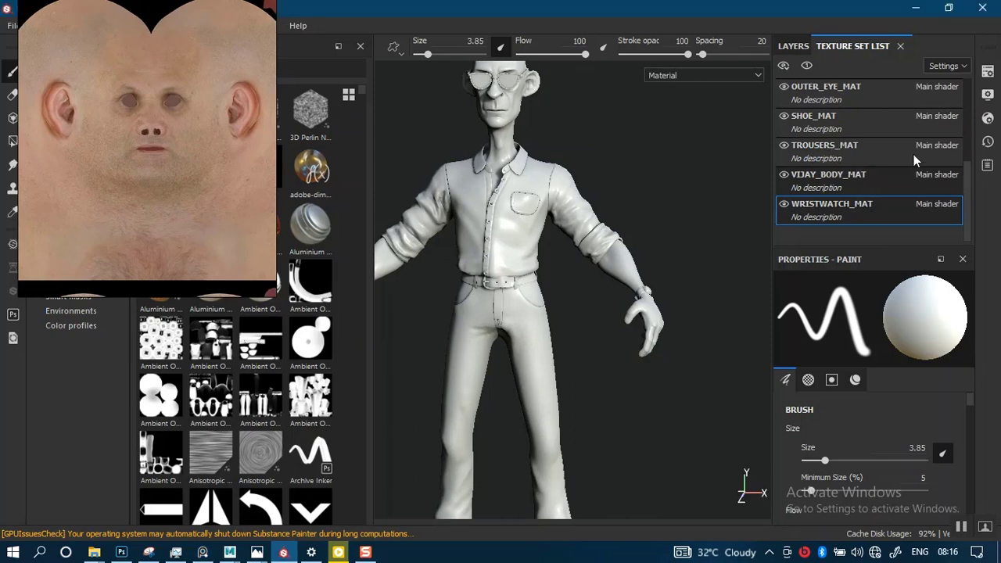
click(988, 94)
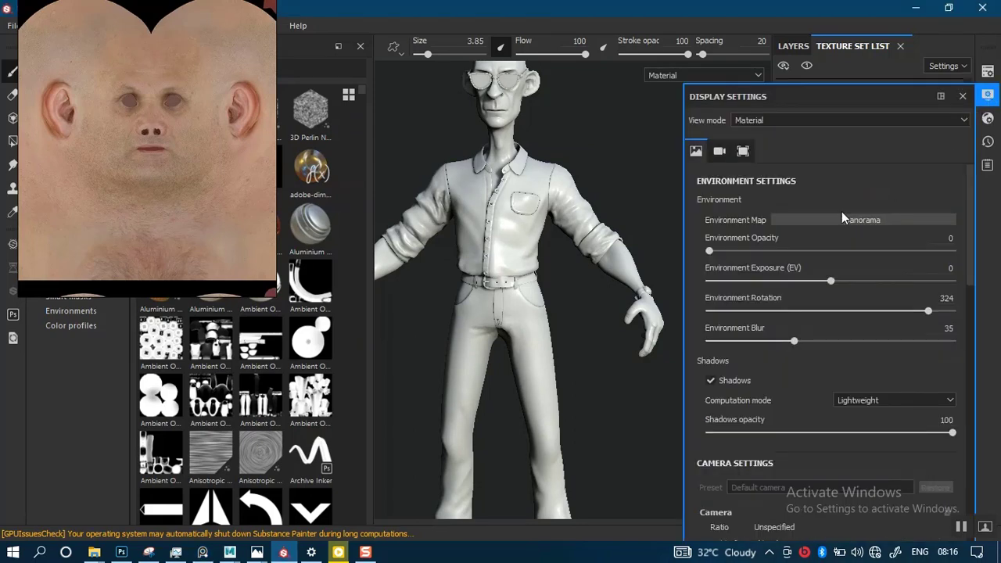
click(710, 380)
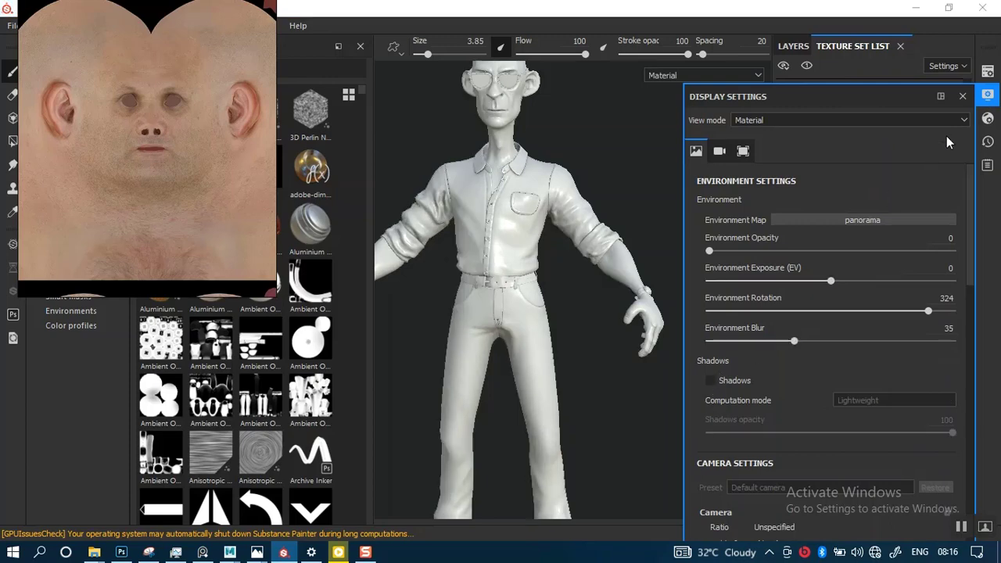
click(963, 96)
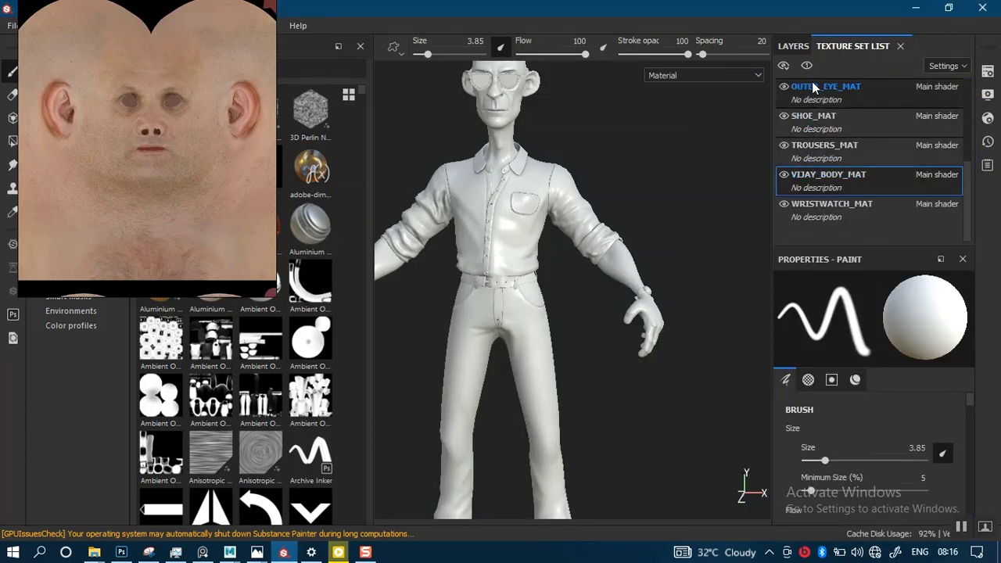
Isolate the VIJAY_BODY_MAT texture set so only the character's body is displayed.
click(806, 66)
alt+drag(540, 234, 584, 228)
alt+right_drag(584, 228, 568, 297)
alt+middle_drag(567, 222, 612, 226)
alt+right_drag(613, 226, 614, 239)
alt+drag(613, 240, 624, 239)
Set the environment map to Mondarrain 3 and rotate the environment lighting on the body.
click(986, 96)
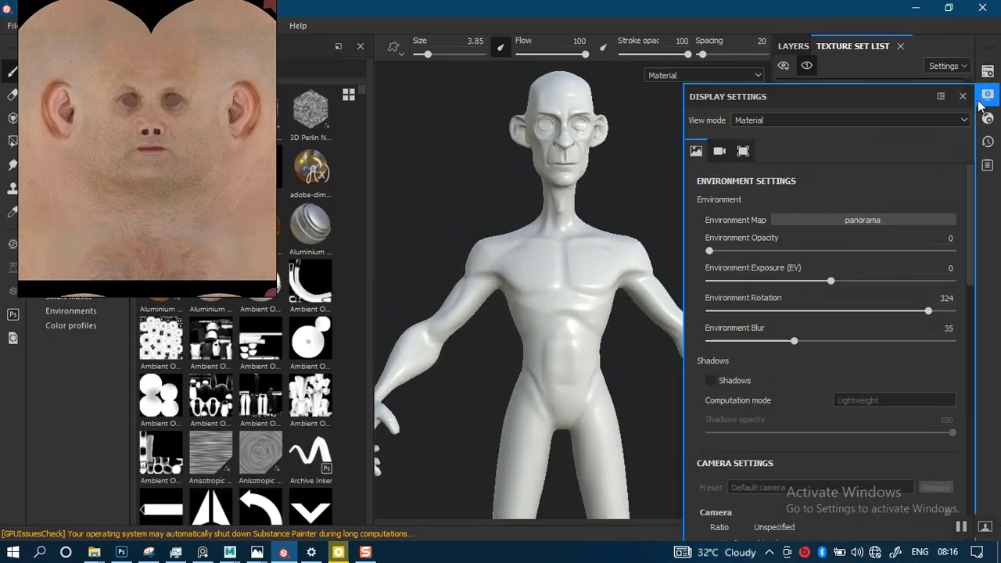
click(826, 222)
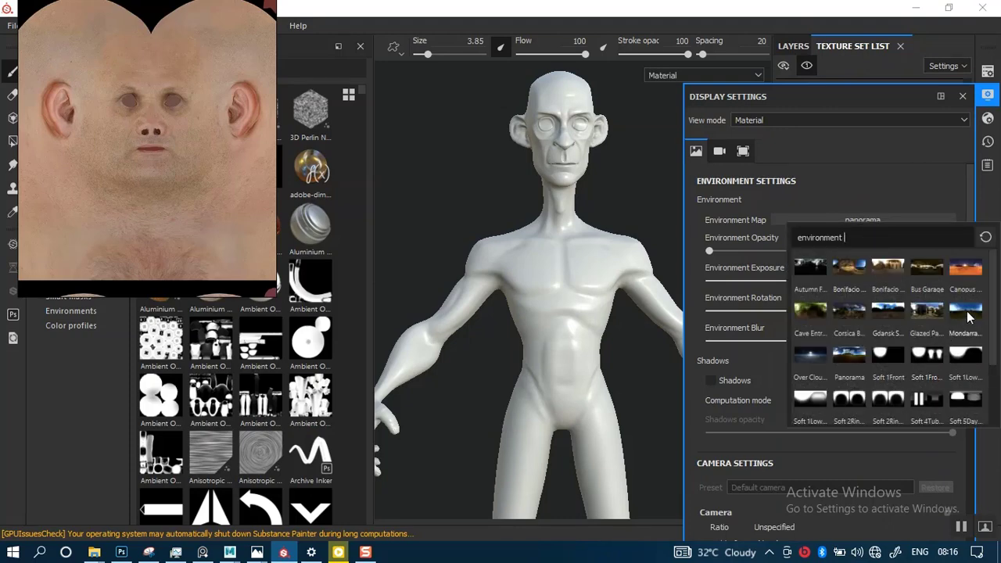
click(968, 316)
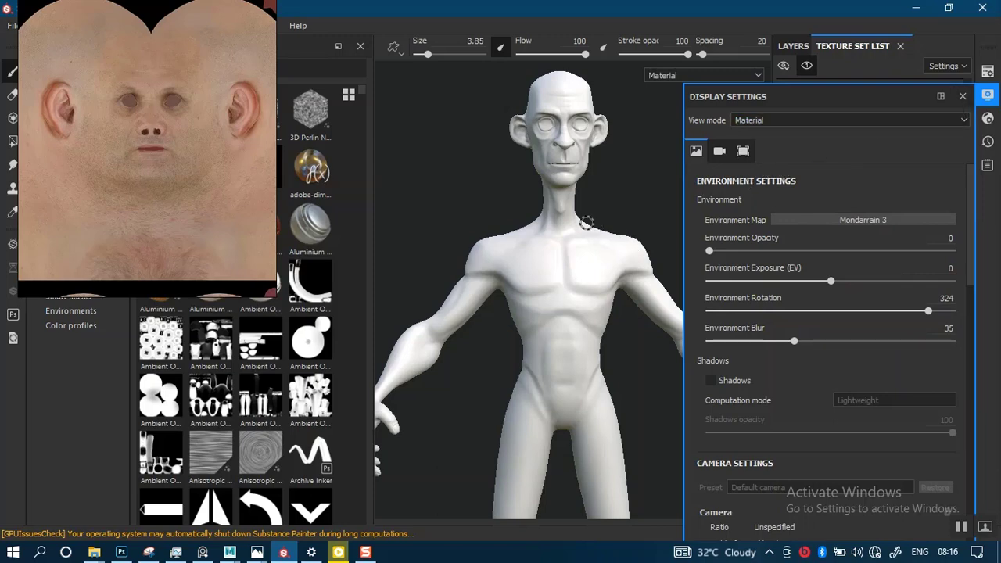
click(963, 96)
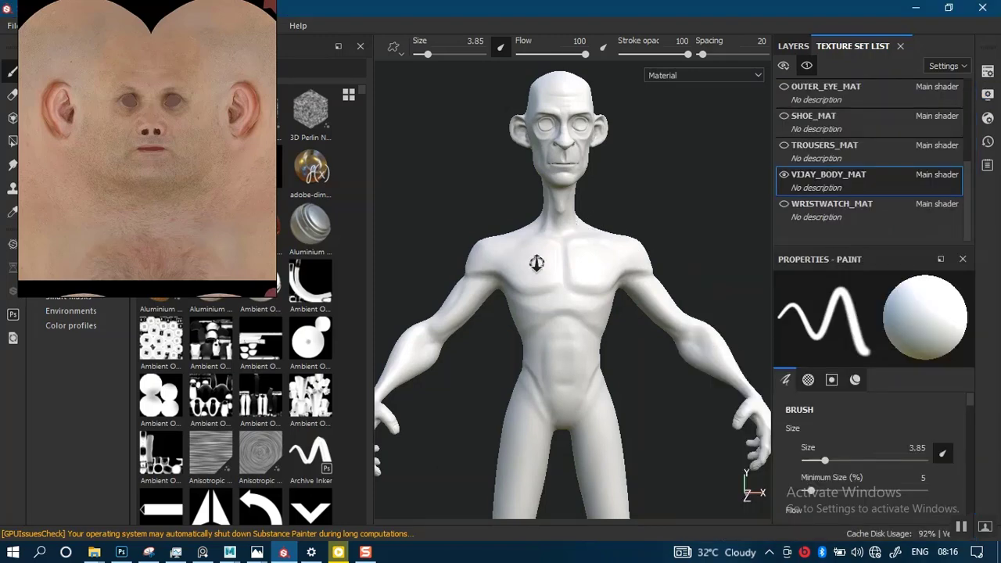
mouse_move(587, 280)
shift+right_down()
mouse_move(639, 255)
mouse_move(585, 257)
mouse_move(683, 268)
shift+right_up()
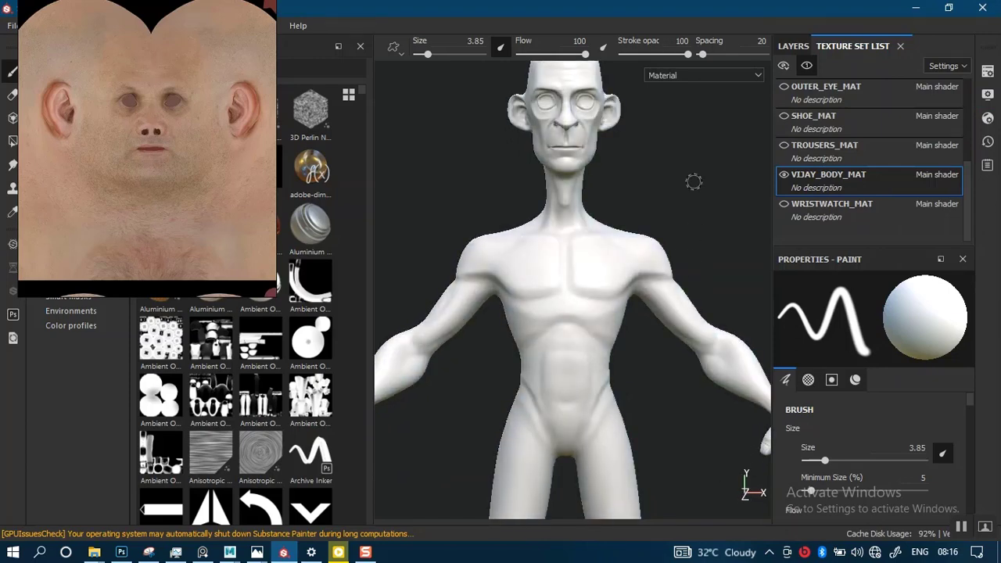
Delete Layer 1 from the body's layer stack and add a fill layer in its place.
click(793, 45)
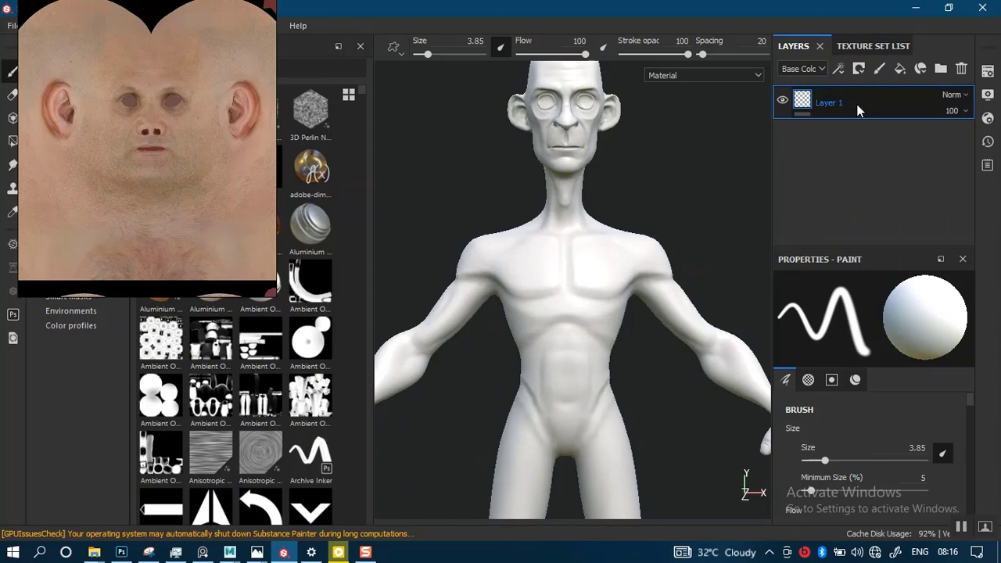
key(Delete)
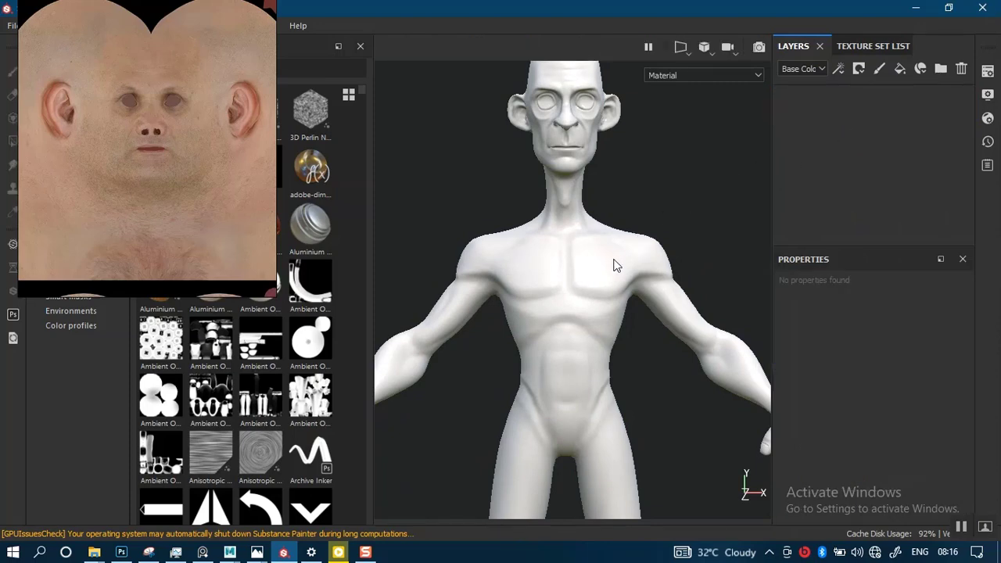
scroll(614, 264, up, 2)
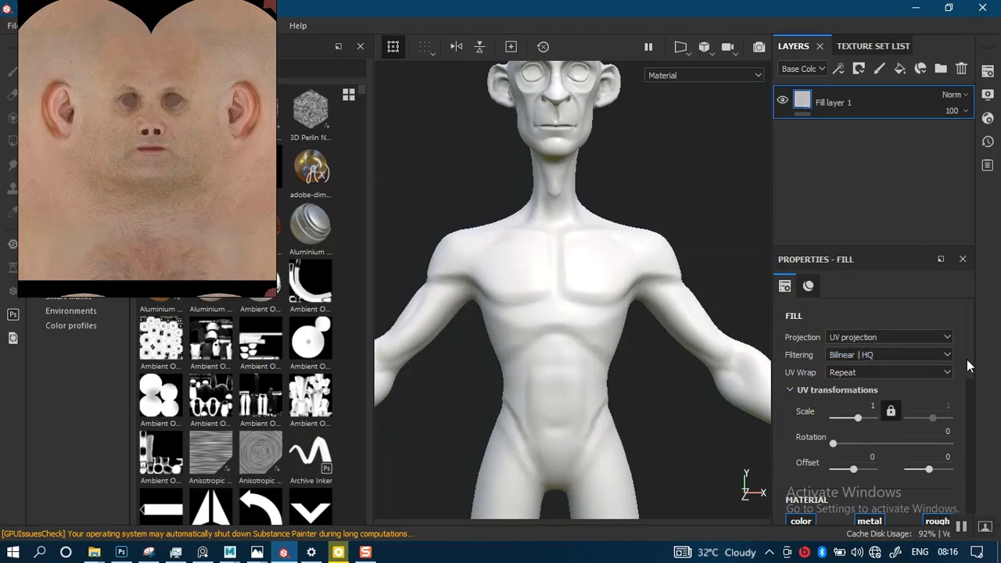
Turn off the fill layer's color, metal, rough and height channels, keeping only nrm active.
drag(968, 365, 964, 419)
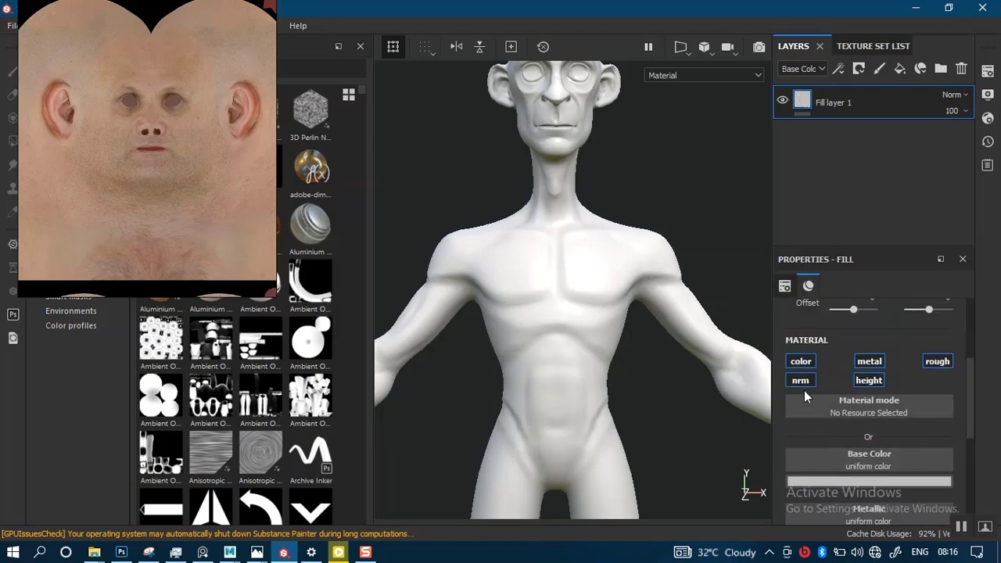
click(801, 361)
click(869, 361)
click(937, 361)
click(869, 380)
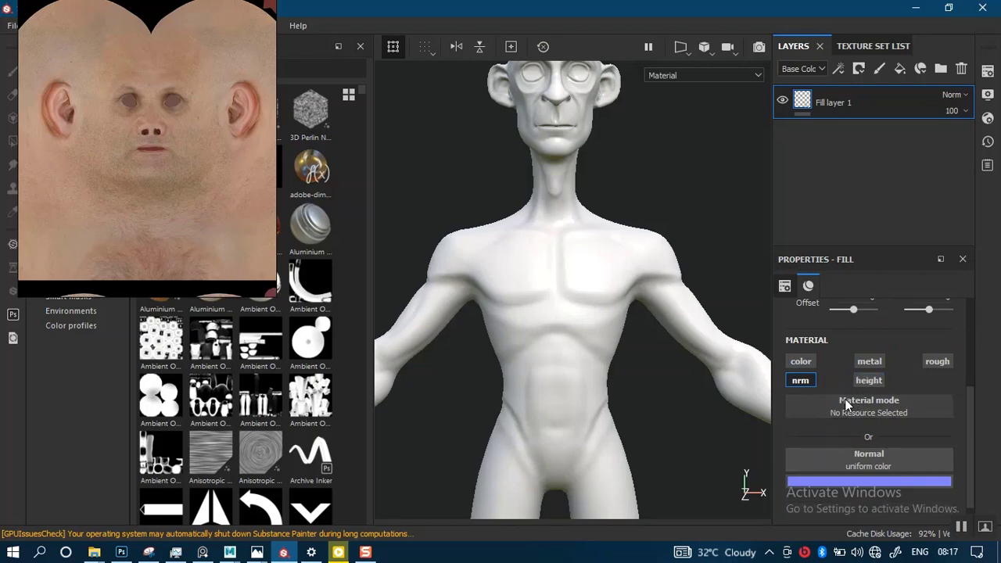
Search the resources for VIJ, assign the VIJAH BODY map to the fill layer's Normal channel, and inspect the head.
click(868, 466)
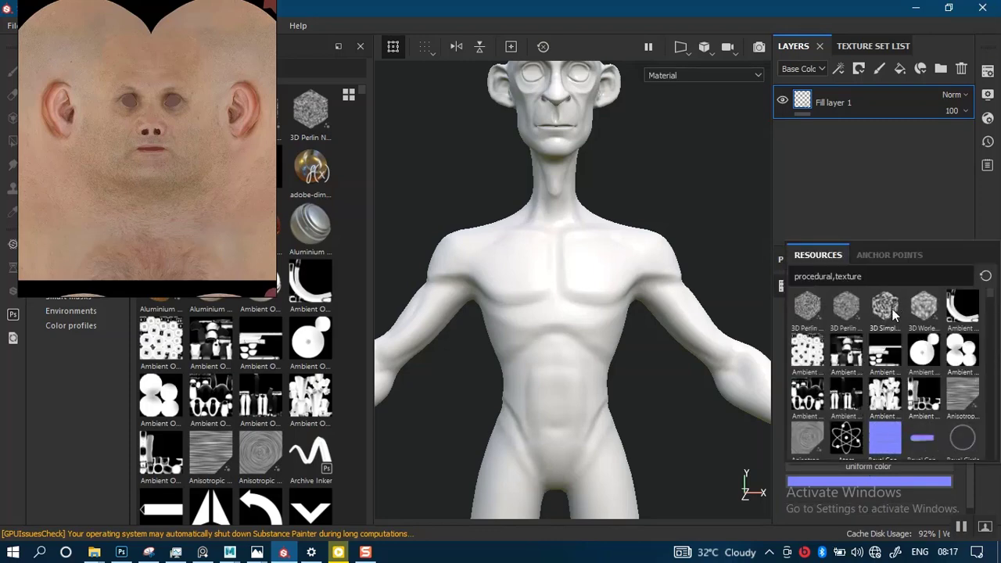
text(VIJ)
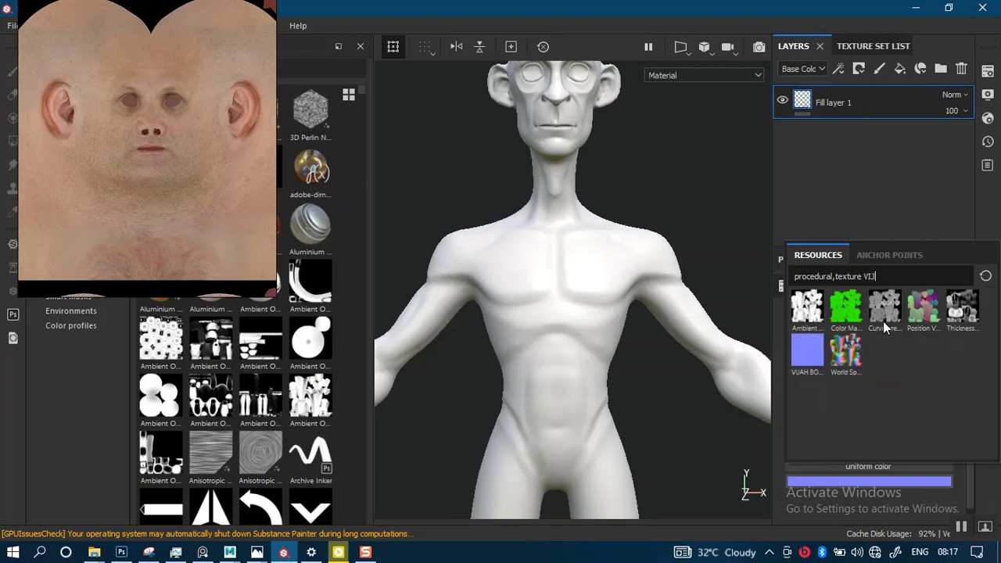
click(805, 353)
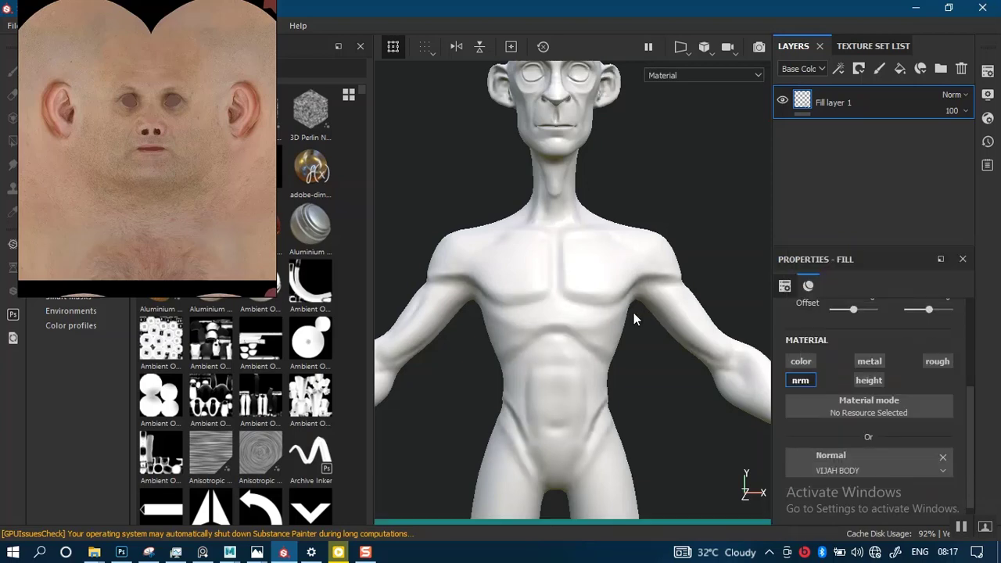
alt+right_drag(617, 313, 618, 403)
alt+middle_drag(616, 176, 582, 372)
alt+right_drag(594, 301, 600, 470)
alt+right_drag(588, 244, 576, 328)
mouse_move(575, 329)
alt+mouse_down()
mouse_move(648, 324)
mouse_move(575, 328)
alt+mouse_up()
alt+middle_drag(580, 294, 597, 354)
alt+drag(594, 355, 640, 344)
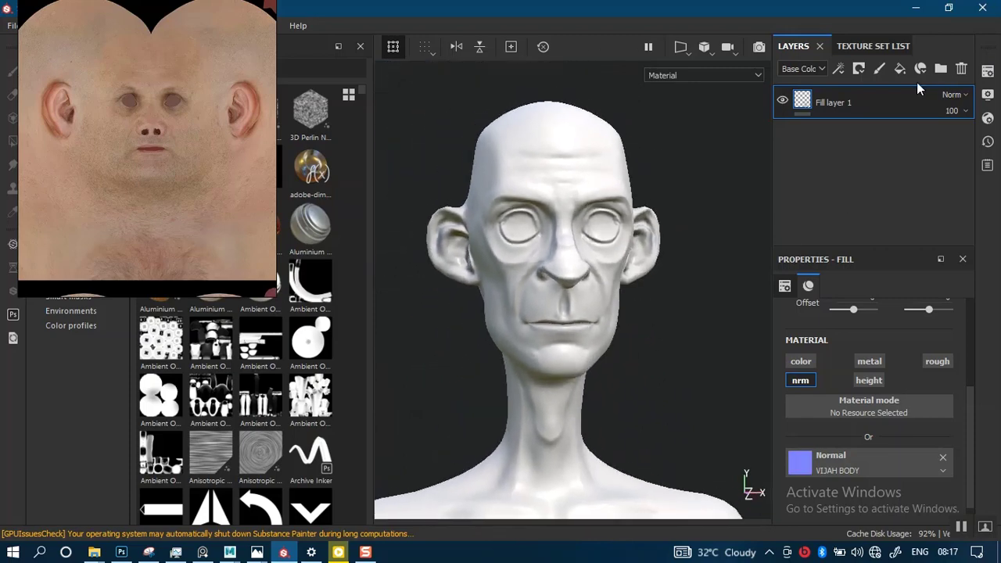
Rename the fill layer to NORMAL MAP.
double_click(832, 108)
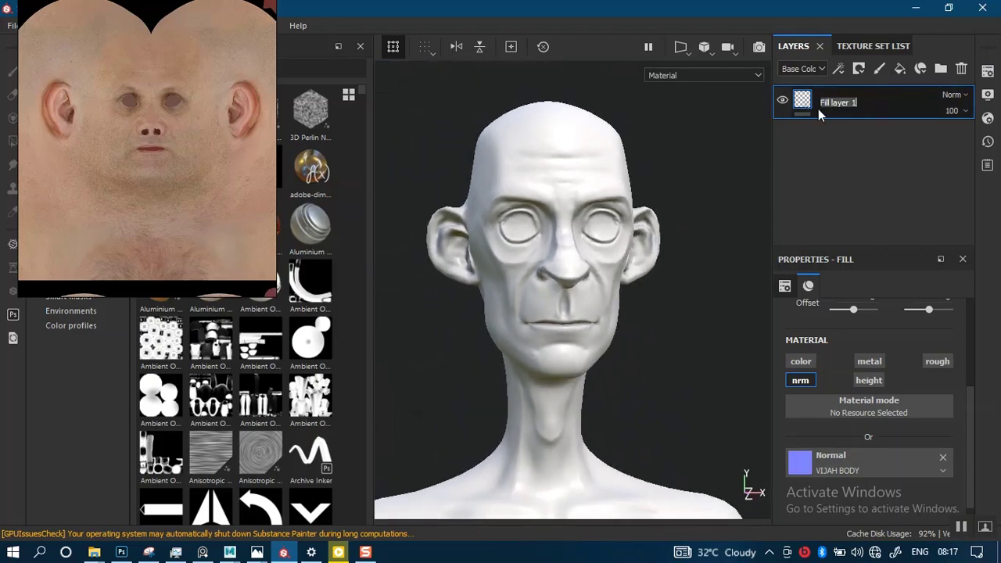
text(NORMAL MAP)
key(Return)
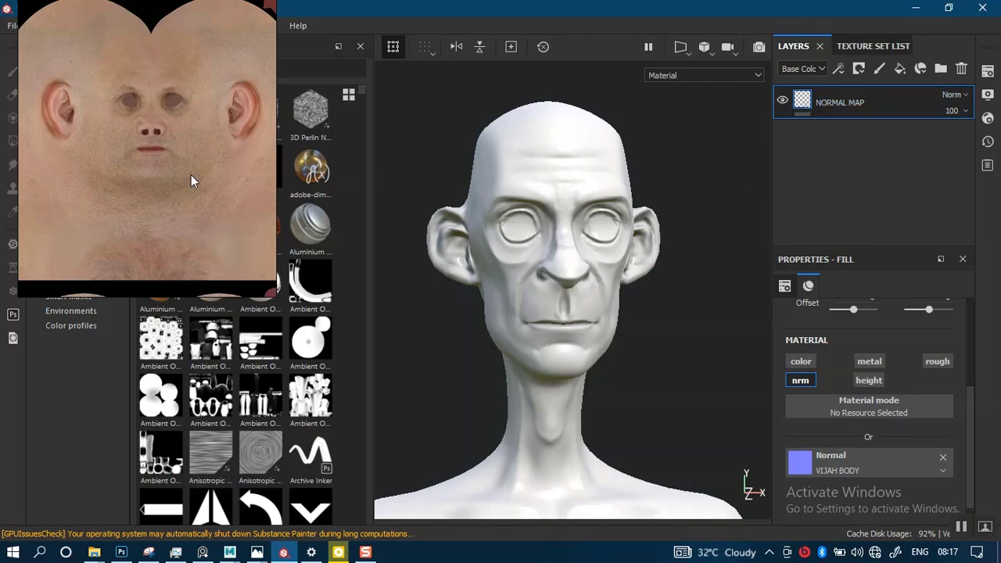
Show the smart materials in the shelf and move the skin reference image clear of the layer stack and head.
drag(199, 182, 725, 50)
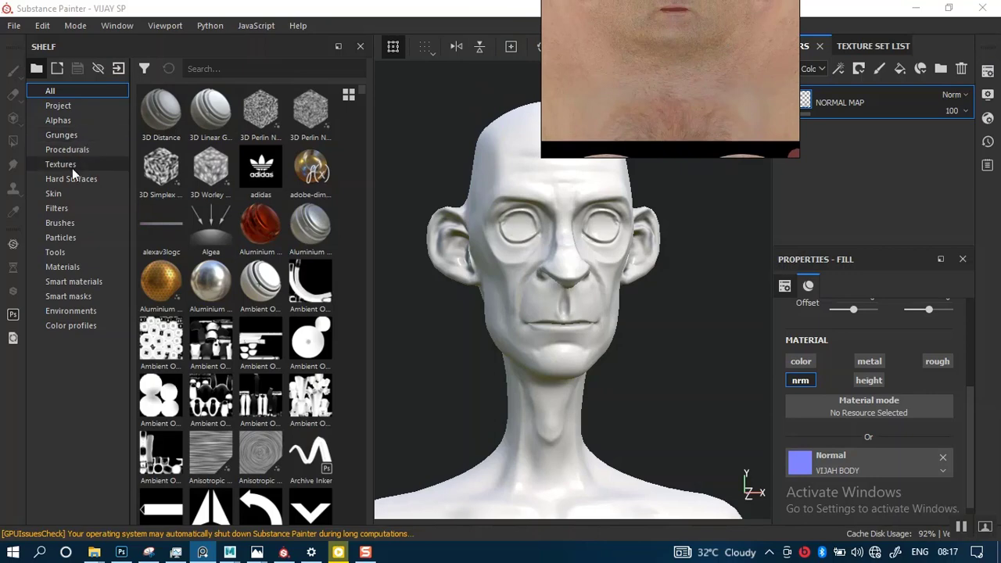
click(74, 281)
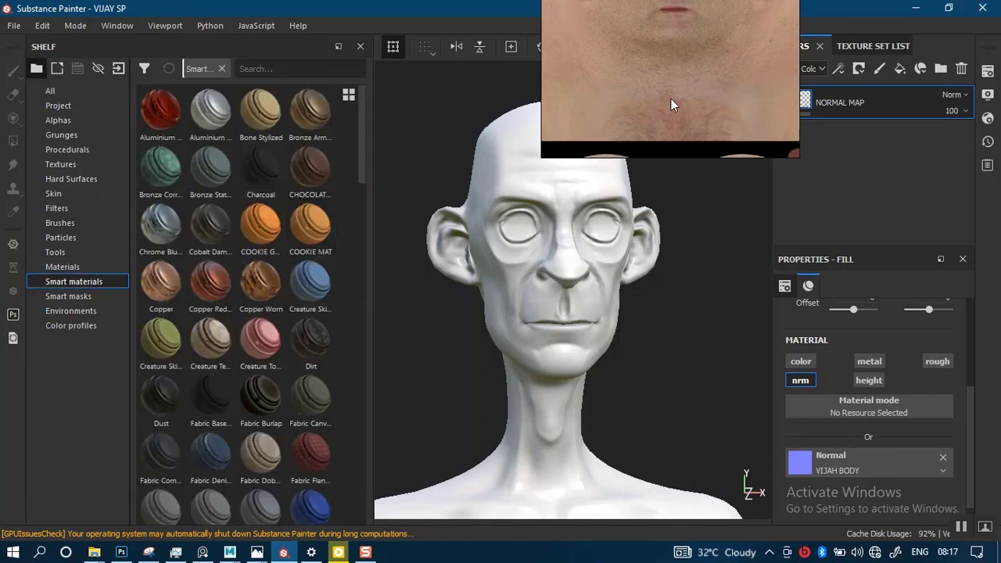
drag(671, 99, 139, 48)
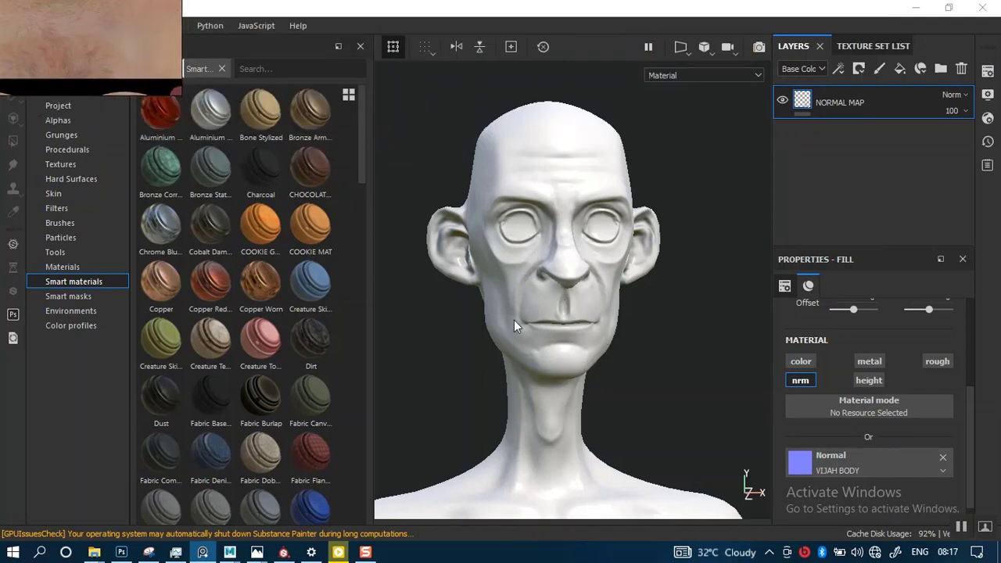
alt+right_drag(535, 276, 531, 366)
mouse_move(538, 291)
alt+middle_down()
mouse_move(547, 297)
mouse_move(541, 330)
alt+middle_up()
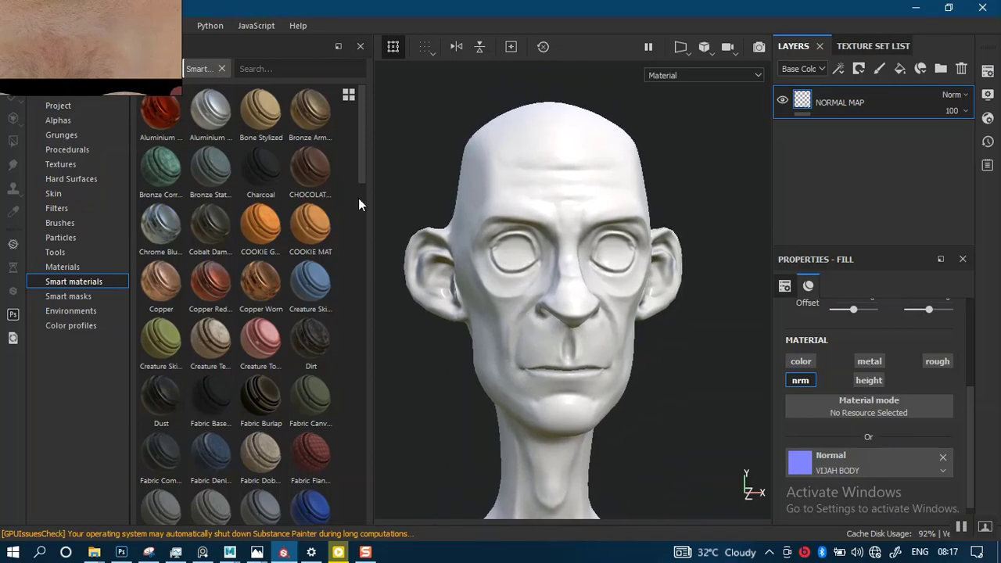
Show the base materials in the shelf and search them for SKIN.
click(72, 266)
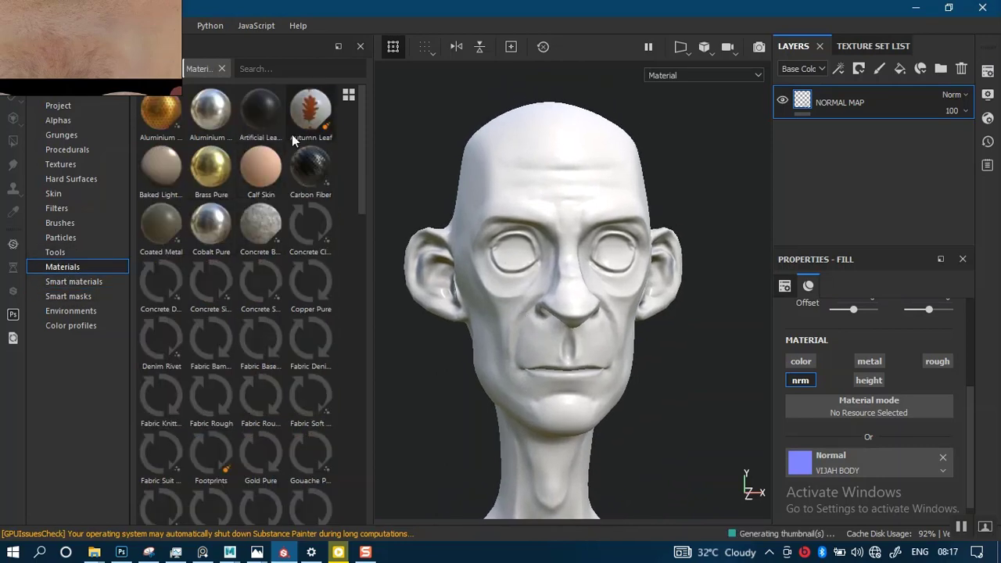
click(284, 69)
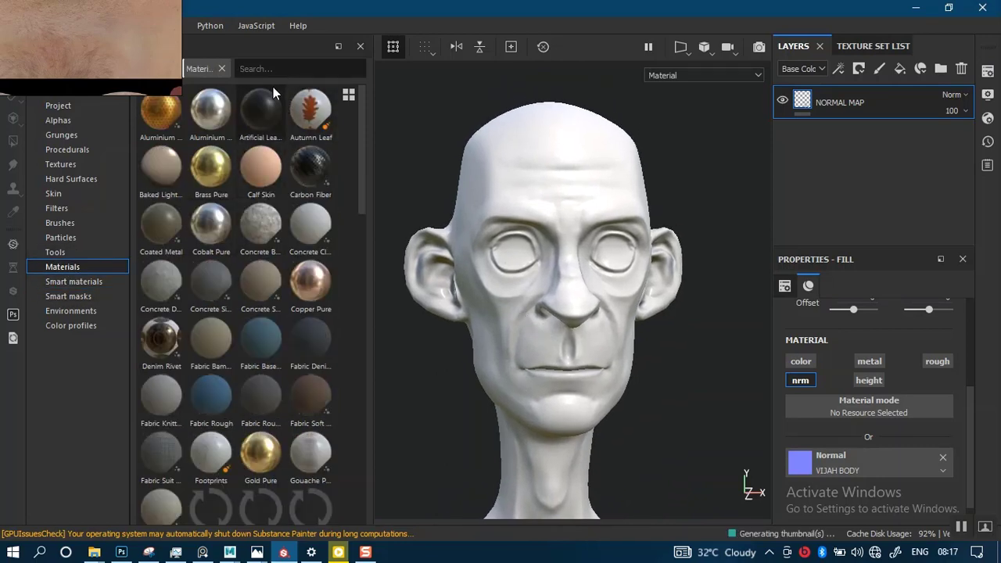
text(SKIN)
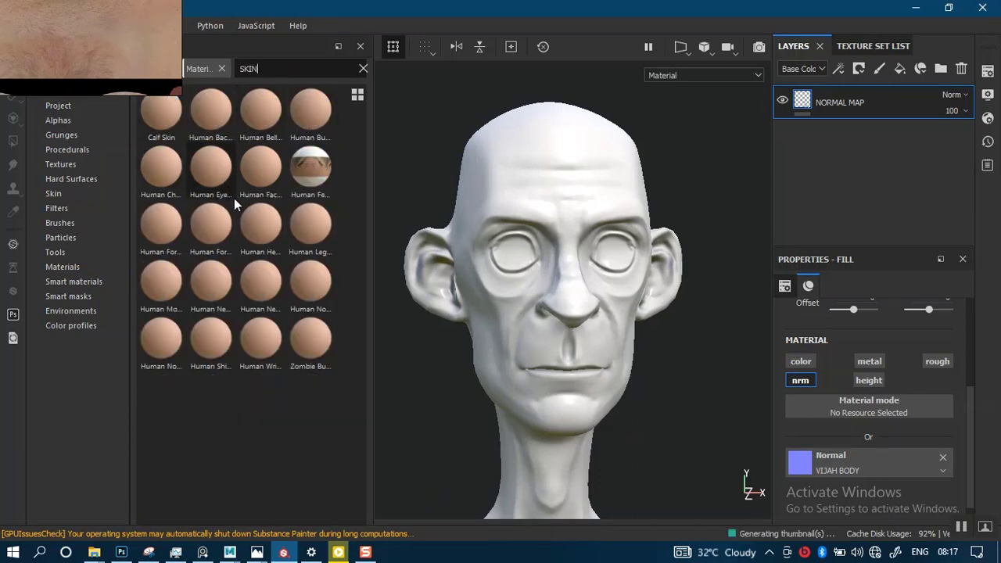
Choose Human Cheek Skin among the skin materials and apply it to the cartoon man's body mesh.
mouse_move(208, 226)
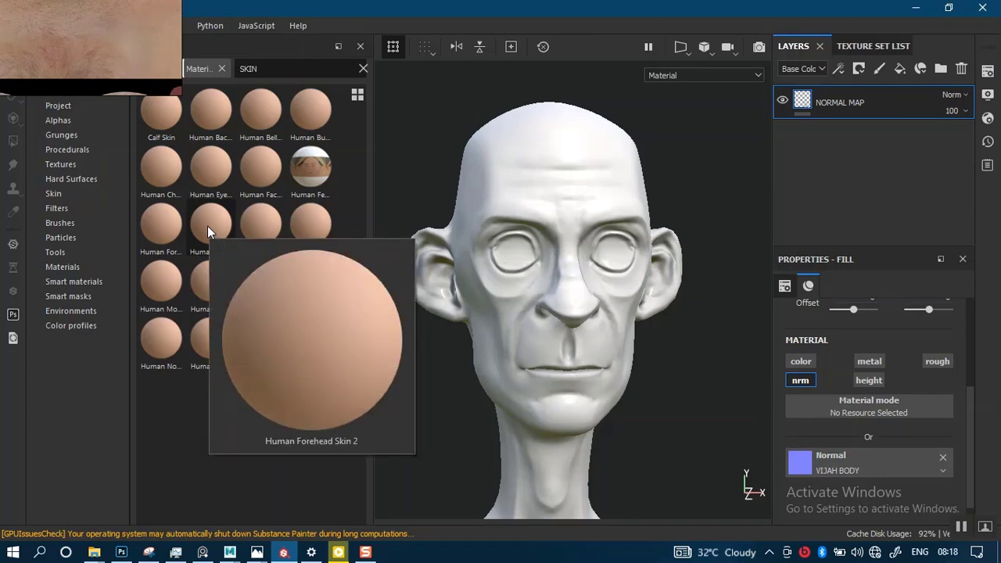
mouse_move(234, 105)
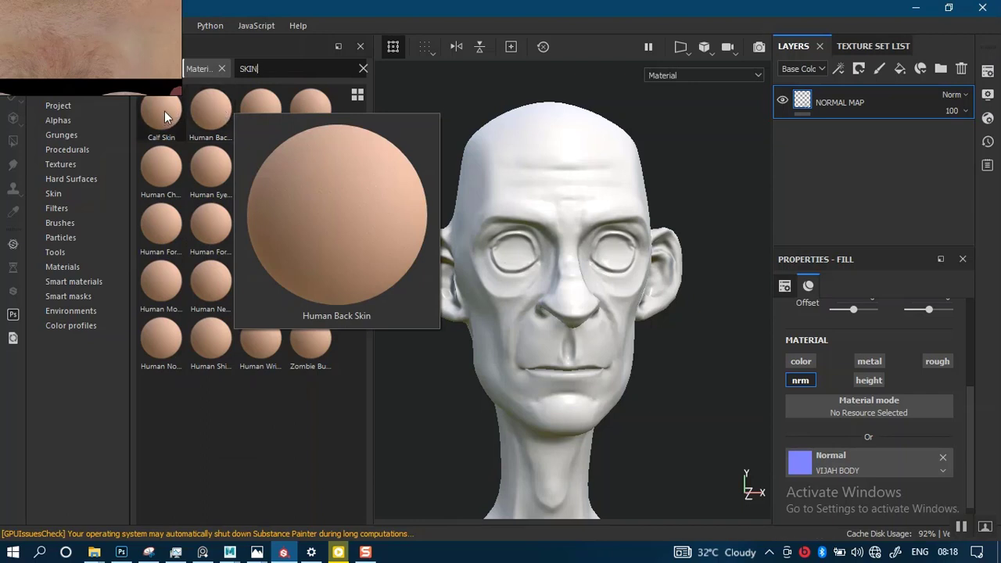
mouse_move(165, 110)
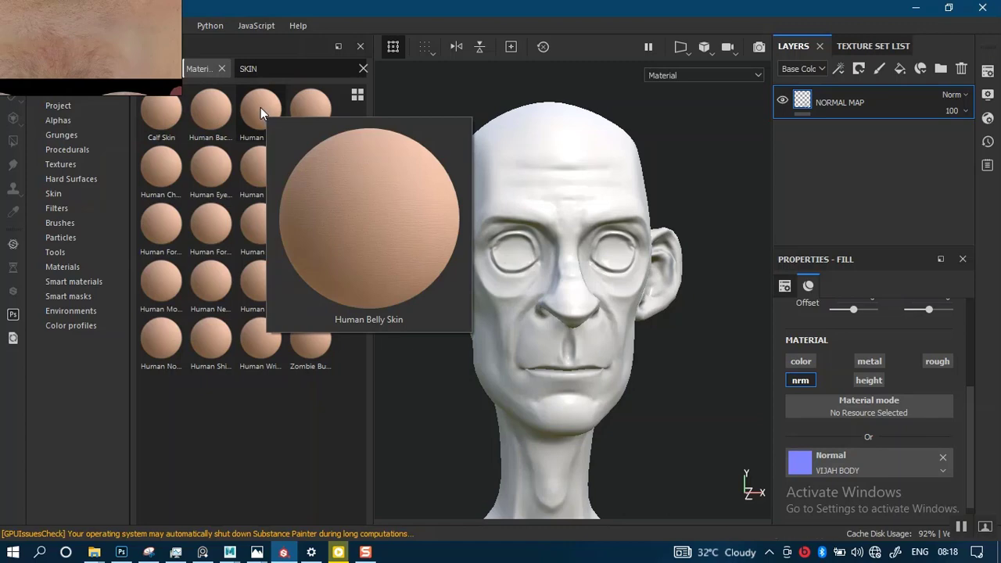
mouse_move(308, 106)
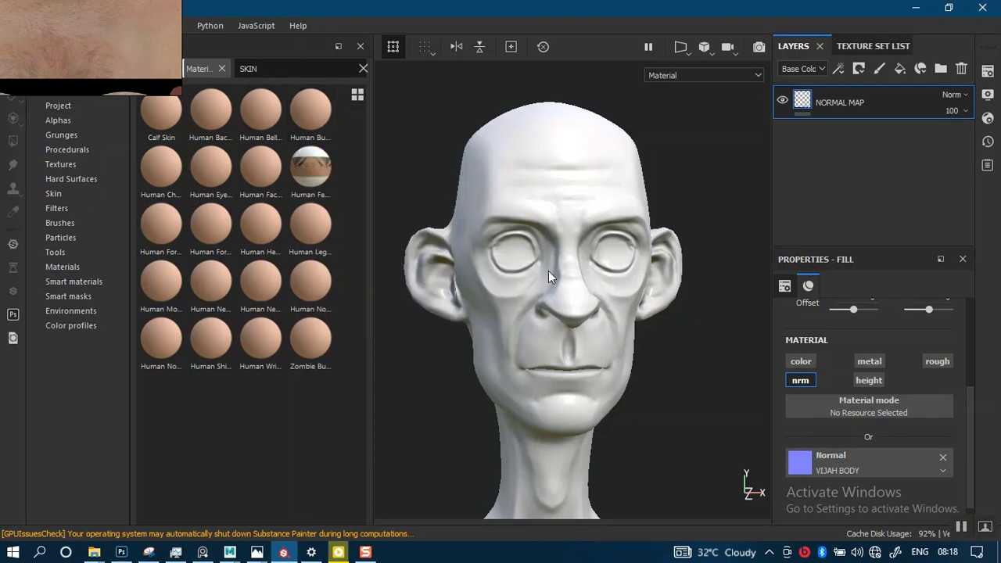
alt+drag(626, 341, 594, 338)
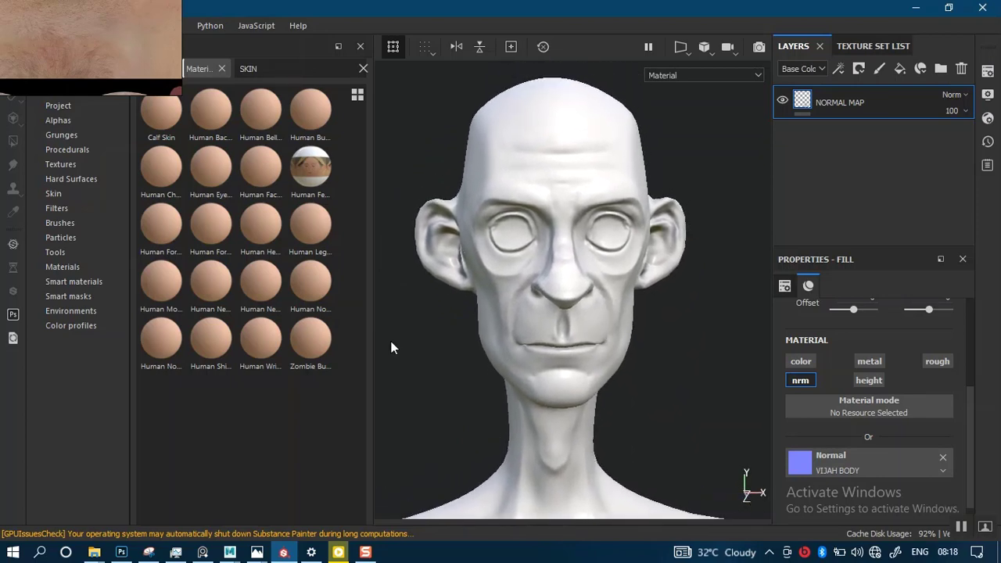
mouse_move(251, 282)
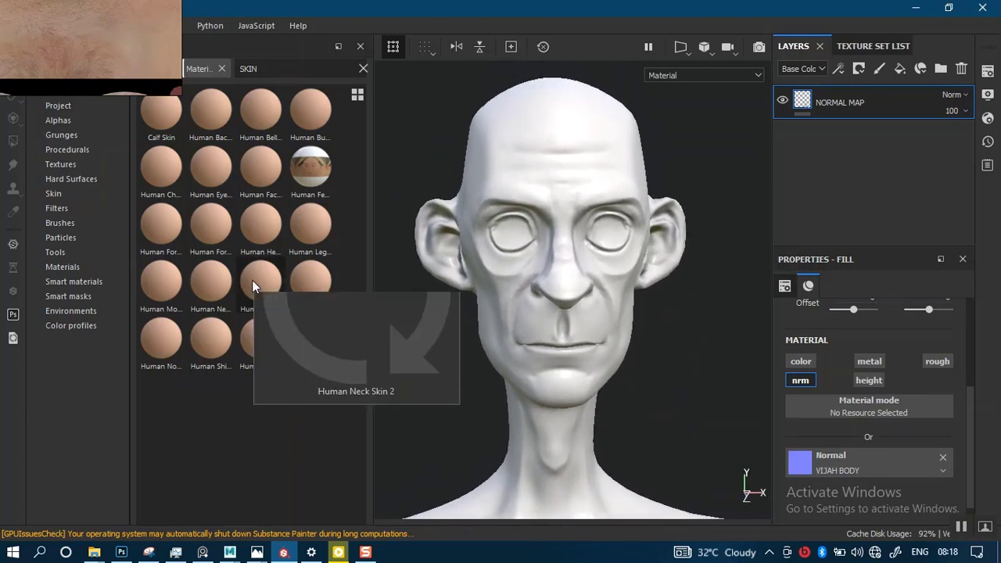
mouse_move(205, 288)
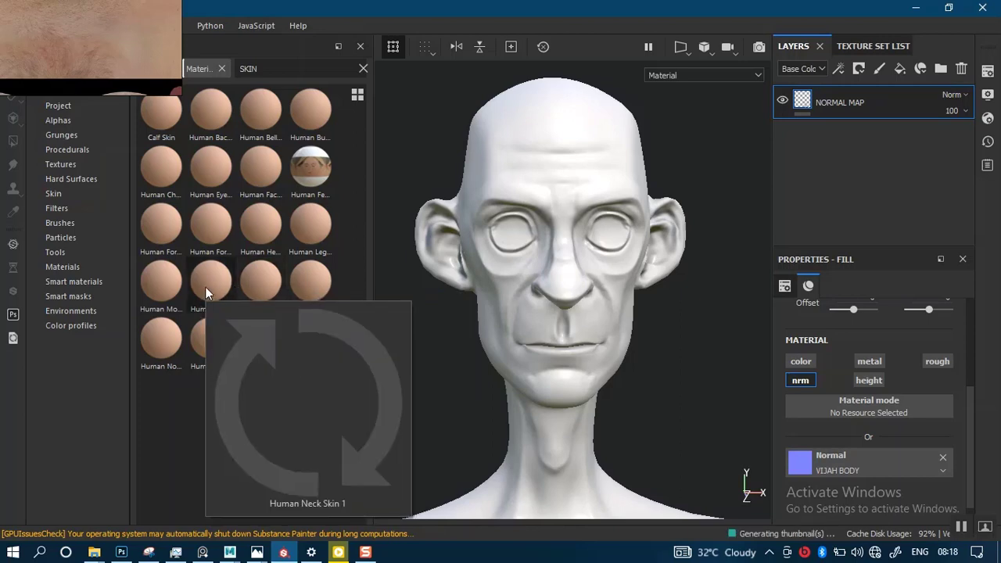
mouse_move(154, 282)
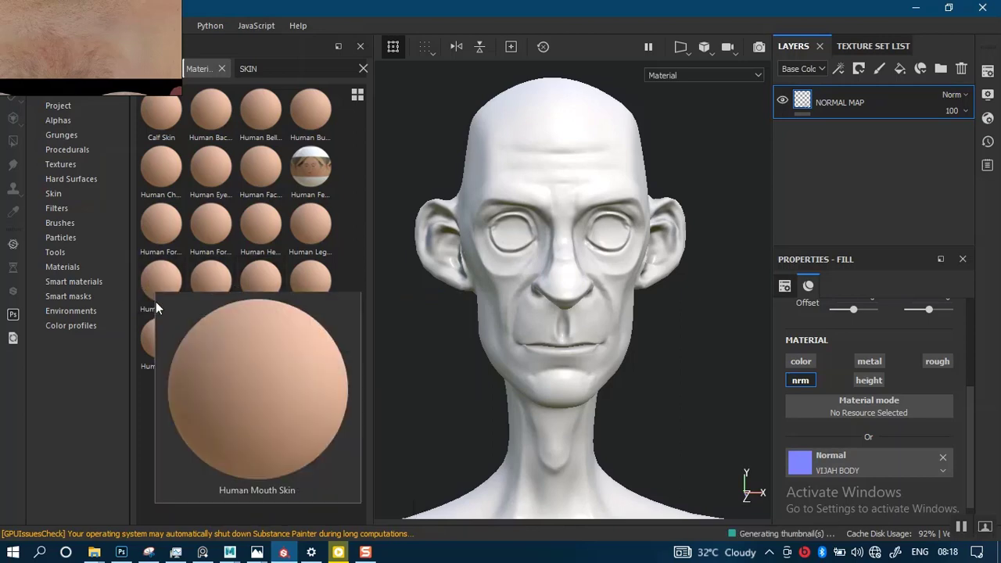
mouse_move(156, 337)
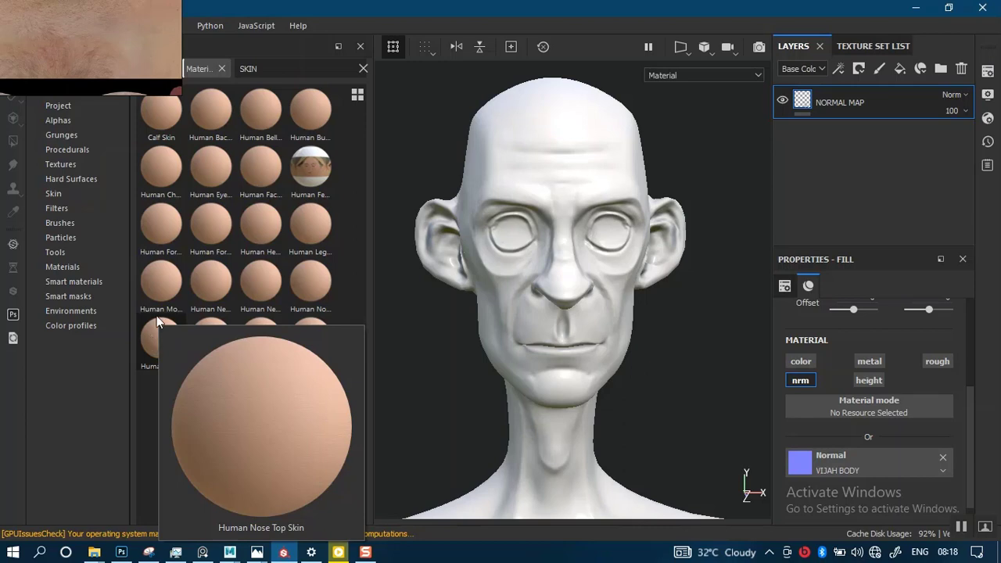
mouse_move(168, 170)
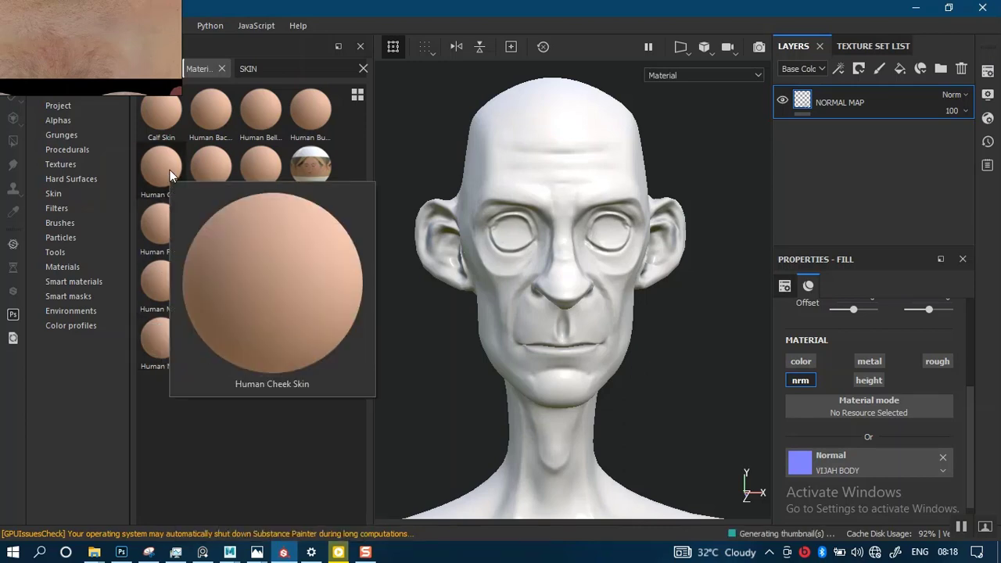
click(180, 180)
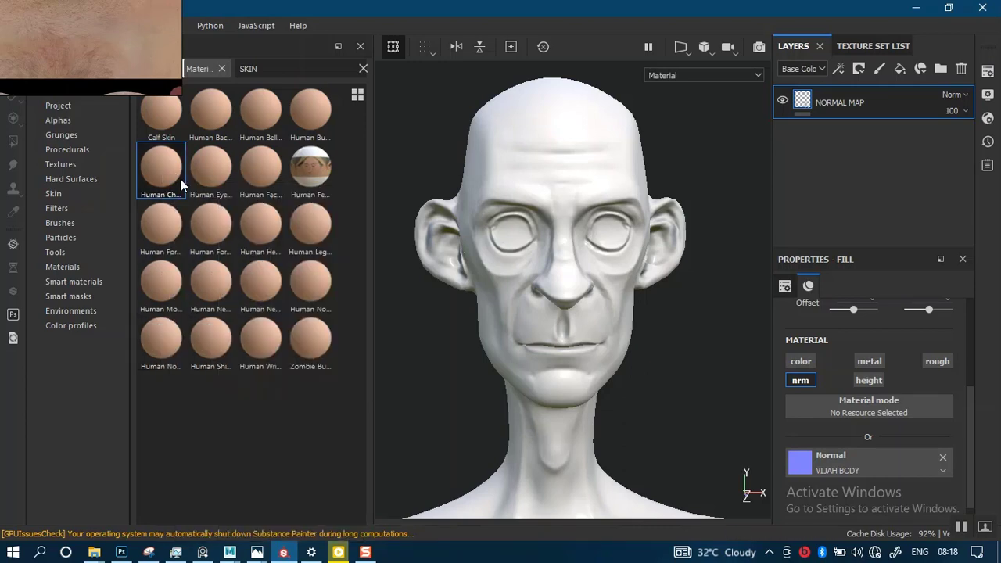
drag(181, 179, 569, 174)
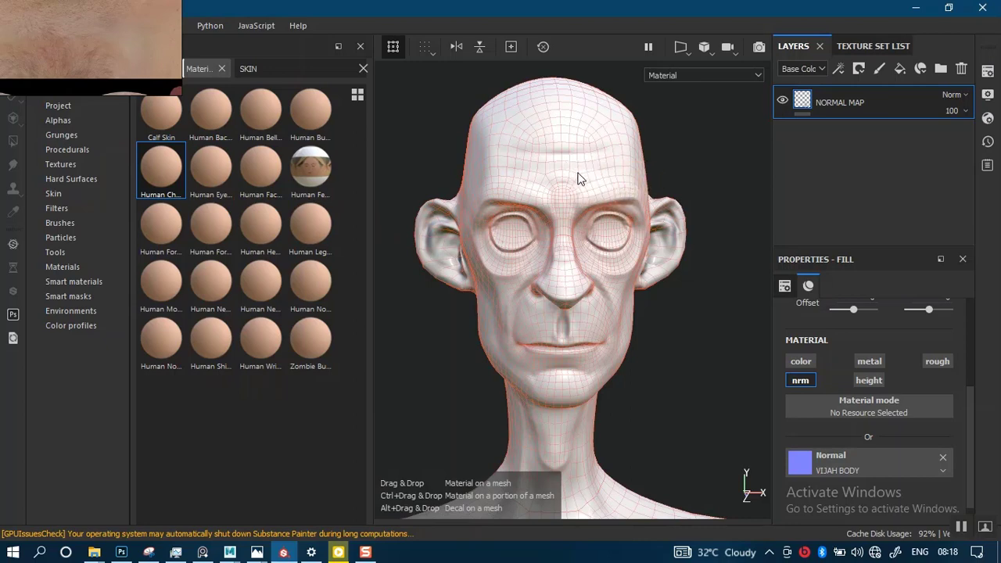
Turn off the color channel of the Human Cheek Skin layer, keeping rough and height active.
scroll(615, 328, up, 5)
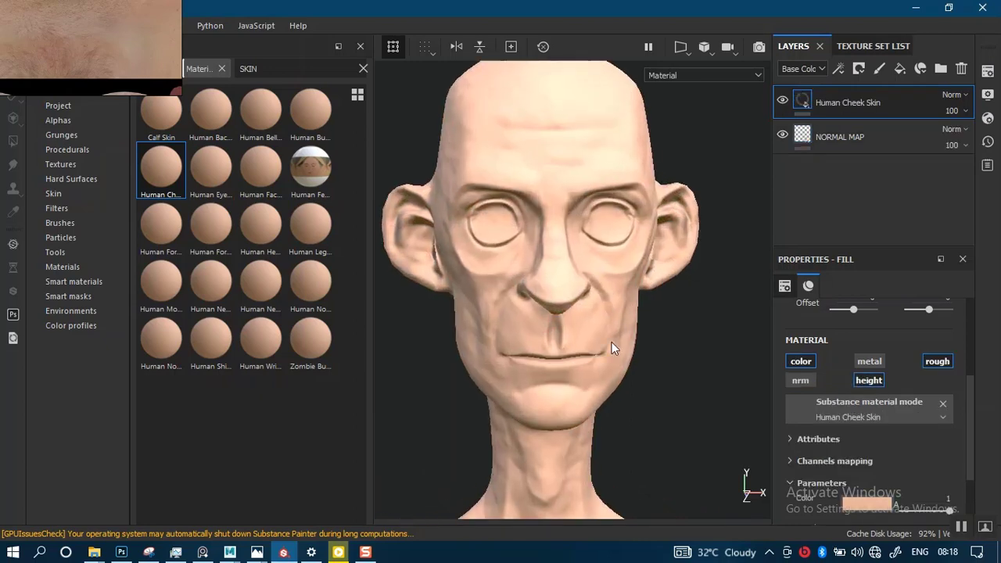
alt+drag(625, 294, 638, 201)
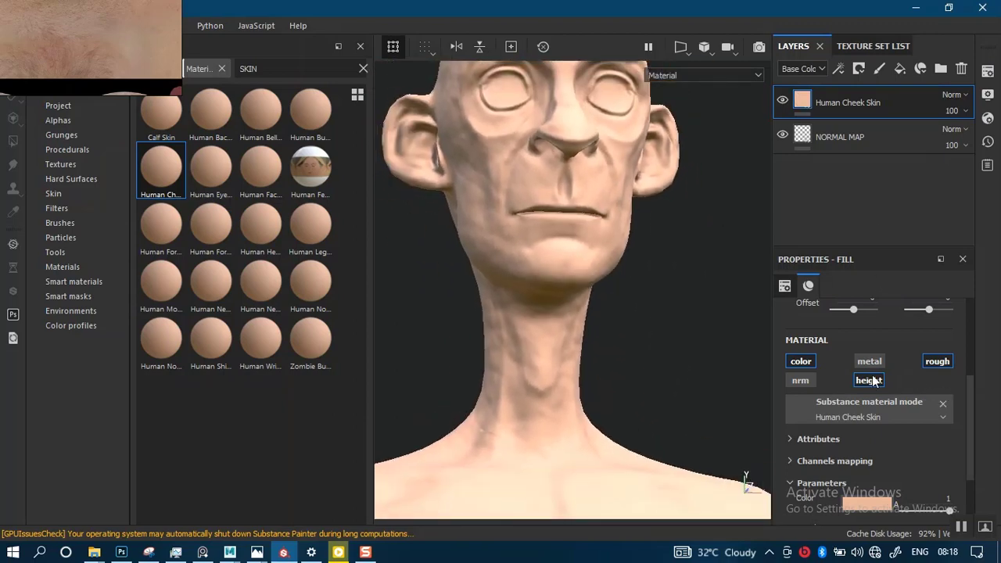
click(801, 361)
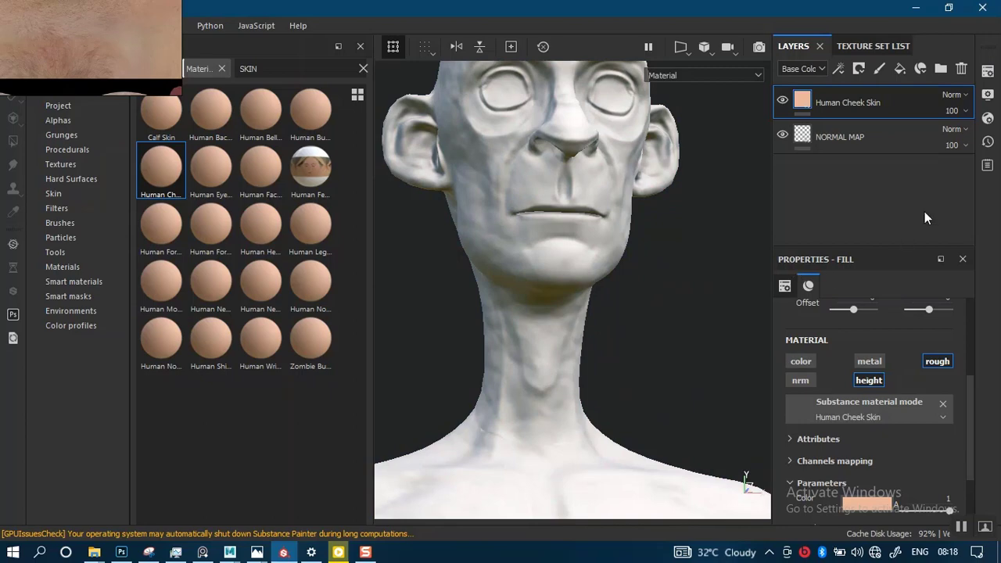
Examine the Human Cheek Skin layer's material parameters, including the technical parameters for normal intensity and height.
scroll(972, 415, up, 3)
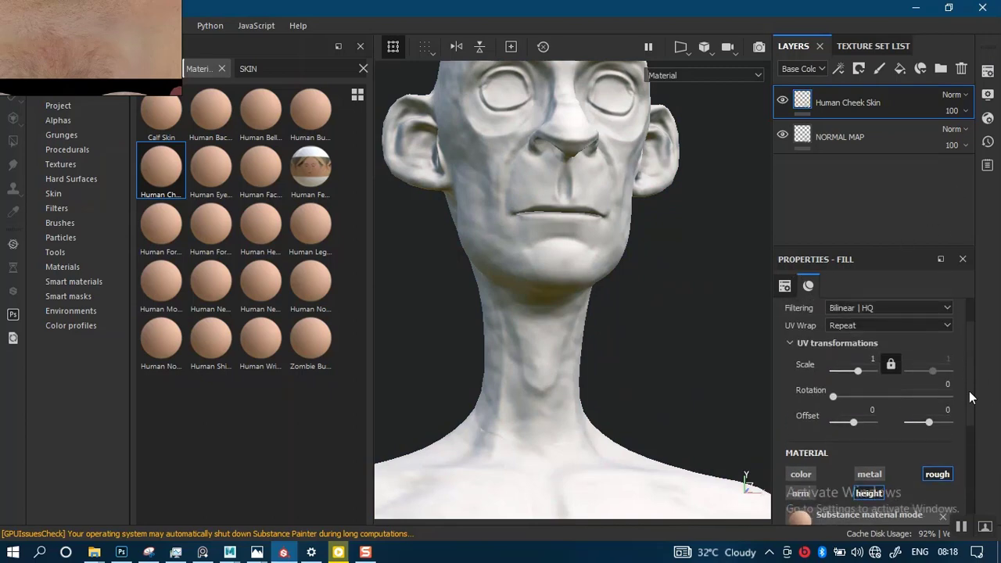
scroll(970, 399, down, 5)
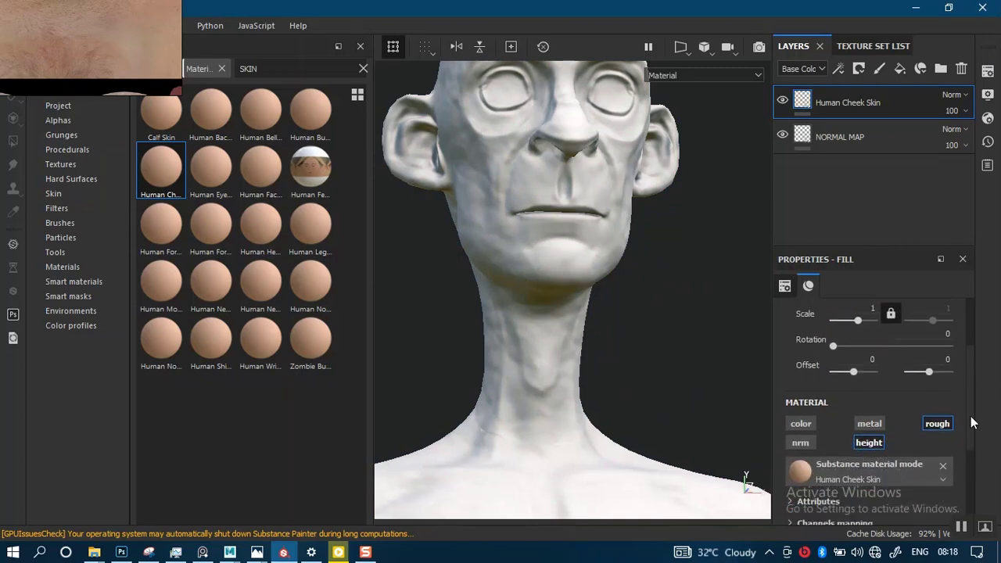
scroll(969, 461, up, 5)
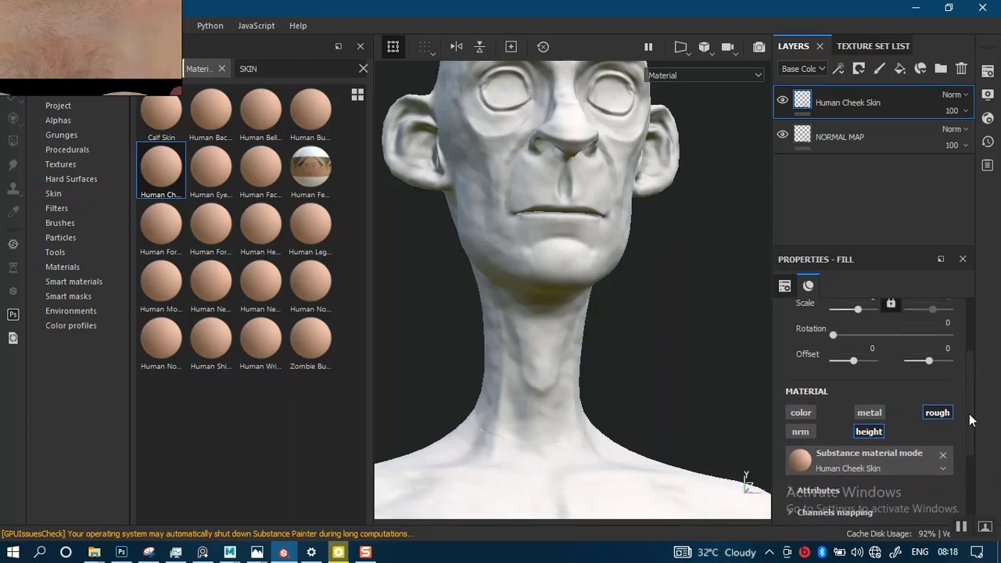
scroll(967, 460, down, 4)
scroll(966, 469, down, 2)
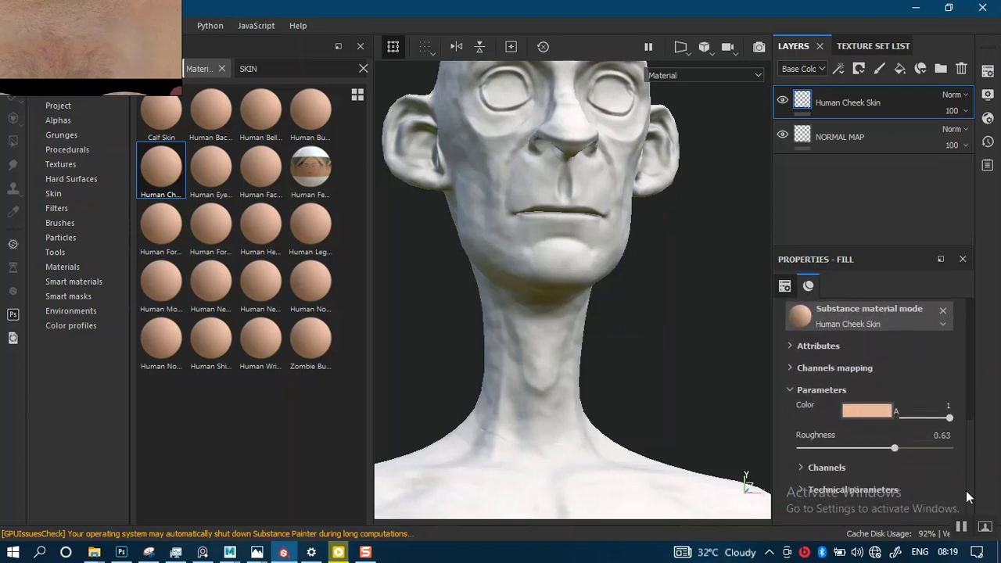
click(804, 489)
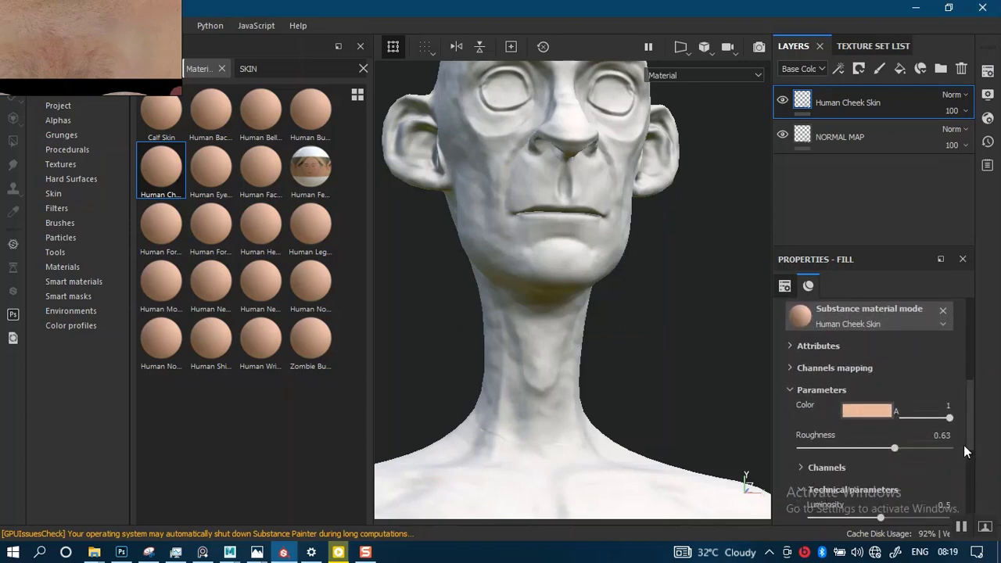
scroll(966, 462, down, 5)
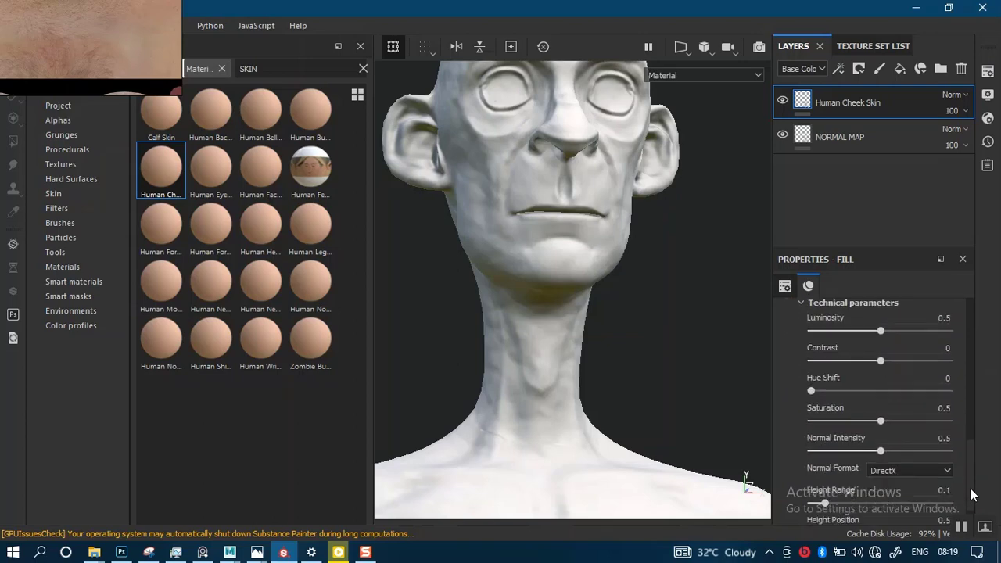
scroll(969, 493, down, 2)
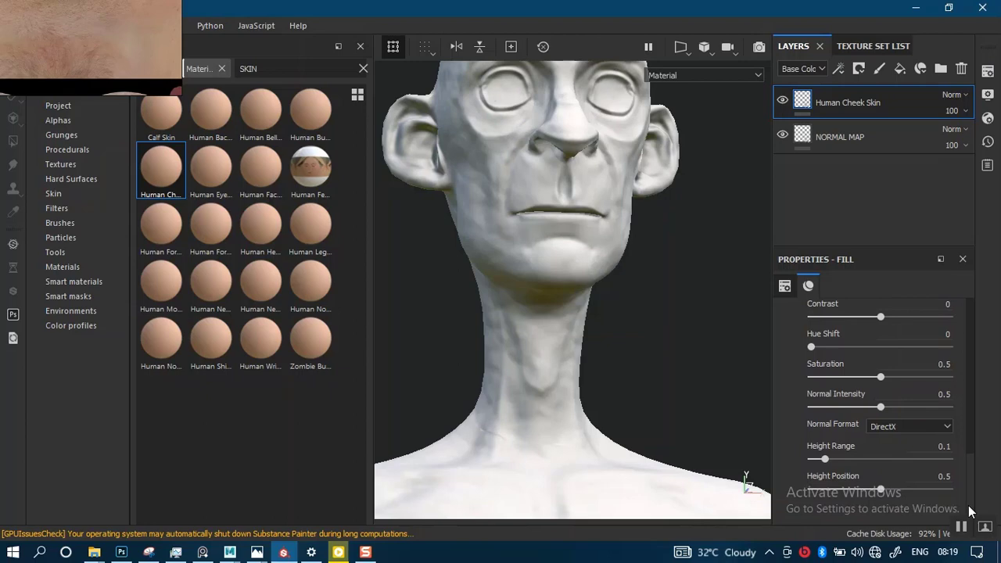
scroll(968, 500, up, 5)
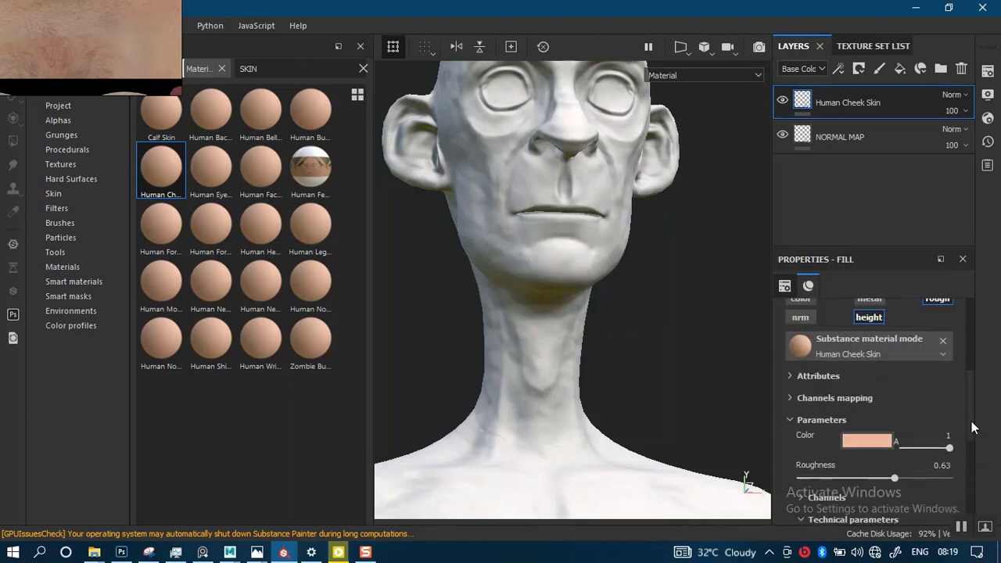
Set the UV scale of the Human Cheek Skin layer to 30.
scroll(973, 418, up, 2)
scroll(969, 406, up, 3)
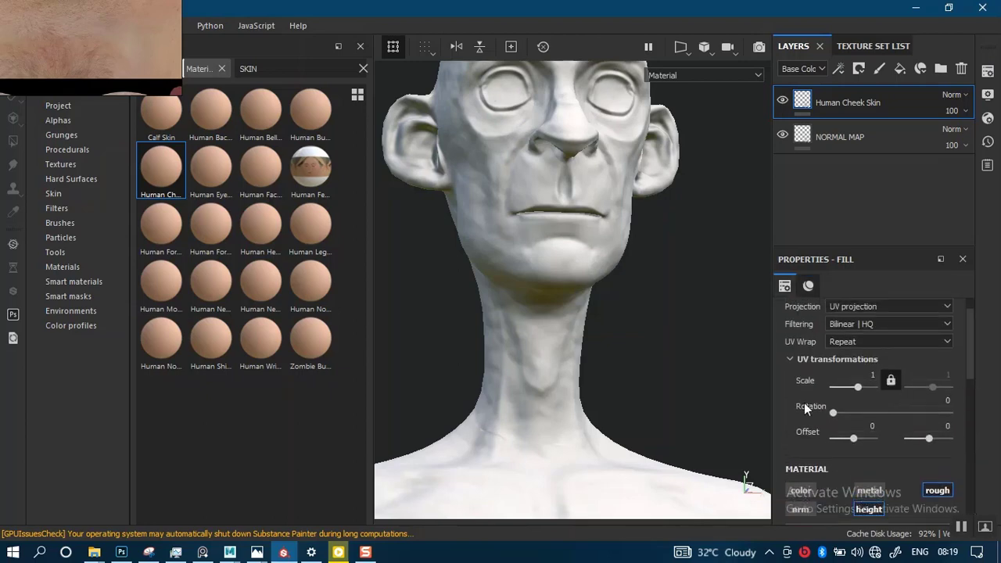
drag(861, 386, 863, 387)
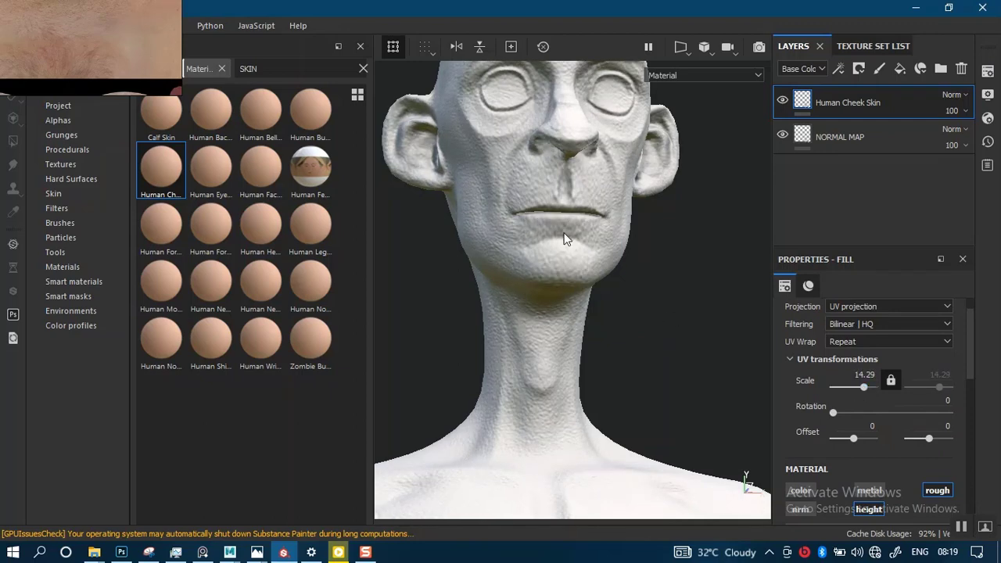
alt+middle_drag(567, 238, 581, 350)
alt+right_drag(588, 278, 604, 473)
alt+drag(592, 338, 618, 375)
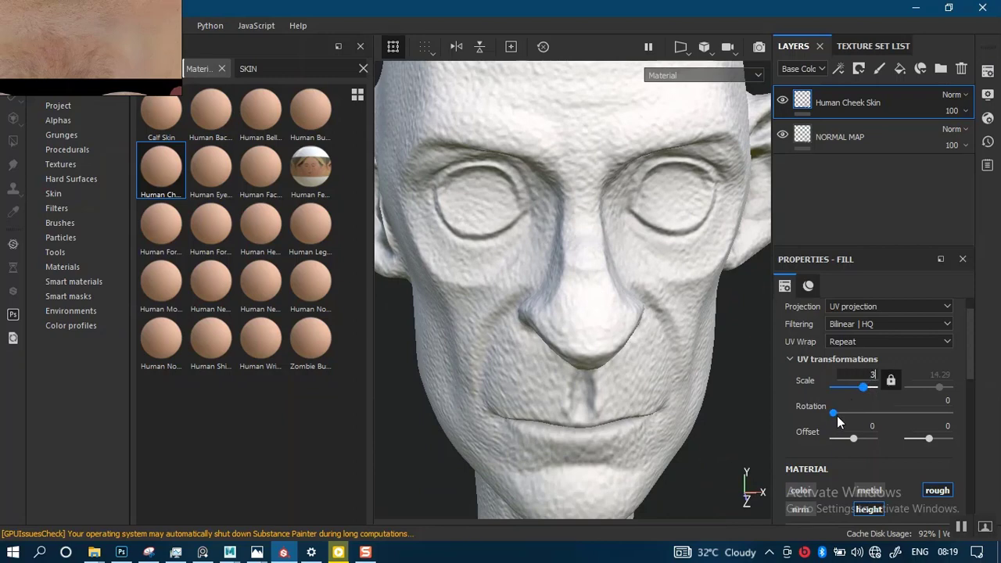
key(Return)
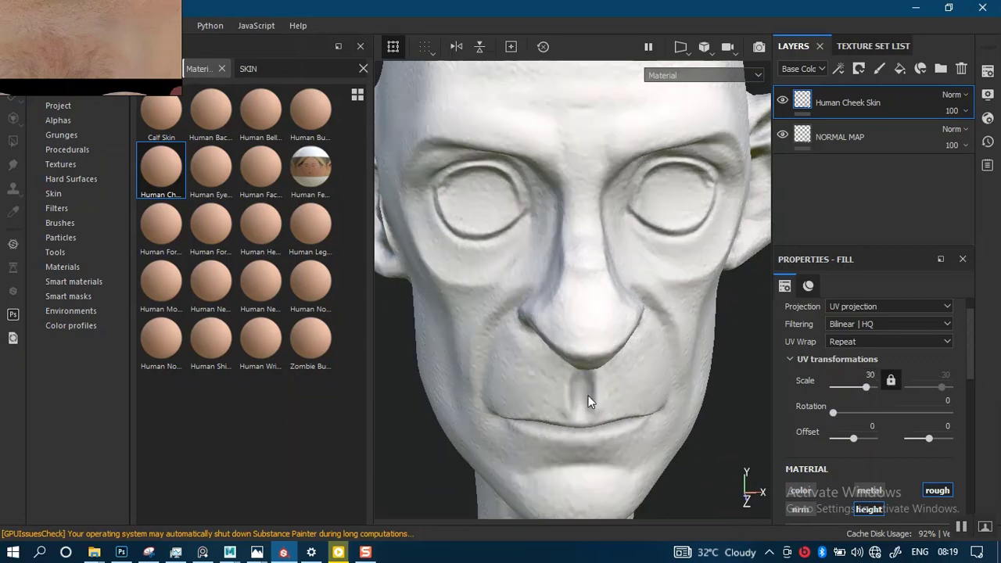
Increase the body texture set's size to 4096 in the texture set settings.
alt+drag(589, 401, 642, 258)
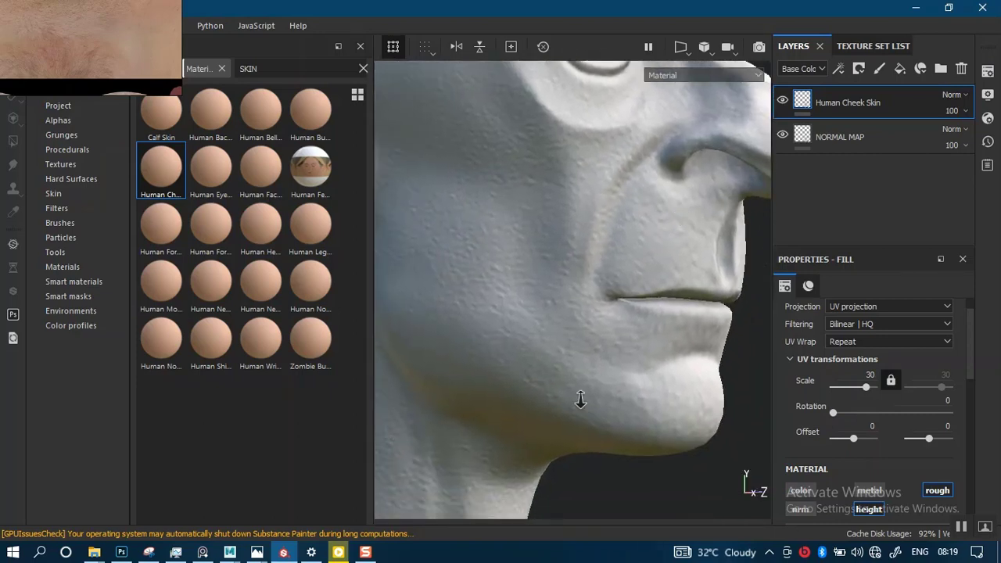
alt+right_drag(580, 400, 607, 326)
click(987, 73)
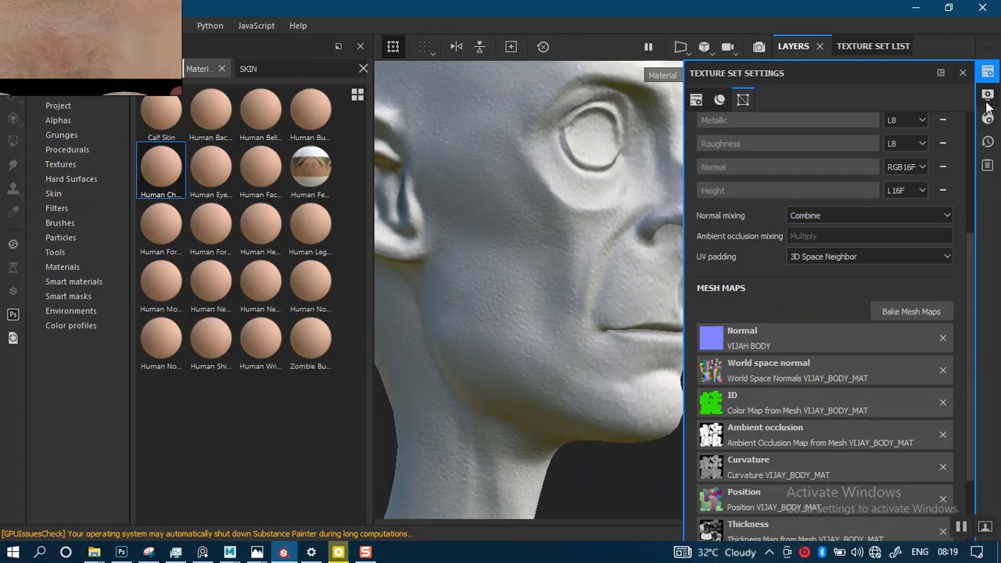
drag(967, 227, 962, 121)
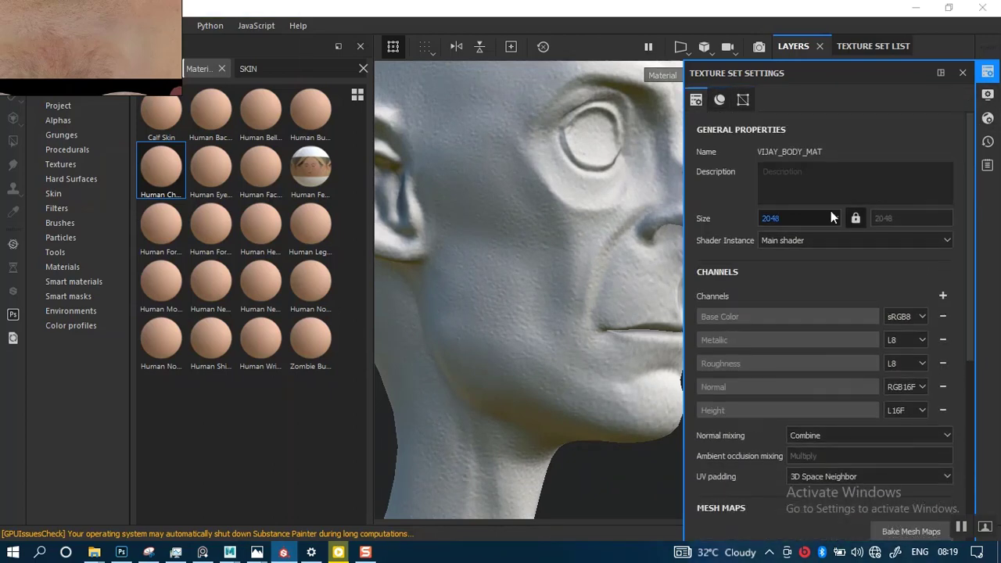
click(813, 220)
click(769, 279)
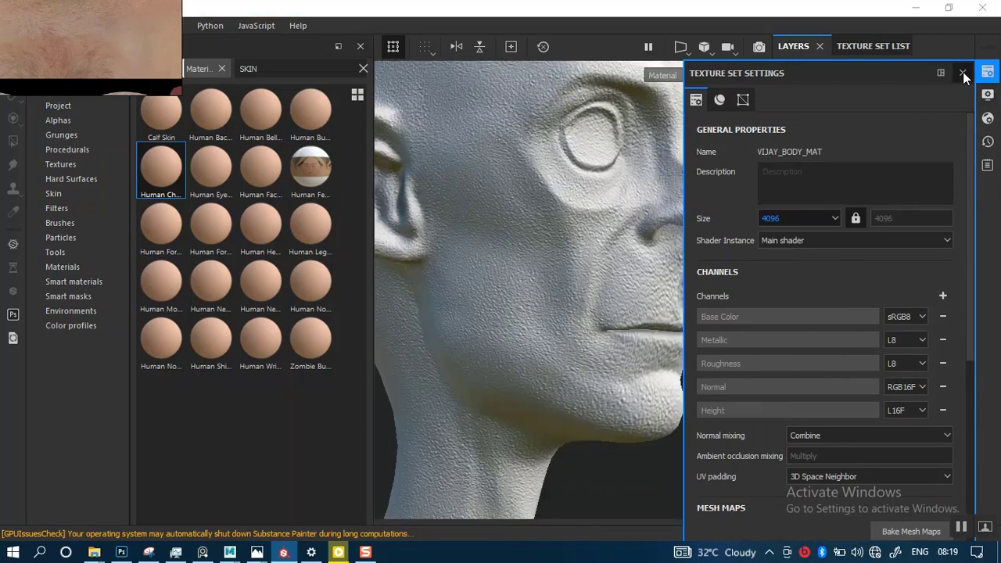
click(963, 73)
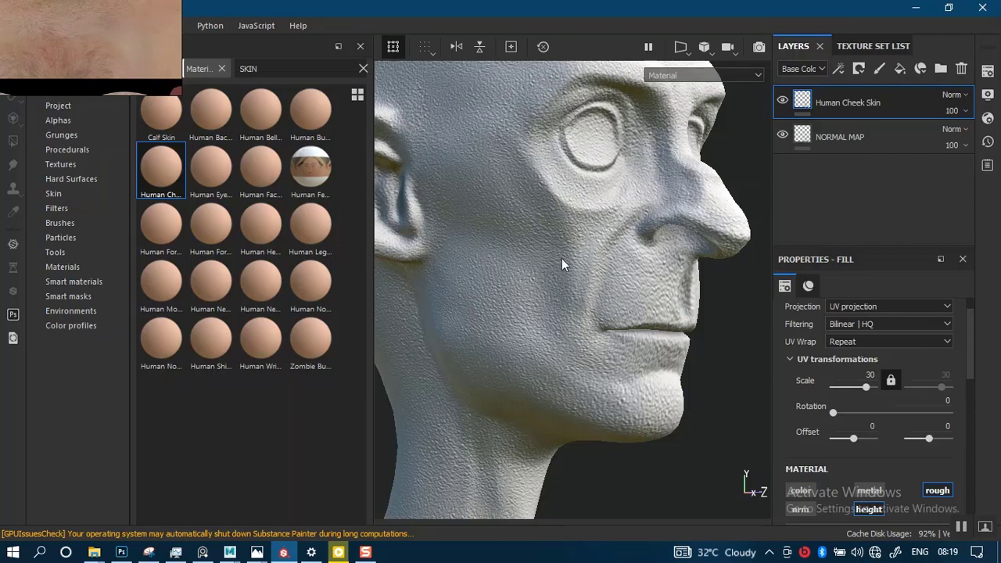
Examine the skin bumps on the head, neck, chest and face at the current UV scale.
alt+drag(562, 264, 646, 272)
shift+right_drag(646, 272, 615, 272)
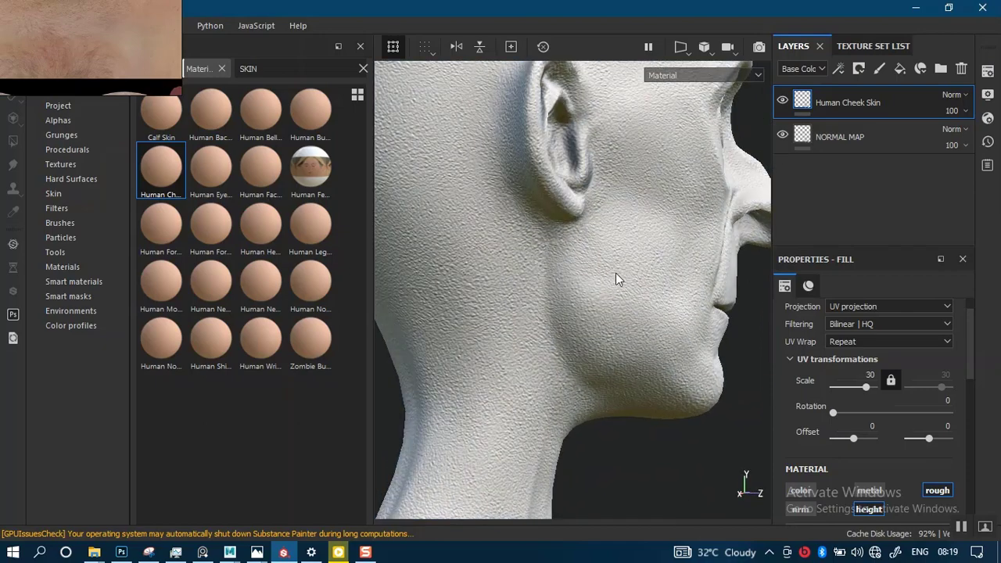
alt+middle_drag(587, 335, 611, 193)
alt+drag(577, 335, 577, 292)
alt+right_drag(577, 293, 583, 306)
alt+middle_drag(582, 307, 599, 212)
alt+drag(619, 329, 565, 342)
alt+middle_drag(590, 335, 550, 359)
alt+drag(618, 321, 582, 317)
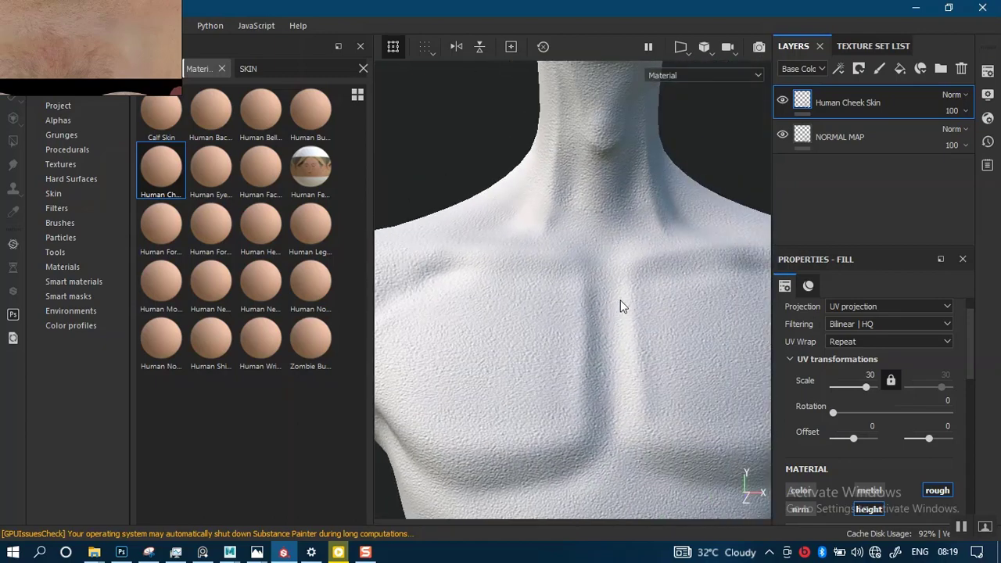
alt+middle_drag(632, 235, 601, 485)
alt+right_drag(594, 294, 561, 280)
alt+drag(562, 277, 581, 273)
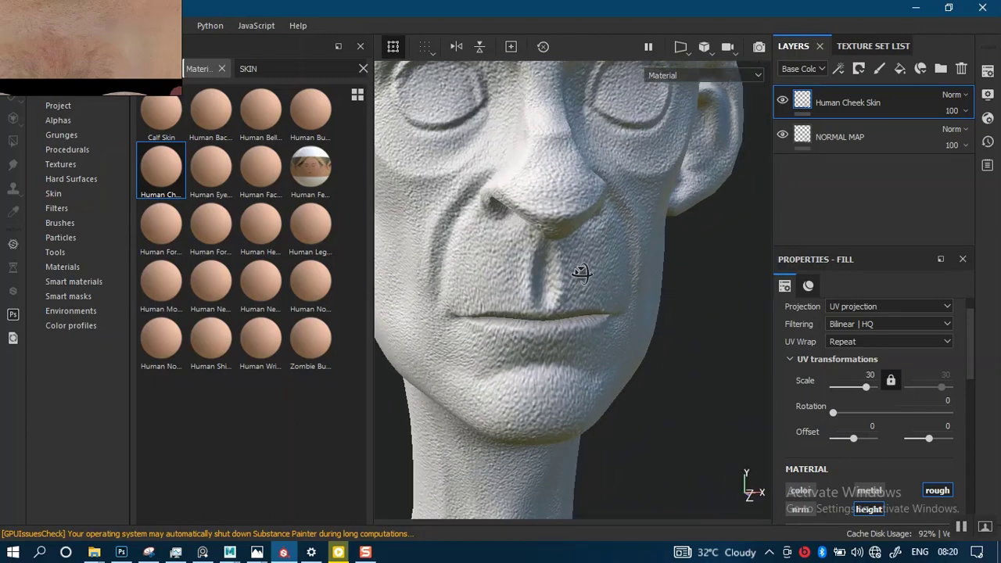
alt+middle_drag(555, 238, 572, 359)
alt+drag(573, 311, 598, 304)
alt+middle_drag(587, 298, 627, 246)
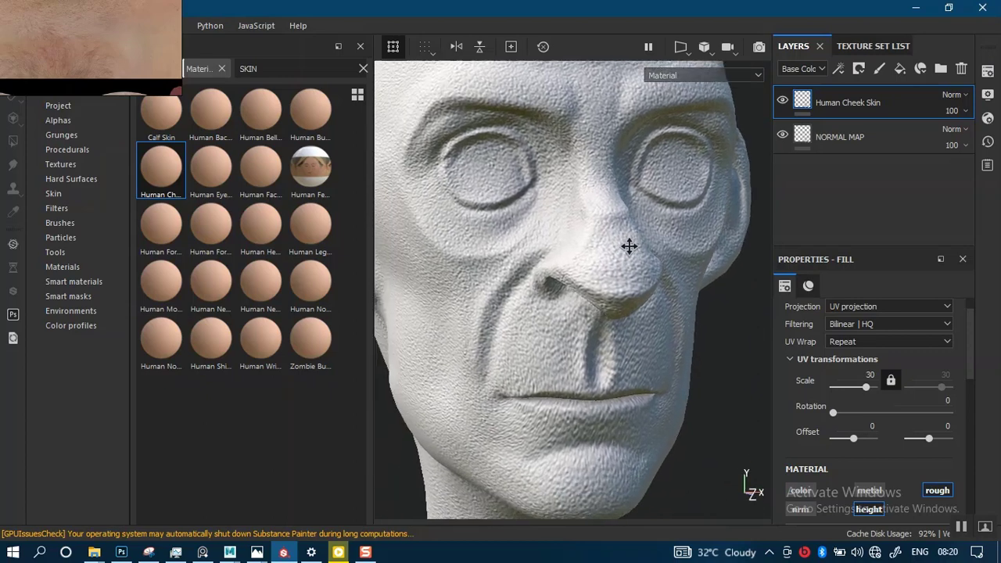
alt+drag(543, 260, 571, 256)
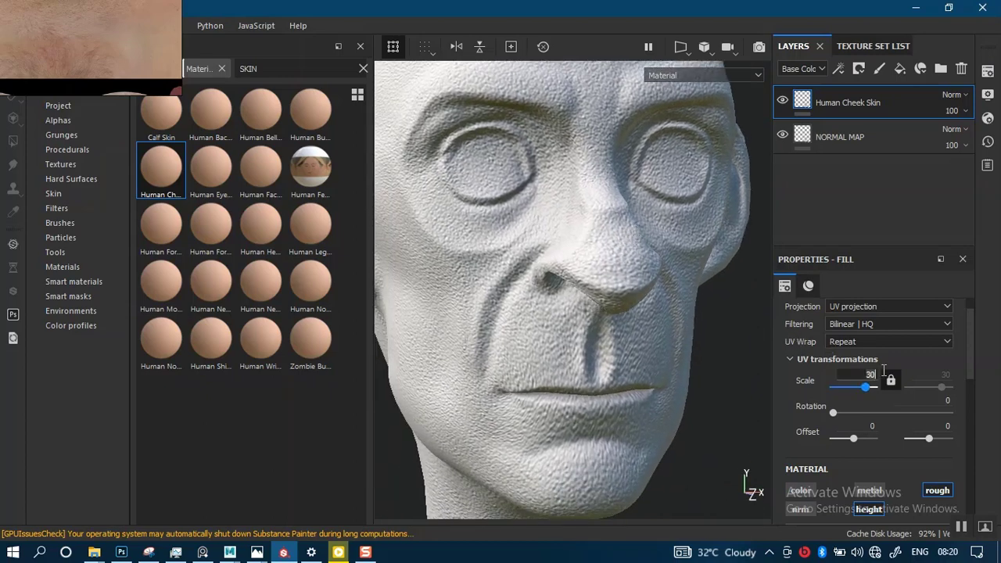
Set the UV scale of the Human Cheek Skin layer to 40.
key(BackSpace)
key(BackSpace)
text(40)
key(Return)
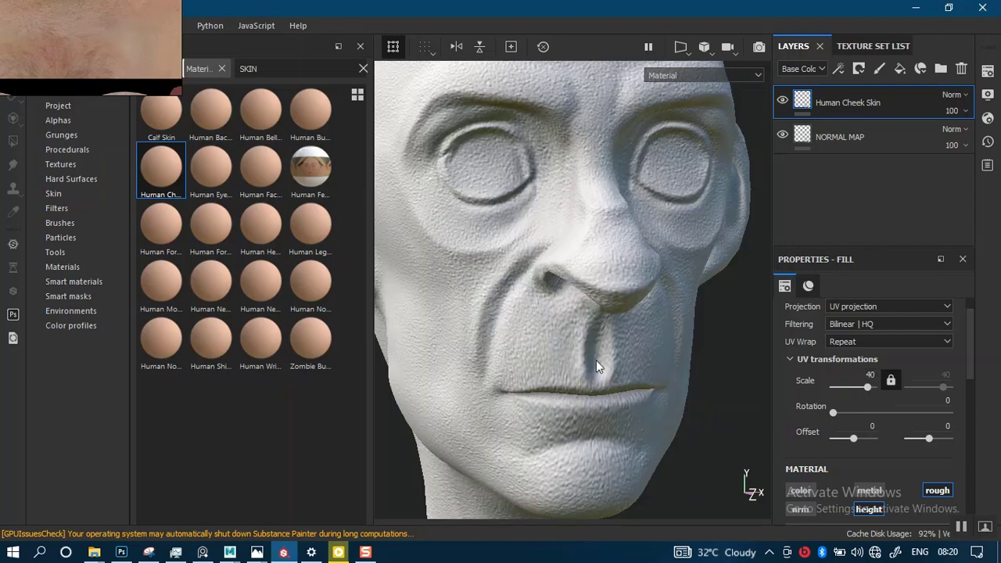
Examine the finer skin tiling across the face, neck and torso from several angles.
alt+right_drag(596, 360, 589, 263)
alt+middle_drag(588, 325, 597, 276)
alt+right_drag(596, 278, 591, 365)
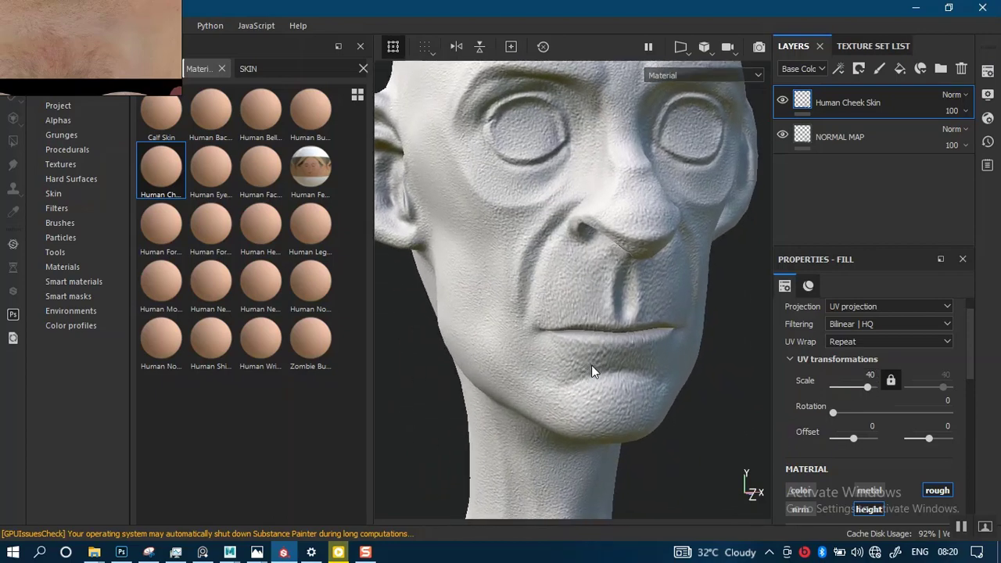
mouse_move(591, 365)
alt+mouse_down()
mouse_move(648, 341)
mouse_move(627, 369)
mouse_move(600, 358)
alt+mouse_up()
alt+middle_drag(596, 305, 582, 431)
scroll(571, 281, up, 2)
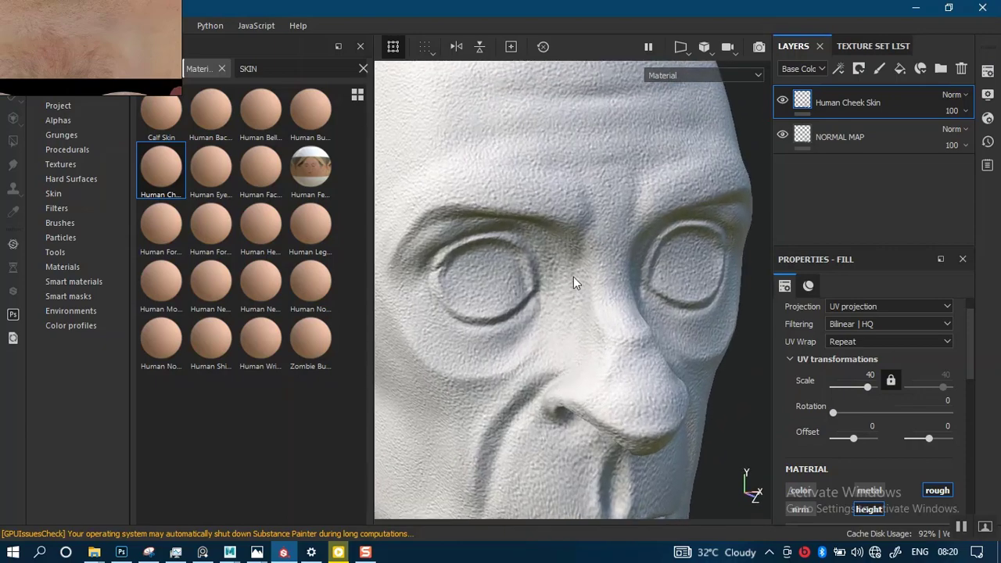
alt+drag(573, 277, 577, 351)
alt+middle_drag(576, 351, 643, 212)
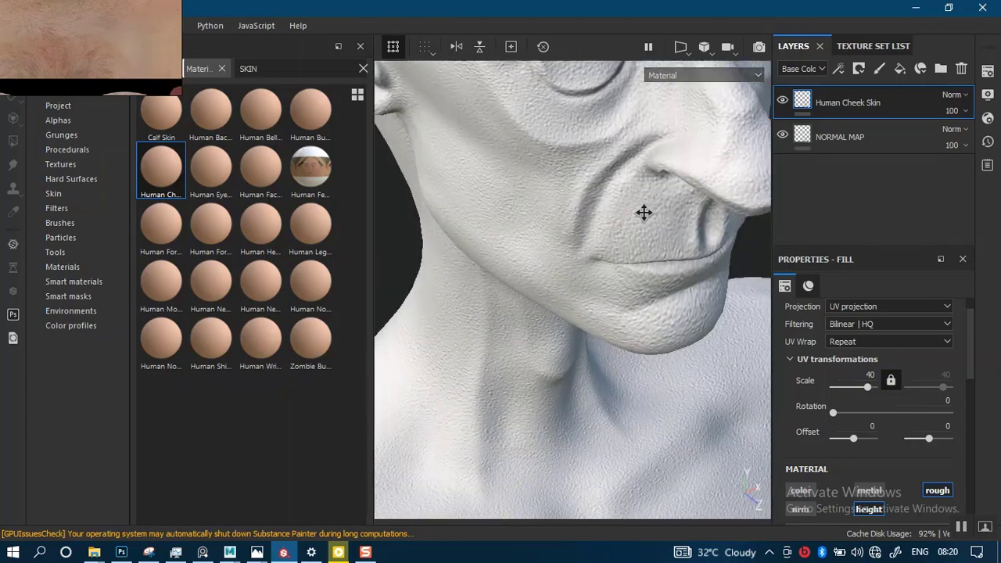
alt+drag(642, 212, 568, 265)
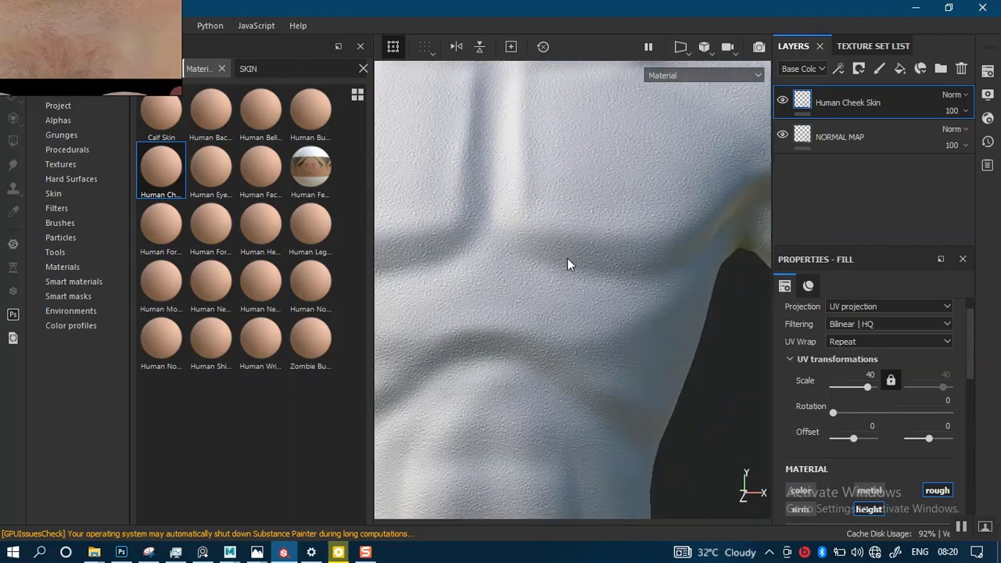
alt+right_drag(568, 259, 579, 408)
alt+drag(555, 287, 579, 289)
mouse_move(579, 288)
alt+middle_down()
mouse_move(666, 181)
mouse_move(650, 245)
mouse_move(592, 351)
mouse_move(597, 415)
alt+middle_up()
mouse_move(598, 208)
alt+middle_down()
mouse_move(589, 322)
mouse_move(567, 268)
alt+middle_up()
alt+drag(568, 268, 595, 258)
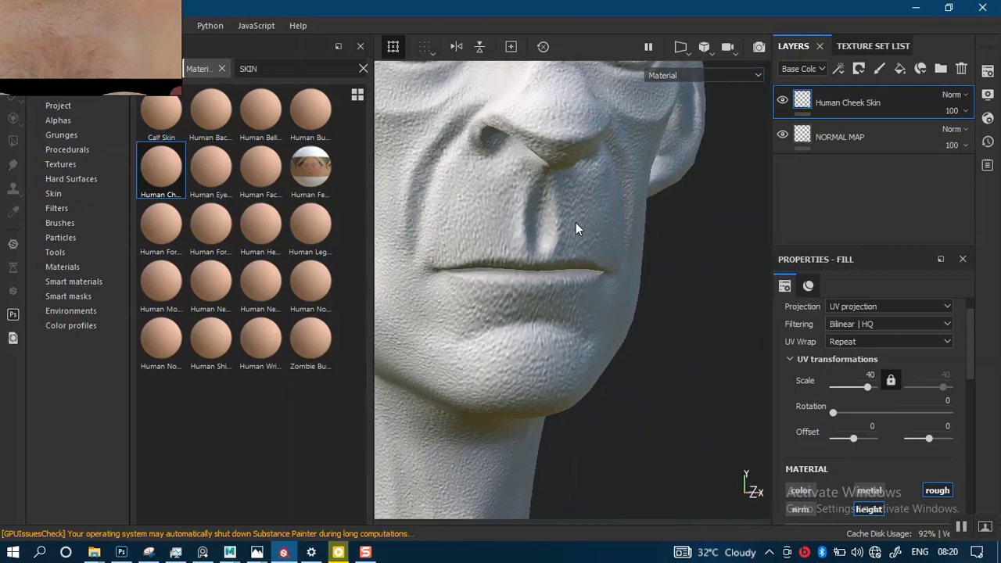
alt+middle_drag(576, 222, 589, 294)
alt+middle_drag(578, 217, 589, 239)
alt+drag(588, 309, 541, 310)
Switch to File Explorer and open the FLIPPED SKIN TILABLE psd folder under ZBrush 2020's ZAlphas.
mouse_move(94, 552)
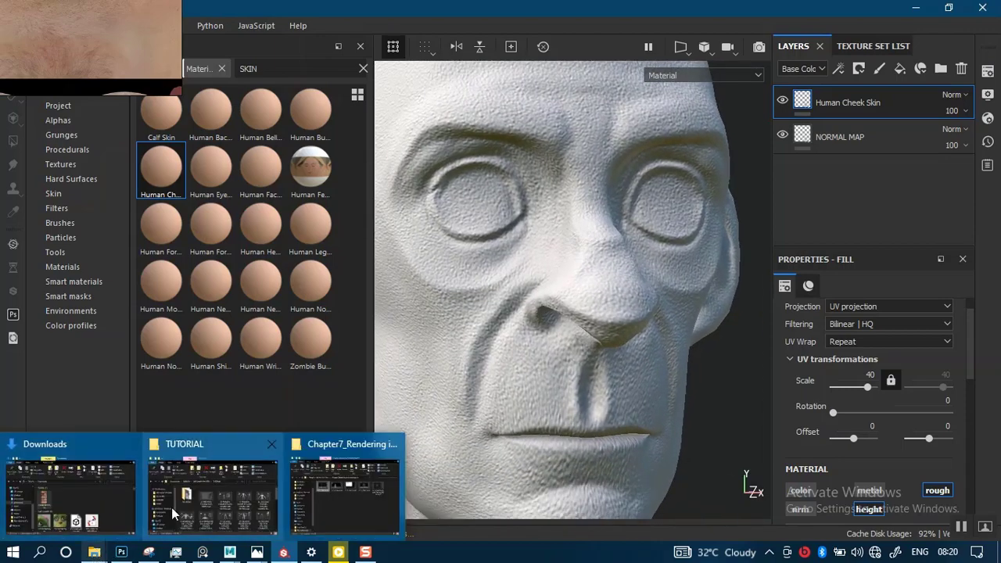
mouse_move(244, 498)
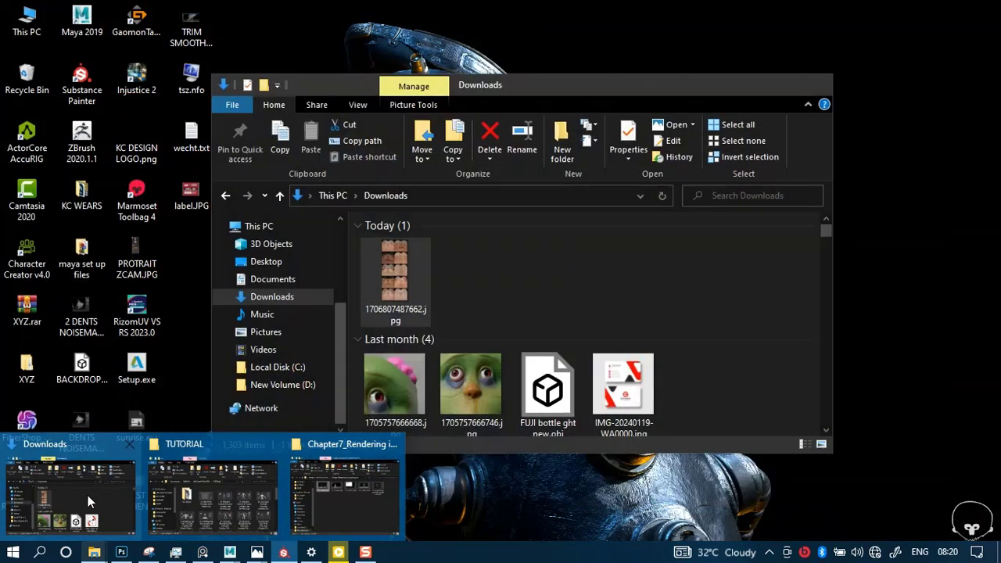
click(88, 495)
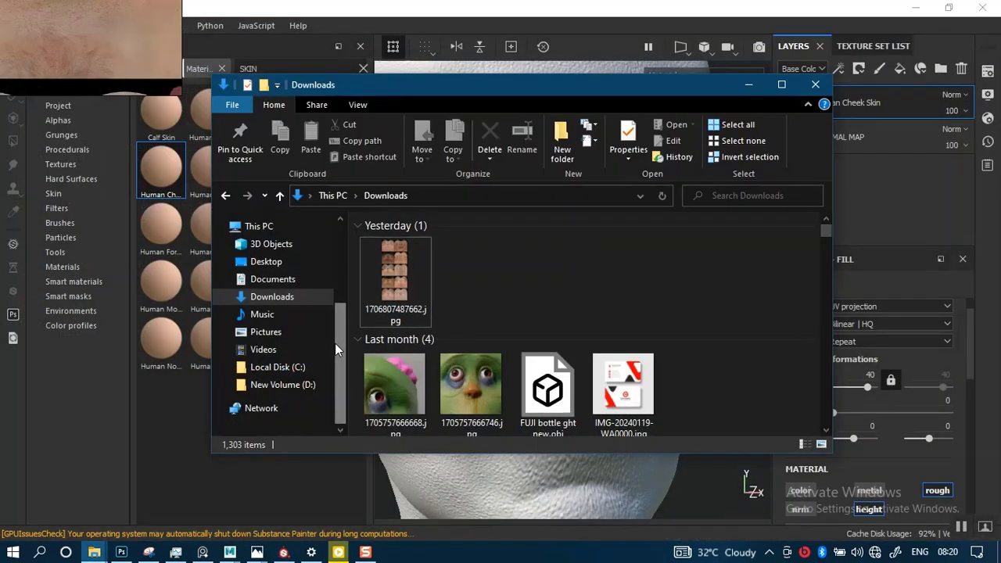
click(299, 375)
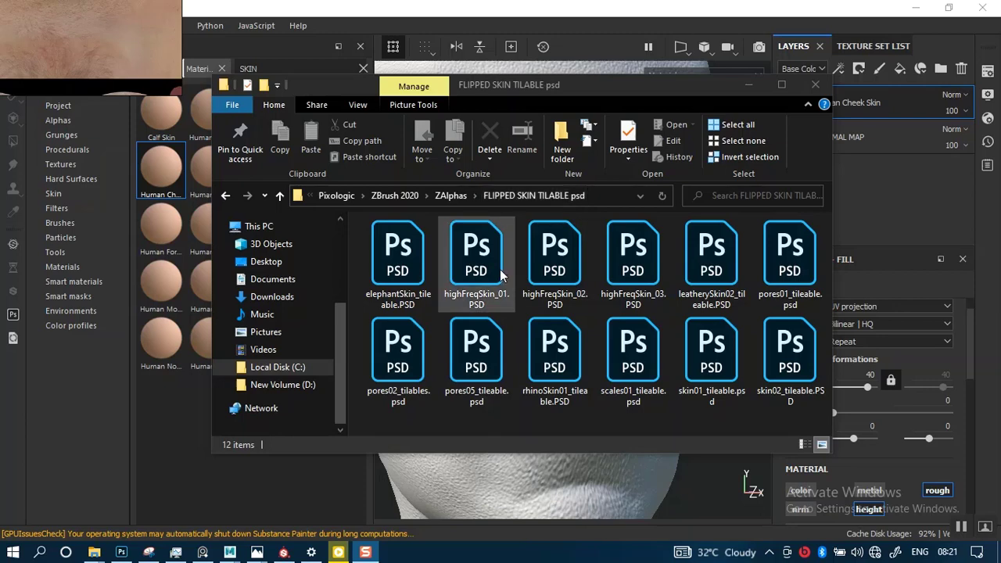
Bring pores01_tileable.psd, pores02_tilables.psd and pores05_tileable.psd from the folder into Substance Painter's shelf for import.
click(793, 267)
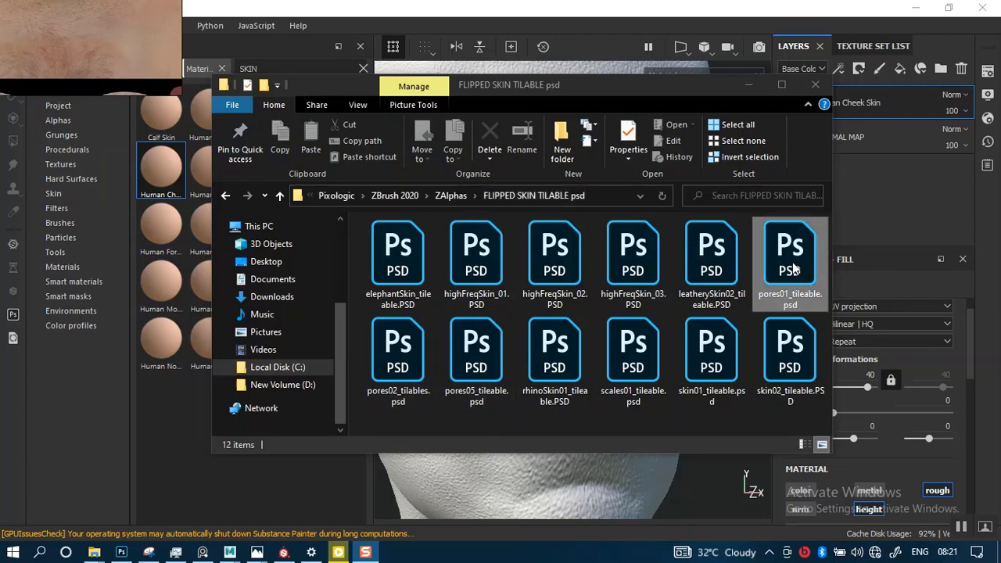
shift+click(467, 366)
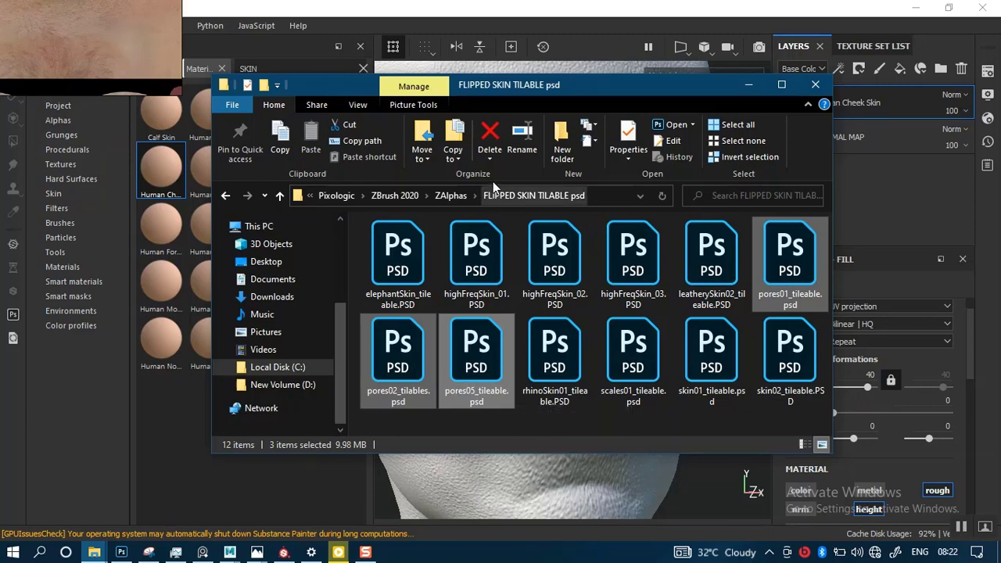
drag(516, 86, 673, 71)
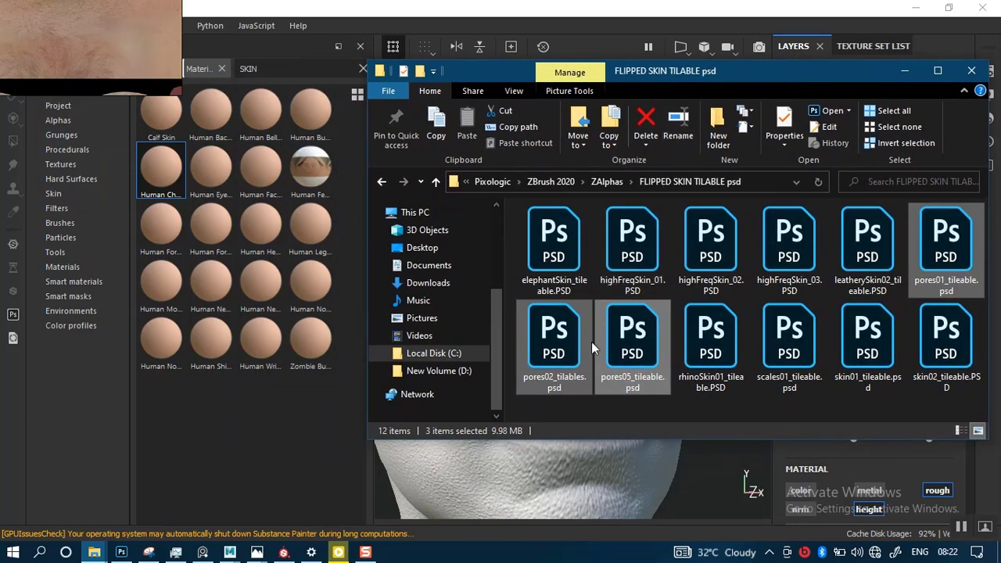
mouse_move(637, 354)
mouse_down()
mouse_move(339, 383)
mouse_move(266, 410)
mouse_up()
Set the usage of all three pores files to texture, choose an import destination and import them.
click(688, 122)
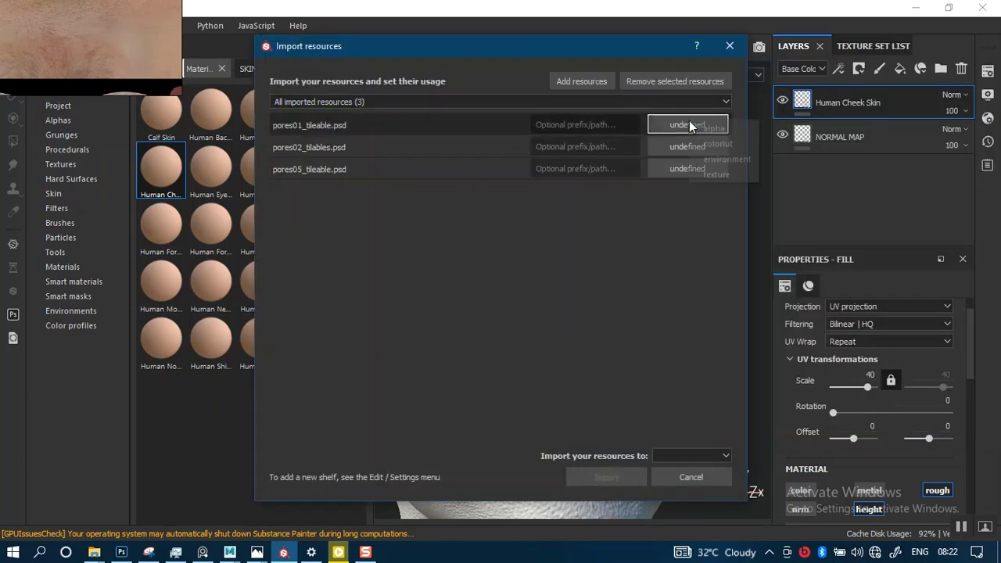
click(712, 176)
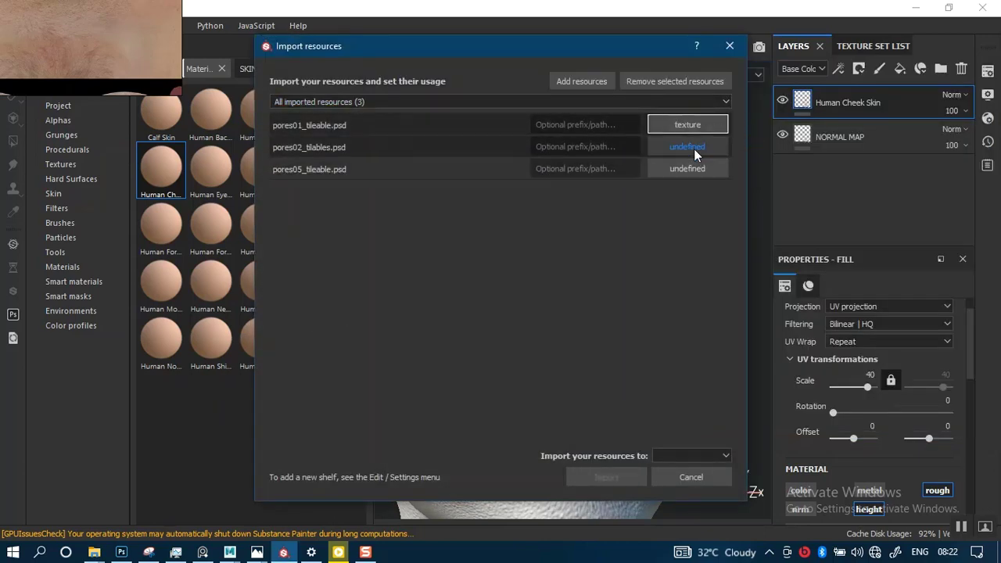
click(688, 147)
click(709, 202)
click(699, 168)
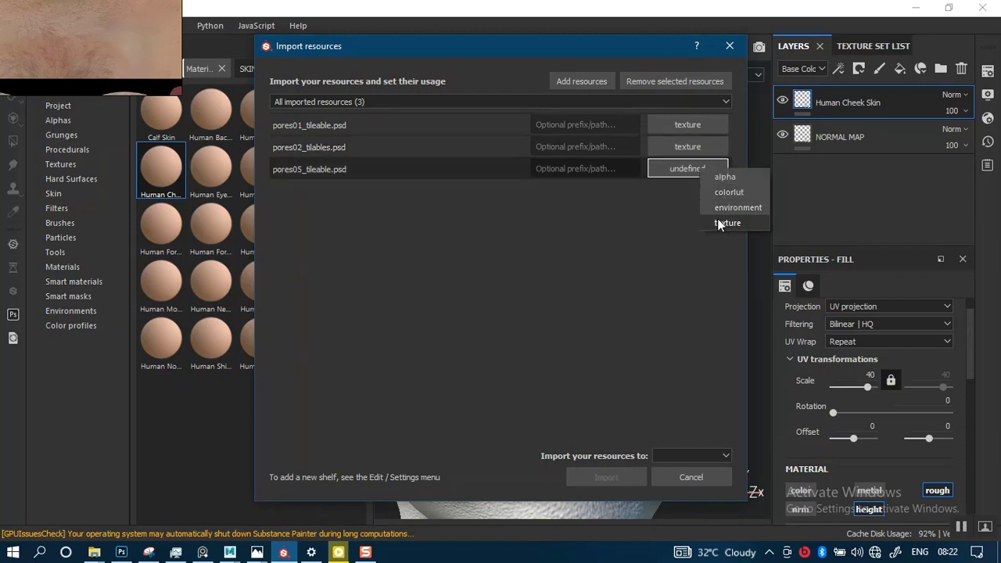
click(717, 225)
click(678, 456)
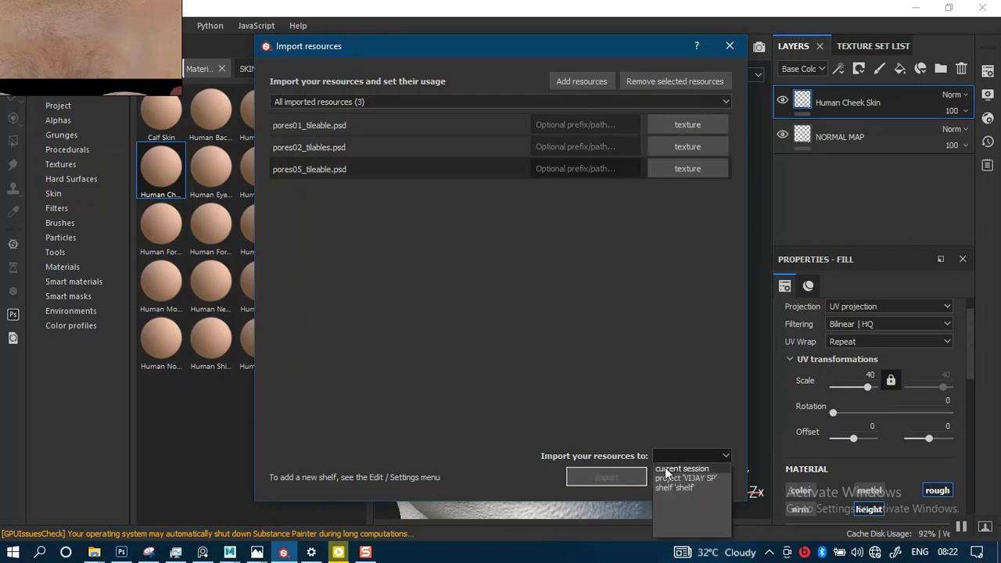
click(670, 474)
click(604, 477)
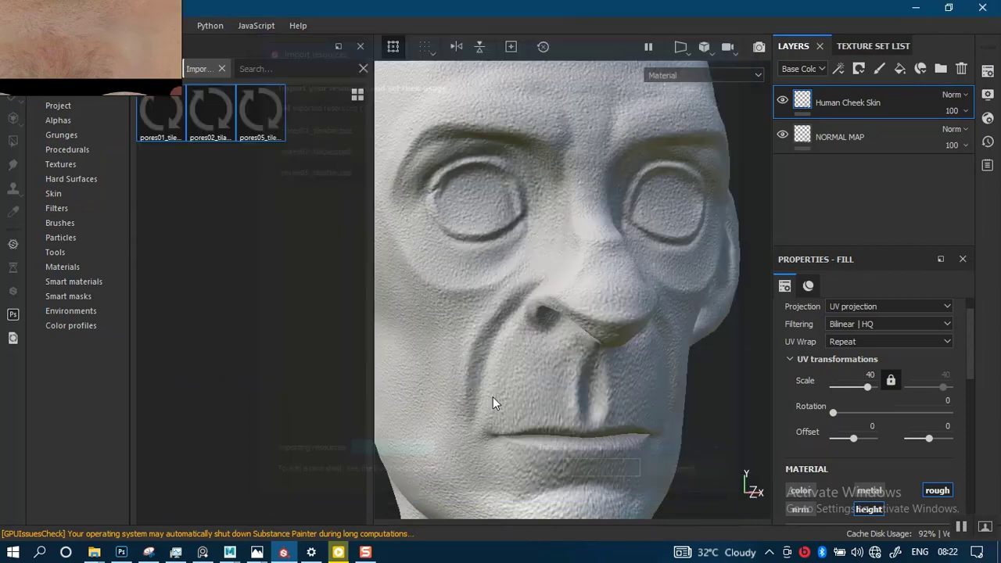
Return to the FLIPPED SKIN TILABLE psd folder in File Explorer and select skin01_tileable.psd and skin02_tileable.PSD.
right_drag(130, 63, 86, 50)
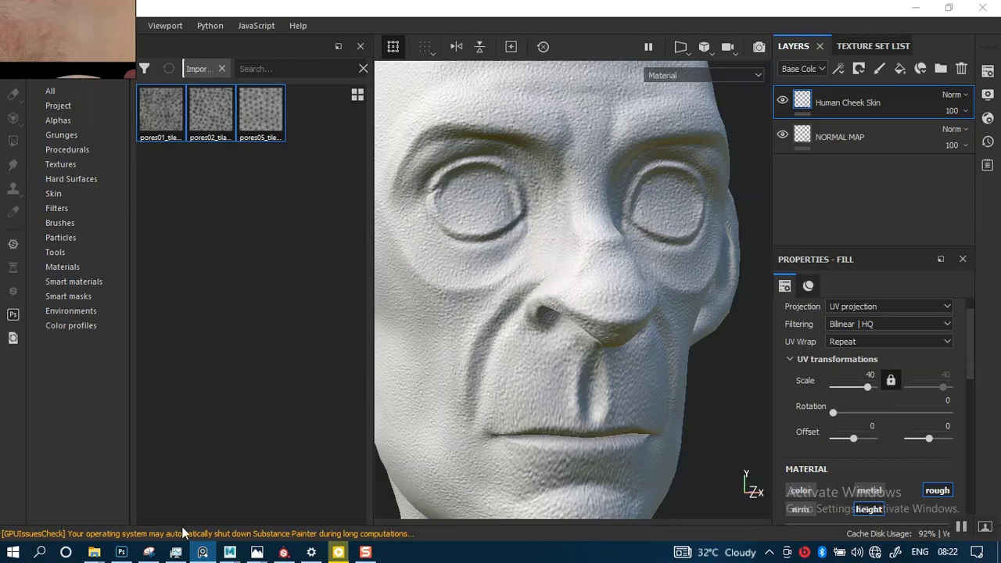
mouse_move(93, 552)
click(116, 502)
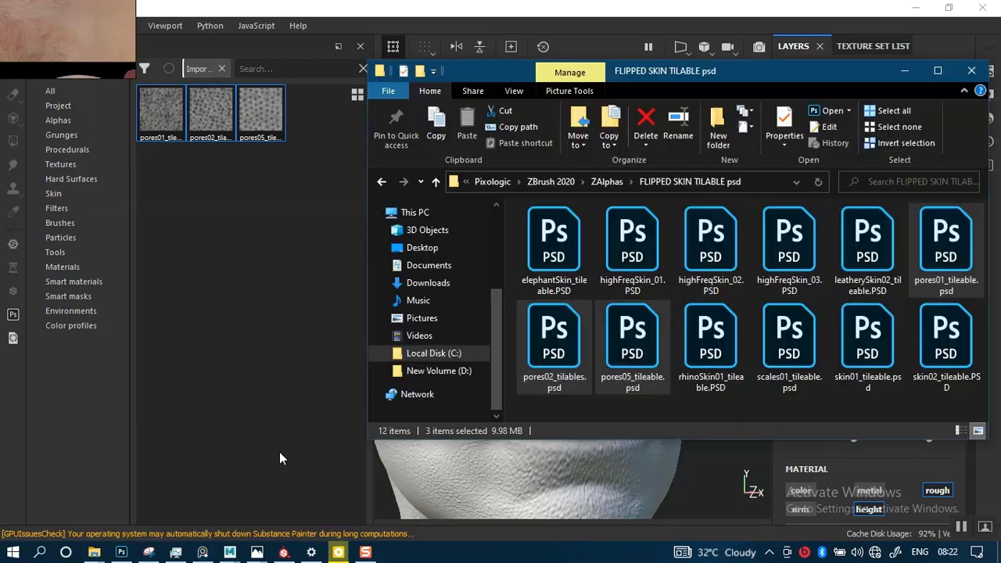
click(805, 358)
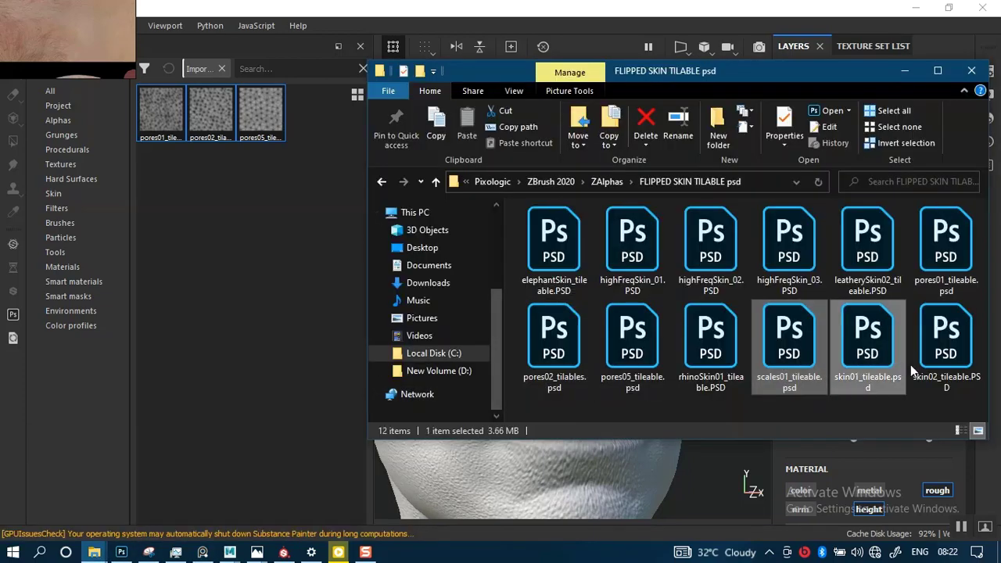
shift+click(946, 345)
drag(786, 354, 485, 326)
click(866, 362)
key(shift+Right)
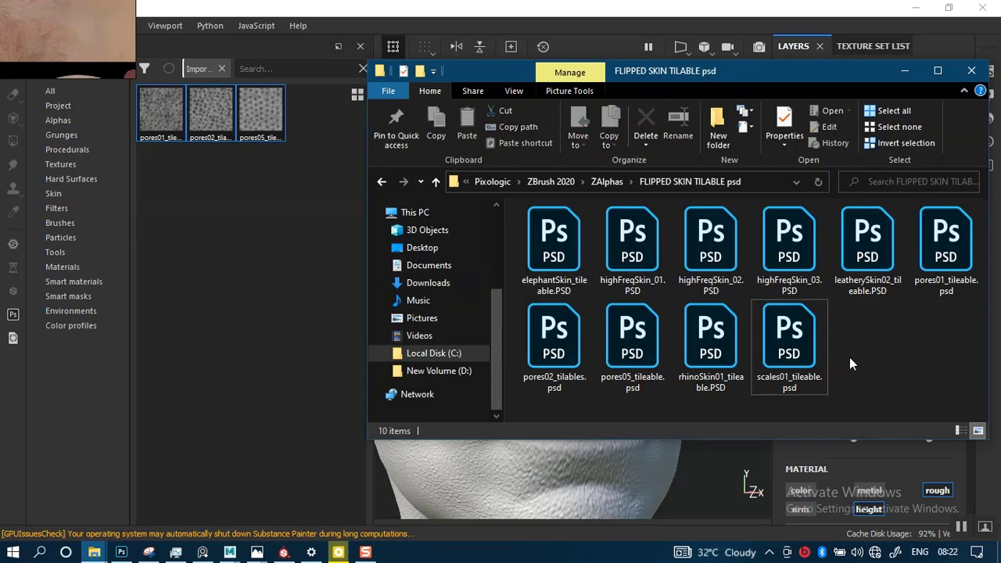
Undo the accidental file move and bring both tileable skin files into Substance Painter's shelf for import.
right_click(885, 344)
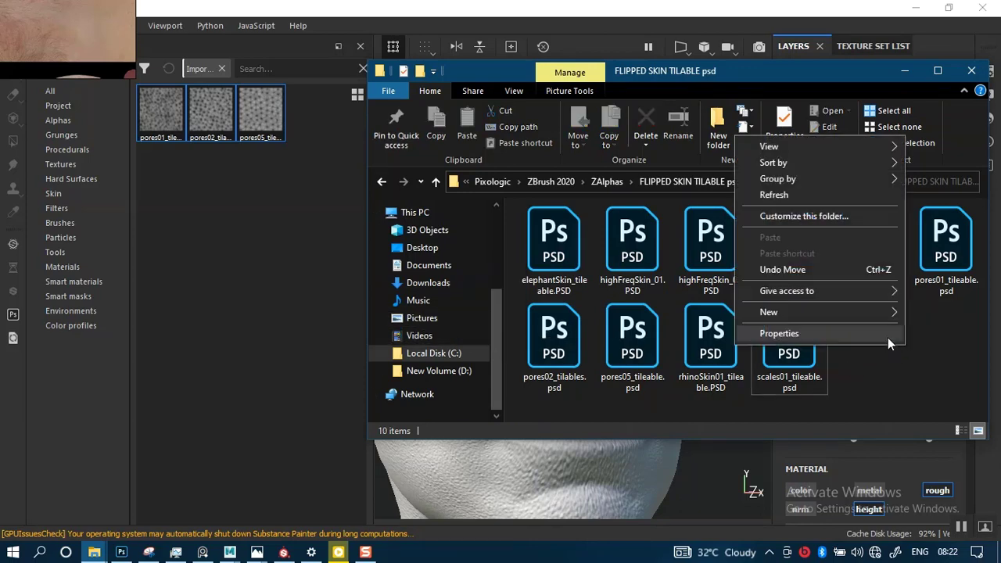
click(816, 266)
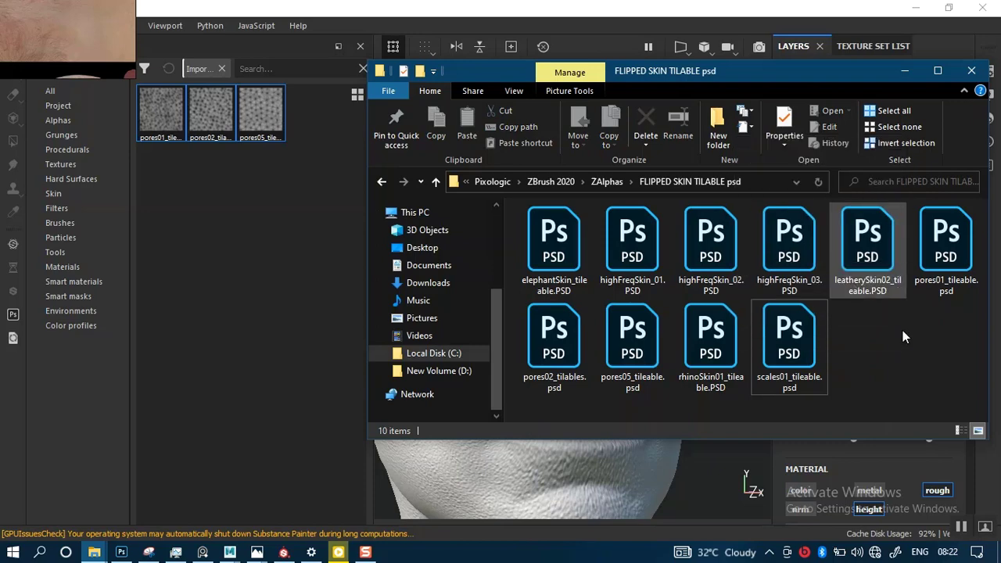
mouse_move(875, 350)
mouse_down()
mouse_move(665, 364)
mouse_move(237, 292)
mouse_up()
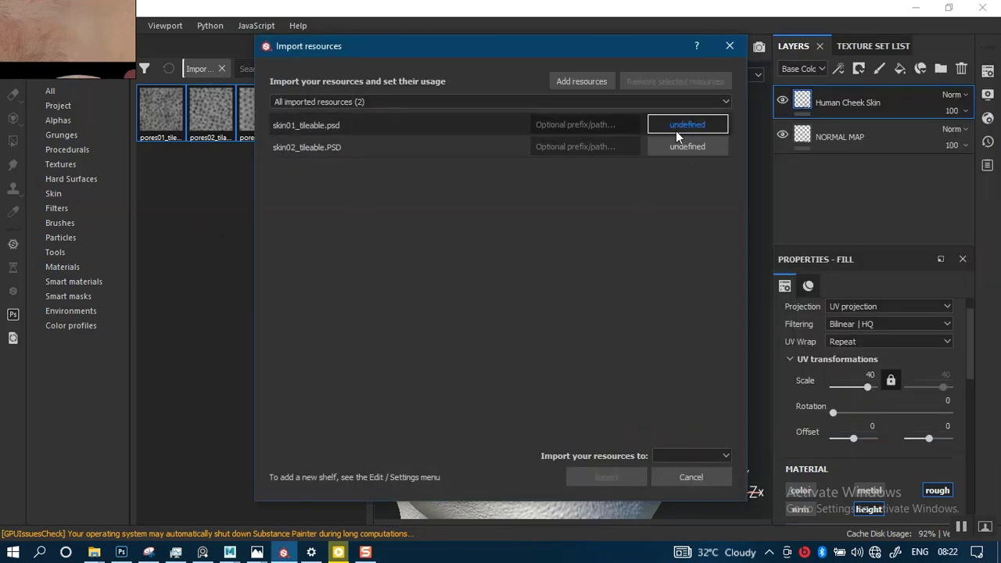
Set the usage of skin01_tileable.psd and skin02_tileable.PSD to texture and import them into the current project.
click(675, 129)
click(699, 184)
click(691, 151)
click(705, 196)
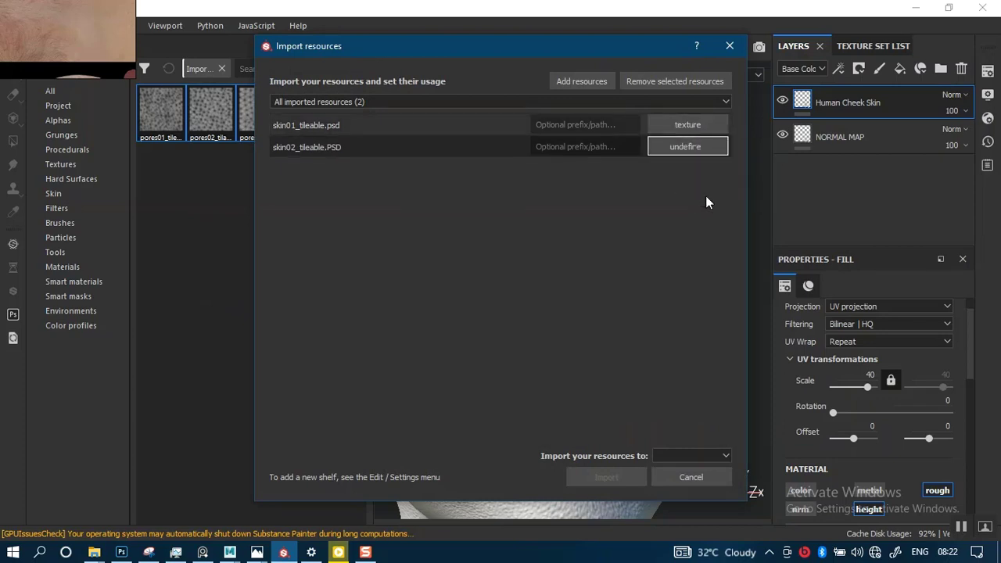
click(698, 455)
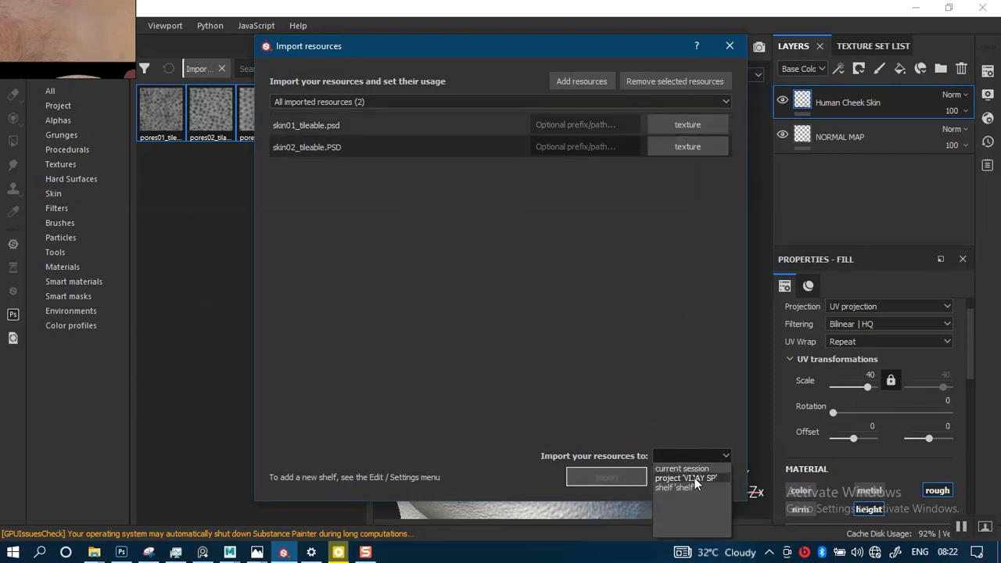
click(693, 477)
click(609, 477)
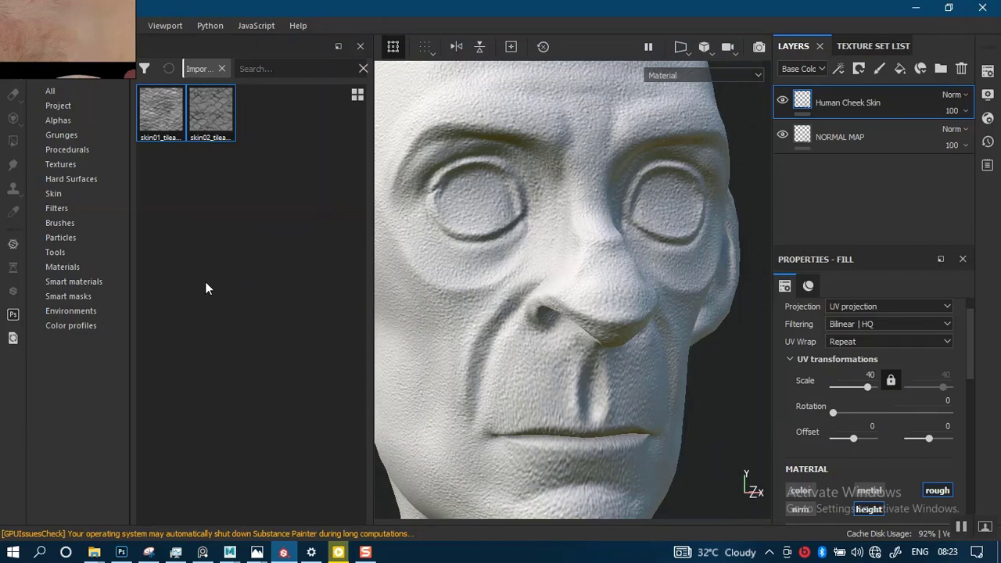
Hide the Human Cheek Skin layer and add a fill layer named SKIN PORES directly above NORMAL MAP.
click(224, 239)
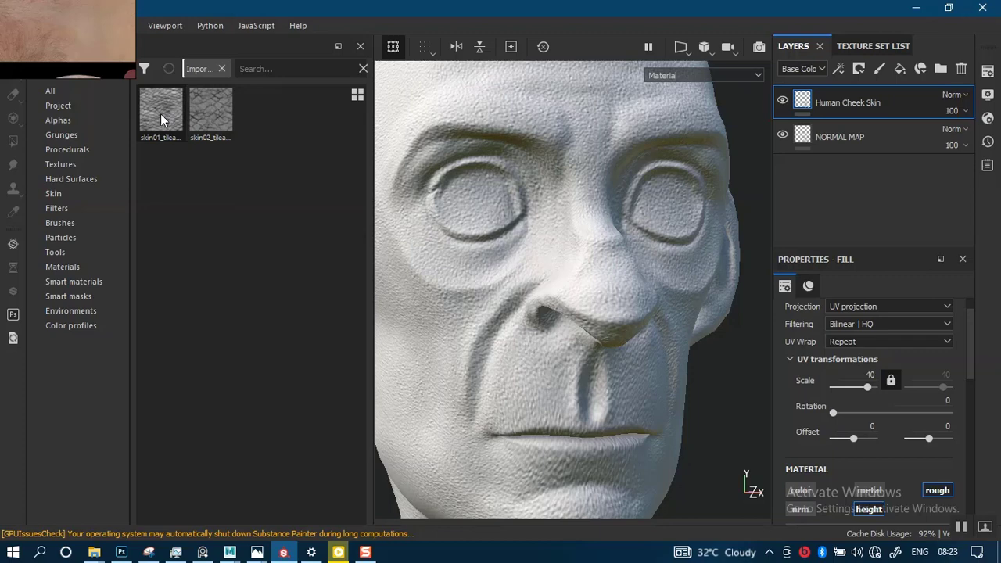
click(908, 137)
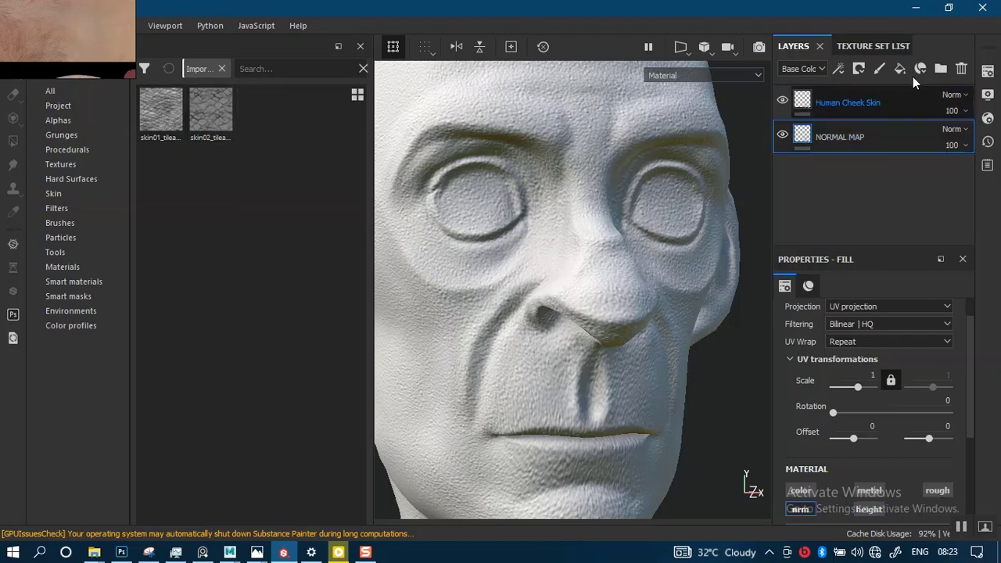
click(782, 101)
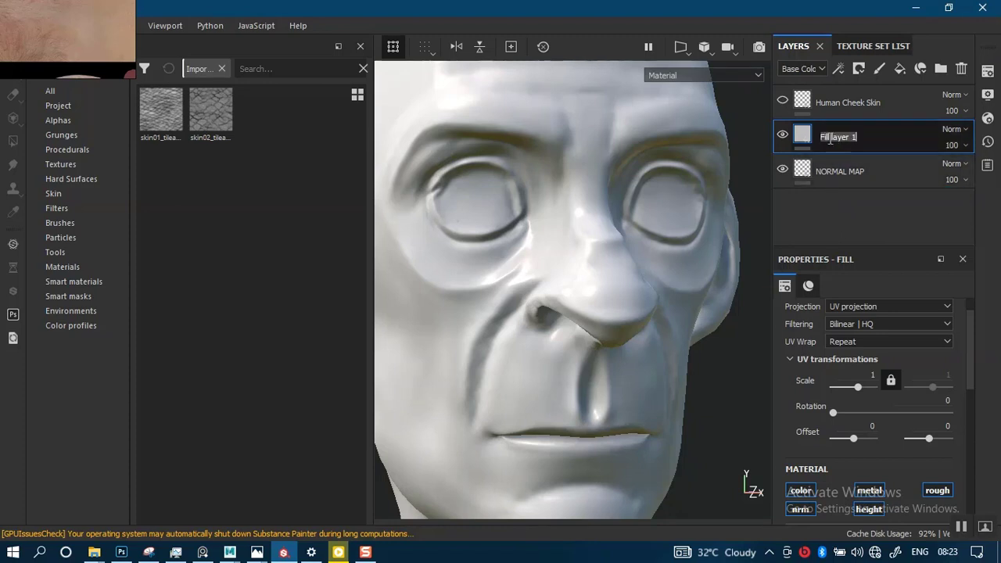
text(Sk)
text(IN PORES)
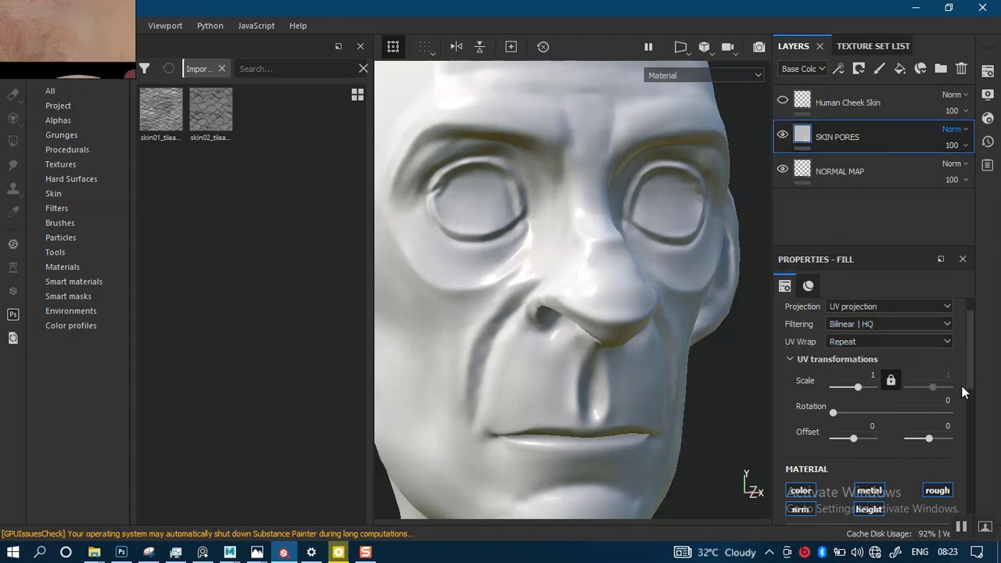
Turn off the color, metal, rough and nrm channels of the SKIN PORES layer, leaving only height.
scroll(862, 421, down, 3)
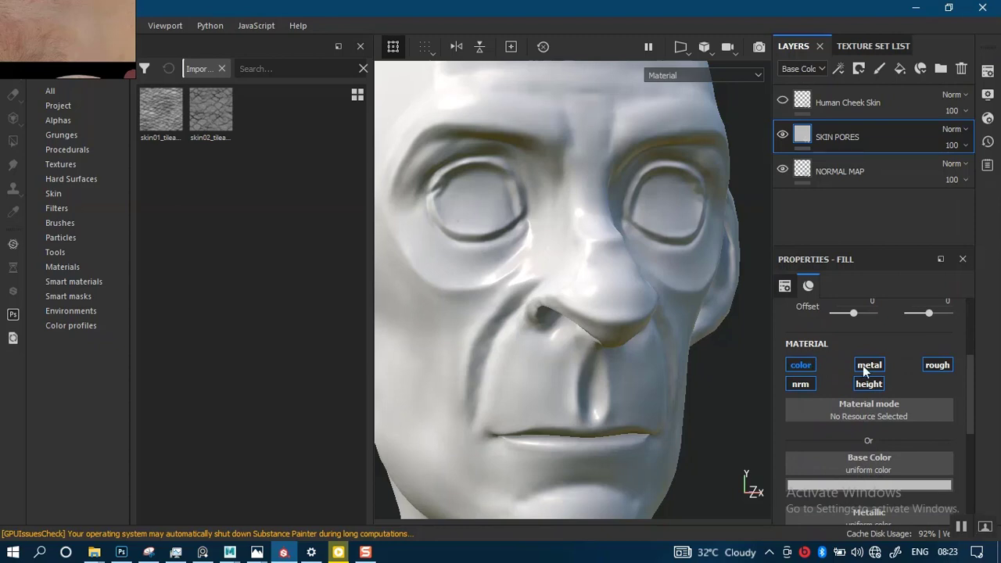
click(869, 365)
click(936, 365)
click(801, 365)
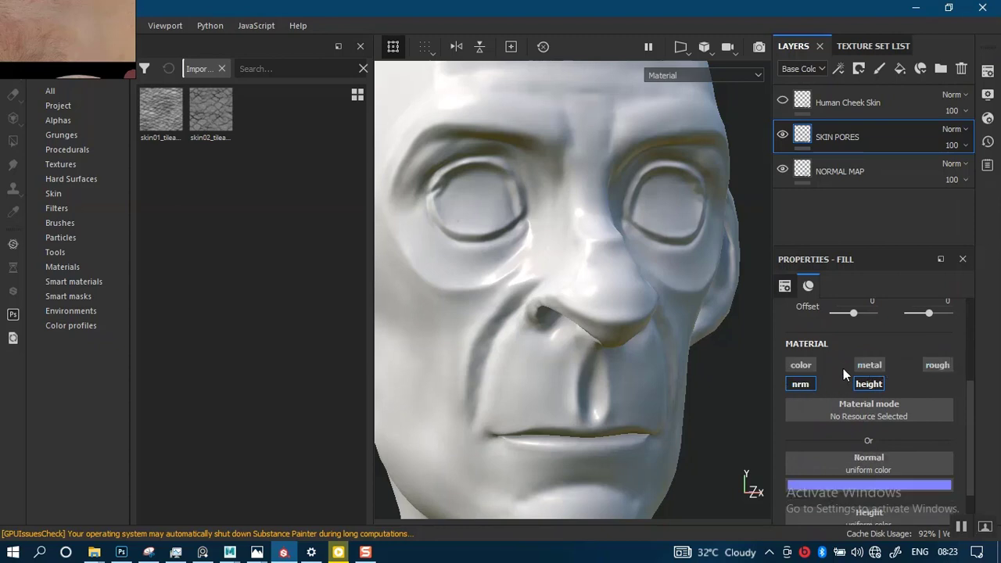
click(799, 383)
Add a mask to the SKIN PORES layer and put a fill effect in it.
right_click(806, 142)
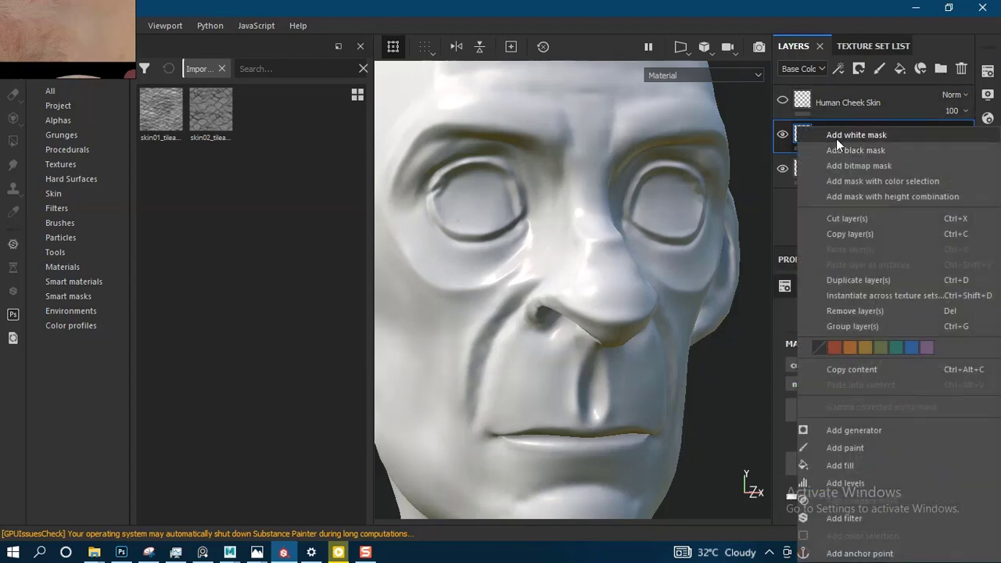
click(837, 138)
right_click(823, 129)
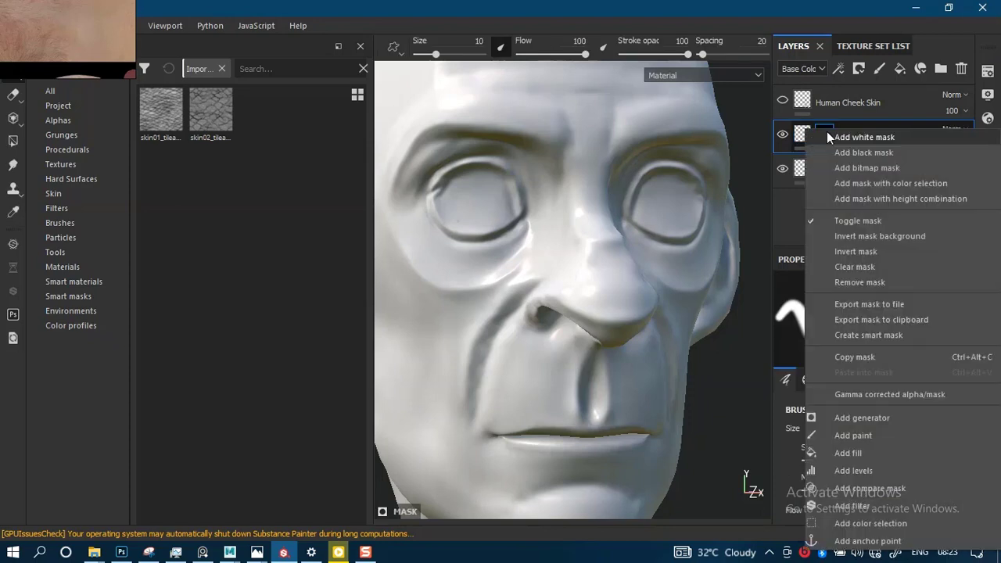
click(785, 360)
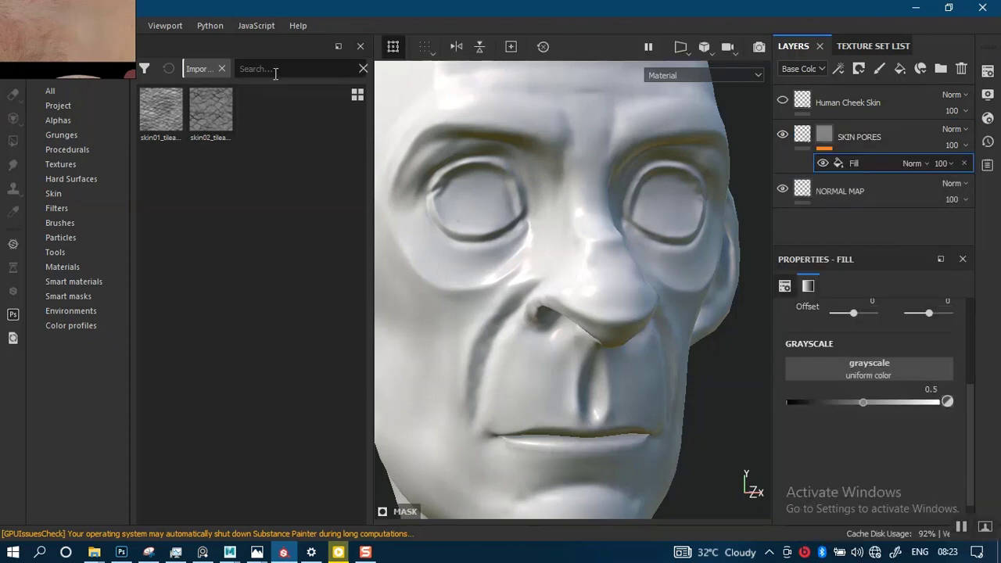
Search the whole shelf for pores and assign pores05_tileable as the grayscale of the mask's fill.
text(PORES)
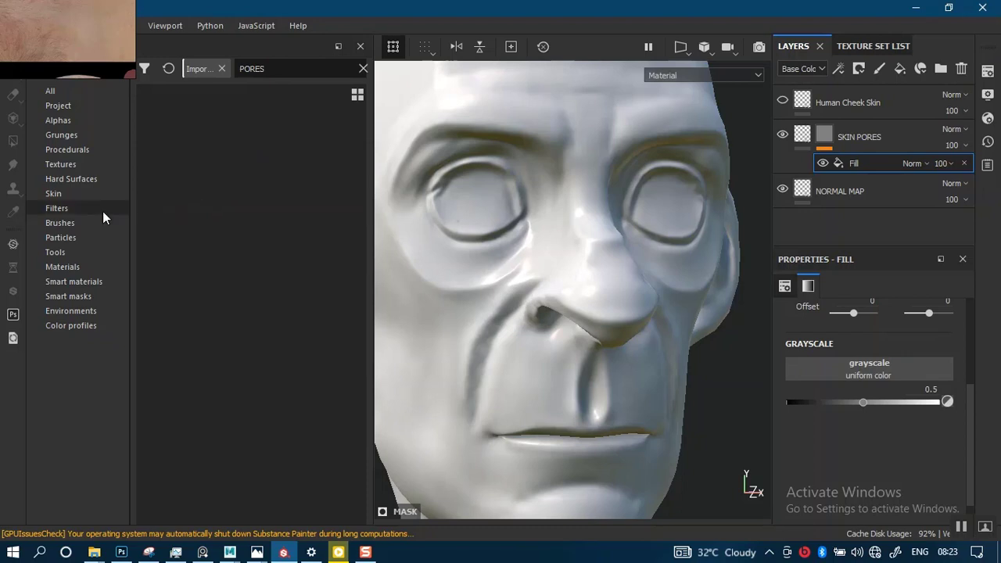
click(75, 93)
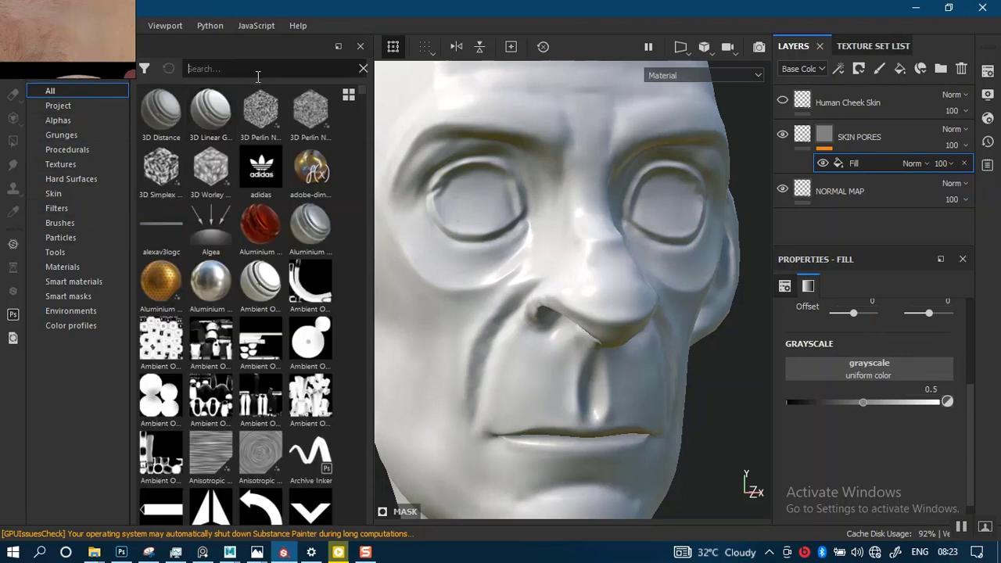
text(pores)
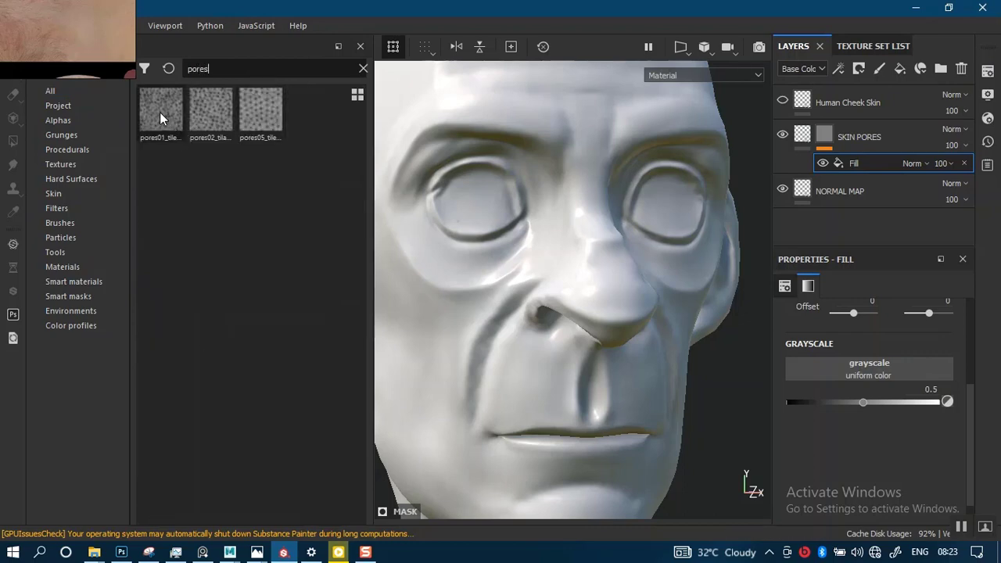
click(265, 105)
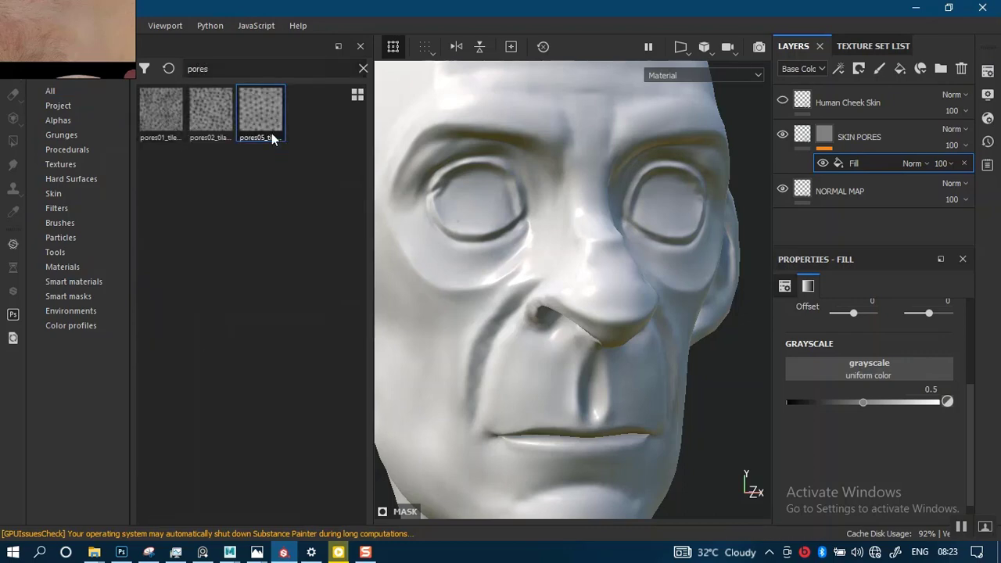
drag(252, 109, 859, 362)
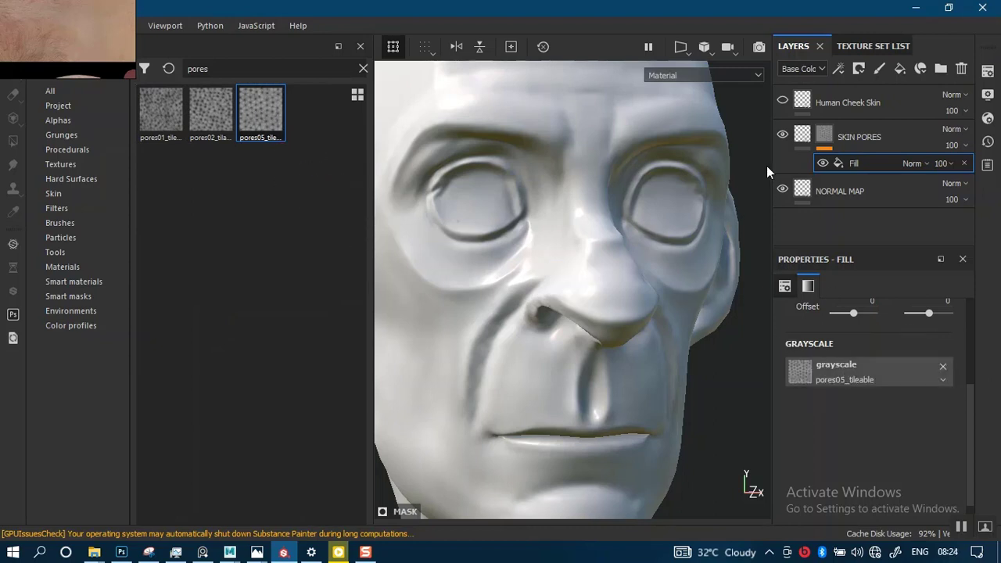
Set the uniform height of the SKIN PORES layer to 0.5769 and reselect its mask fill.
click(804, 136)
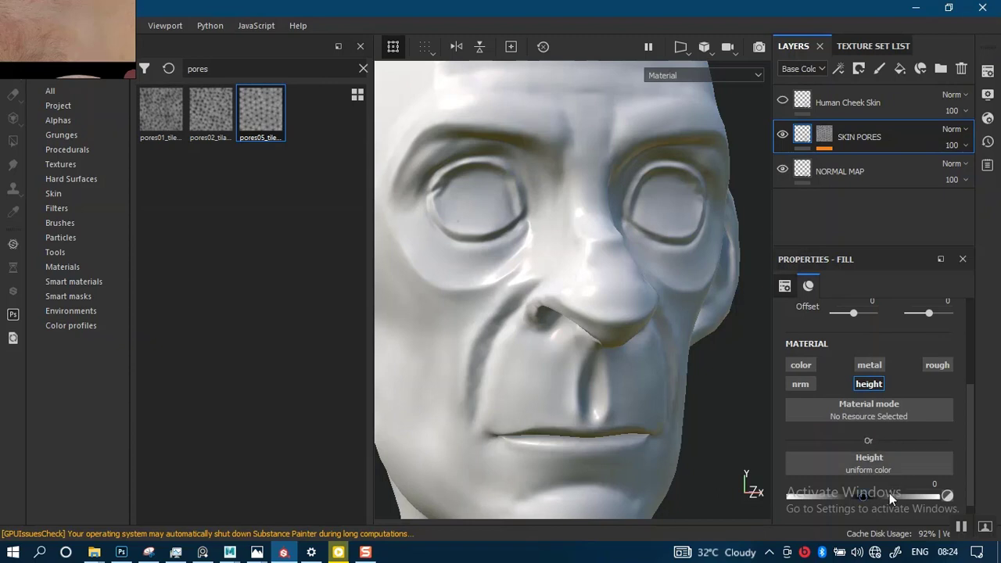
drag(867, 500, 903, 497)
alt+drag(575, 375, 673, 273)
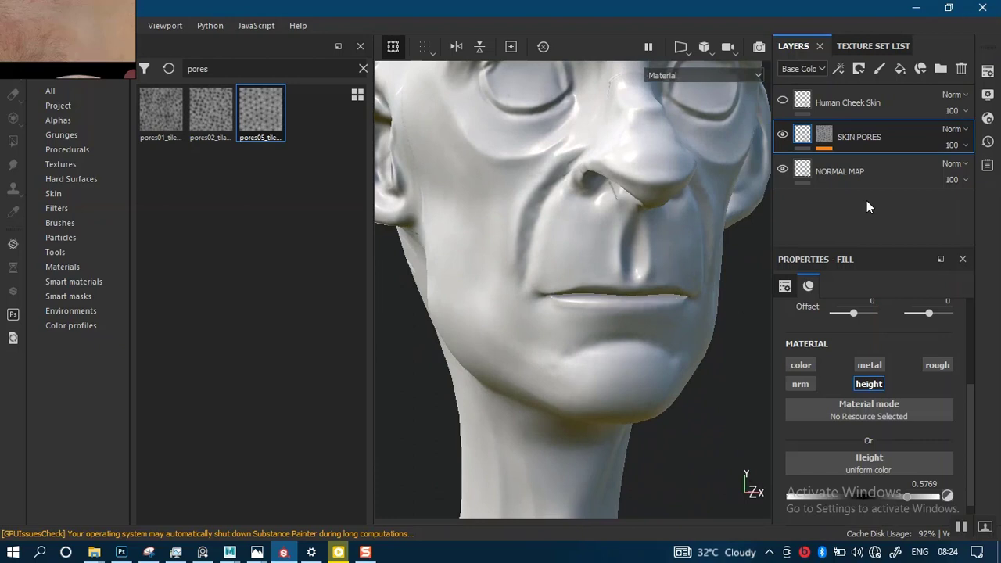
click(826, 136)
click(837, 164)
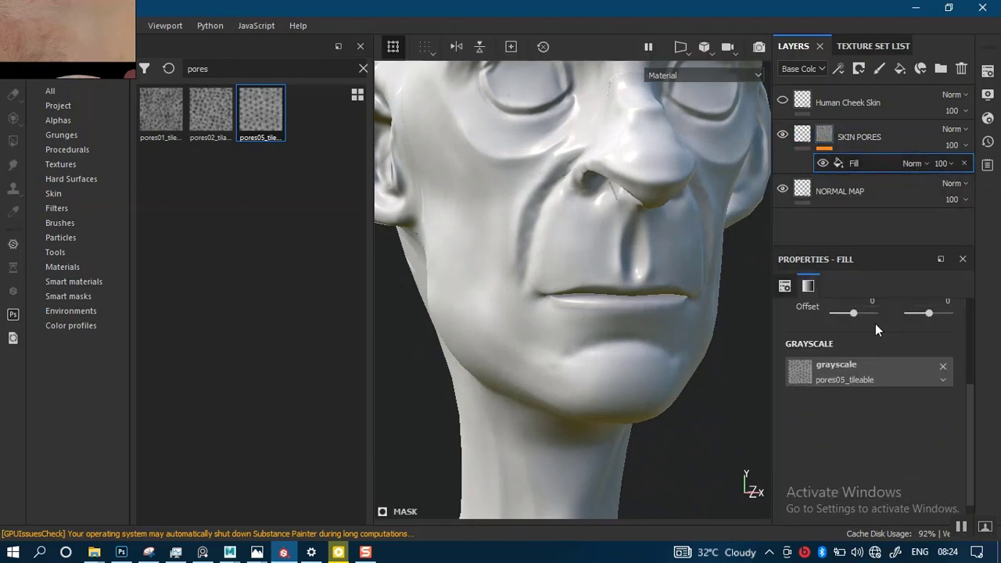
Set the UV scale of the SKIN PORES layer itself to 6.5.
click(801, 137)
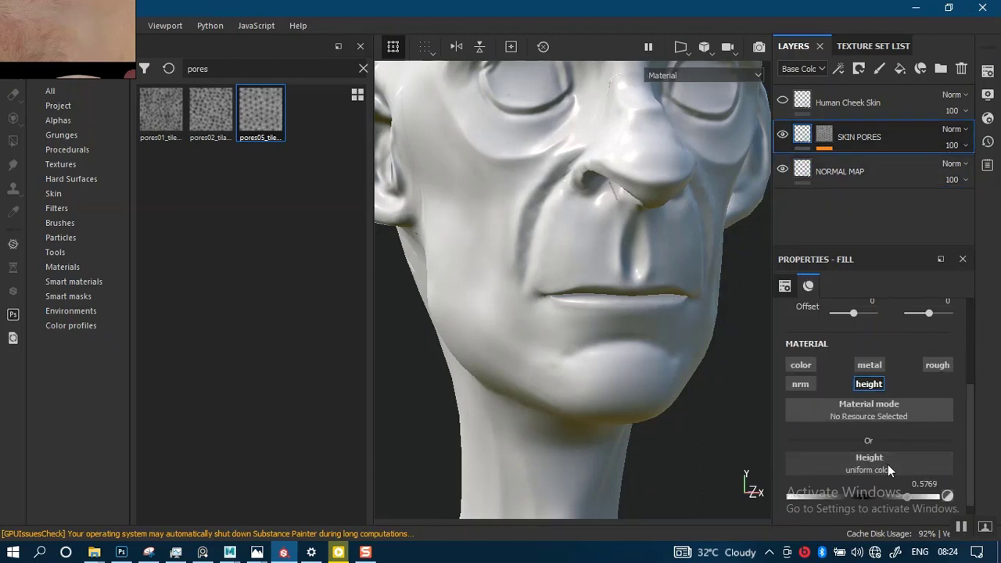
drag(973, 432, 962, 374)
mouse_move(865, 374)
mouse_down()
mouse_move(854, 372)
mouse_move(863, 374)
mouse_up()
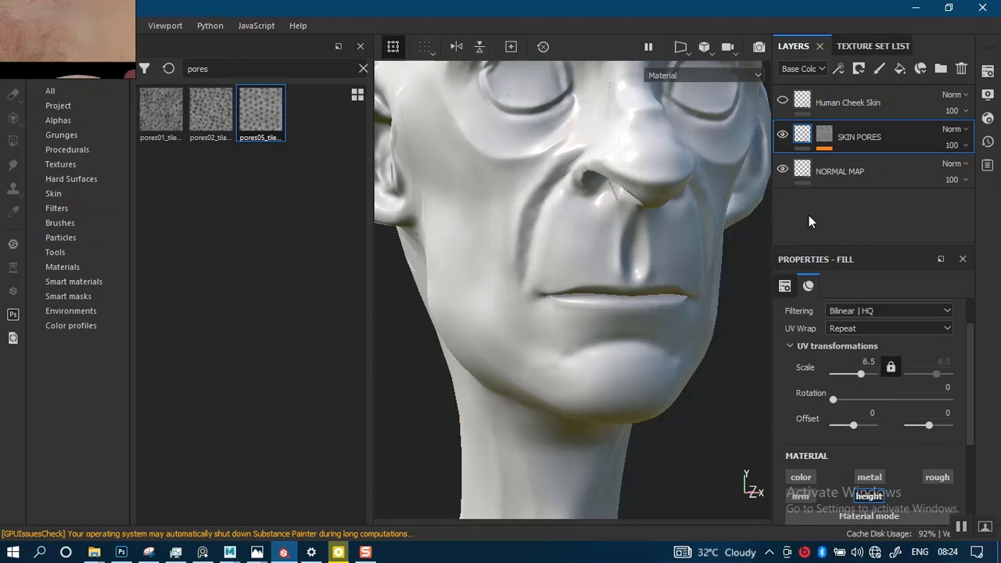
click(823, 137)
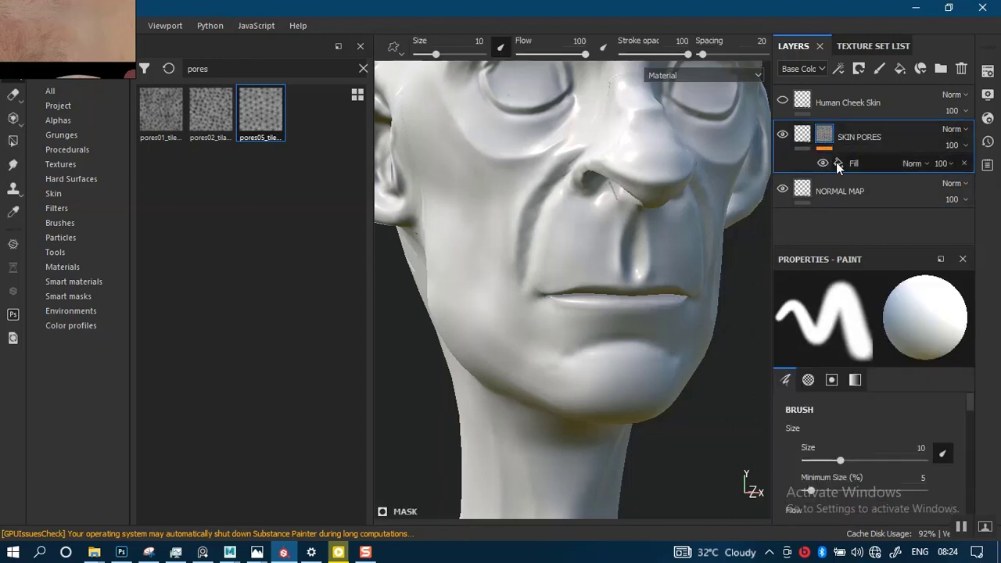
click(844, 166)
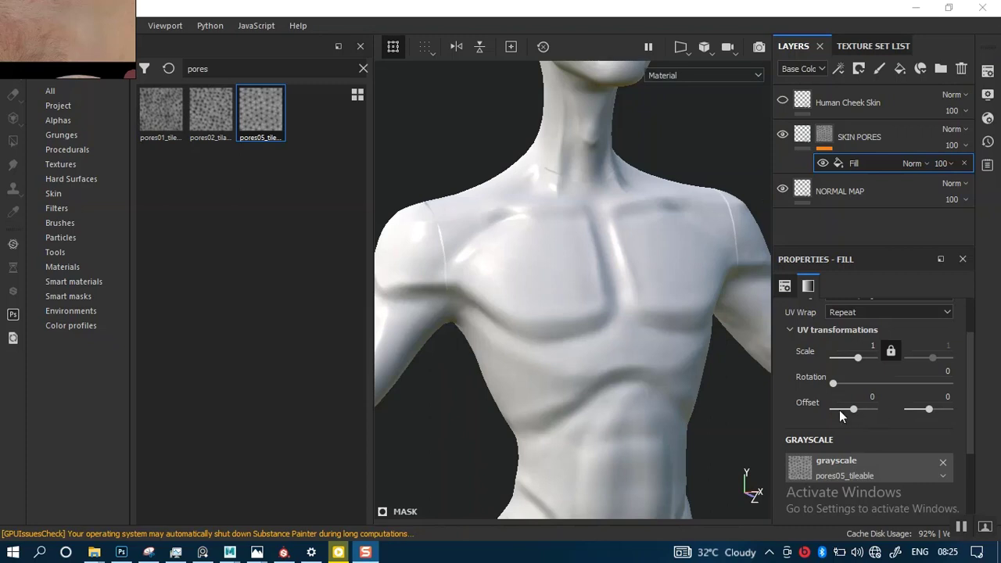
click(800, 138)
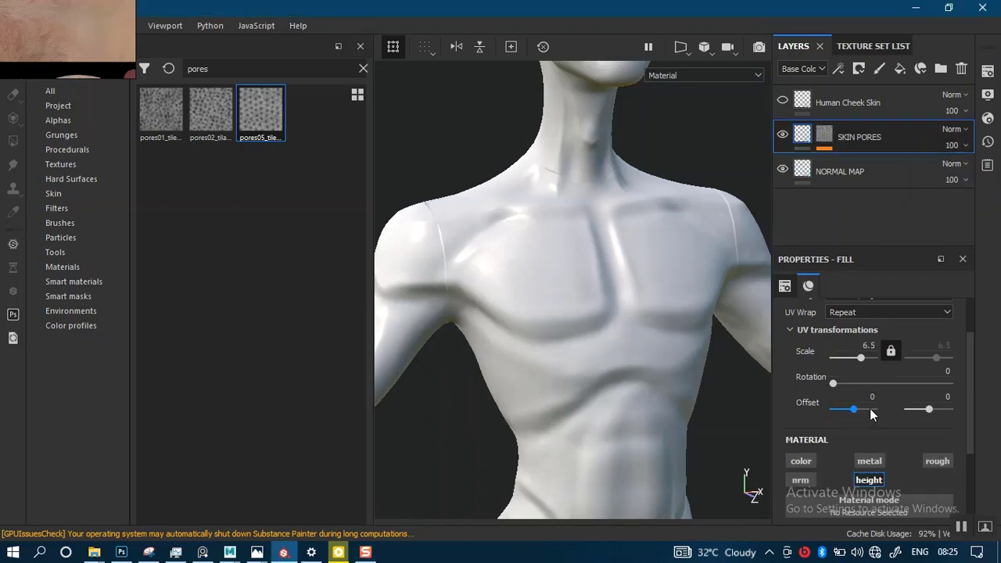
drag(969, 423, 967, 494)
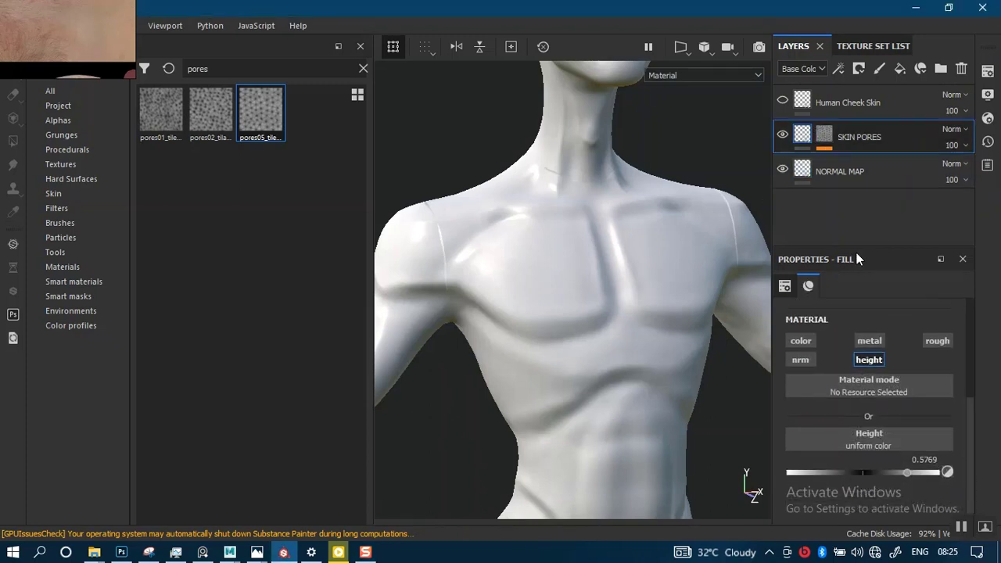
Set the UV scale of the pores05_tileable fill in the SKIN PORES mask to 128.
click(824, 137)
click(856, 164)
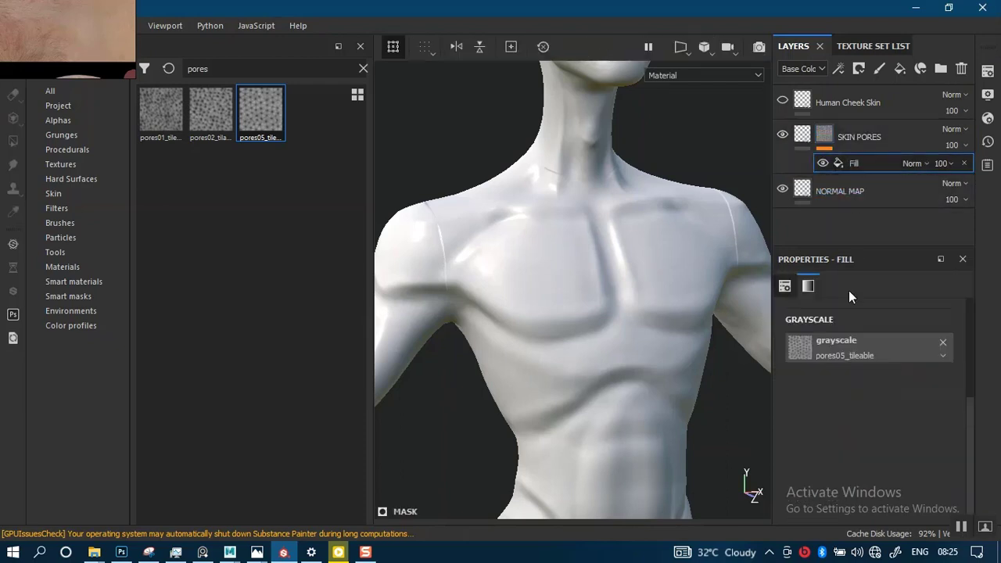
drag(970, 470, 971, 400)
drag(858, 369, 871, 372)
alt+middle_drag(619, 331, 559, 513)
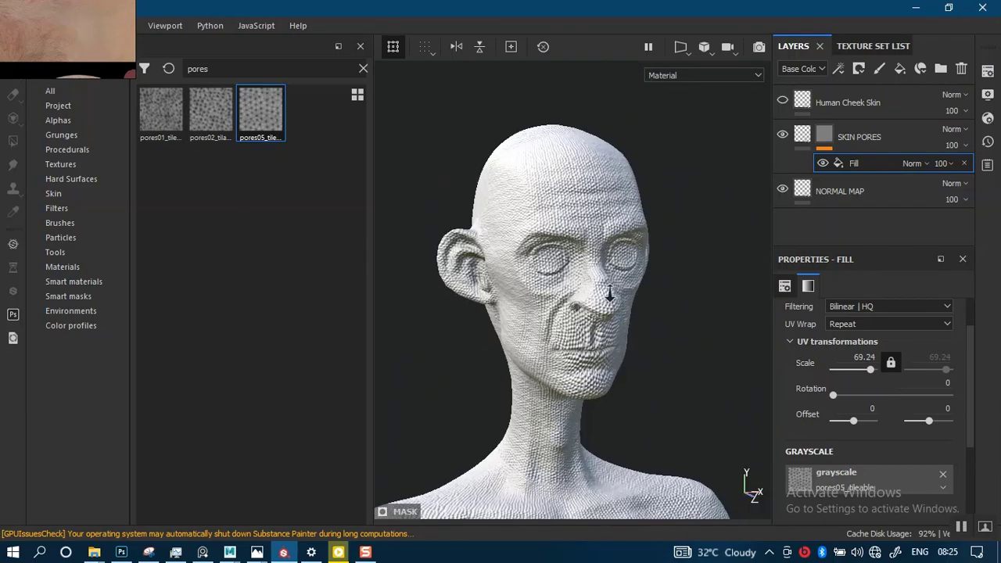
alt+right_drag(559, 513, 615, 351)
alt+drag(614, 351, 671, 322)
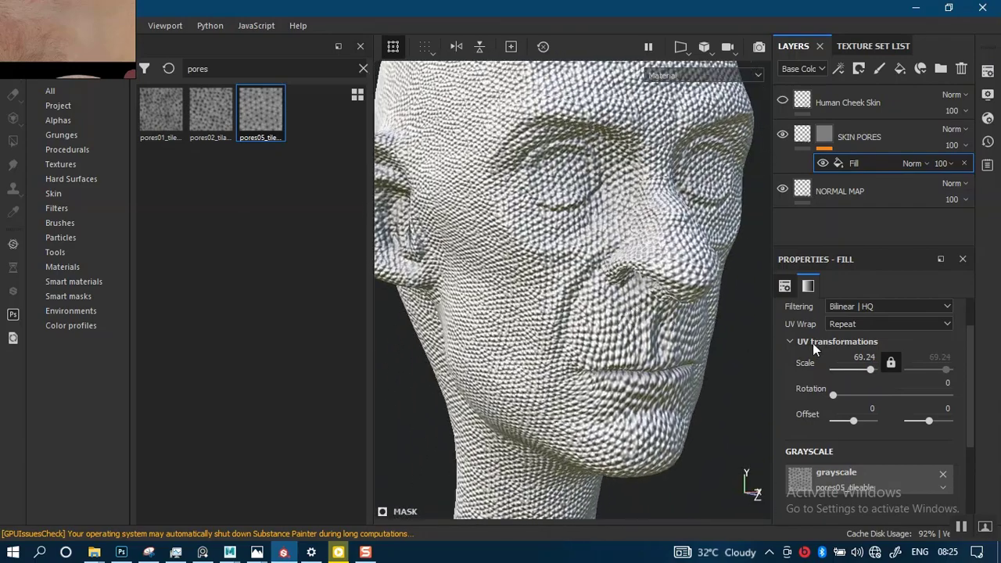
drag(873, 369, 875, 368)
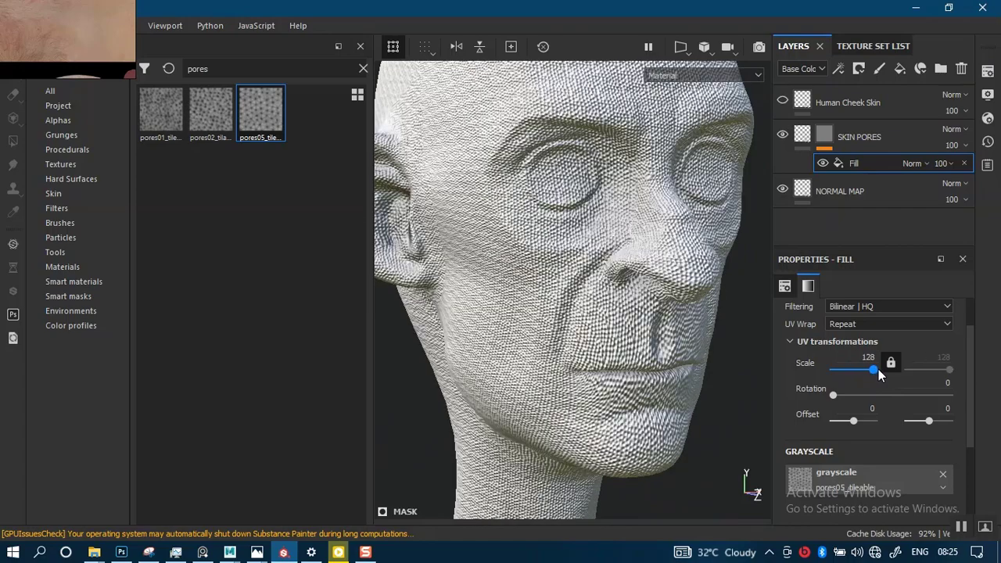
Examine the pore pattern around the head, including the eye, ear, cheek, jaw and nose.
mouse_move(652, 324)
alt+mouse_down()
mouse_move(590, 330)
mouse_move(582, 378)
mouse_move(630, 332)
mouse_move(652, 338)
alt+mouse_up()
alt+middle_drag(615, 314, 626, 401)
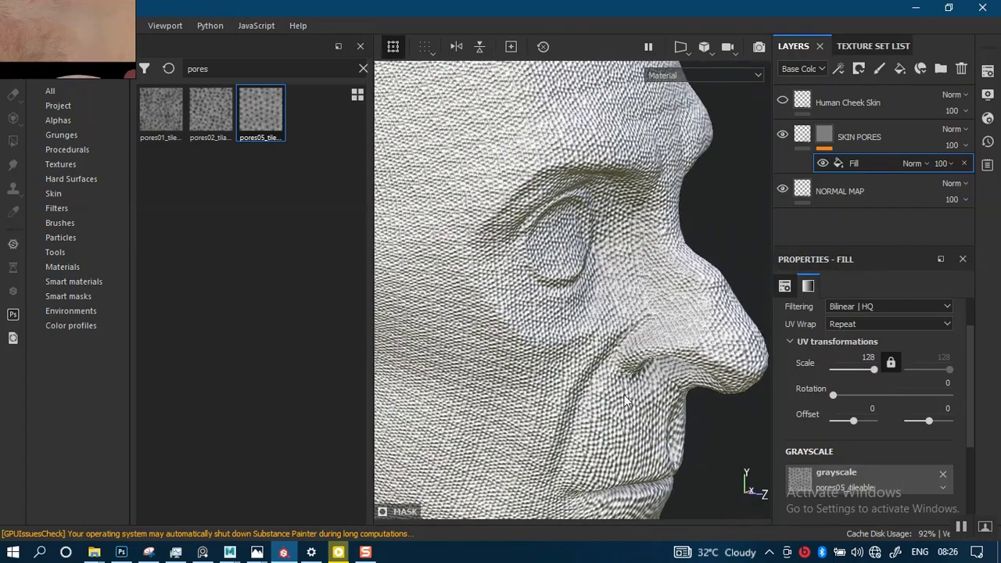
alt+drag(625, 401, 653, 183)
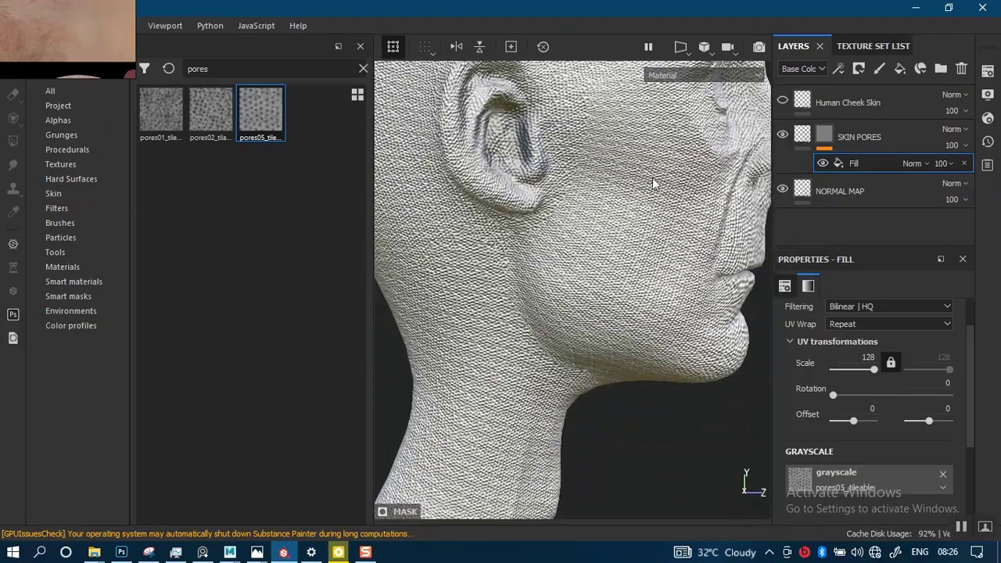
alt+right_drag(653, 183, 591, 291)
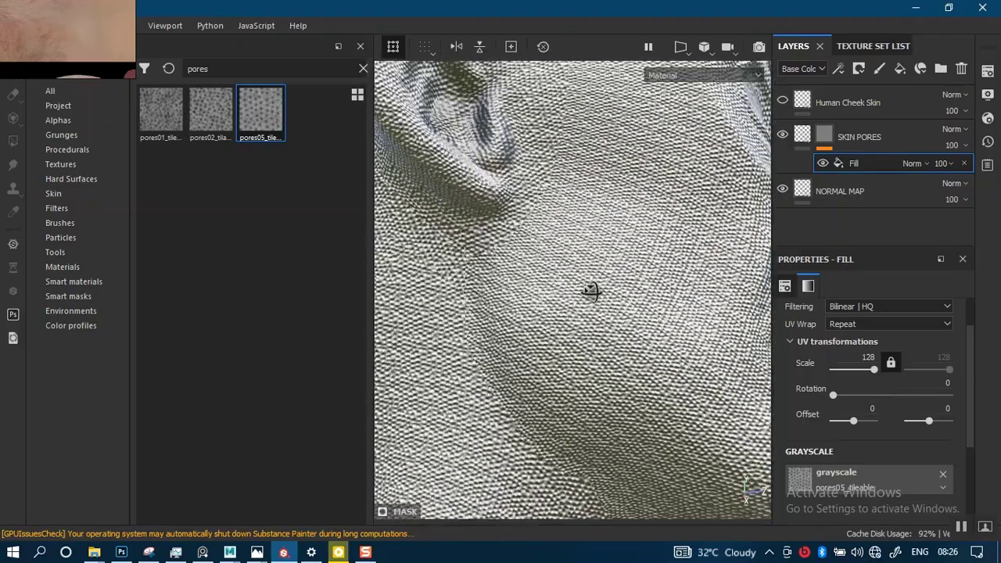
alt+drag(592, 292, 606, 339)
alt+right_drag(606, 339, 599, 266)
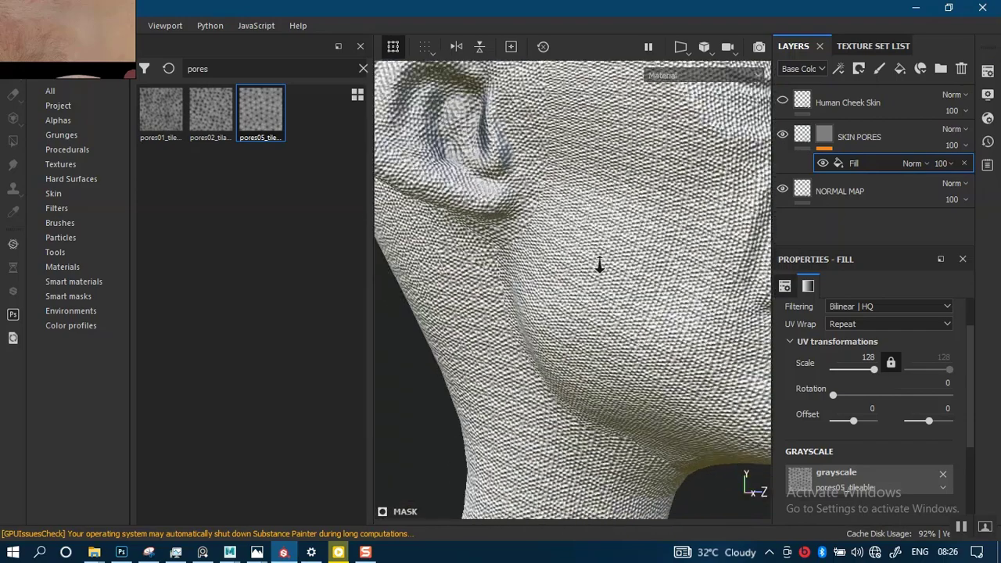
alt+drag(600, 265, 563, 331)
alt+right_drag(563, 331, 637, 271)
alt+drag(636, 271, 598, 340)
alt+right_drag(598, 340, 617, 391)
alt+drag(618, 391, 632, 305)
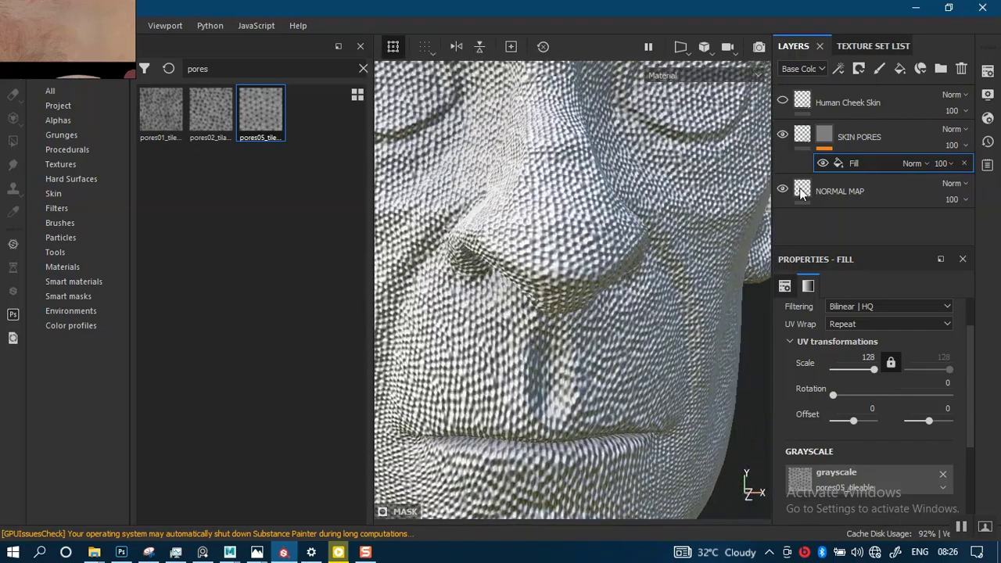
Set the uniform height of the SKIN PORES layer to 0.0865 for subtler pores.
click(806, 136)
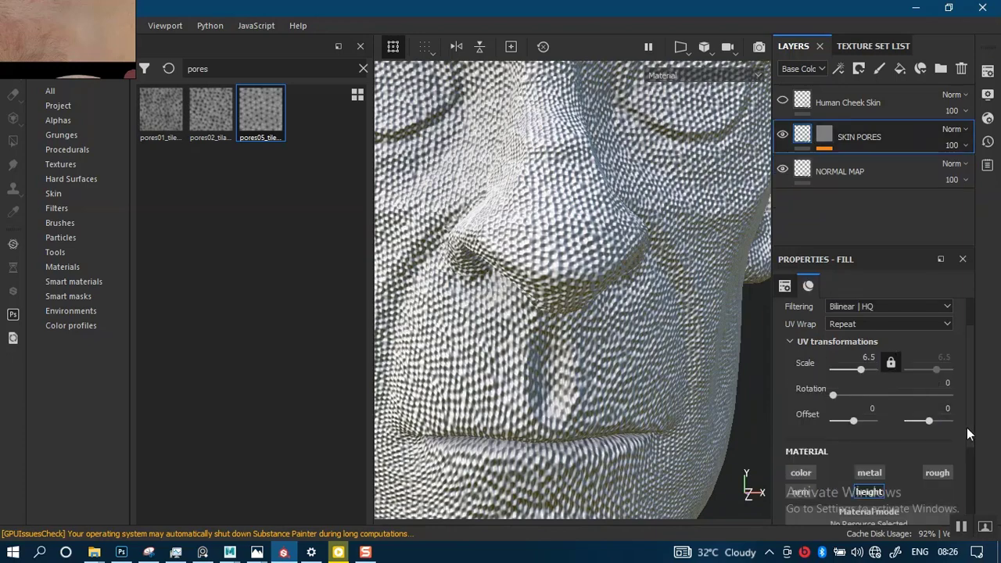
scroll(968, 453, down, 4)
drag(893, 462, 869, 461)
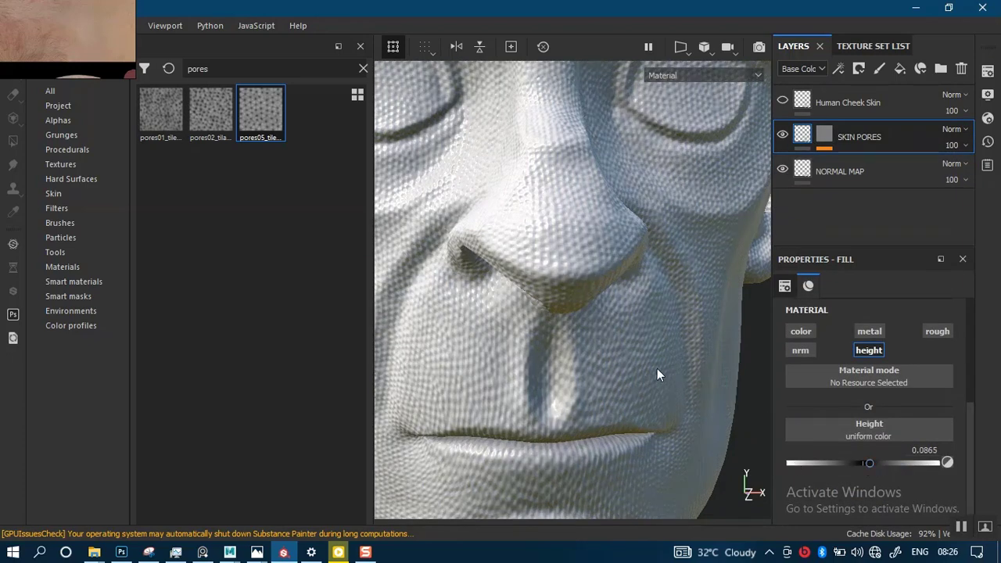
scroll(657, 374, down, 3)
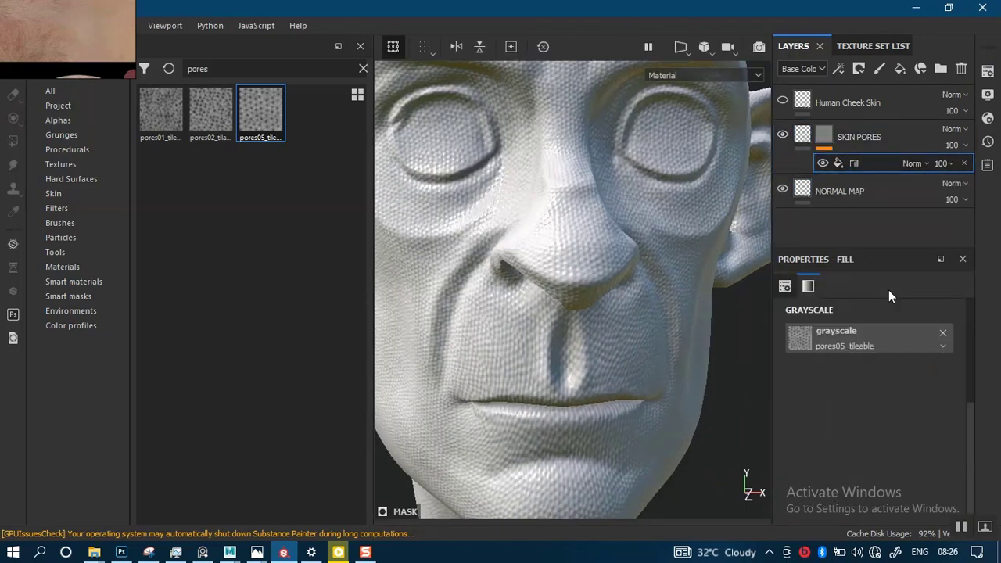
Try to set the UV scale of the pores05_tileable fill in the SKIN PORES mask to 200.
drag(970, 438, 970, 337)
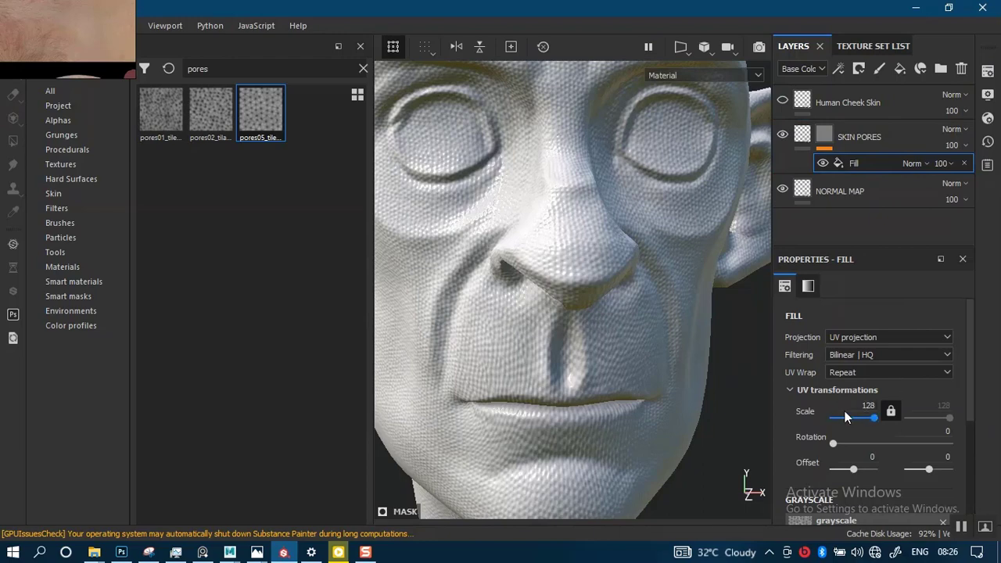
click(852, 404)
text(200)
key(Return)
Examine the pore pattern on the nose, mouth, jaw, cheek and forehead from the side and at a distance.
alt+drag(576, 317, 576, 356)
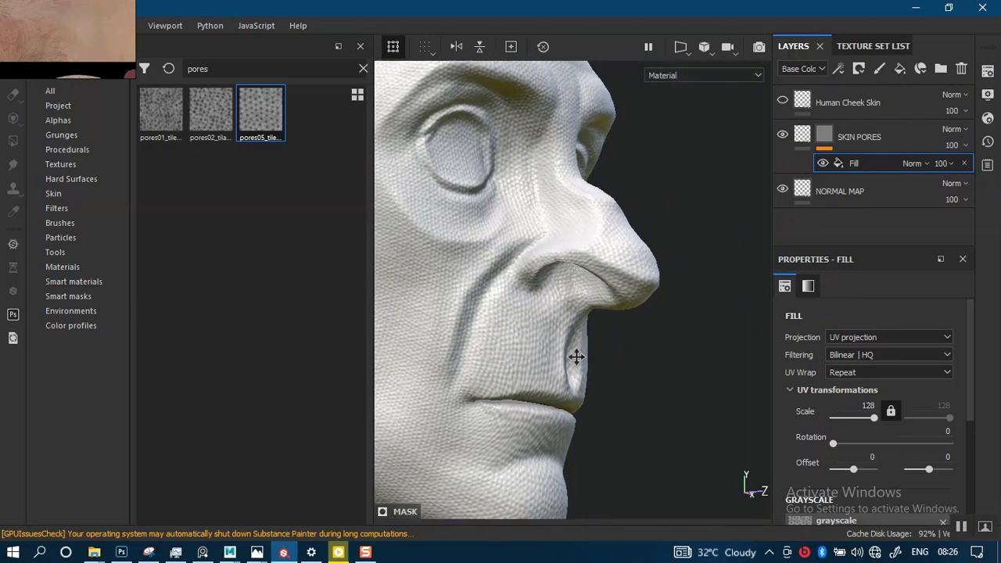
alt+middle_drag(576, 357, 695, 286)
alt+drag(695, 286, 620, 344)
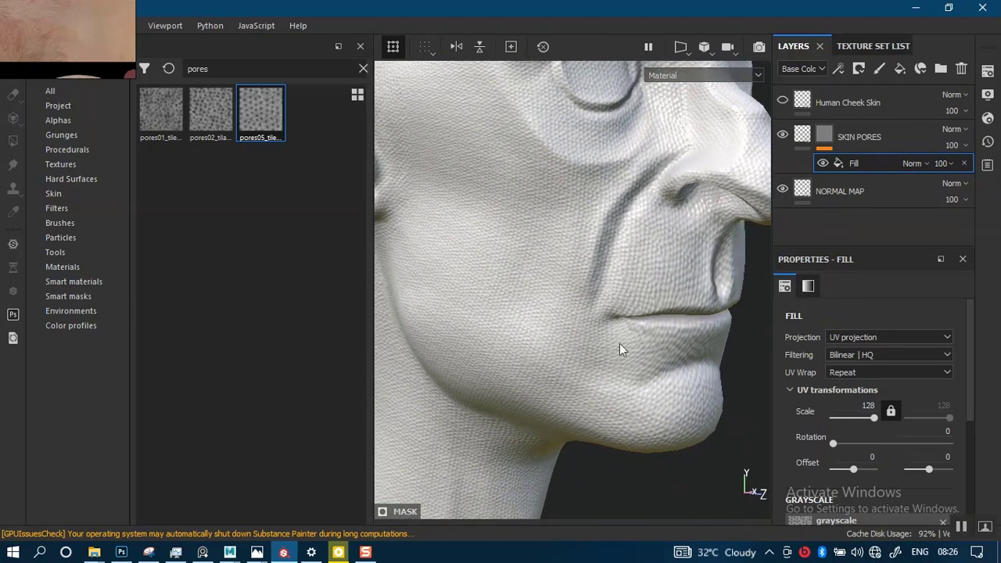
alt+drag(581, 387, 602, 263)
alt+middle_drag(603, 263, 594, 346)
scroll(608, 313, down, 2)
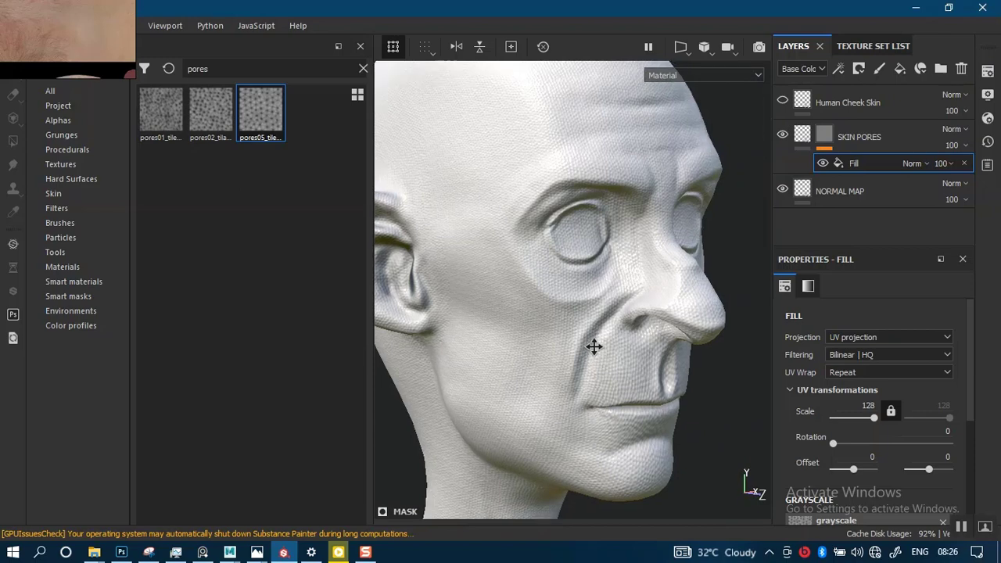
alt+middle_drag(606, 291, 589, 336)
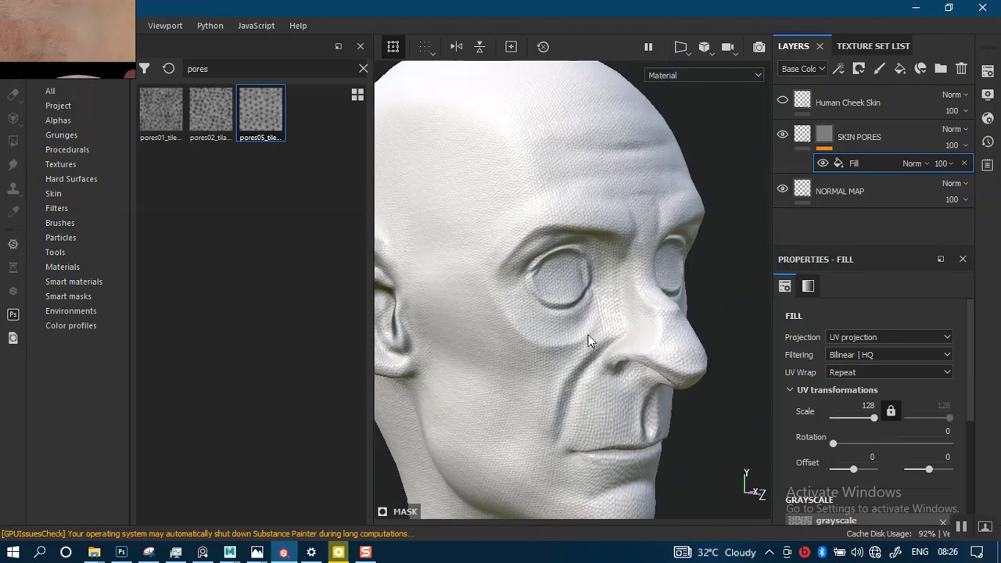
alt+drag(487, 374, 482, 375)
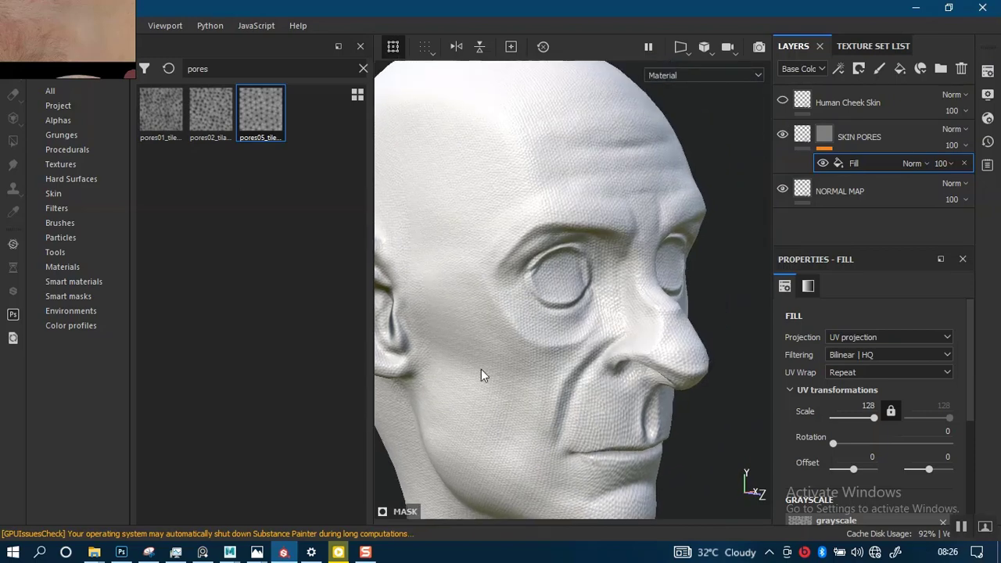
Raise the uniform height of the SKIN PORES layer to 0.6442 for stronger pores.
click(797, 137)
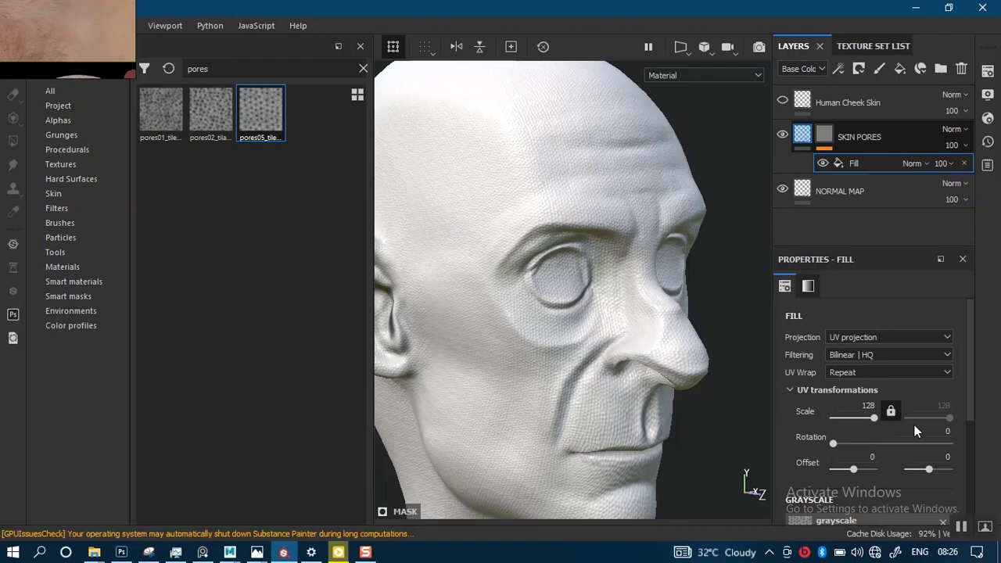
drag(970, 406, 964, 516)
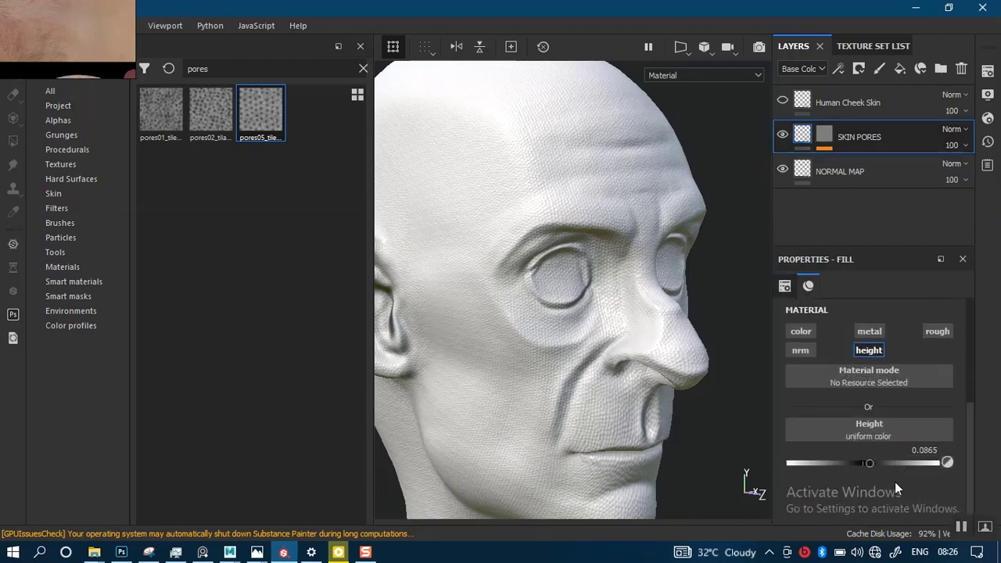
drag(870, 461, 914, 462)
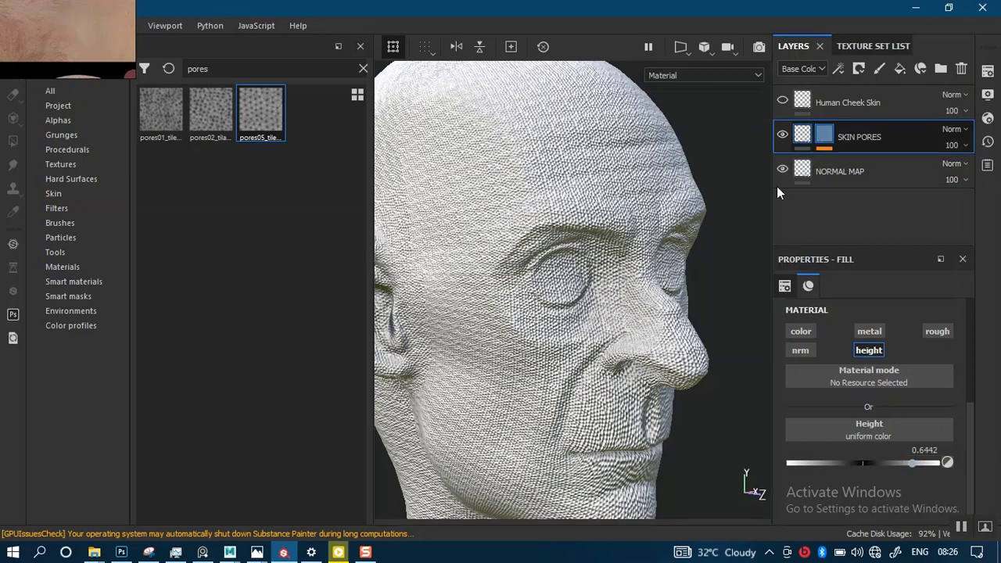
Try pores02_tilables and pores01_tileable in turn as the grayscale texture of the SKIN PORES mask fill.
click(845, 167)
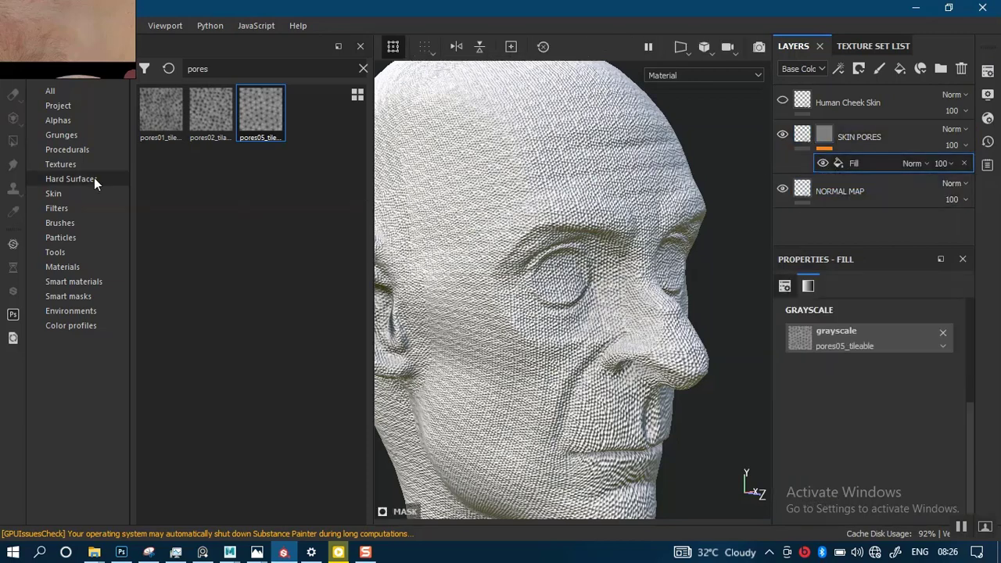
drag(219, 103, 818, 348)
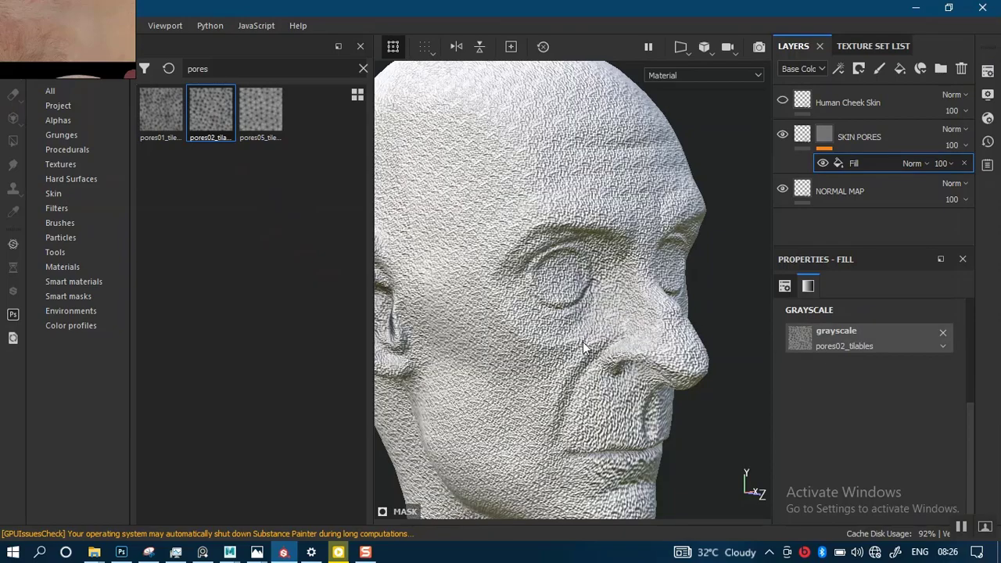
alt+right_drag(582, 342, 634, 301)
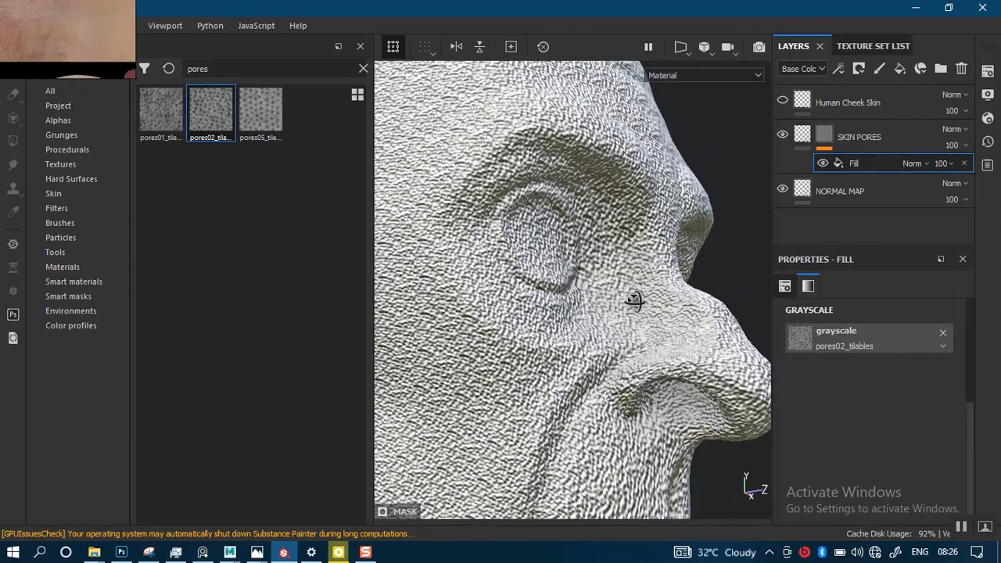
alt+drag(634, 301, 590, 321)
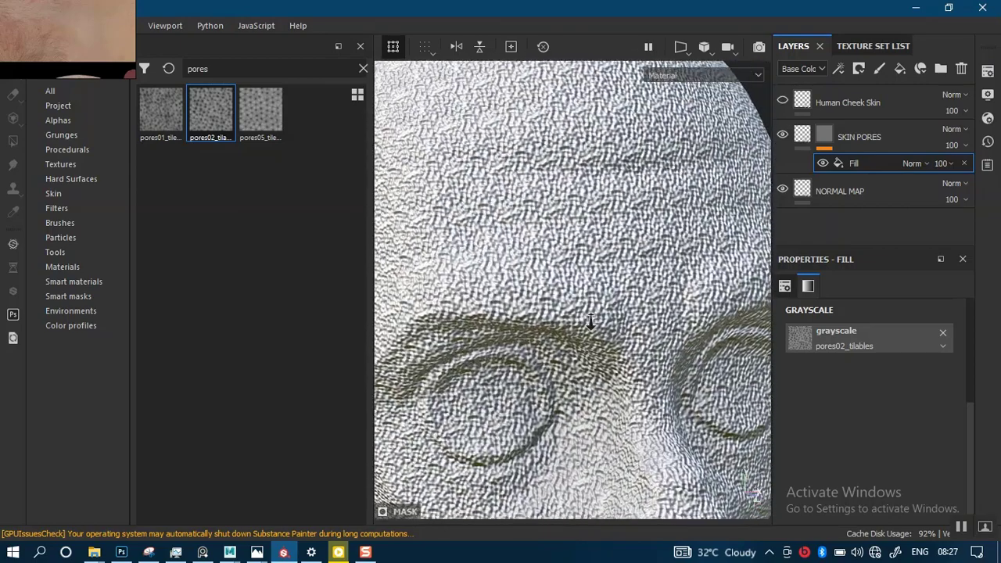
drag(161, 128, 825, 332)
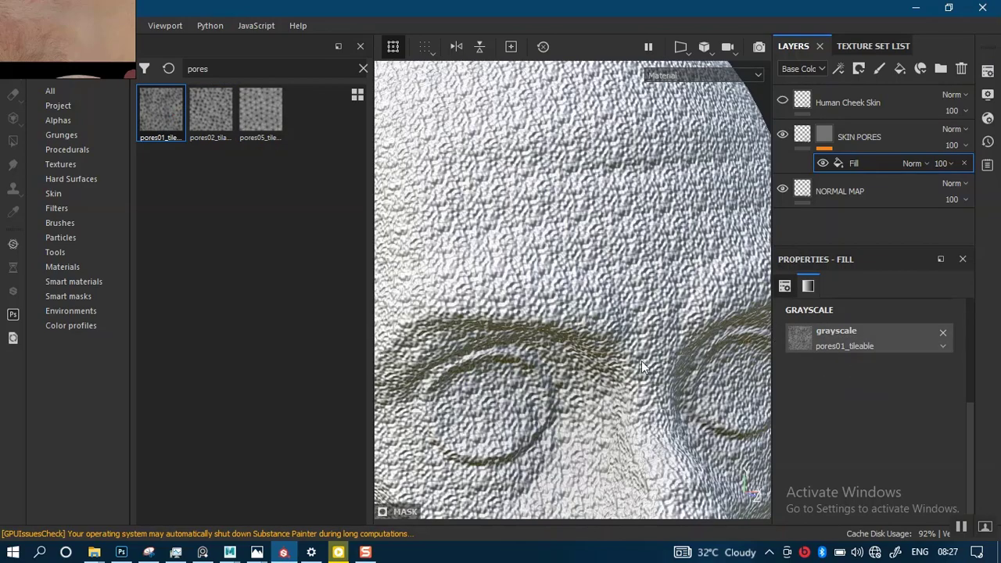
alt+drag(641, 361, 606, 321)
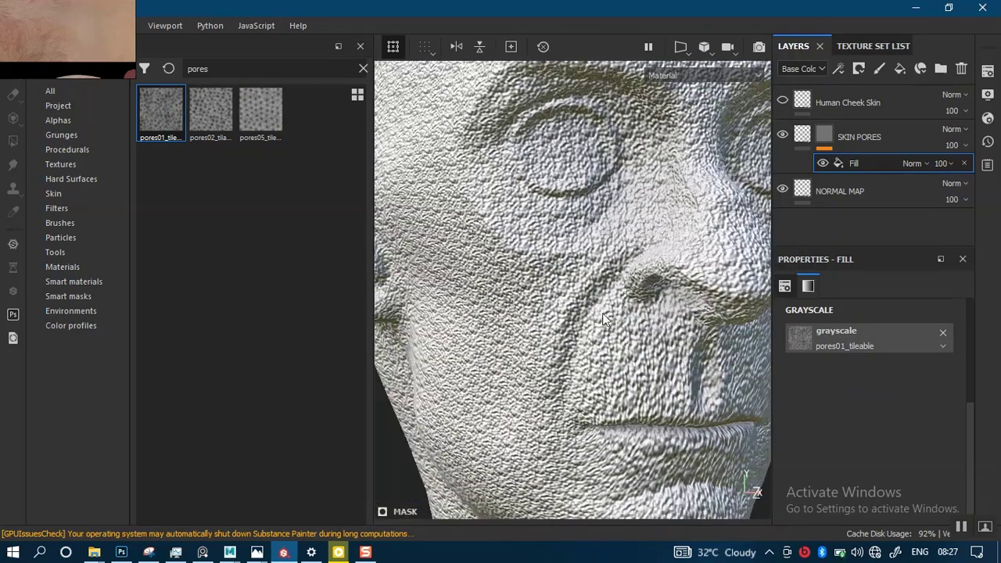
Hide the SKIN PORES layer and show the Human Cheek Skin layer instead.
click(782, 135)
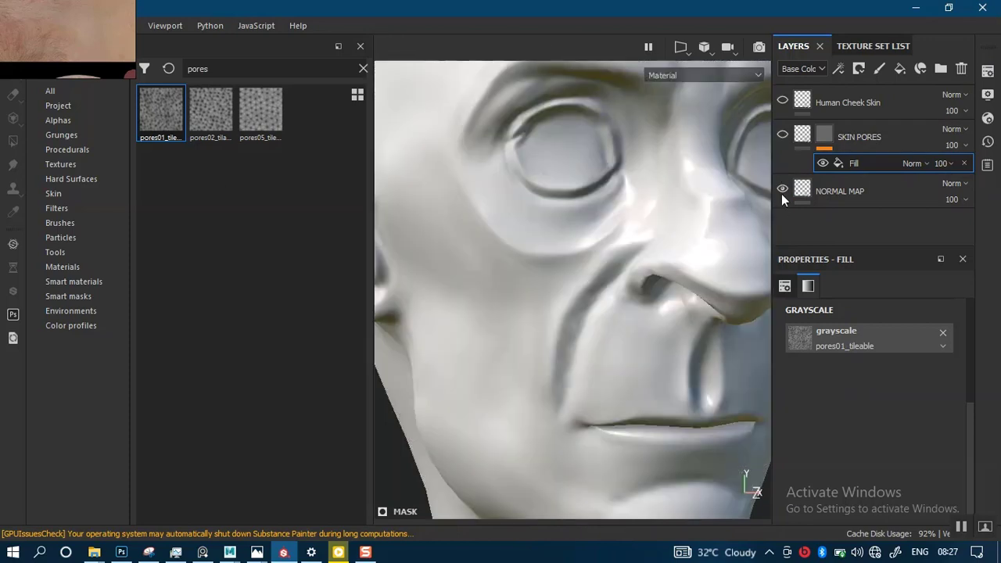
click(782, 101)
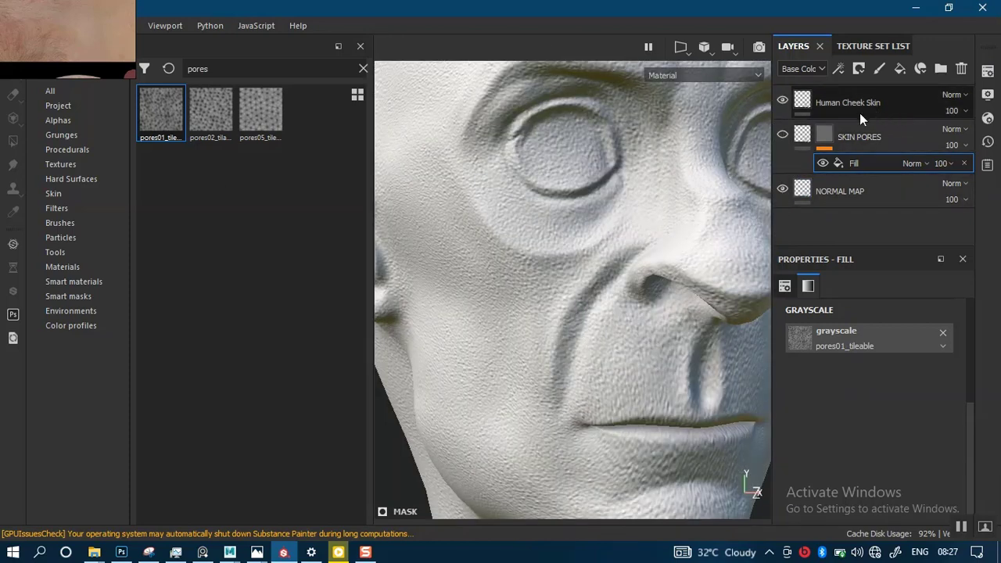
Examine the Human Cheek Skin detail around the eyes, nose, forehead, mouth and cheek.
alt+right_drag(590, 303, 586, 260)
alt+drag(586, 260, 526, 333)
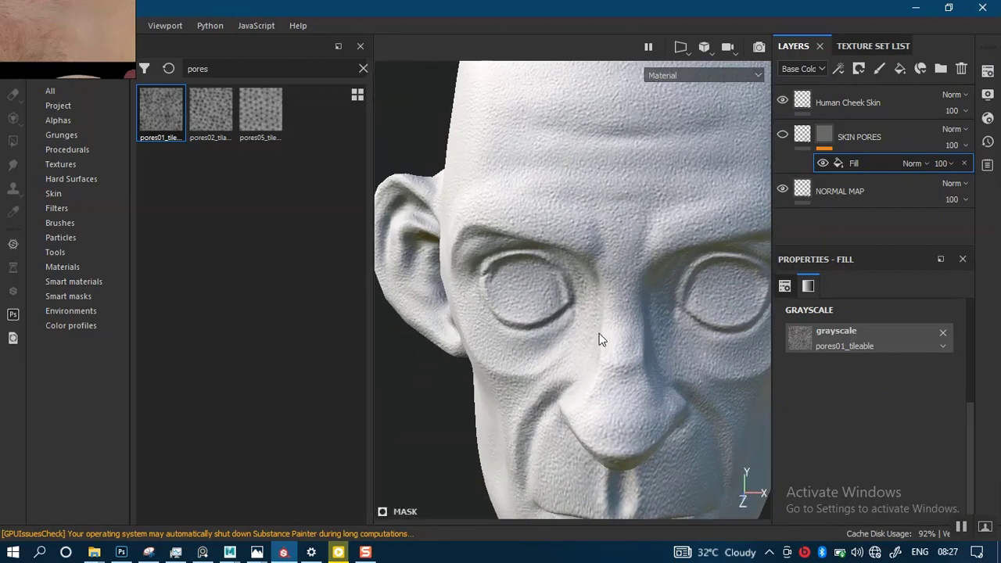
alt+middle_drag(599, 328, 569, 211)
alt+right_drag(576, 270, 601, 326)
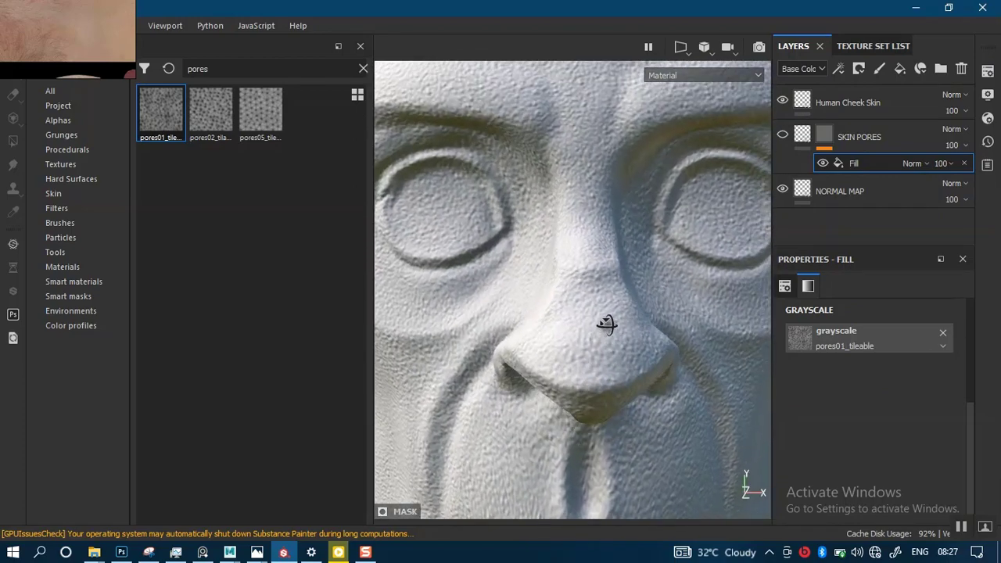
mouse_move(602, 326)
alt+mouse_down()
mouse_move(668, 329)
mouse_move(662, 340)
mouse_move(614, 341)
alt+mouse_up()
alt+middle_drag(615, 341, 635, 226)
alt+right_drag(613, 293, 610, 331)
alt+drag(609, 313, 646, 294)
alt+middle_drag(624, 292, 691, 324)
alt+drag(617, 308, 645, 307)
alt+right_drag(621, 289, 600, 168)
alt+right_drag(611, 334, 603, 269)
alt+drag(603, 268, 577, 283)
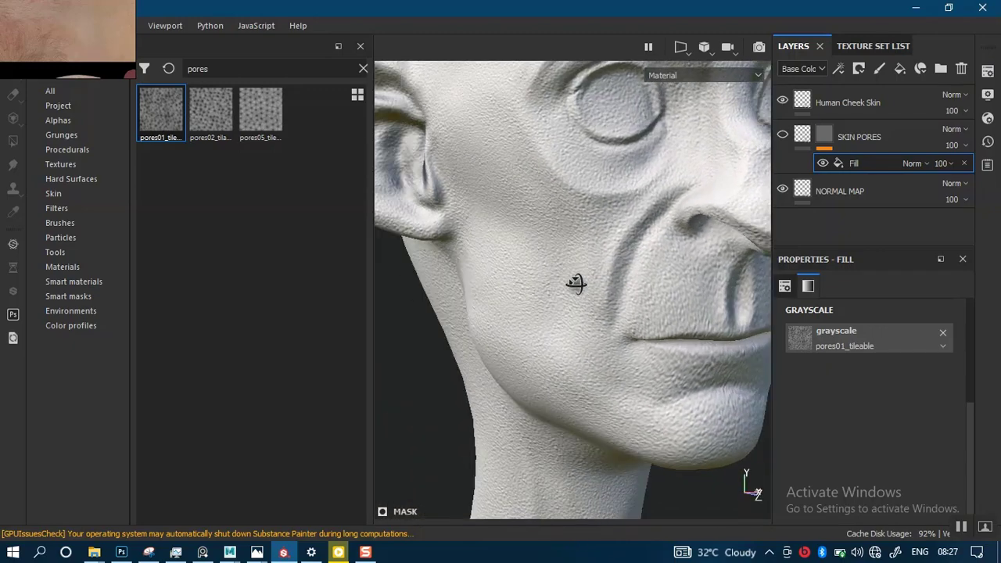
Delete the SKIN PORES layer.
click(866, 146)
key(Delete)
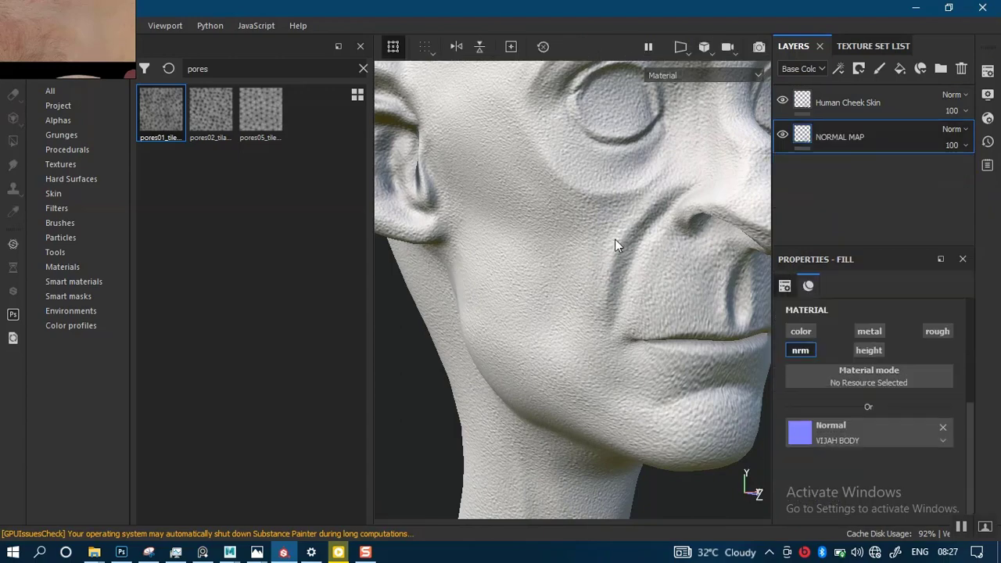
alt+drag(584, 269, 642, 355)
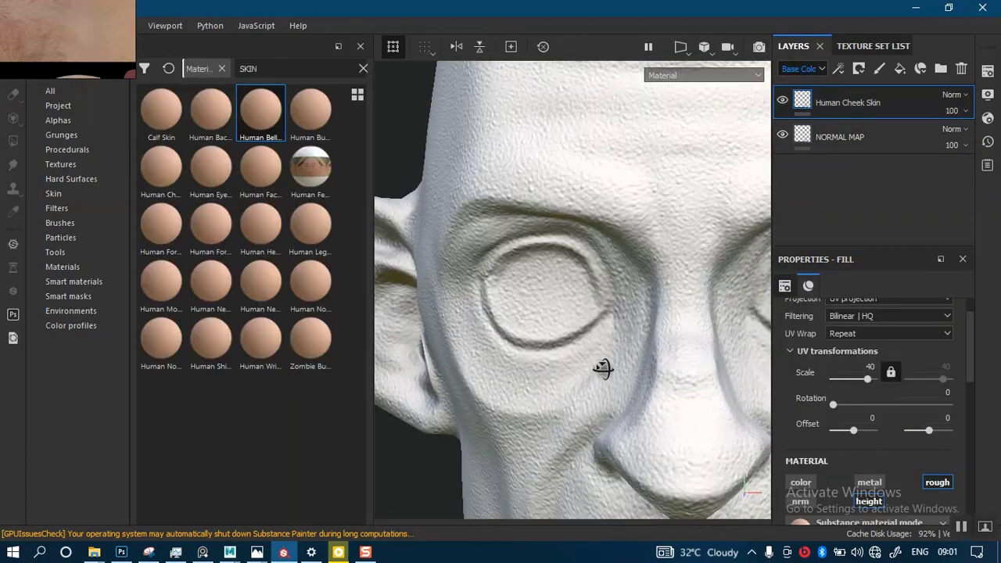
Set the UV scale of the Human Cheek Skin layer to 80 and check the finer detail on the face.
alt+drag(599, 368, 770, 348)
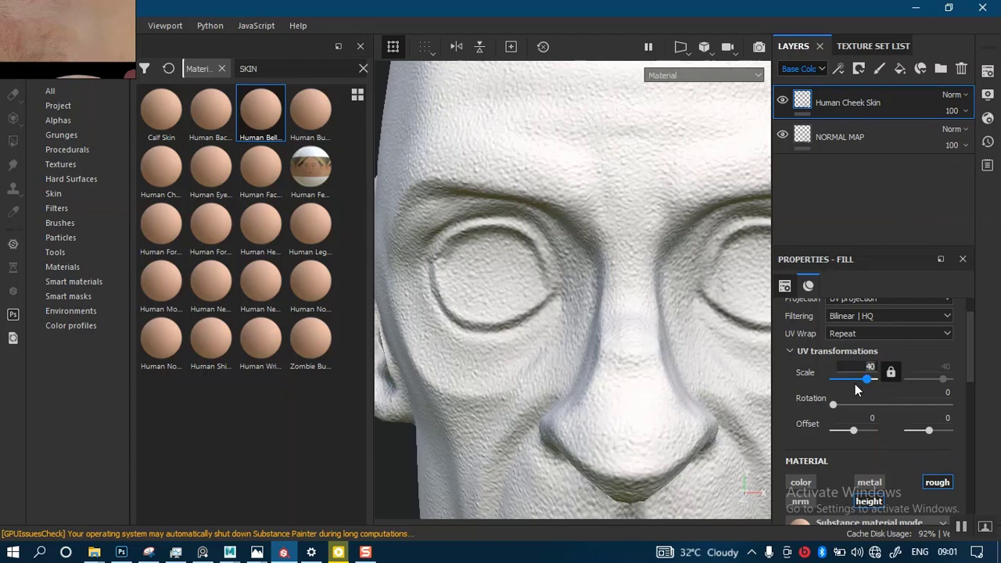
text(4)
key(Return)
alt+right_drag(561, 354, 588, 426)
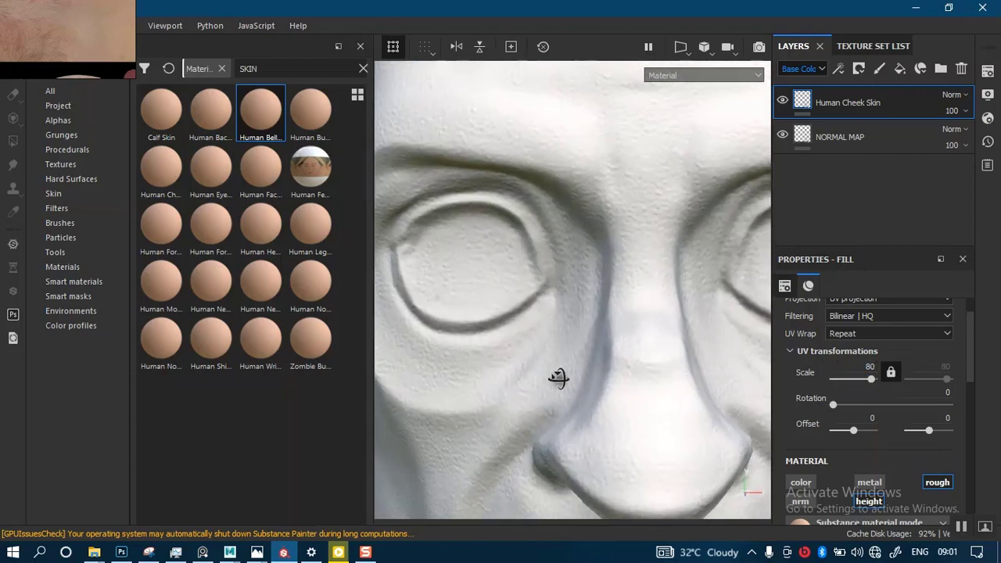
alt+drag(558, 380, 574, 404)
alt+middle_drag(584, 368, 645, 230)
mouse_move(645, 230)
alt+mouse_down()
mouse_move(613, 312)
mouse_move(592, 333)
mouse_move(592, 317)
mouse_move(626, 297)
alt+mouse_up()
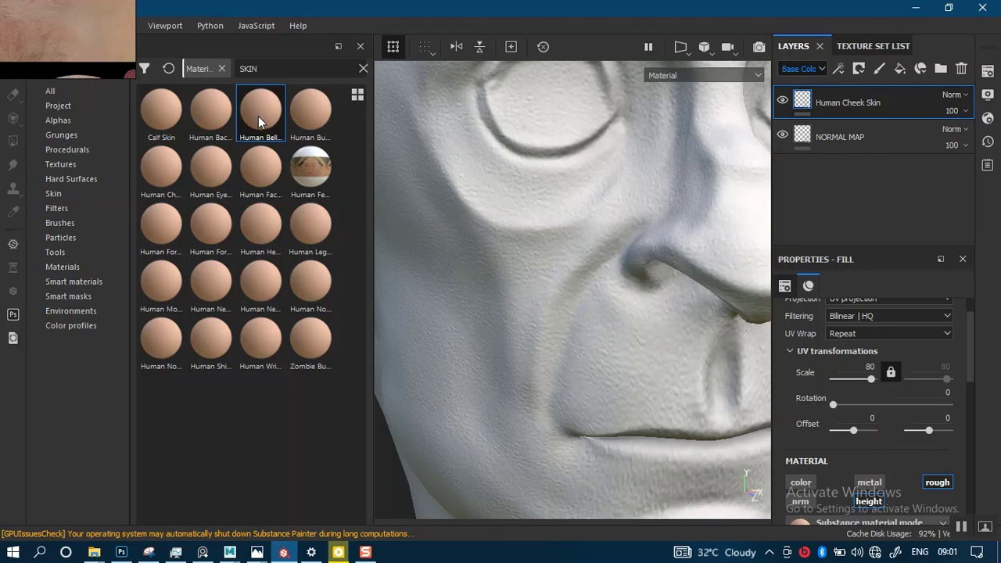
Add the Human Belly Skin material as a layer between Human Cheek Skin and NORMAL MAP, and turn off its color channel.
drag(258, 115, 832, 135)
click(813, 103)
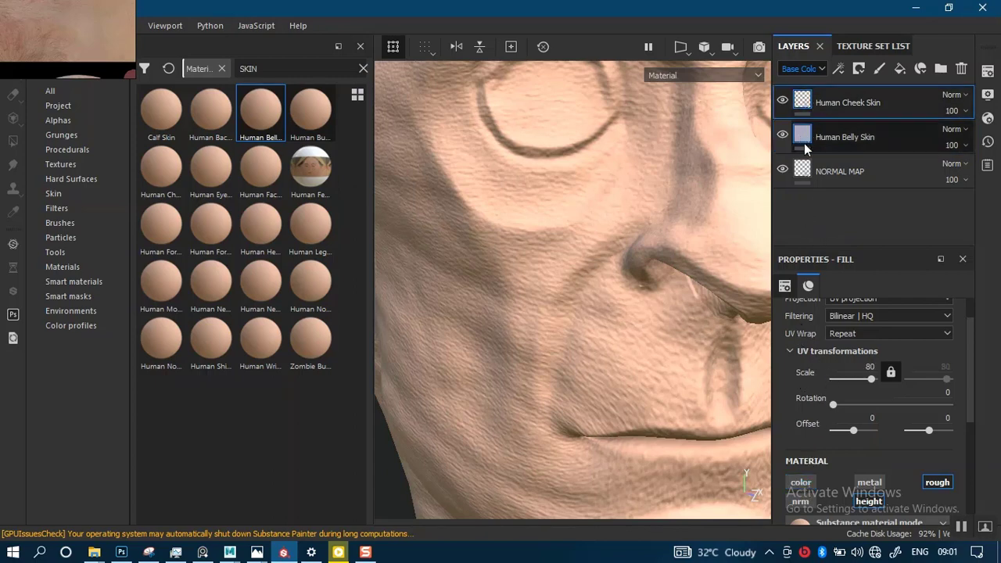
click(800, 482)
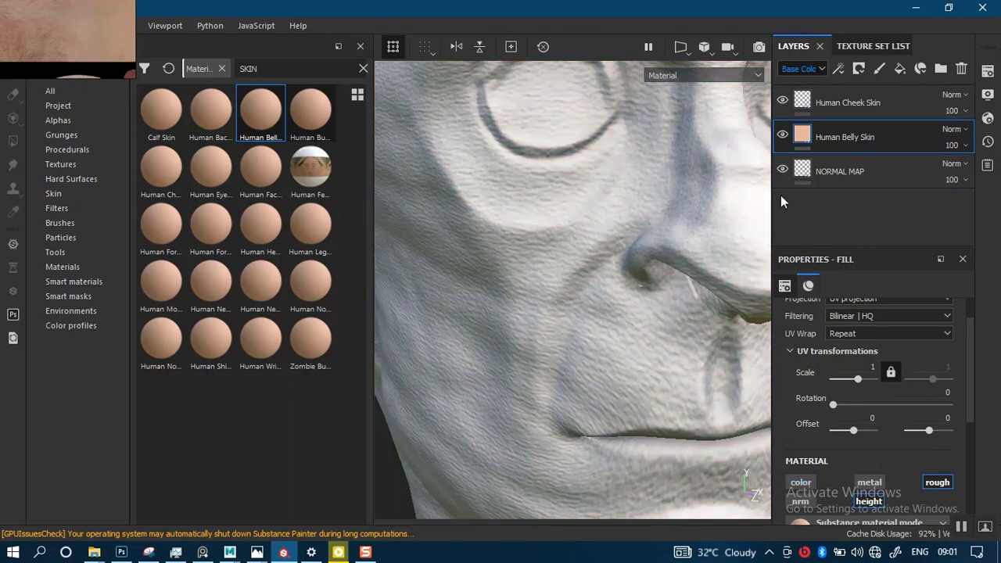
Hide the Human Cheek Skin layer and set the Human Belly Skin layer's UV scale to 17.84.
click(782, 102)
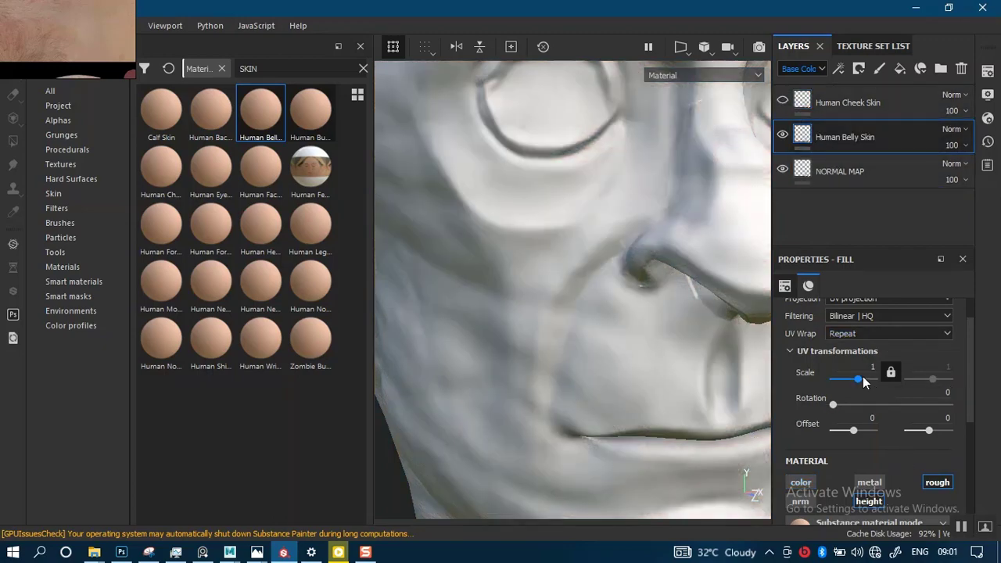
drag(858, 378, 862, 377)
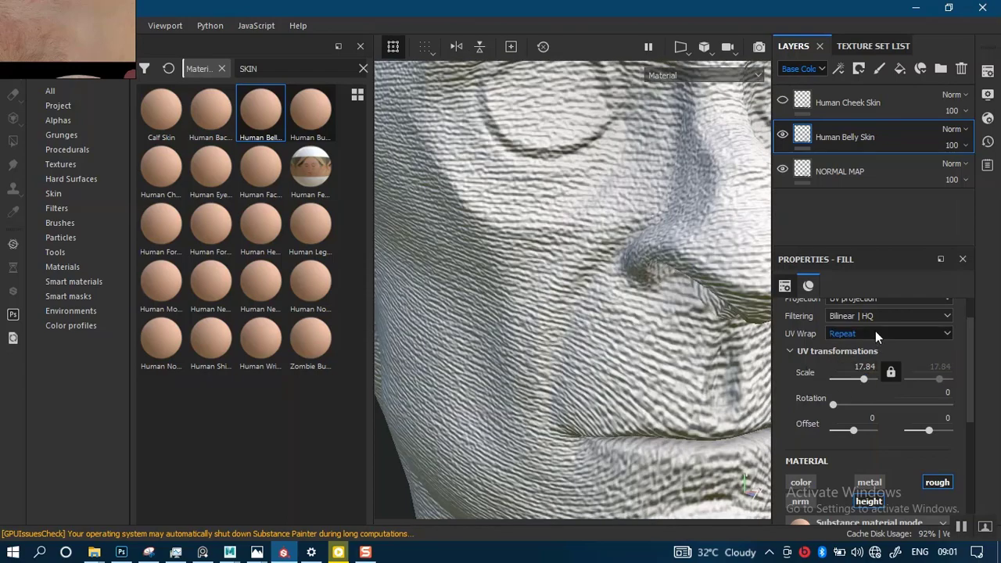
Change the Human Belly Skin layer's projection to Tri-planar projection and look through its material settings.
drag(971, 386, 970, 368)
alt+right_drag(633, 303, 581, 340)
alt+middle_drag(581, 339, 552, 412)
alt+right_drag(662, 296, 636, 319)
alt+drag(636, 320, 607, 321)
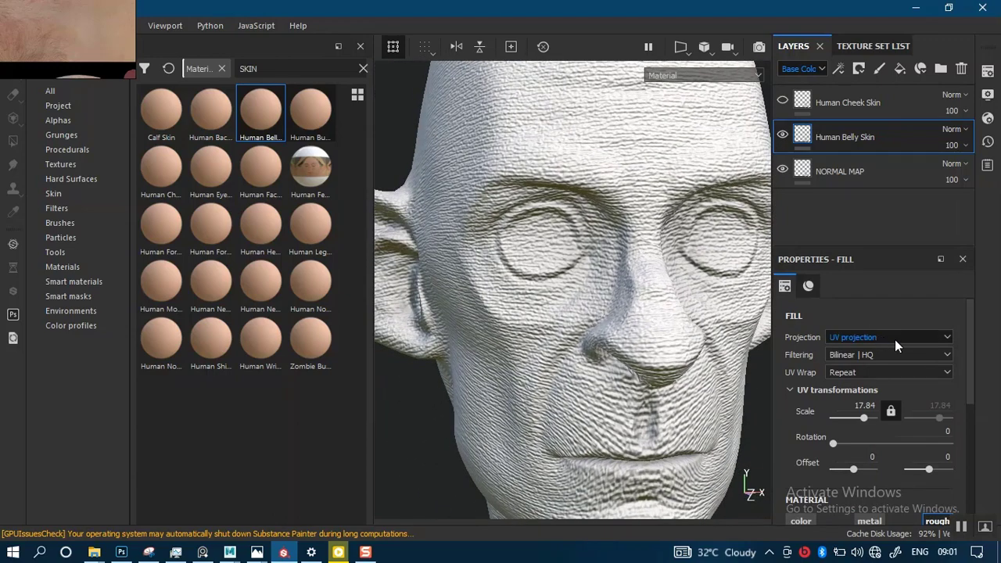
click(890, 340)
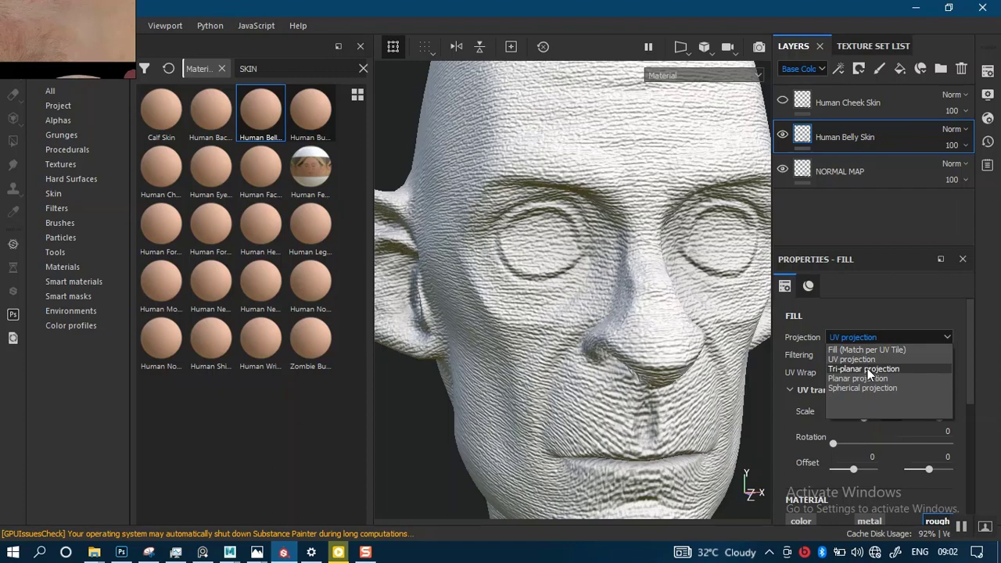
click(866, 370)
scroll(590, 307, up, 3)
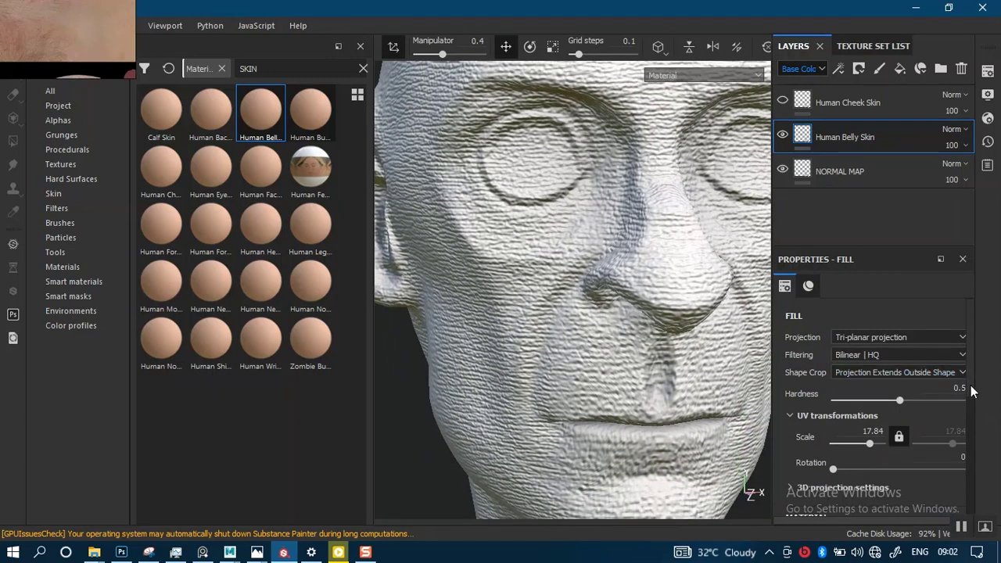
scroll(964, 422, down, 5)
drag(969, 477, 969, 471)
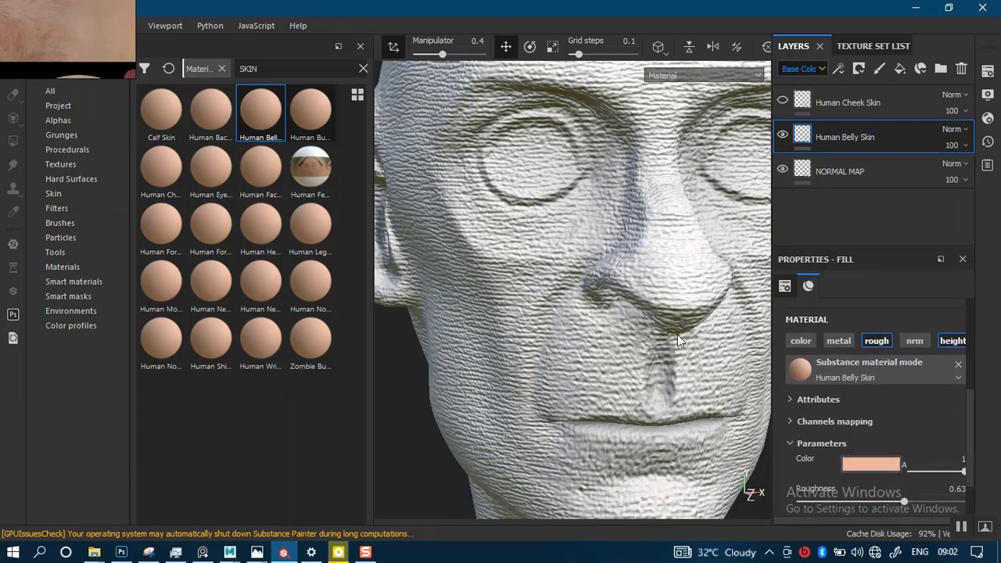
Increase the UV scale of the Human Belly Skin layer to 95.73 for finer skin detail.
mouse_move(601, 348)
alt+mouse_down()
mouse_move(635, 322)
mouse_move(608, 324)
mouse_move(670, 306)
mouse_move(657, 338)
mouse_move(654, 329)
mouse_move(582, 348)
alt+mouse_up()
scroll(969, 419, up, 5)
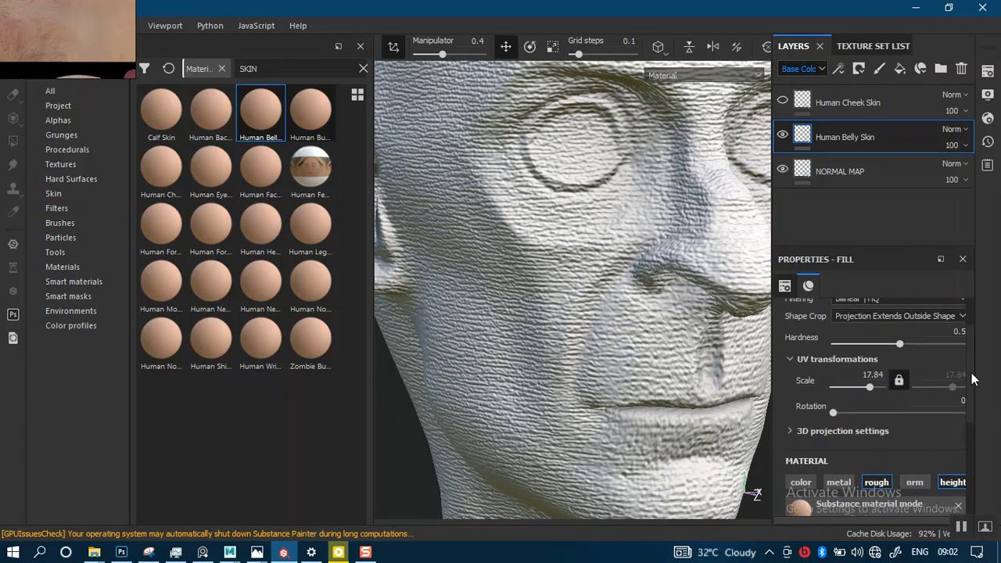
drag(872, 394, 880, 395)
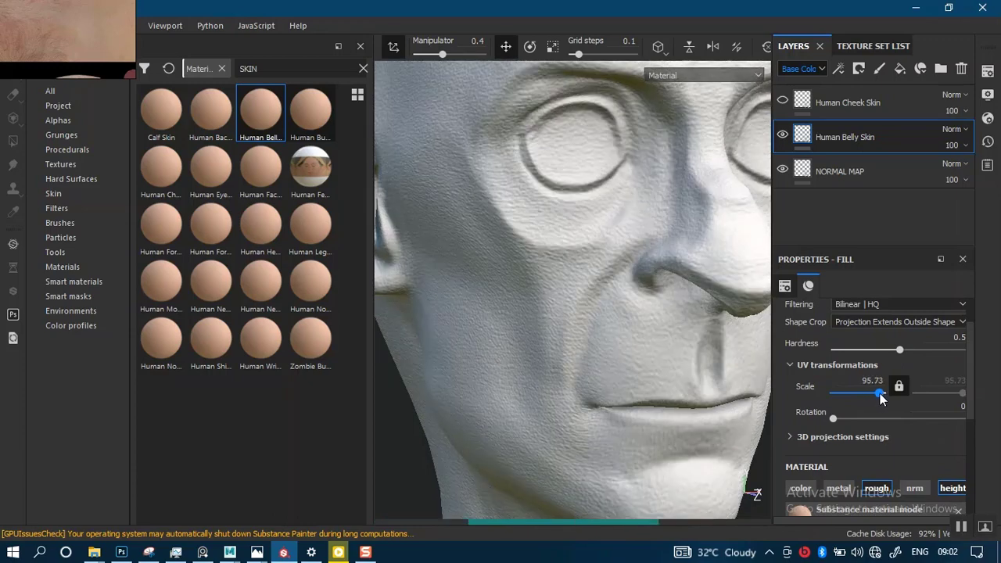
Examine the Human Belly Skin detail on the cheek, nose and whole face from the side and front.
alt+drag(559, 337, 642, 328)
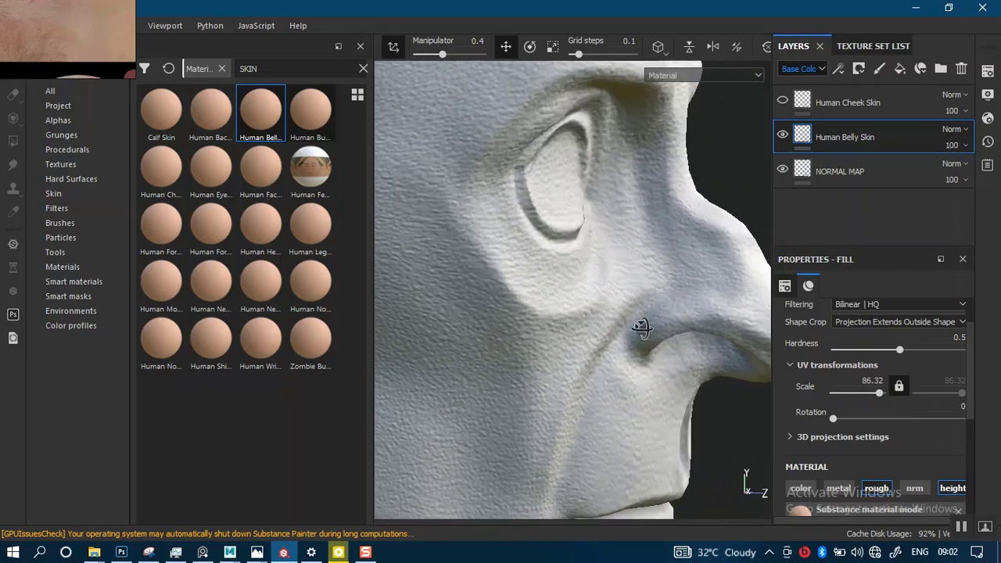
alt+middle_drag(642, 329, 666, 243)
scroll(636, 325, down, 1)
mouse_move(637, 326)
alt+mouse_down()
mouse_move(596, 319)
mouse_move(633, 320)
mouse_move(577, 293)
mouse_move(628, 320)
alt+mouse_up()
alt+middle_drag(628, 320, 535, 382)
alt+drag(534, 381, 736, 357)
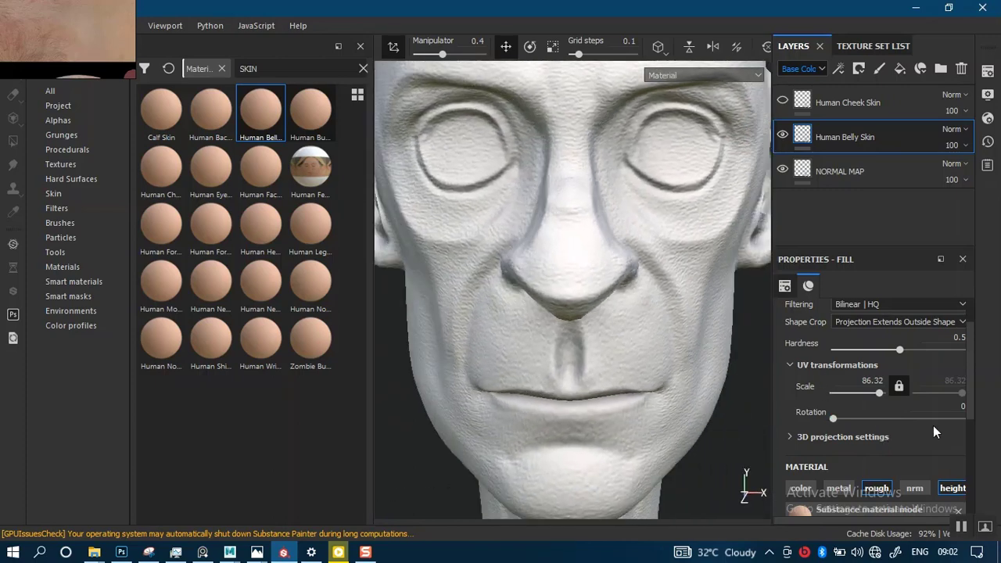
scroll(933, 425, down, 3)
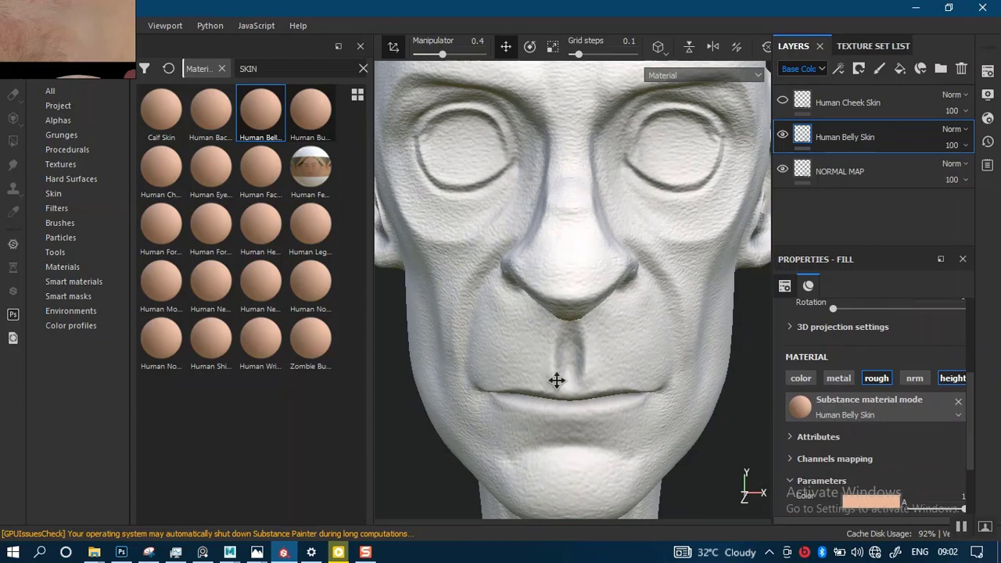
alt+drag(555, 380, 666, 295)
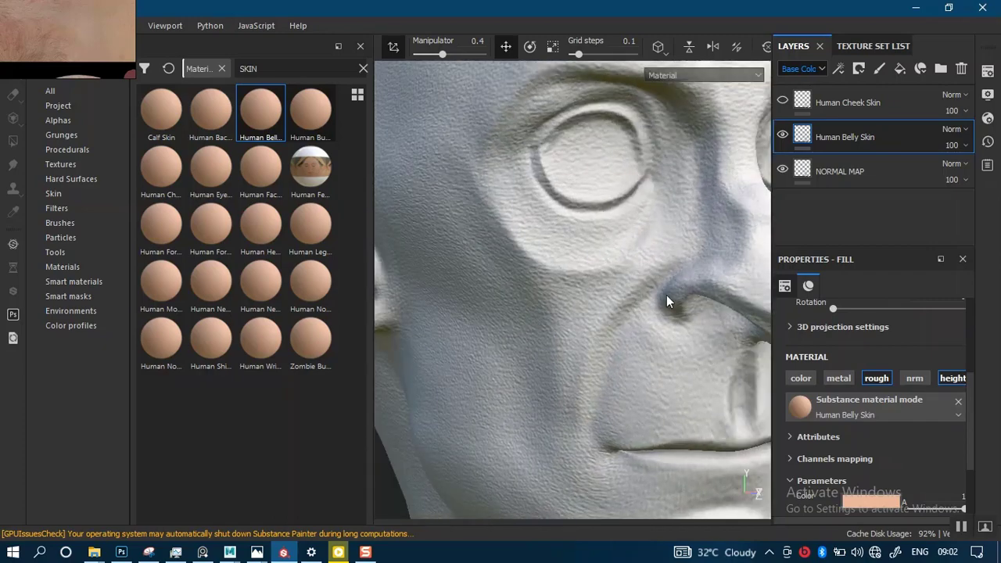
alt+drag(671, 242, 639, 251)
alt+right_drag(639, 252, 665, 322)
alt+middle_drag(663, 296, 664, 246)
Set the Human Belly Skin layer's UV scale to 80 and check the skin detail around the mouth.
scroll(911, 406, up, 4)
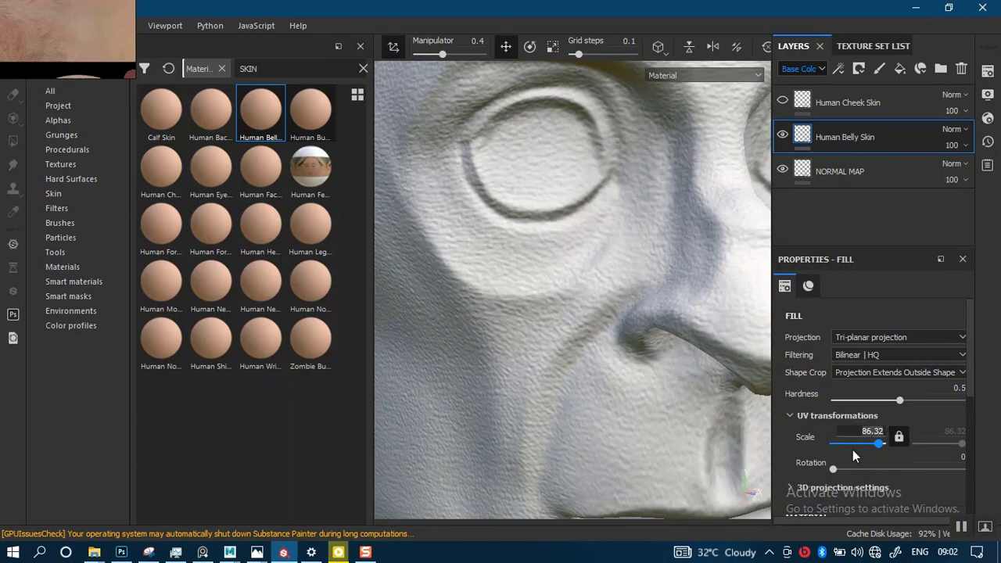
key(Return)
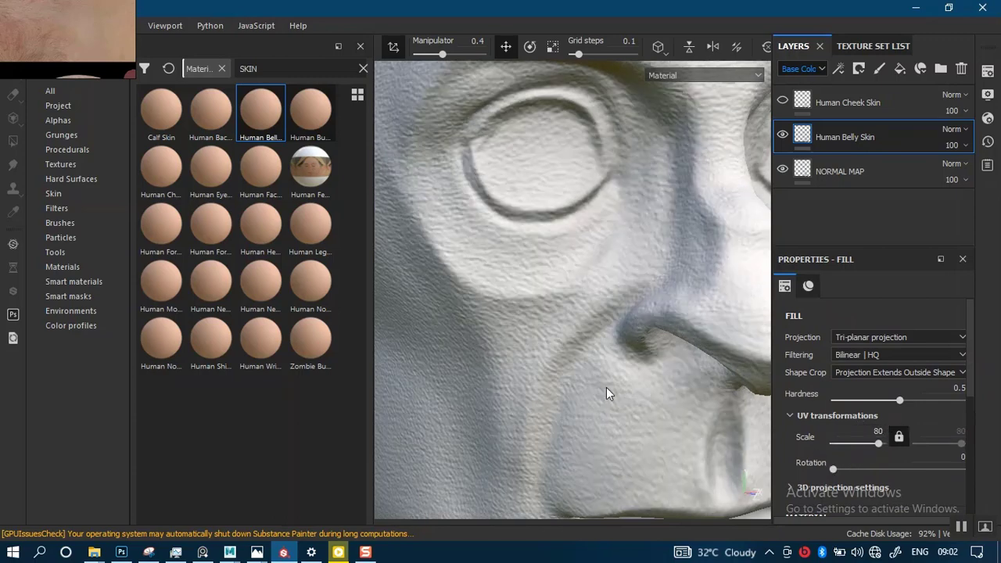
scroll(578, 330, down, 3)
alt+middle_drag(584, 266, 546, 325)
mouse_move(610, 286)
alt+mouse_down()
mouse_move(479, 294)
mouse_move(555, 295)
mouse_move(577, 224)
mouse_move(616, 247)
mouse_move(600, 281)
alt+mouse_up()
alt+middle_drag(601, 282, 613, 215)
alt+drag(613, 215, 622, 240)
alt+right_drag(622, 240, 605, 302)
Show the Human Cheek Skin layer again and switch the layer stack to the Height channel.
click(783, 103)
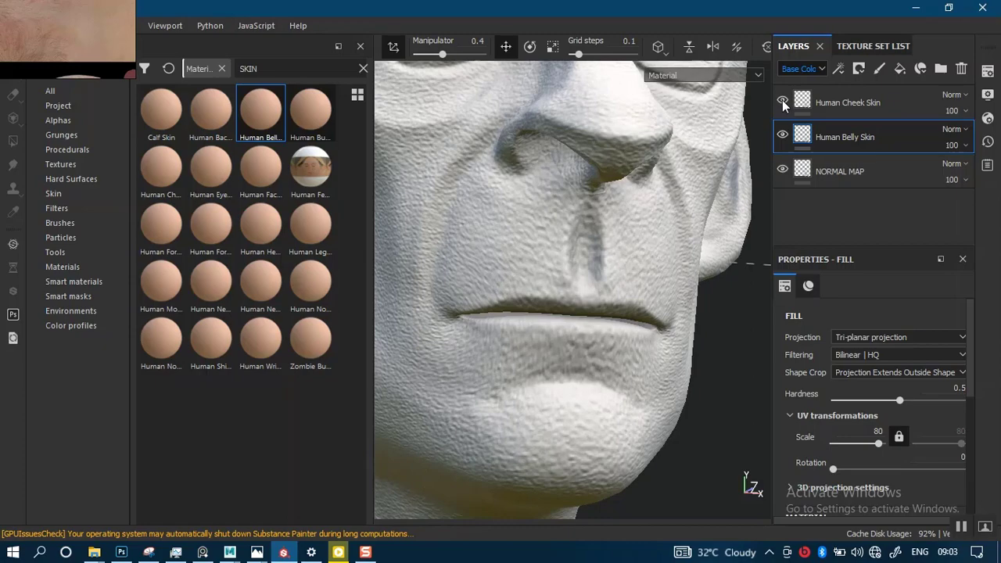
scroll(628, 347, down, 2)
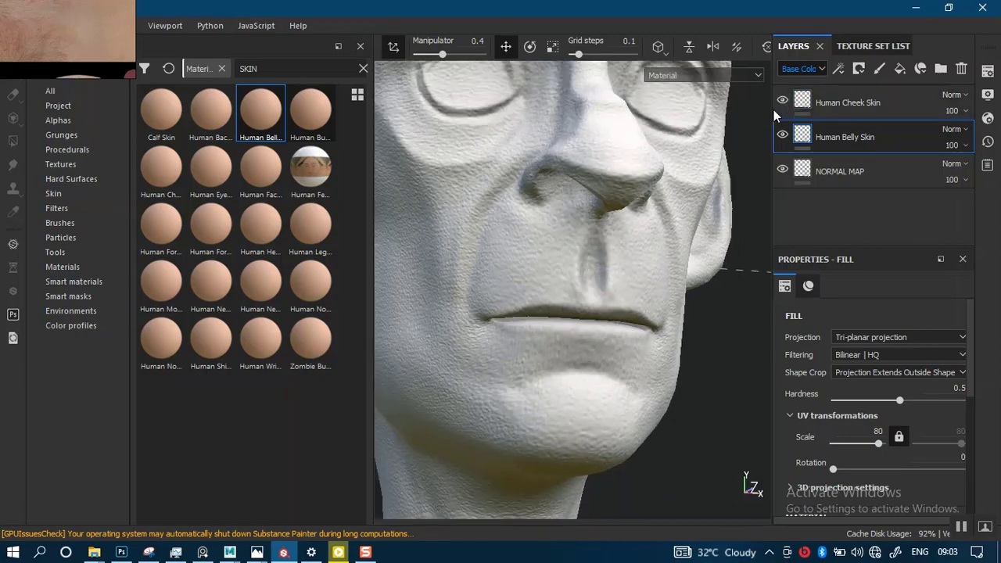
scroll(631, 283, down, 5)
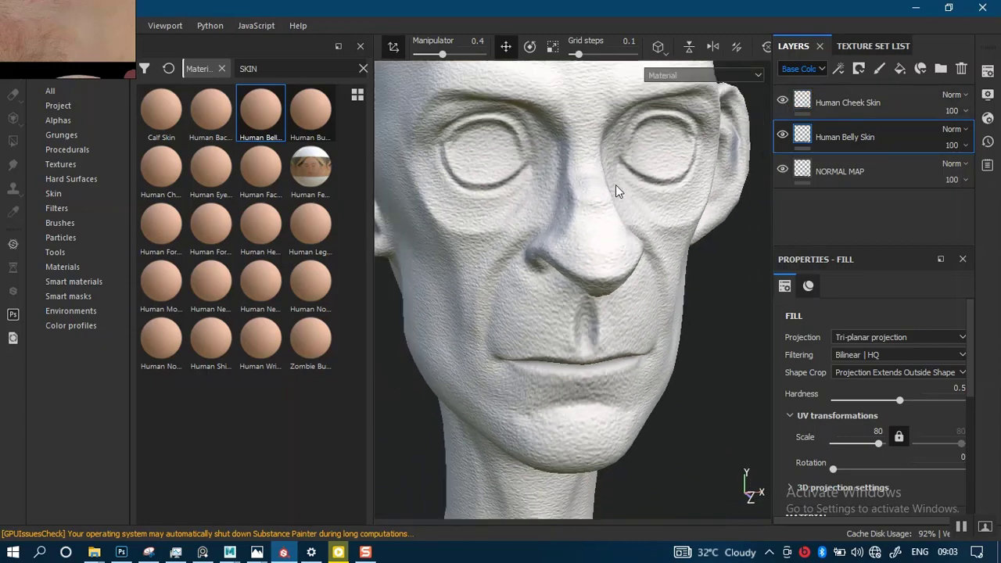
click(814, 69)
click(801, 124)
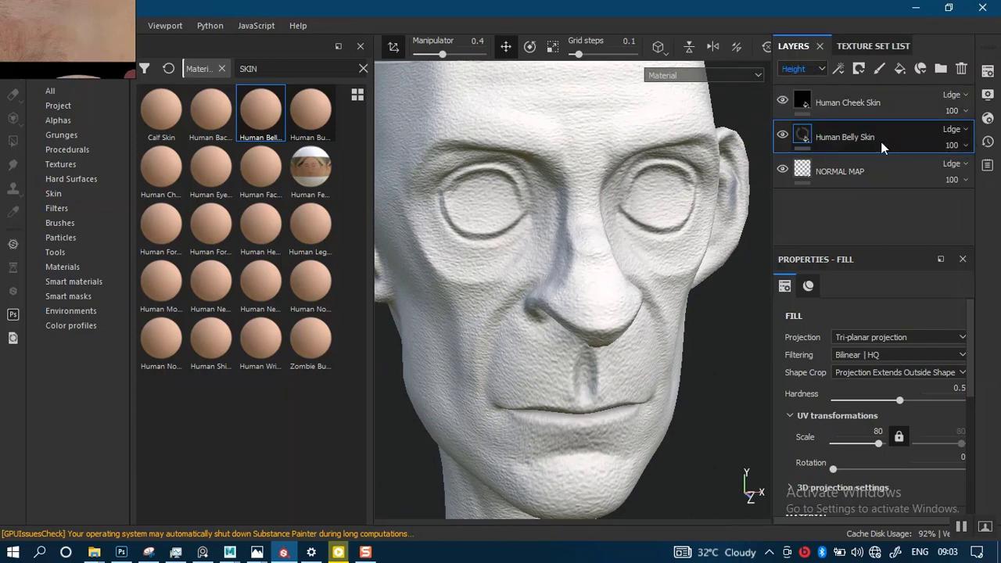
Hide the Human Cheek Skin layer and lower the Human Belly Skin layer's height opacity to 70.
click(964, 148)
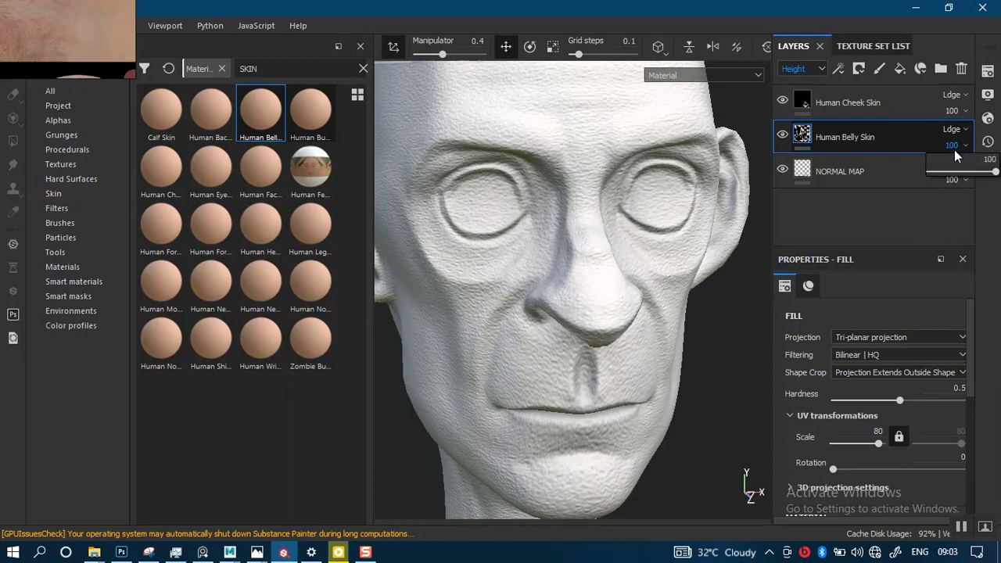
click(783, 101)
alt+right_drag(399, 334, 416, 388)
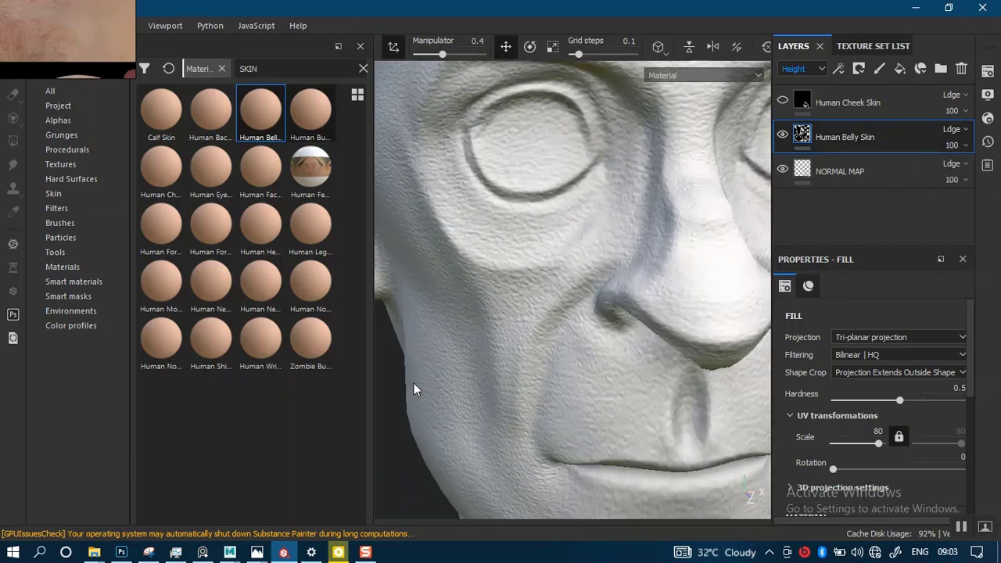
alt+drag(415, 389, 493, 304)
alt+drag(560, 287, 639, 279)
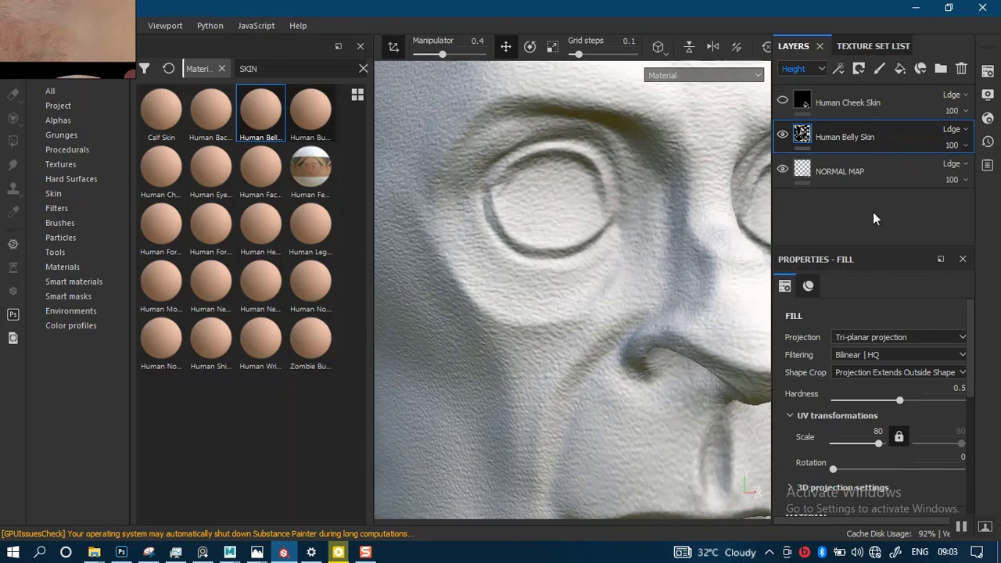
click(964, 146)
drag(971, 172, 966, 173)
Switch the layer stack back to Base Color and group the Human Cheek Skin and Human Belly Skin layers in a folder.
ctrl+click(848, 117)
click(801, 69)
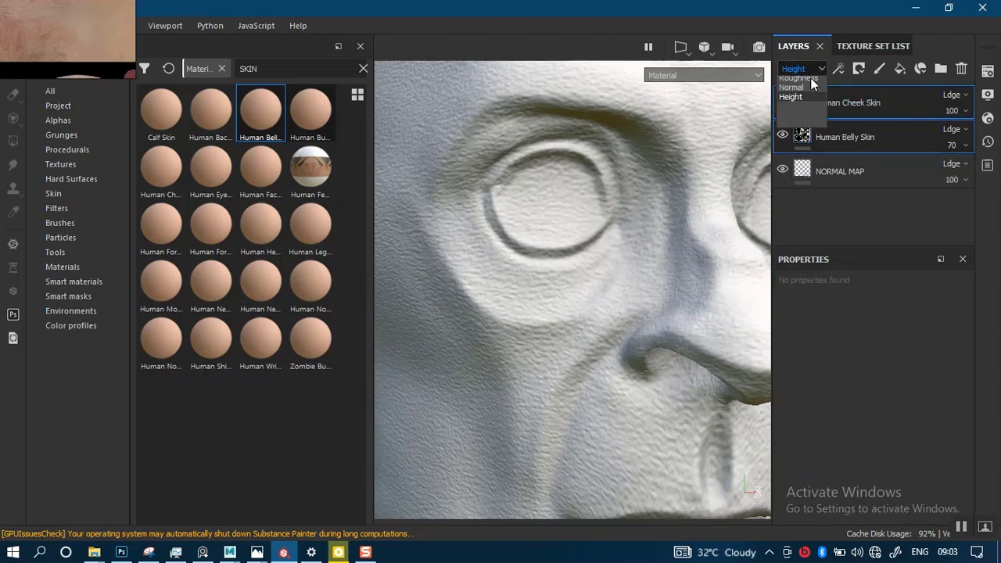
click(809, 86)
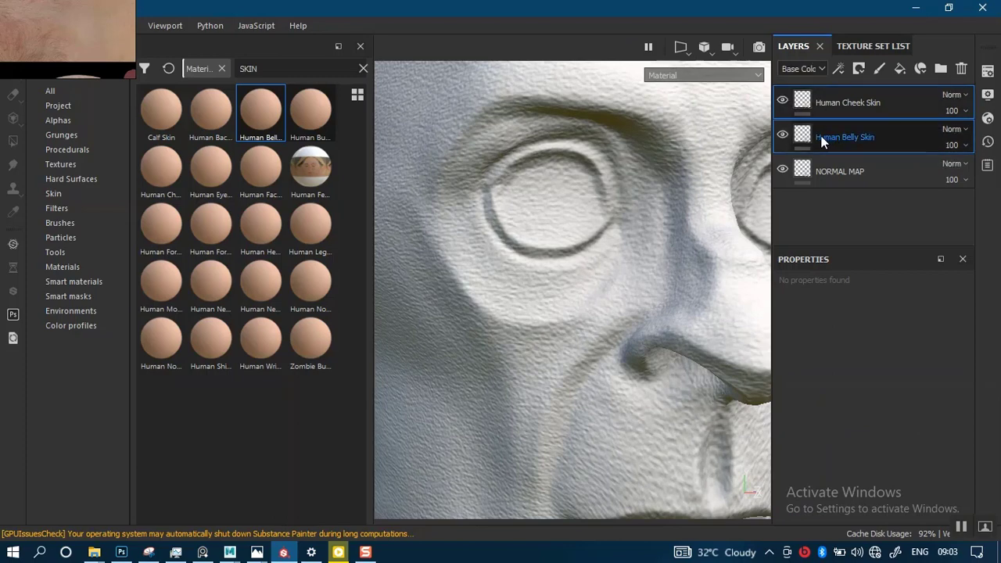
key(ctrl+g)
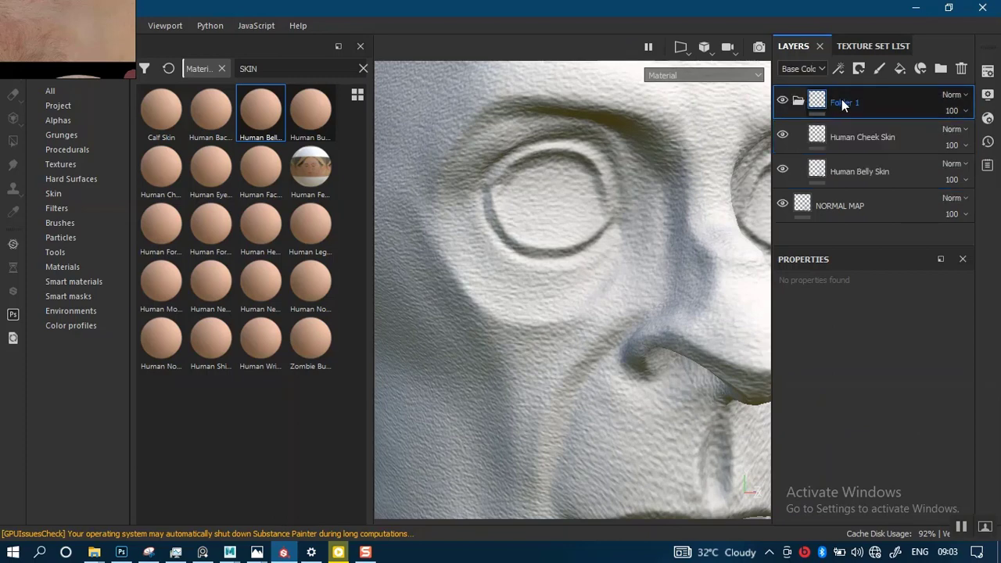
Rename the new layer folder as SKIN PORES and collapse it.
double_click(841, 99)
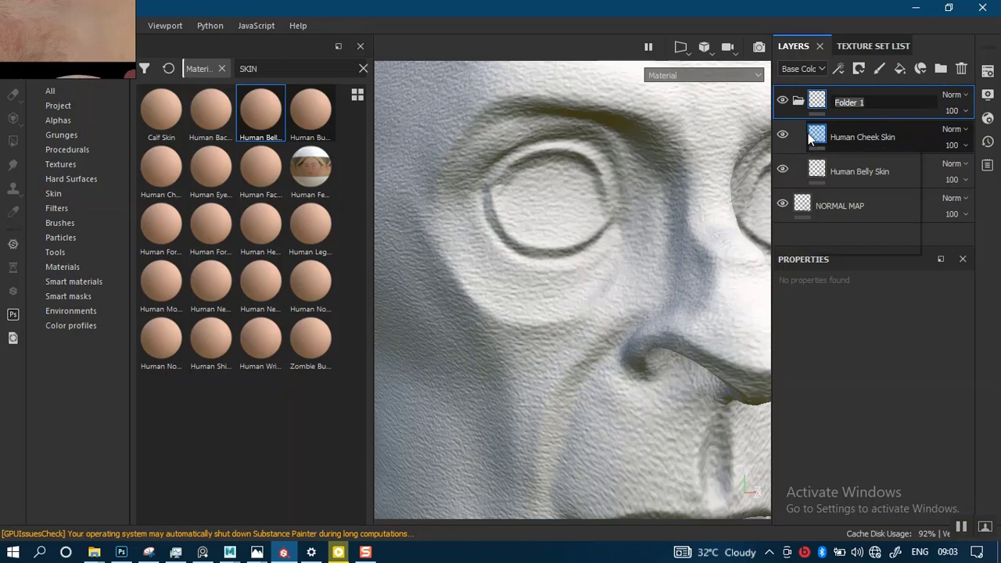
text(SKI)
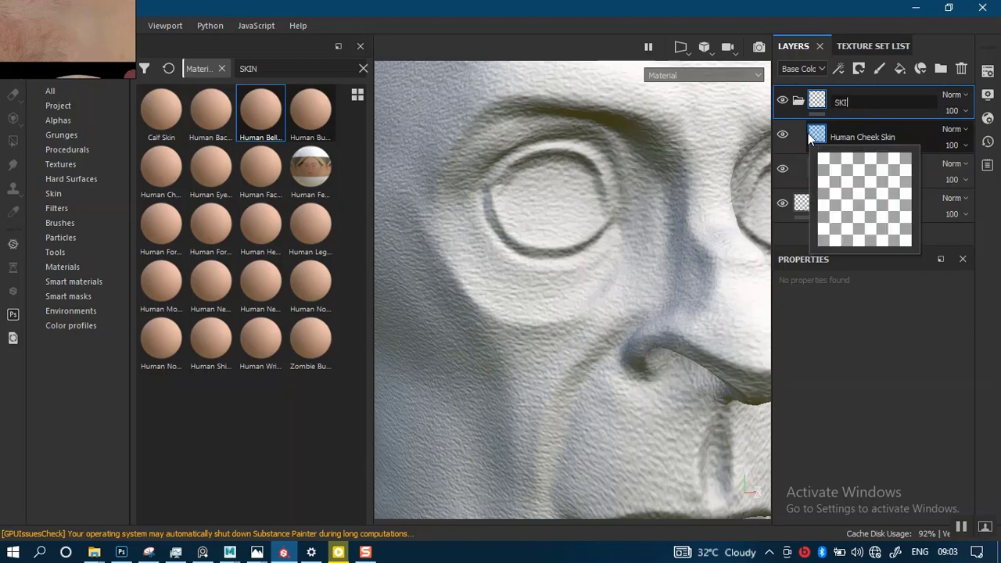
text(N PORES)
click(837, 111)
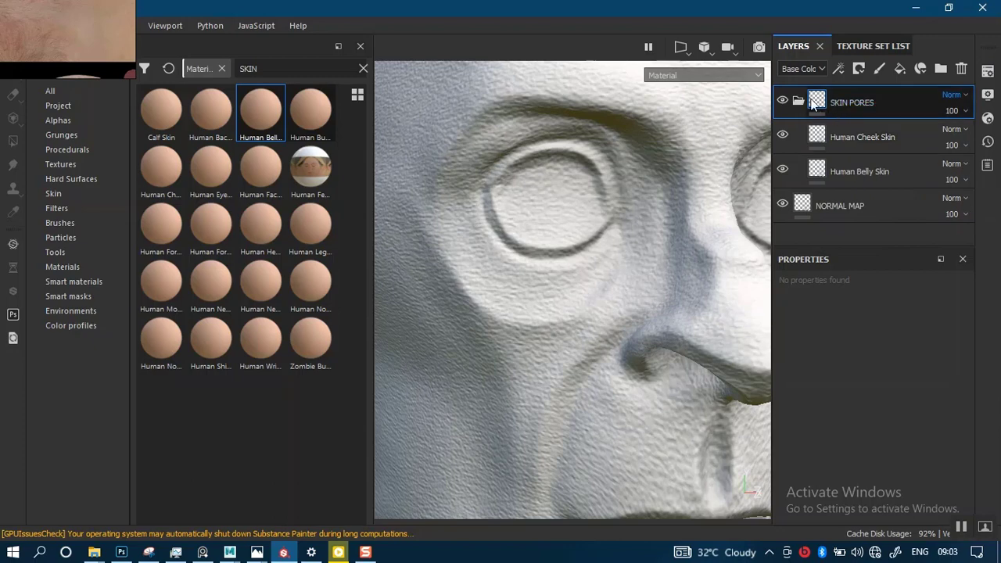
click(798, 100)
Add a black mask to the SKIN PORES folder and change the mask to white.
right_click(817, 101)
click(840, 123)
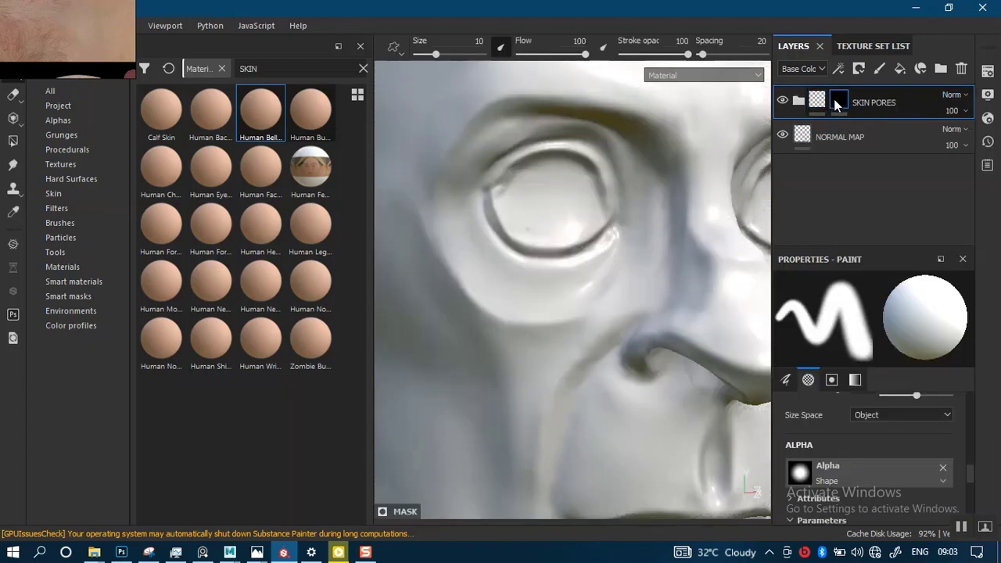
right_click(835, 106)
click(829, 119)
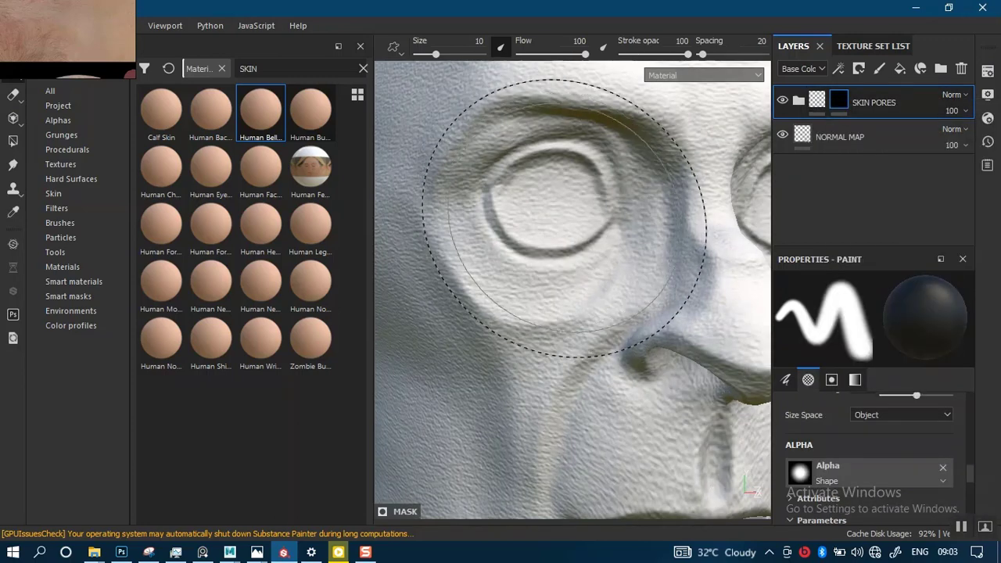
Examine the pore detail across the face, neck and chest from several angles.
alt+right_drag(564, 219, 592, 67)
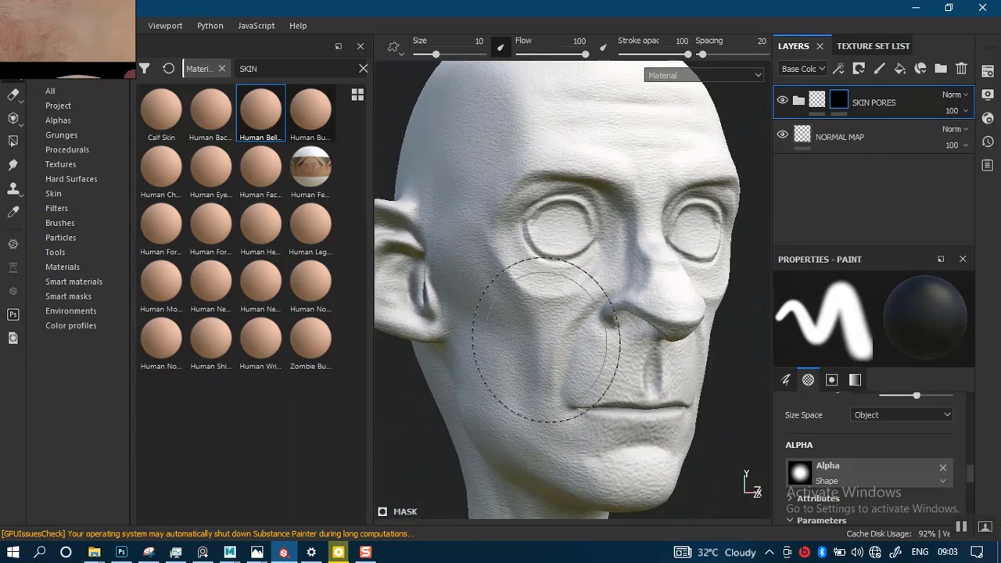
mouse_move(546, 340)
alt+mouse_down()
mouse_move(552, 330)
mouse_move(552, 352)
mouse_move(552, 337)
alt+mouse_up()
alt+right_drag(552, 337, 514, 358)
alt+drag(514, 358, 599, 320)
alt+middle_drag(599, 320, 640, 262)
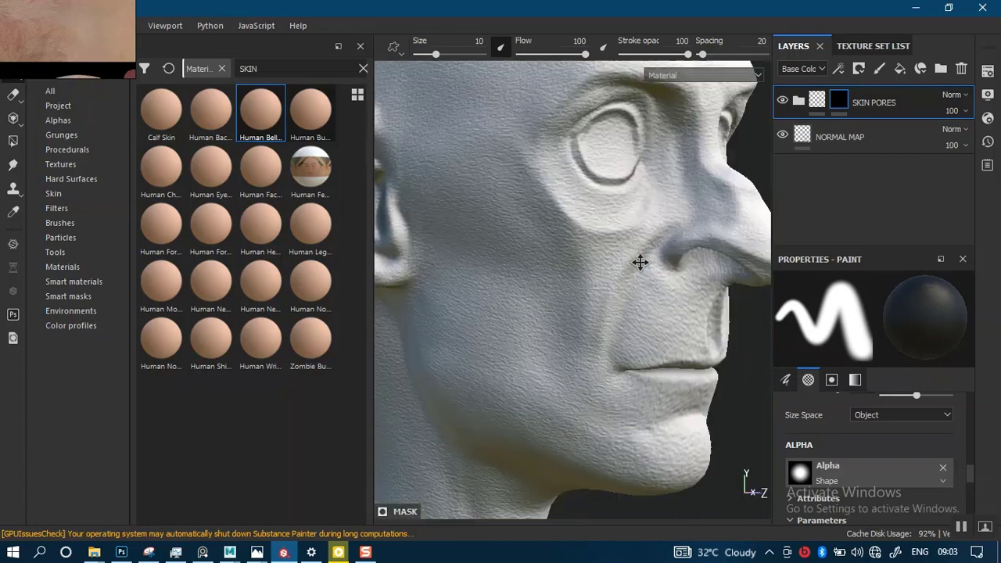
alt+right_drag(640, 263, 618, 234)
alt+drag(618, 234, 570, 335)
alt+middle_drag(570, 335, 563, 258)
alt+right_drag(563, 258, 556, 369)
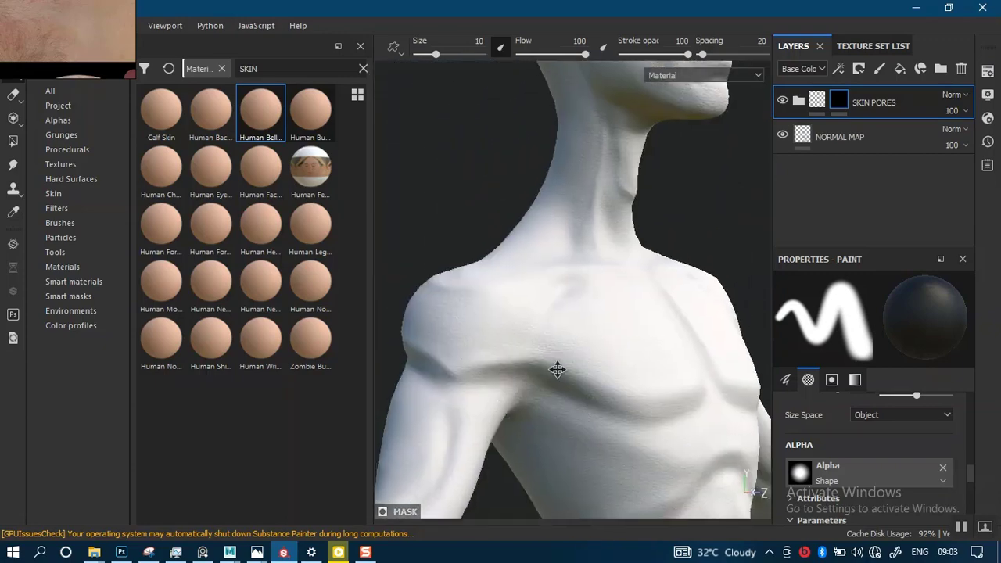
alt+middle_drag(557, 369, 620, 257)
Examine the pore detail on the hand, fingers and thigh, finishing at the shoulder and chest.
alt+middle_drag(543, 357, 558, 234)
alt+right_drag(558, 234, 579, 242)
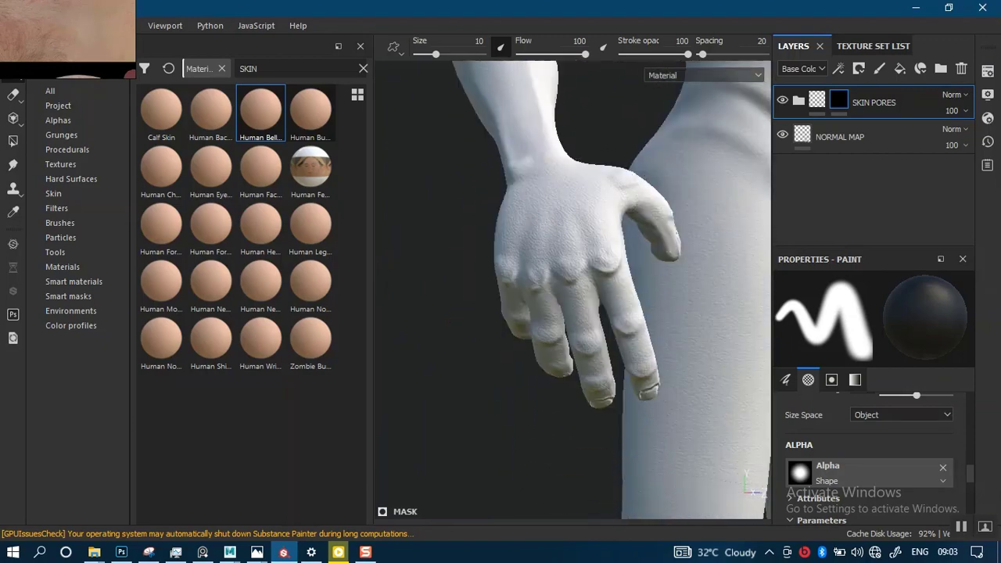
alt+right_drag(592, 198, 586, 357)
alt+right_drag(592, 245, 580, 248)
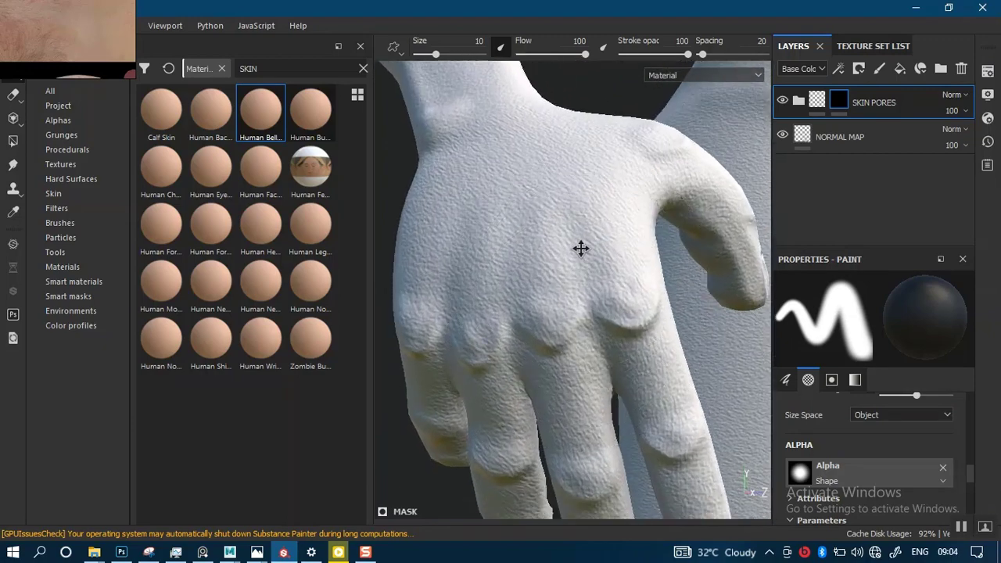
alt+middle_drag(581, 248, 584, 217)
alt+drag(584, 217, 577, 276)
alt+middle_drag(586, 327, 539, 306)
alt+right_drag(539, 306, 560, 94)
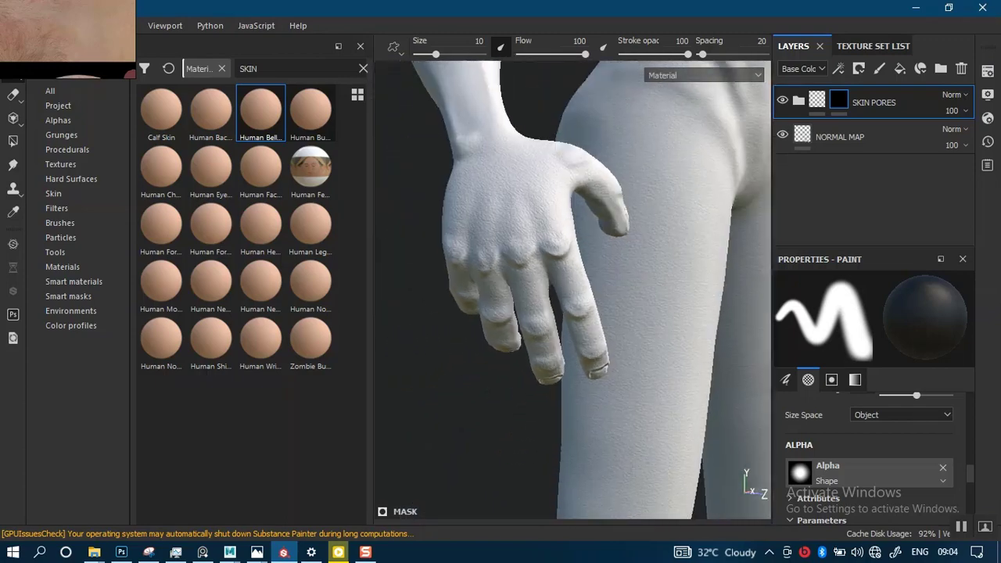
mouse_move(600, 187)
alt+middle_down()
mouse_move(583, 314)
mouse_move(595, 331)
alt+middle_up()
alt+middle_drag(597, 227, 585, 383)
alt+middle_drag(600, 157, 586, 391)
alt+right_drag(587, 391, 583, 456)
alt+middle_drag(582, 337, 574, 491)
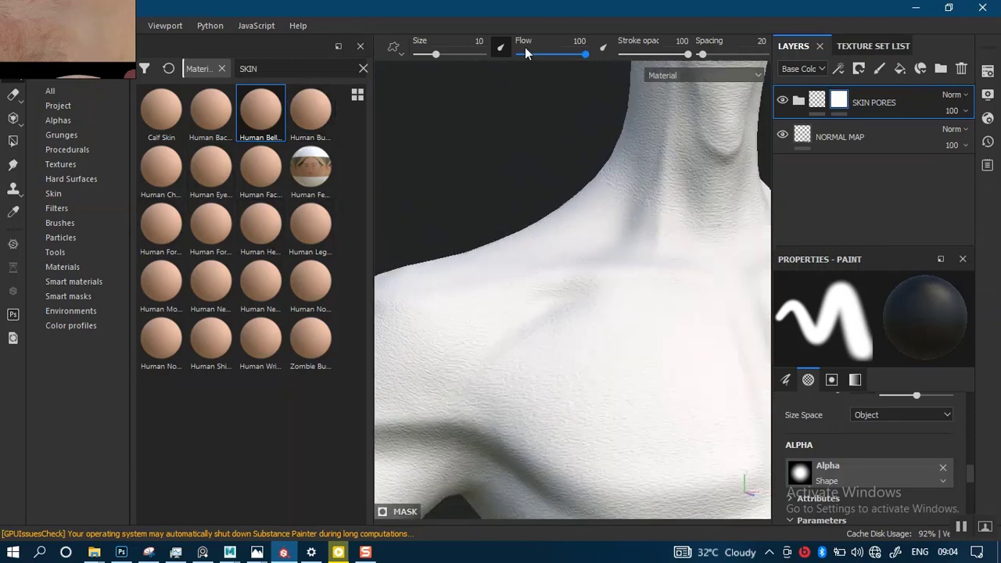
Turn on symmetry with the Polygon Fill tool active, search the brushes for DIRT and select the Dirt 1 brush.
click(13, 141)
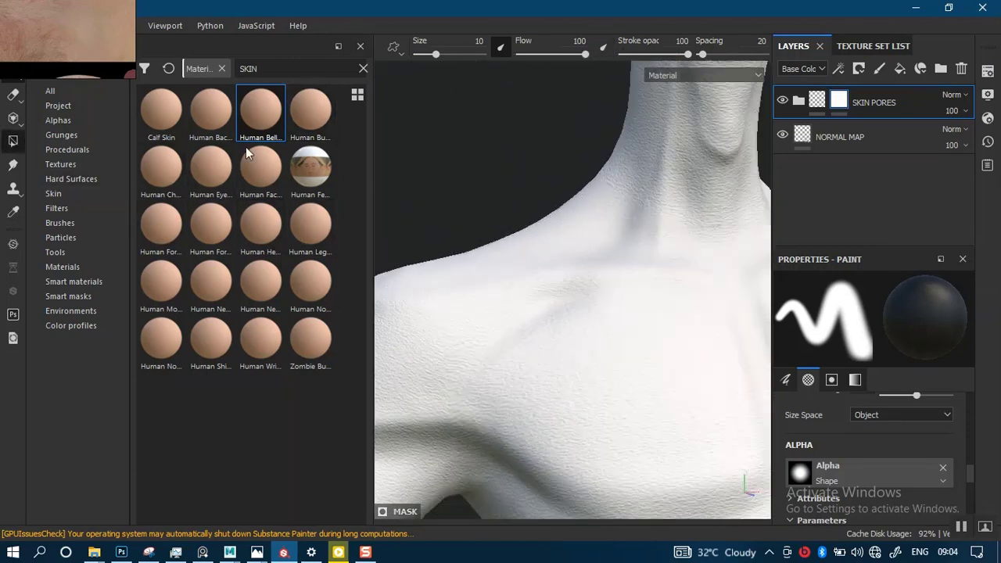
click(578, 49)
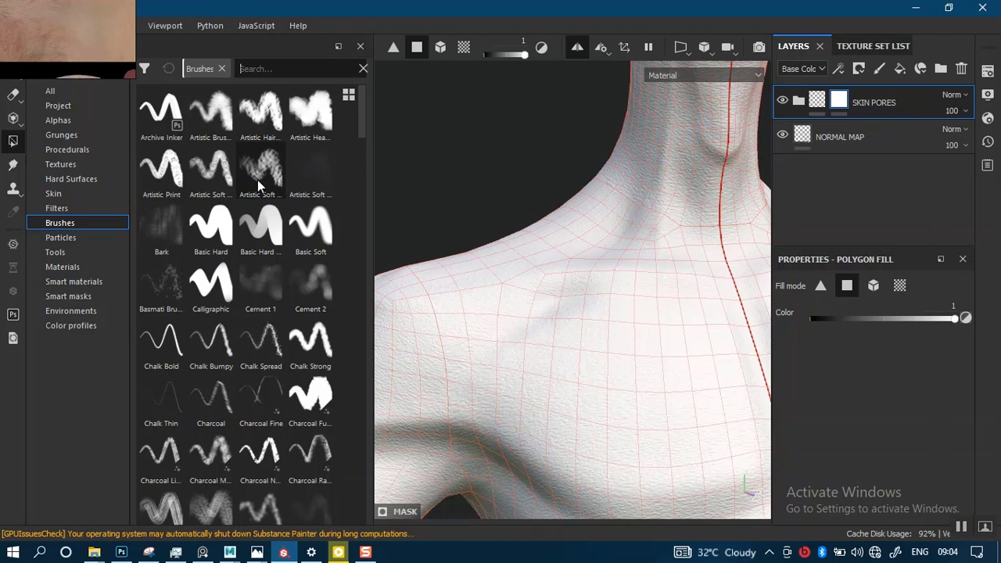
text(DIRT)
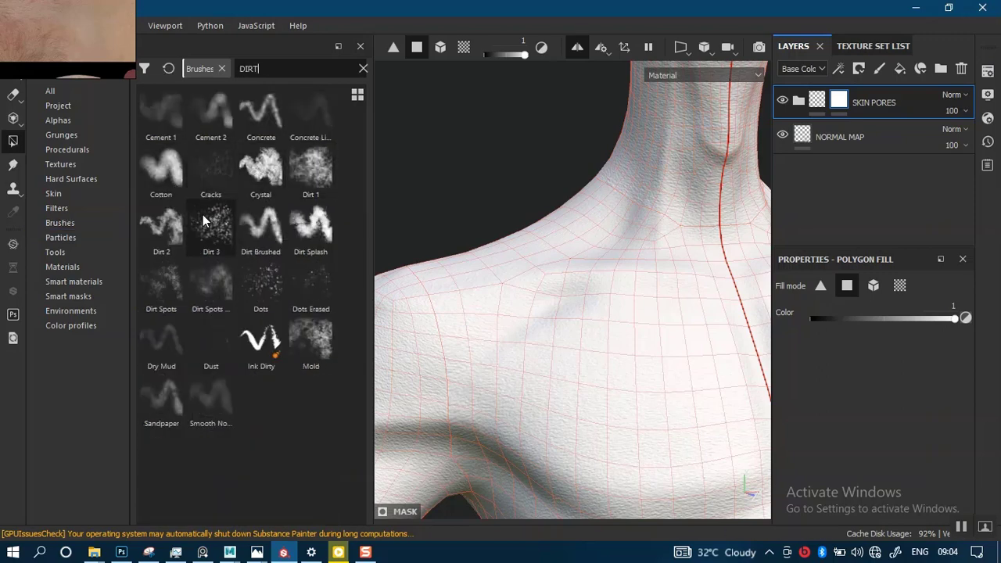
click(310, 168)
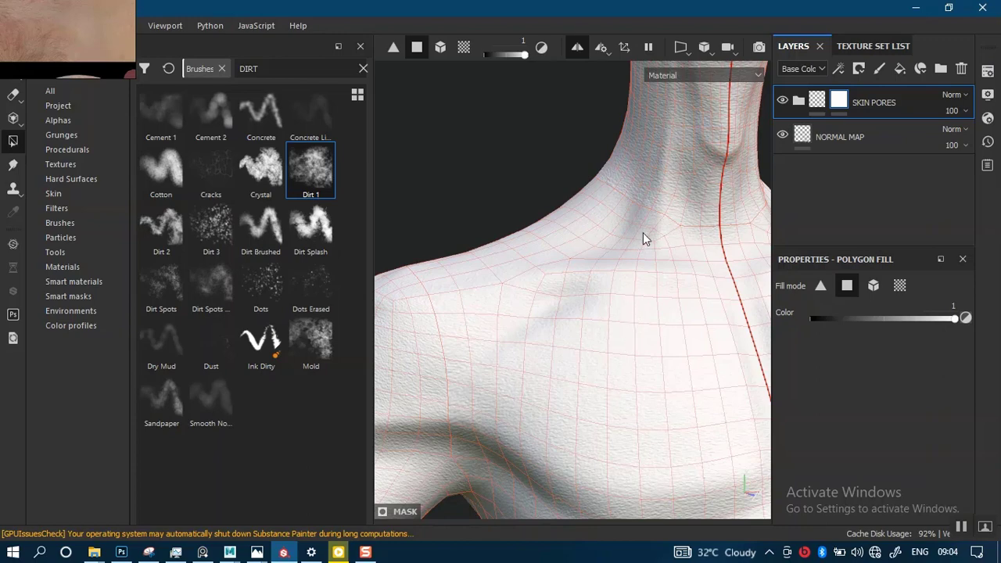
Bring the face and neck into view, move the floating reference image off the tools and activate the Paint tool.
alt+drag(568, 317, 689, 147)
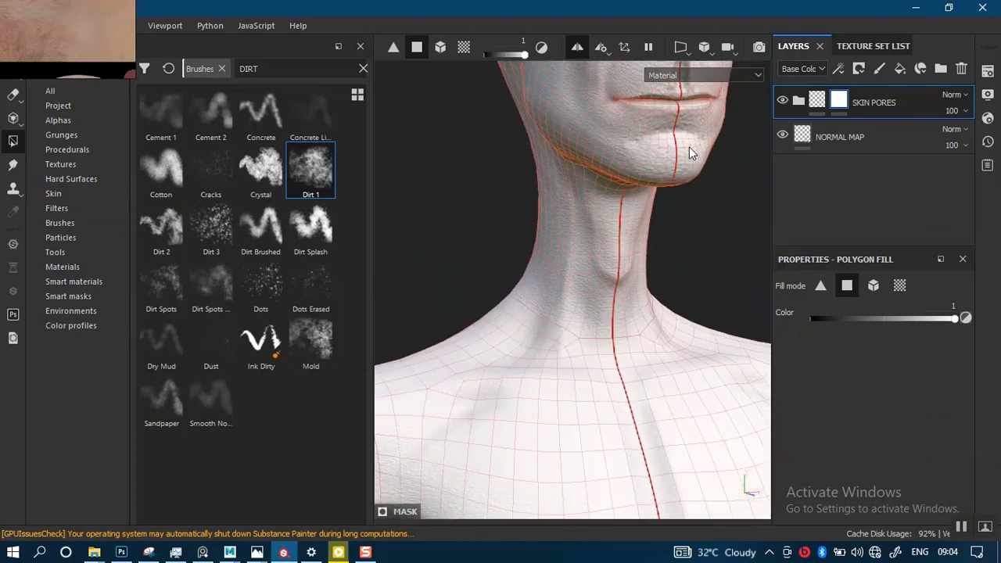
alt+middle_drag(562, 192, 526, 361)
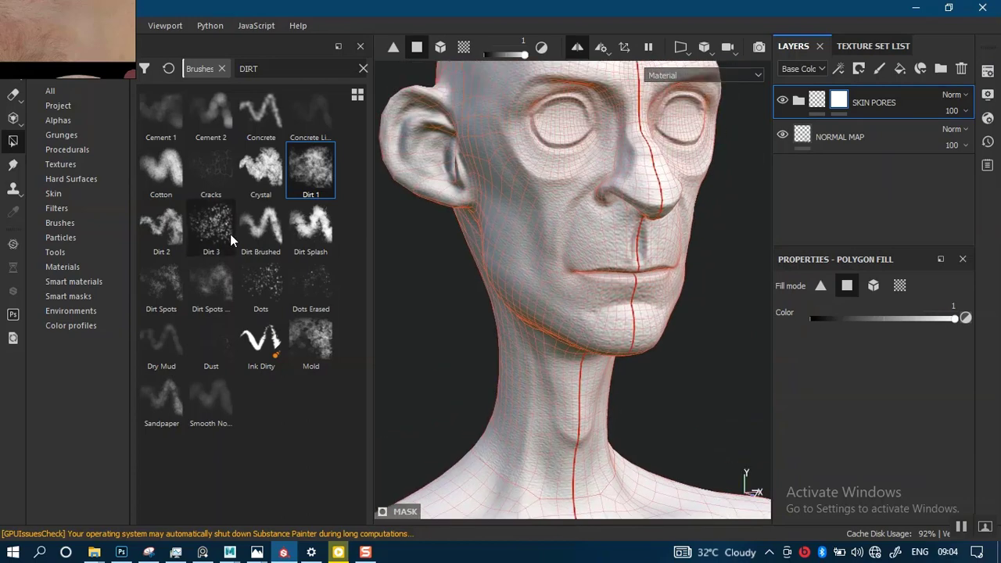
right_drag(44, 45, 363, 18)
click(14, 72)
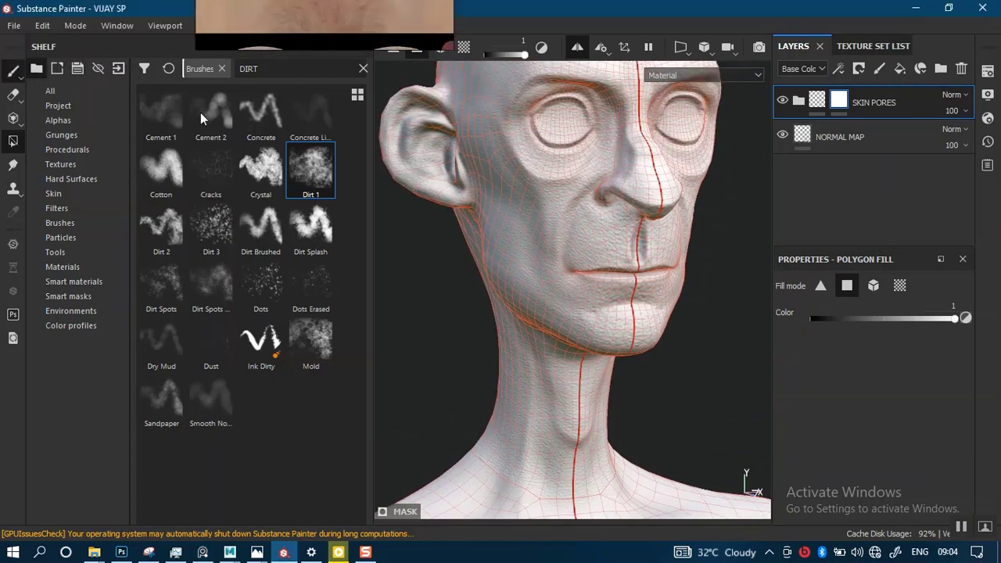
Load the Dirt 1 brush for painting the SKIN PORES mask and reduce the brush size to about 7.13.
alt+right_drag(635, 235, 642, 306)
alt+drag(641, 306, 630, 259)
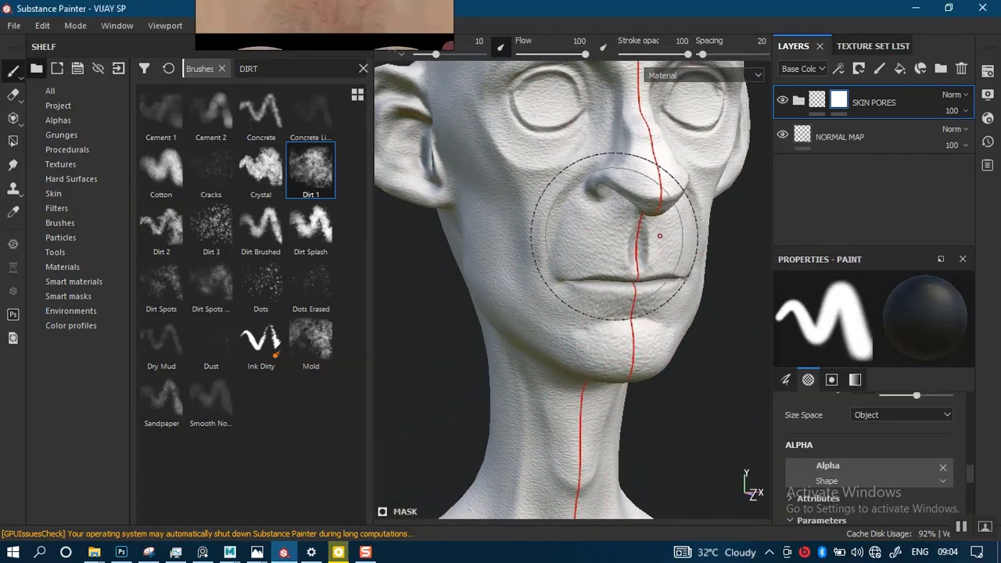
click(310, 176)
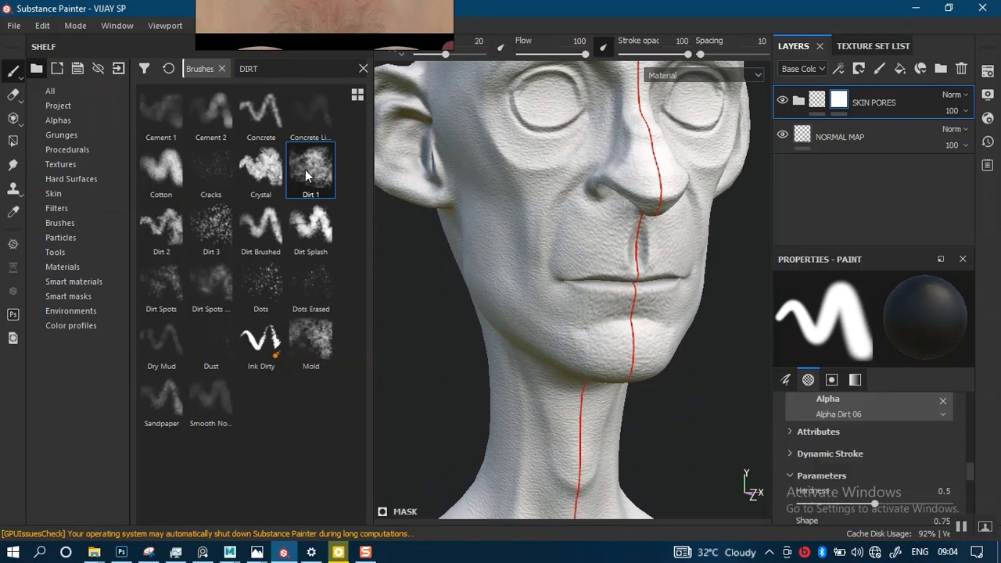
drag(501, 226, 525, 220)
ctrl+right_drag(526, 220, 539, 222)
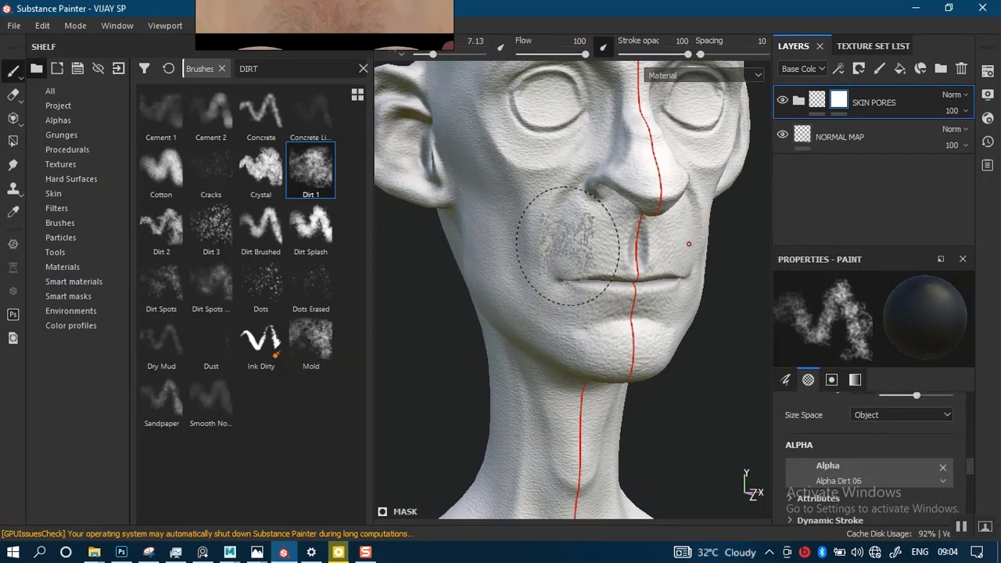
Reduce the brush size to 2.78 and paint the pore detail away from the eyeballs on the SKIN PORES mask.
alt+middle_drag(570, 246, 566, 302)
mouse_move(566, 302)
alt+right_down()
mouse_move(551, 261)
mouse_move(553, 307)
alt+right_up()
alt+middle_drag(553, 307, 577, 248)
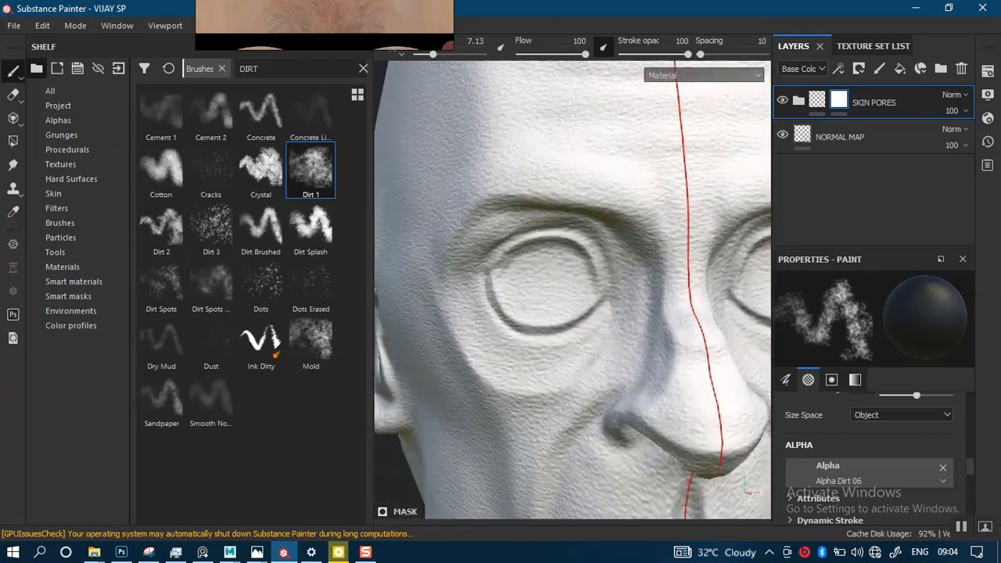
mouse_move(577, 249)
alt+right_down()
mouse_move(563, 319)
mouse_move(553, 298)
alt+right_up()
alt+middle_drag(550, 306, 559, 248)
alt+right_drag(559, 247, 655, 291)
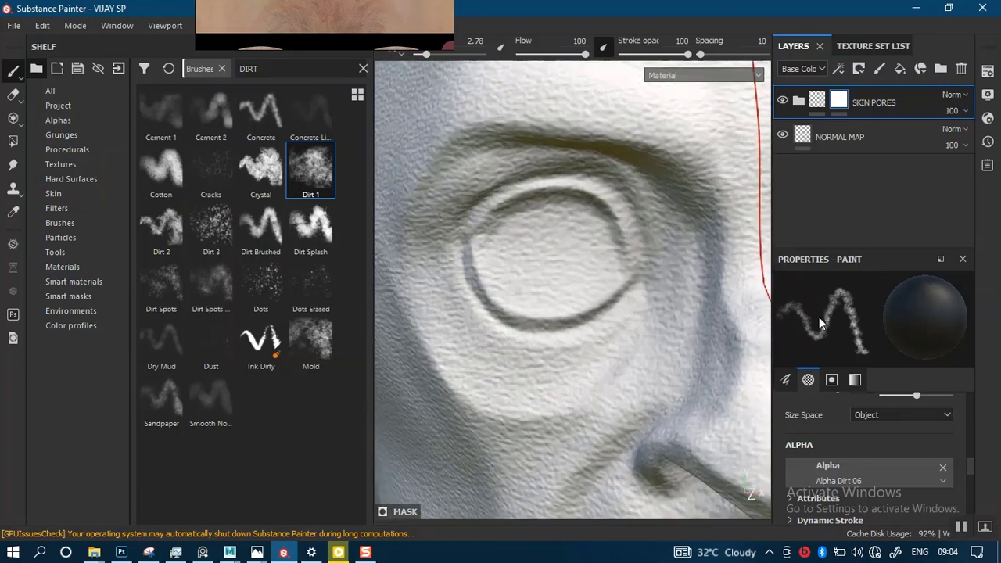
alt+right_drag(726, 266, 568, 231)
alt+middle_drag(569, 231, 570, 325)
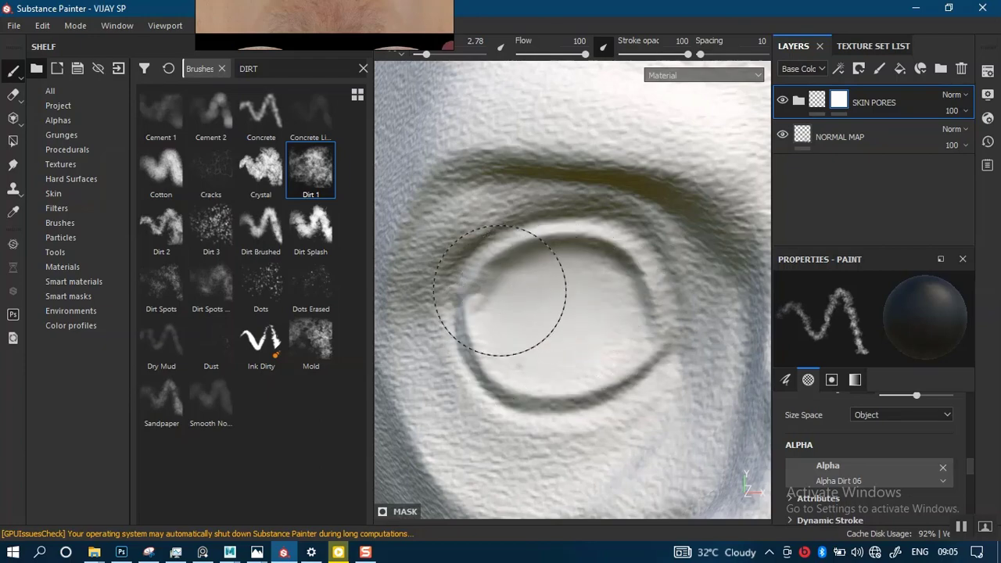
scroll(613, 321, down, 6)
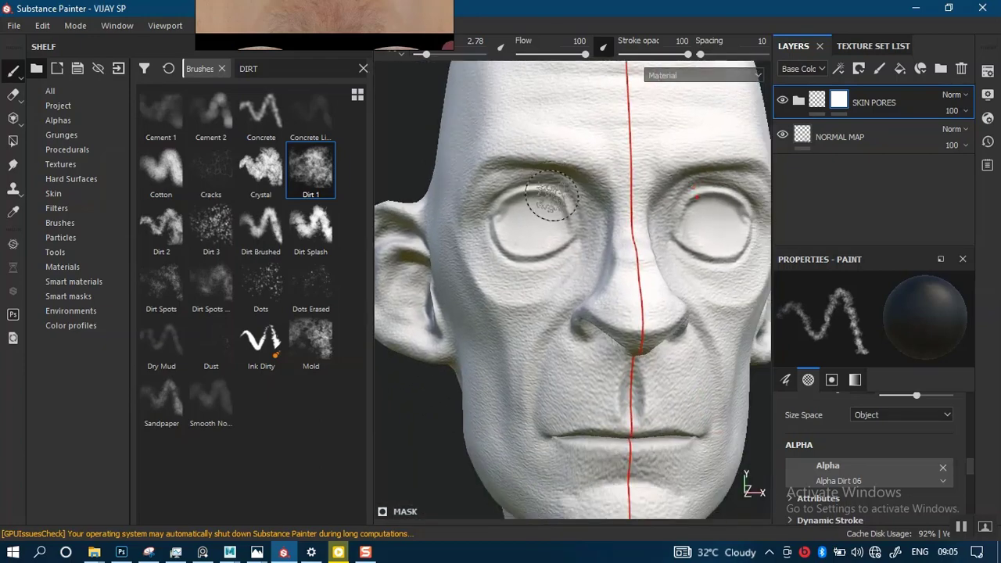
Lower the stroke opacity to 44 and the flow to 52, and lightly fade the pores on the outer ear.
alt+drag(545, 227, 586, 320)
alt+right_drag(586, 320, 565, 299)
alt+middle_drag(565, 299, 570, 313)
scroll(569, 312, up, 8)
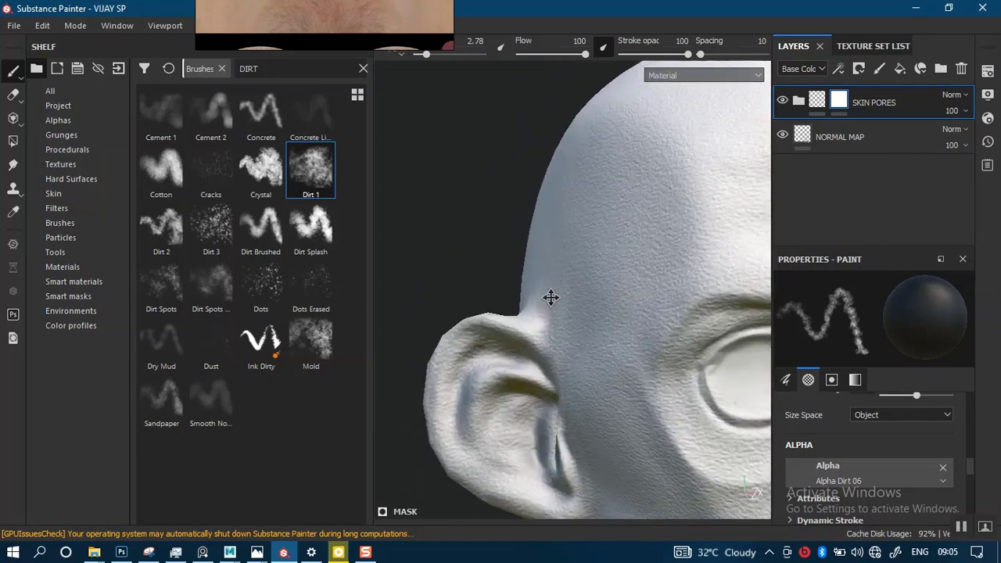
drag(689, 54, 650, 57)
drag(560, 54, 554, 55)
alt+middle_drag(505, 226, 534, 102)
alt+right_drag(534, 102, 505, 201)
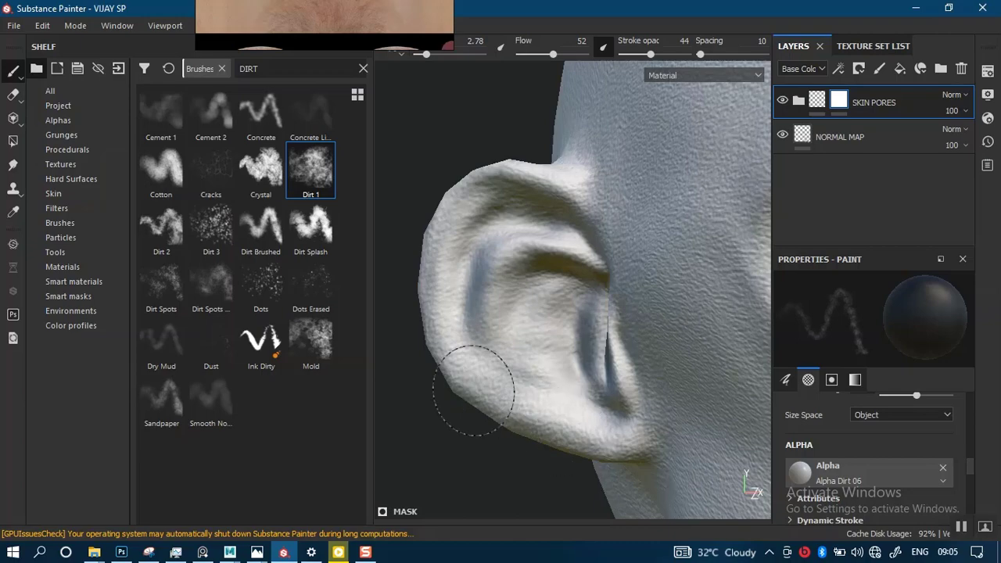
Rotate the environment lighting and lightly fade the pores over the back of the ear.
mouse_move(490, 214)
alt+mouse_down()
mouse_move(512, 140)
mouse_move(648, 241)
mouse_move(560, 247)
alt+mouse_up()
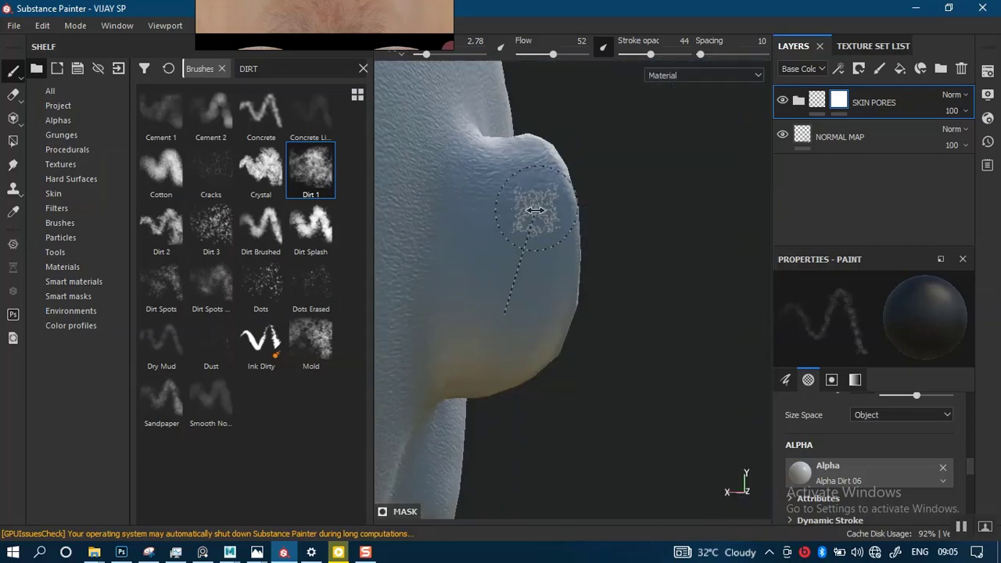
shift+right_drag(536, 211, 480, 211)
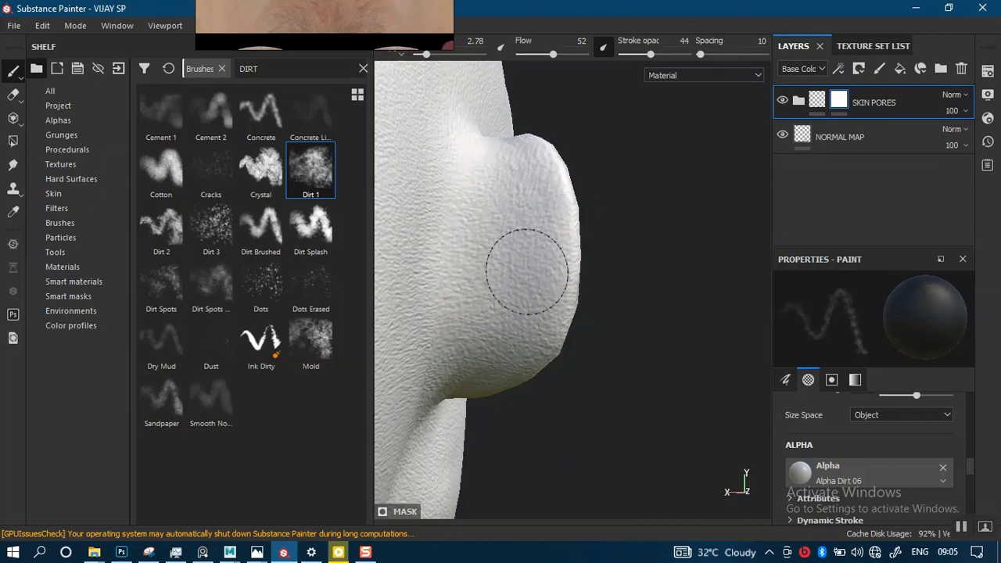
alt+middle_drag(549, 261, 601, 208)
alt+right_drag(601, 209, 581, 359)
alt+drag(581, 360, 547, 298)
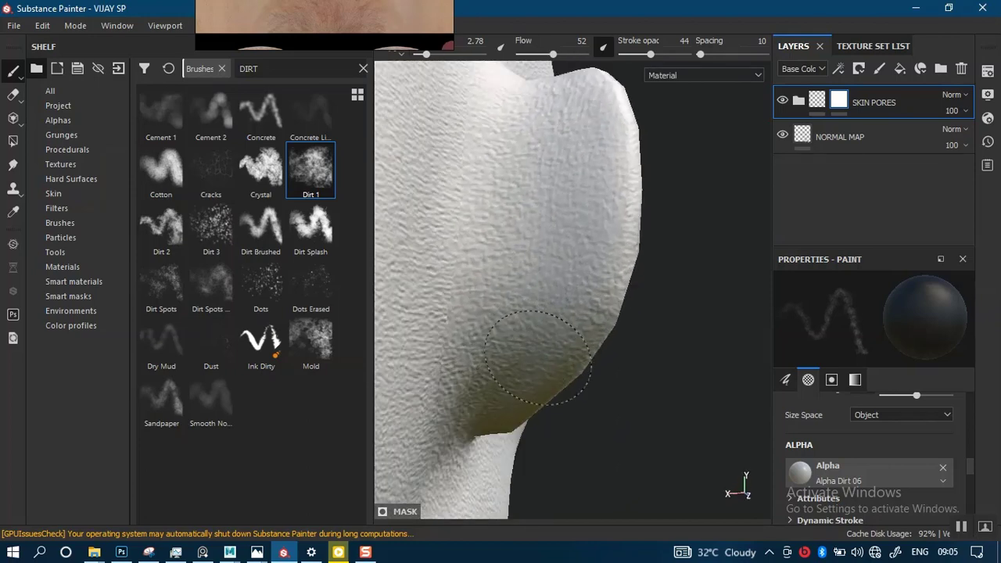
mouse_move(559, 201)
alt+mouse_down()
mouse_move(617, 239)
mouse_move(596, 280)
alt+mouse_up()
alt+drag(594, 203, 558, 380)
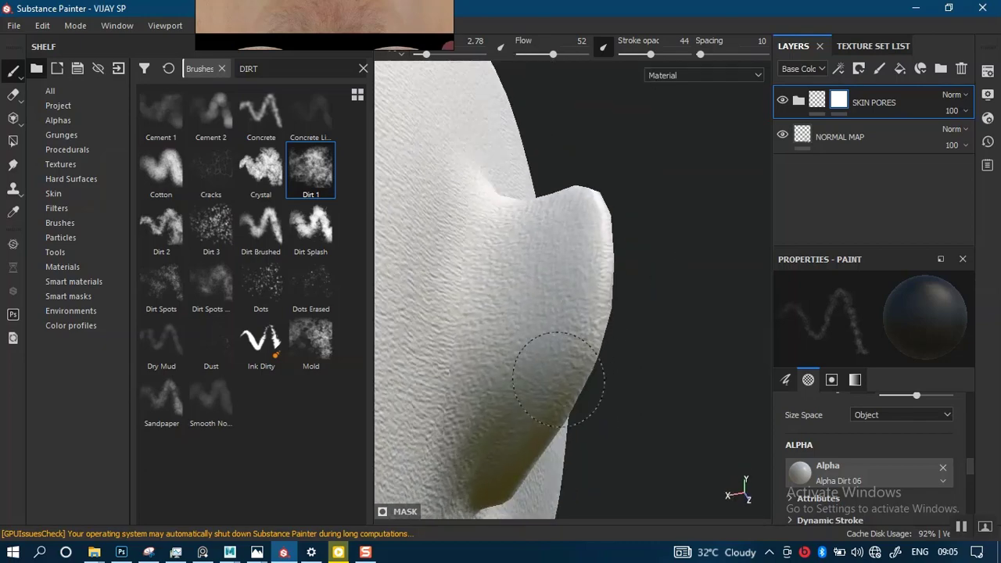
mouse_move(615, 311)
alt+mouse_down()
mouse_move(563, 272)
mouse_move(627, 244)
mouse_move(634, 277)
mouse_move(594, 362)
mouse_move(586, 290)
alt+mouse_up()
scroll(635, 276, up, 5)
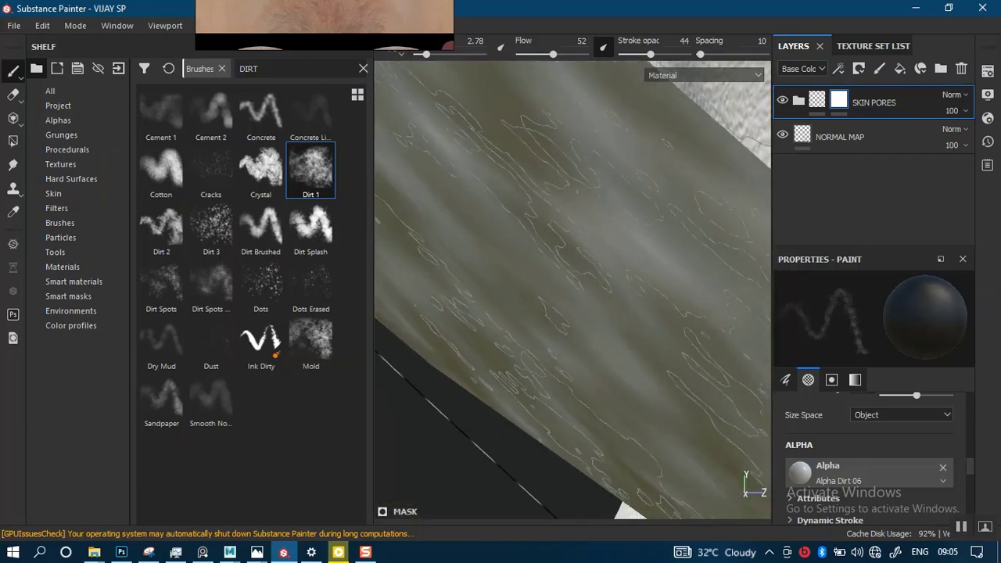
Frame the whole model, return to the side of the head and soften the pores in the ear's inner folds.
key(f)
scroll(585, 232, up, 2)
alt+middle_drag(584, 249, 557, 407)
scroll(556, 411, up, 3)
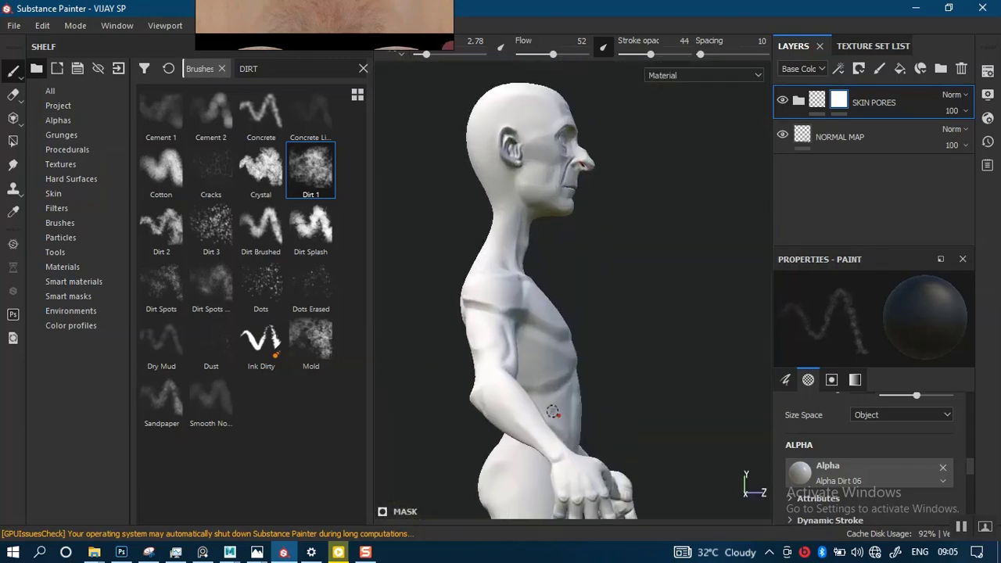
alt+middle_drag(561, 355, 566, 413)
scroll(559, 405, up, 2)
alt+middle_drag(554, 277, 557, 422)
alt+right_drag(548, 383, 537, 419)
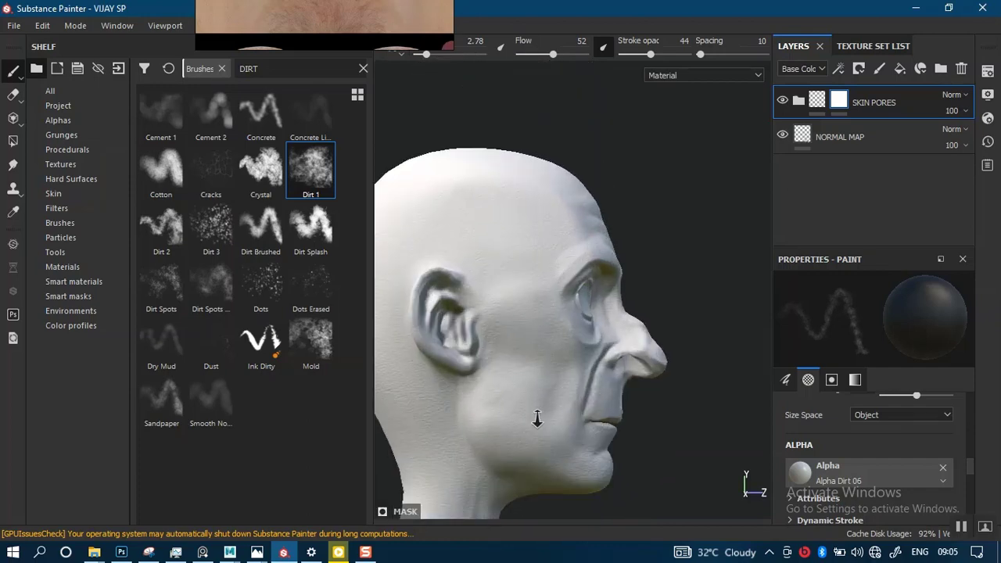
alt+middle_drag(501, 258, 631, 240)
alt+right_drag(623, 254, 575, 380)
alt+middle_drag(560, 317, 583, 200)
alt+right_drag(585, 305, 573, 391)
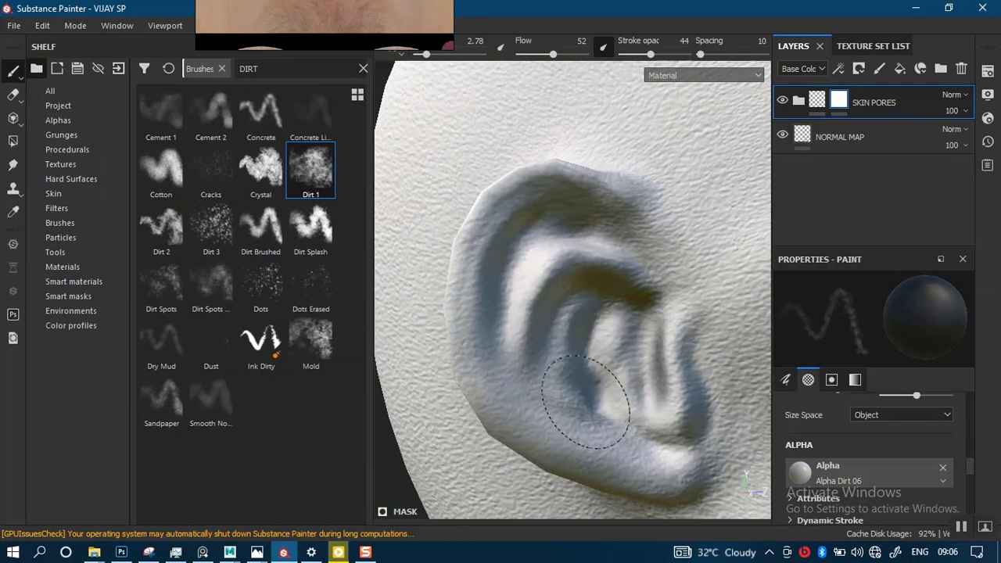
Touch up the pore fading behind the ear and around its upper rim.
alt+right_drag(578, 211, 588, 188)
alt+drag(500, 273, 588, 277)
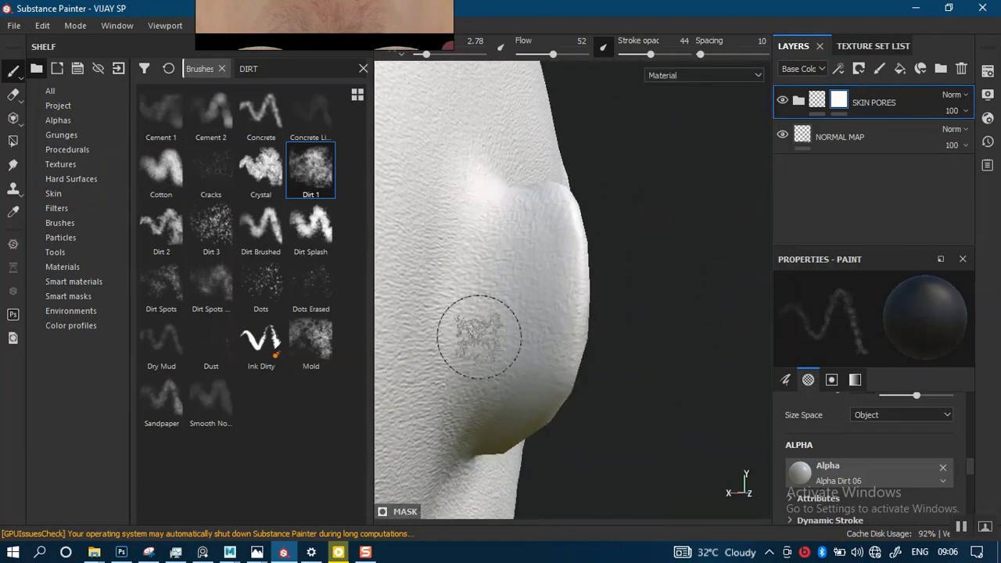
mouse_move(555, 357)
alt+mouse_down()
mouse_move(585, 245)
mouse_move(547, 258)
mouse_move(583, 299)
mouse_move(474, 331)
mouse_move(489, 280)
alt+mouse_up()
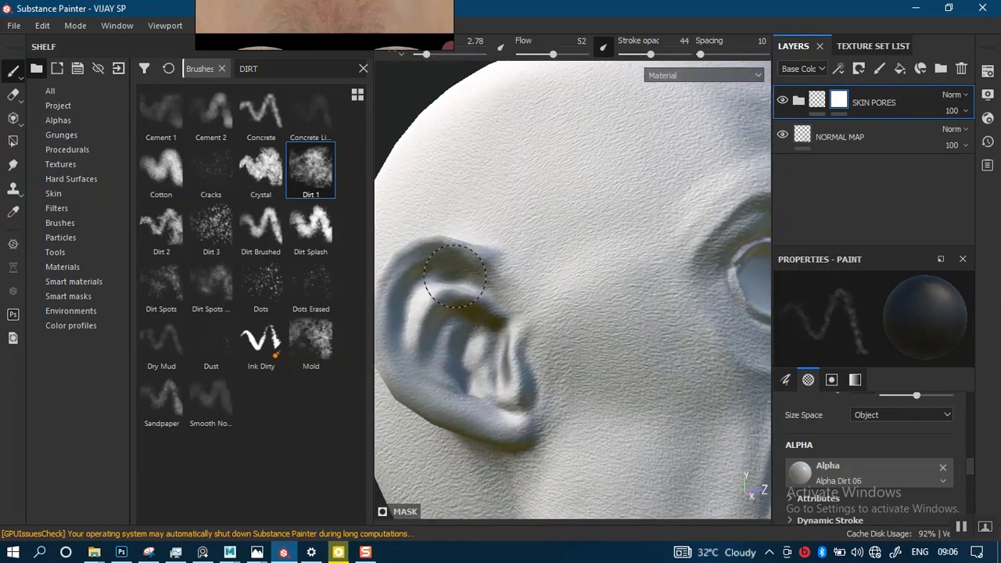
alt+right_drag(521, 374, 508, 305)
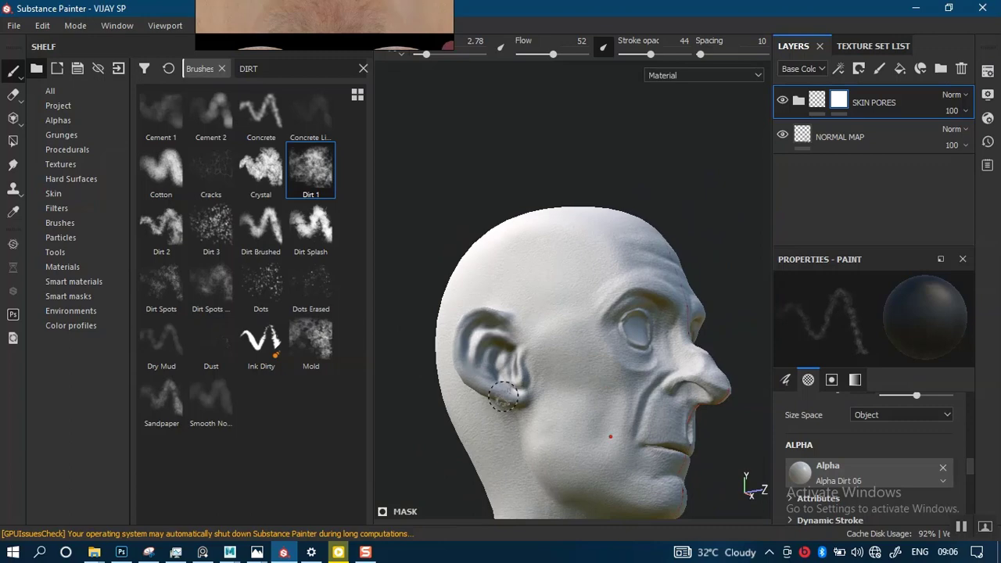
Examine the pore detail on the back of the hand, the knuckles and the fingertips.
alt+drag(503, 396, 523, 390)
alt+middle_drag(524, 390, 540, 344)
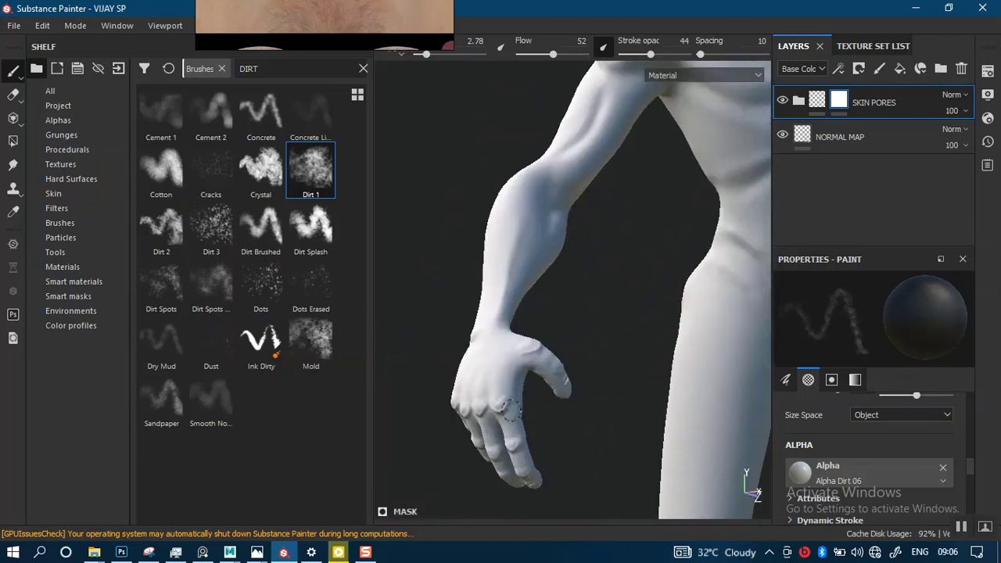
alt+right_drag(510, 410, 525, 445)
alt+middle_drag(525, 446, 539, 367)
alt+right_drag(540, 390, 541, 414)
alt+middle_drag(542, 415, 555, 320)
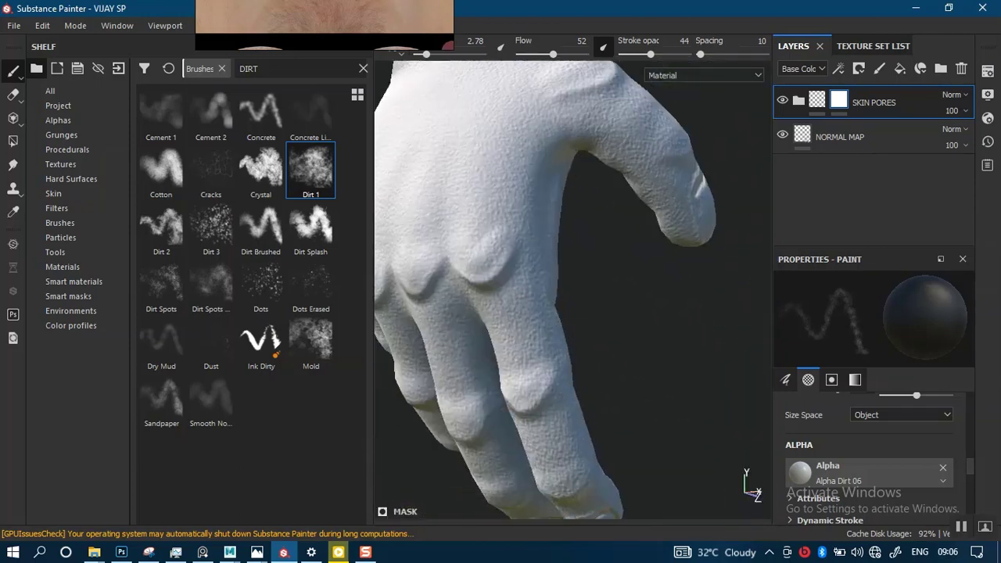
alt+drag(526, 423, 594, 391)
alt+middle_drag(563, 357, 599, 163)
alt+right_drag(599, 277, 600, 312)
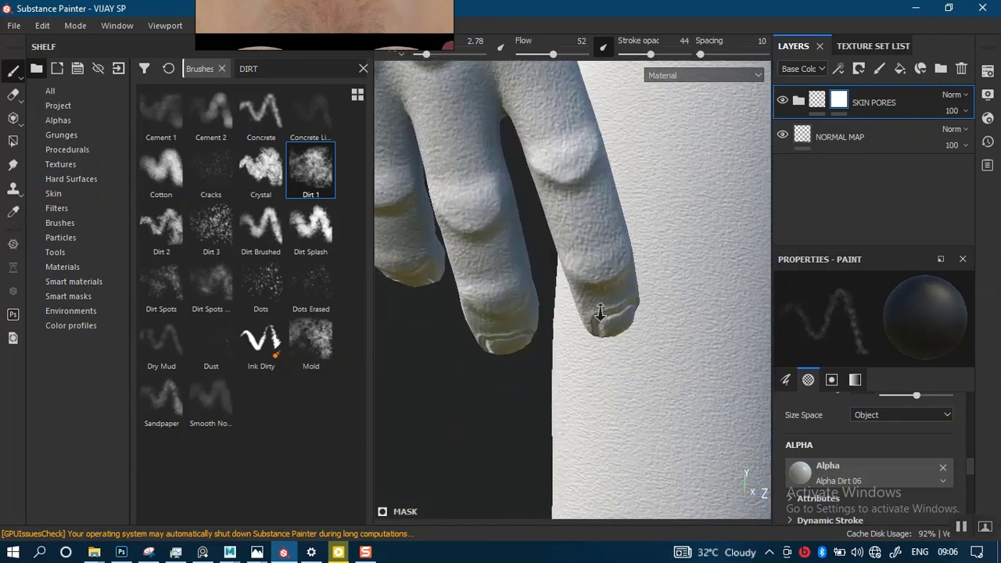
alt+drag(601, 313, 545, 385)
alt+right_drag(545, 385, 558, 422)
alt+drag(558, 422, 641, 387)
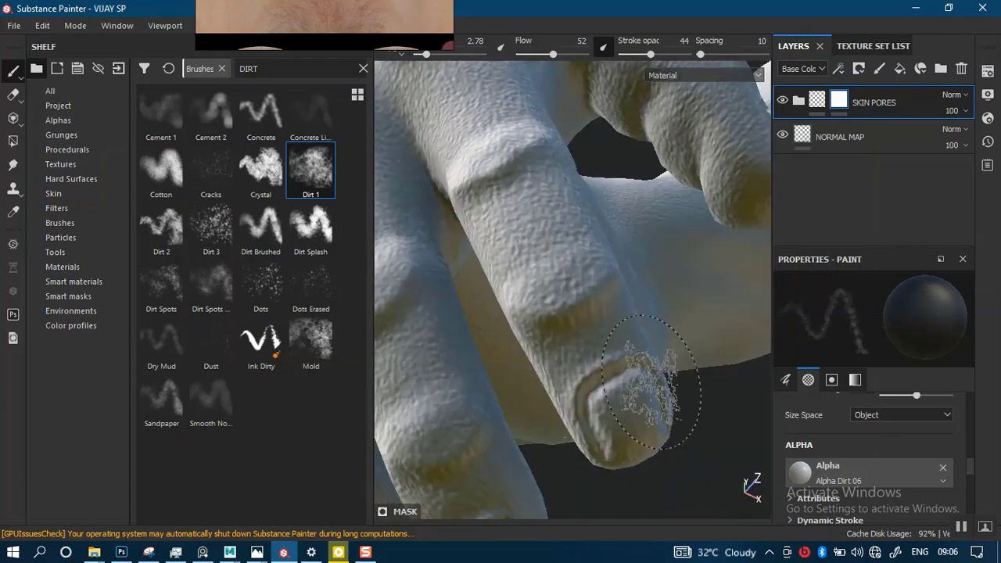
Set stroke opacity and flow to 100, reduce the brush size to 1.12 and paint the pores off the first fingernail.
ctrl+right_drag(628, 415, 610, 418)
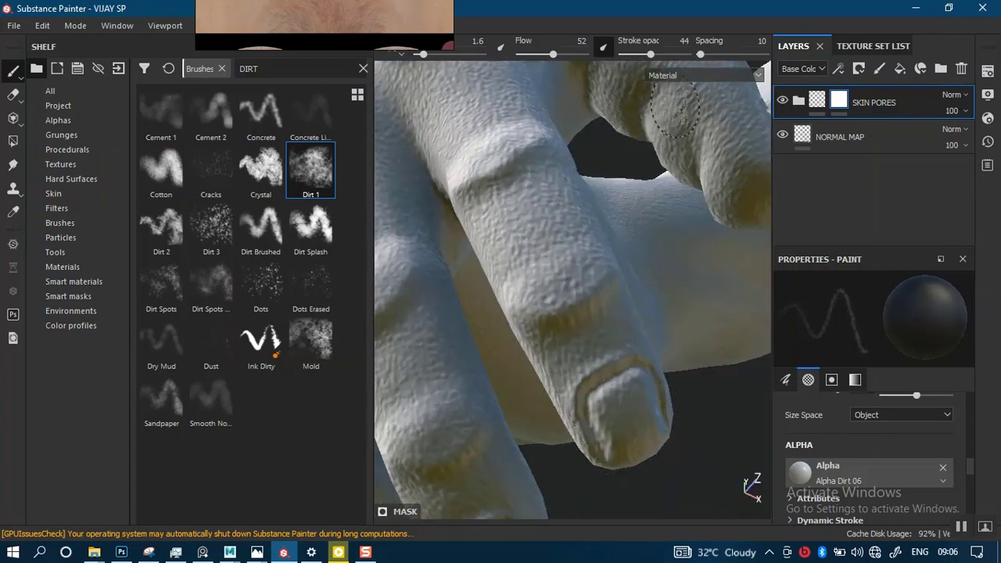
drag(650, 54, 700, 59)
drag(561, 56, 599, 61)
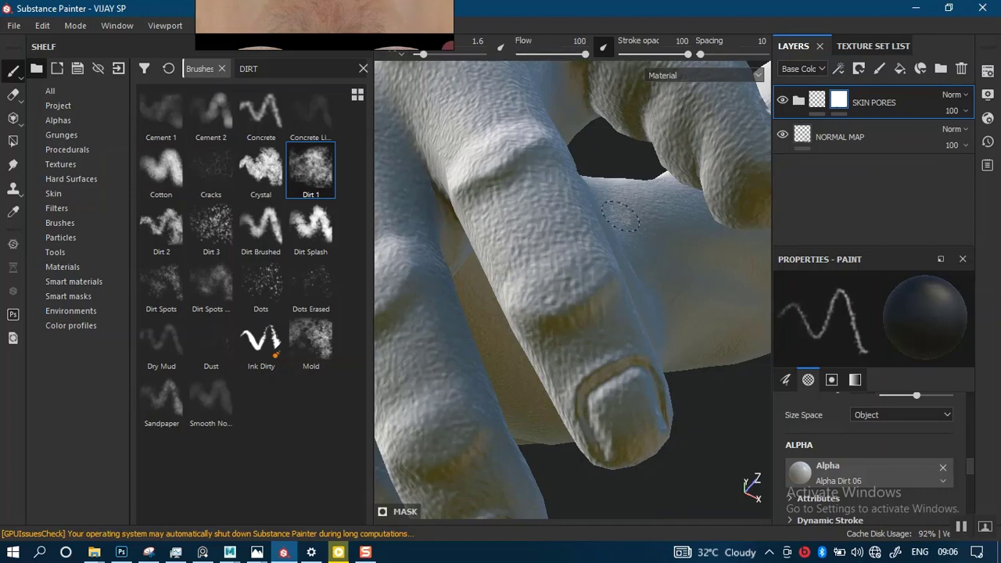
mouse_move(622, 218)
alt+mouse_down()
mouse_move(565, 258)
mouse_move(545, 344)
mouse_move(559, 350)
alt+mouse_up()
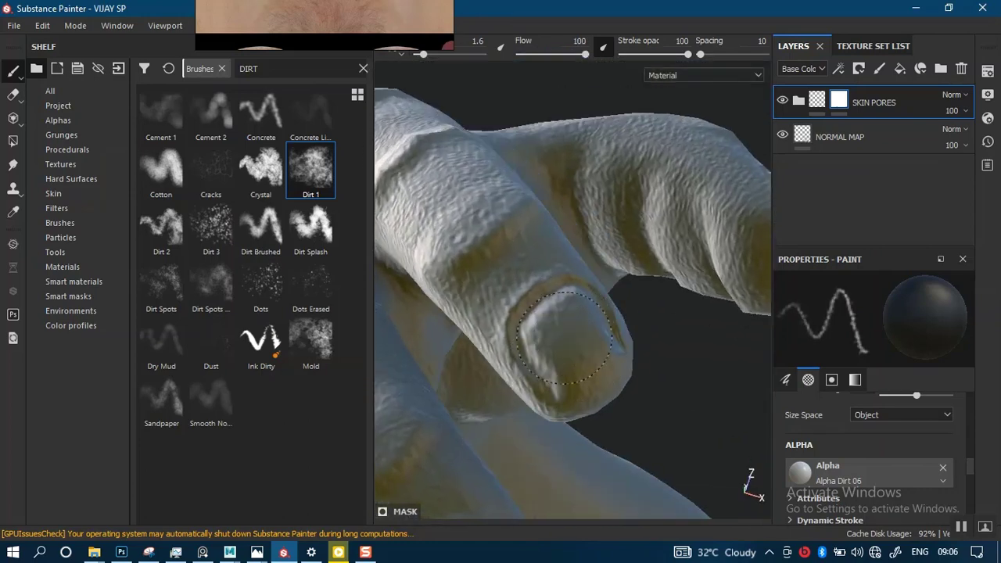
ctrl+right_drag(565, 338, 565, 323)
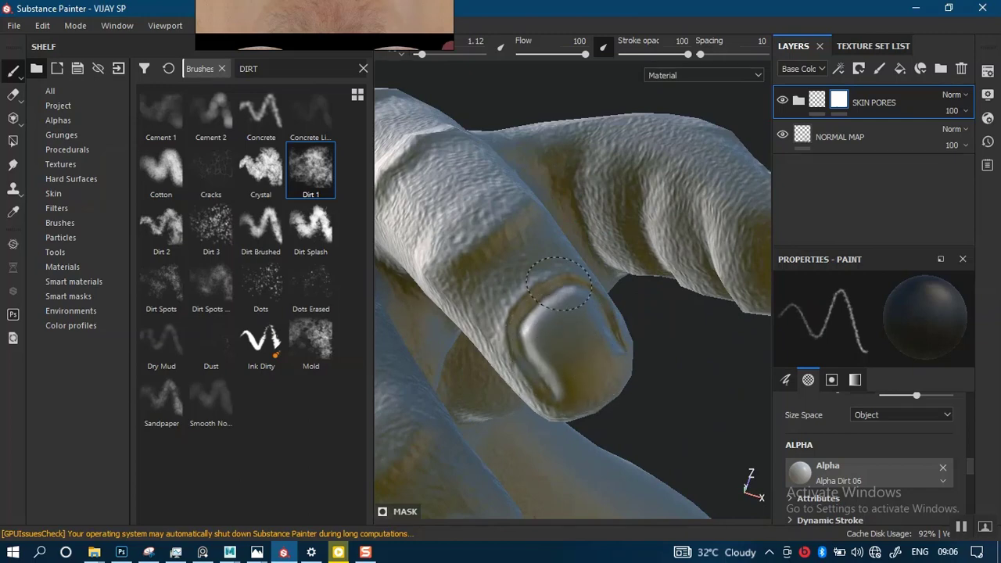
Paint the pore detail away from the thumbnail on the SKIN PORES mask.
mouse_move(612, 307)
alt+mouse_down()
mouse_move(572, 279)
mouse_move(532, 372)
alt+mouse_up()
mouse_move(614, 287)
alt+mouse_down()
mouse_move(594, 297)
mouse_move(626, 344)
mouse_move(619, 273)
alt+mouse_up()
mouse_move(619, 273)
alt+right_down()
mouse_move(596, 270)
mouse_move(630, 308)
alt+right_up()
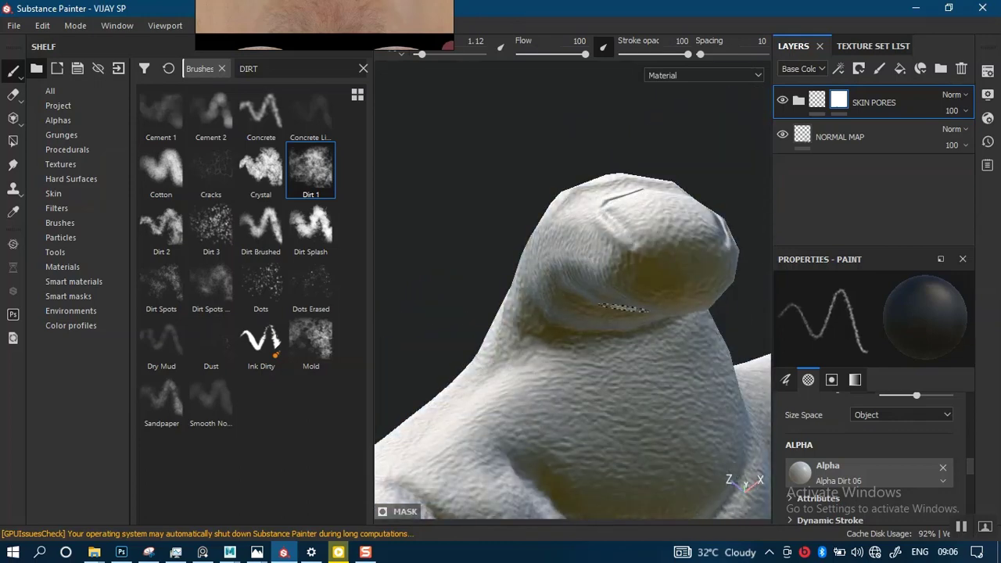
mouse_move(630, 308)
alt+mouse_down()
mouse_move(594, 380)
mouse_move(573, 358)
alt+mouse_up()
alt+middle_drag(574, 358, 574, 283)
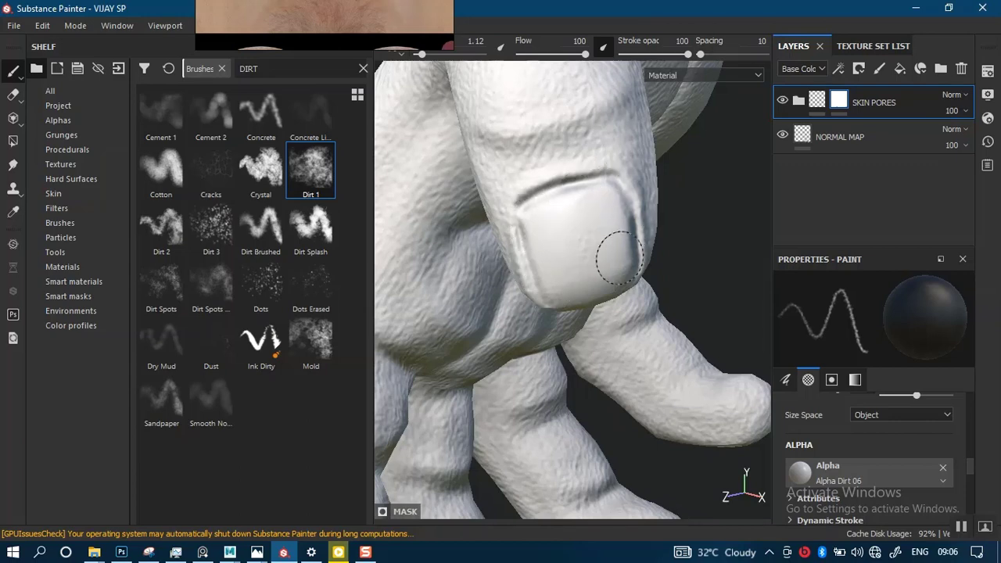
Paint the pore detail away from the remaining fingernails of the hand.
mouse_move(605, 329)
alt+mouse_down()
mouse_move(548, 246)
mouse_move(574, 235)
mouse_move(541, 227)
mouse_move(594, 217)
mouse_move(547, 265)
mouse_move(558, 211)
mouse_move(667, 217)
mouse_move(576, 253)
mouse_move(586, 228)
mouse_move(577, 291)
alt+mouse_up()
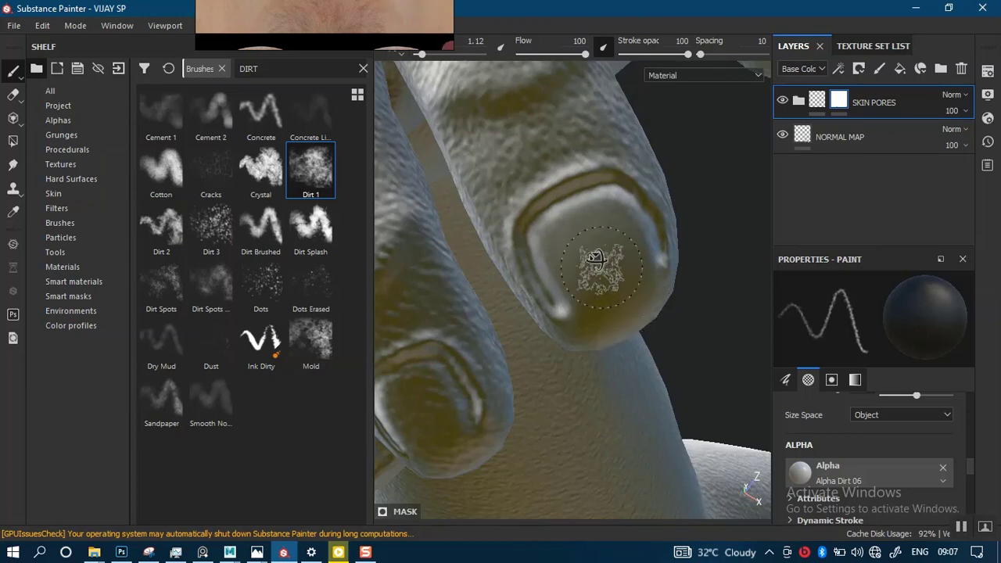
mouse_move(596, 261)
alt+mouse_down()
mouse_move(650, 230)
mouse_move(574, 263)
mouse_move(616, 258)
mouse_move(592, 297)
mouse_move(590, 246)
alt+mouse_up()
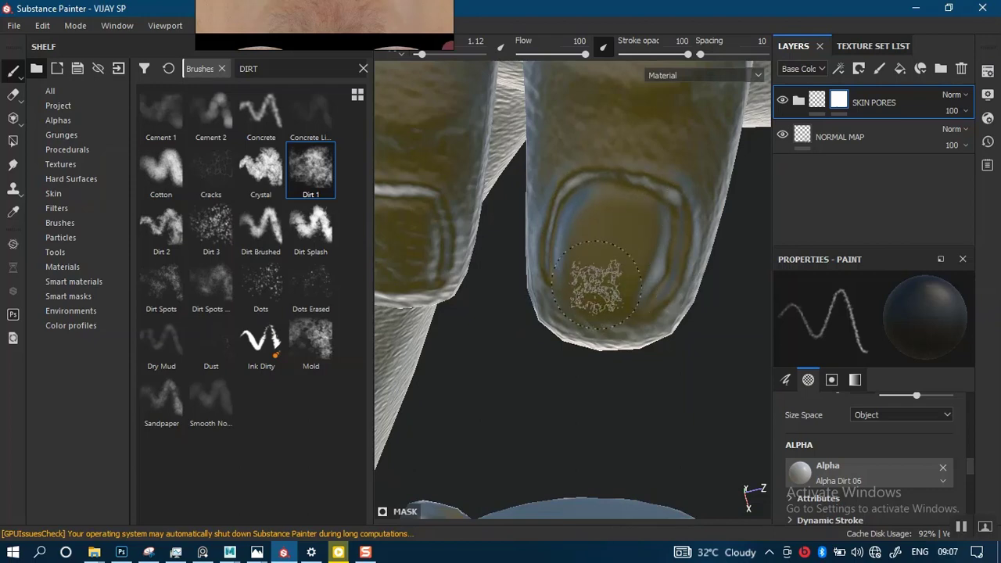
mouse_move(596, 283)
alt+mouse_down()
mouse_move(530, 290)
mouse_move(576, 248)
mouse_move(600, 272)
alt+mouse_up()
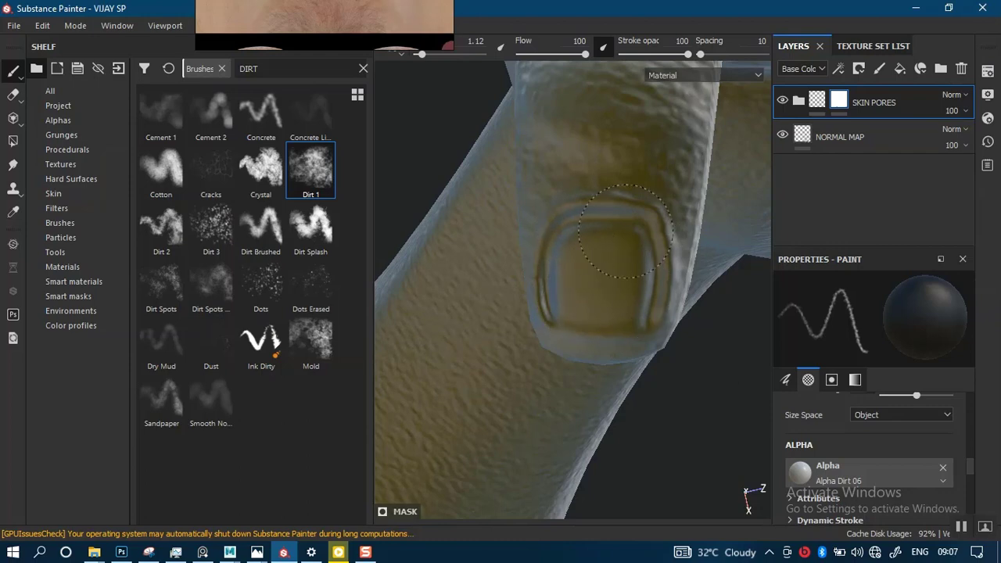
Bring the palm into view, rotate the environment lighting and lower the stroke opacity to 52.
alt+right_drag(573, 284, 637, 74)
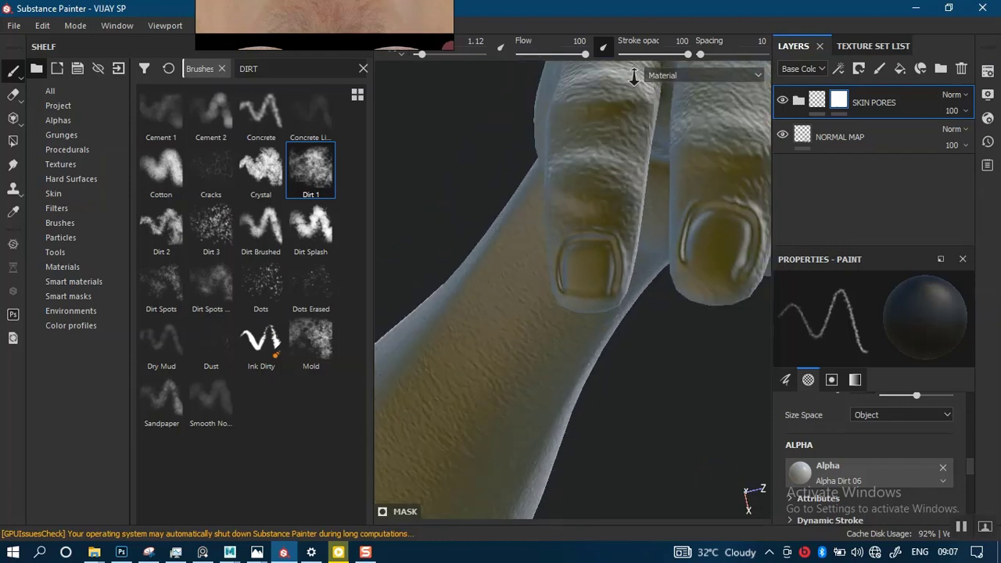
alt+drag(636, 74, 599, 317)
alt+right_drag(599, 318, 626, 219)
alt+middle_drag(626, 219, 630, 184)
alt+drag(630, 185, 527, 205)
alt+middle_drag(527, 205, 550, 286)
alt+right_drag(550, 287, 552, 359)
alt+drag(552, 359, 547, 276)
shift+right_drag(547, 275, 496, 266)
drag(668, 52, 656, 53)
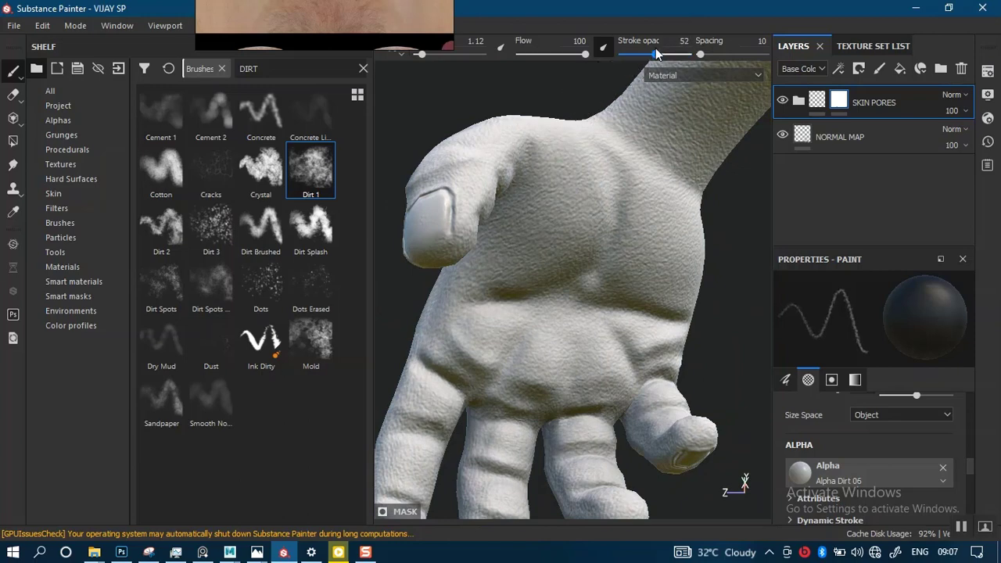
Set the brush flow to 48, stroke opacity to 45 and size to 3.44 for fading the palm's pores.
click(550, 54)
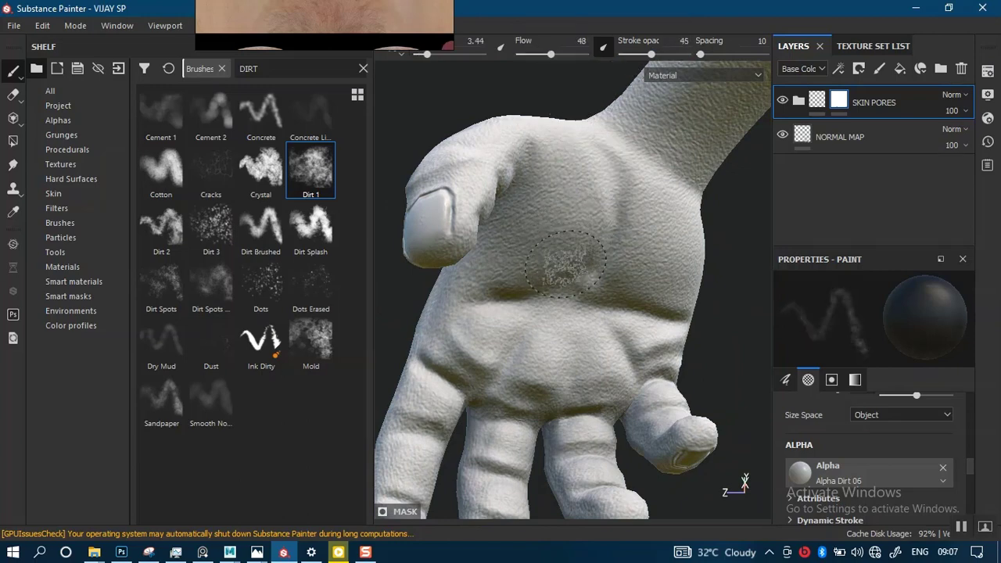
alt+right_drag(565, 264, 595, 237)
alt+drag(594, 237, 529, 231)
alt+right_drag(529, 231, 559, 233)
alt+middle_drag(559, 234, 513, 235)
alt+right_drag(512, 235, 469, 245)
alt+middle_drag(469, 246, 584, 216)
alt+right_drag(585, 216, 547, 66)
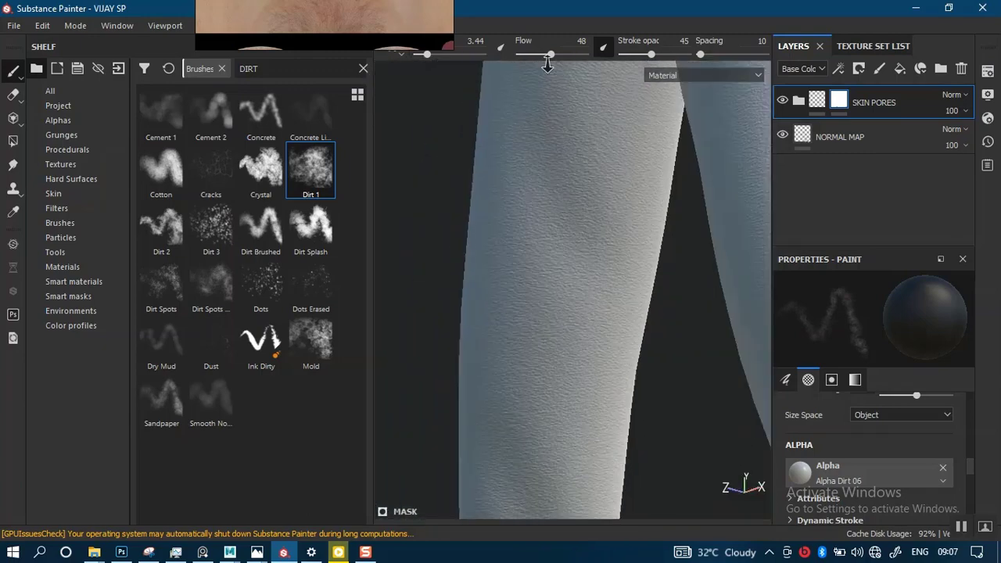
alt+middle_drag(554, 88, 549, 232)
mouse_move(505, 141)
alt+middle_down()
mouse_move(520, 251)
mouse_move(666, 190)
alt+middle_up()
alt+middle_drag(497, 296, 677, 188)
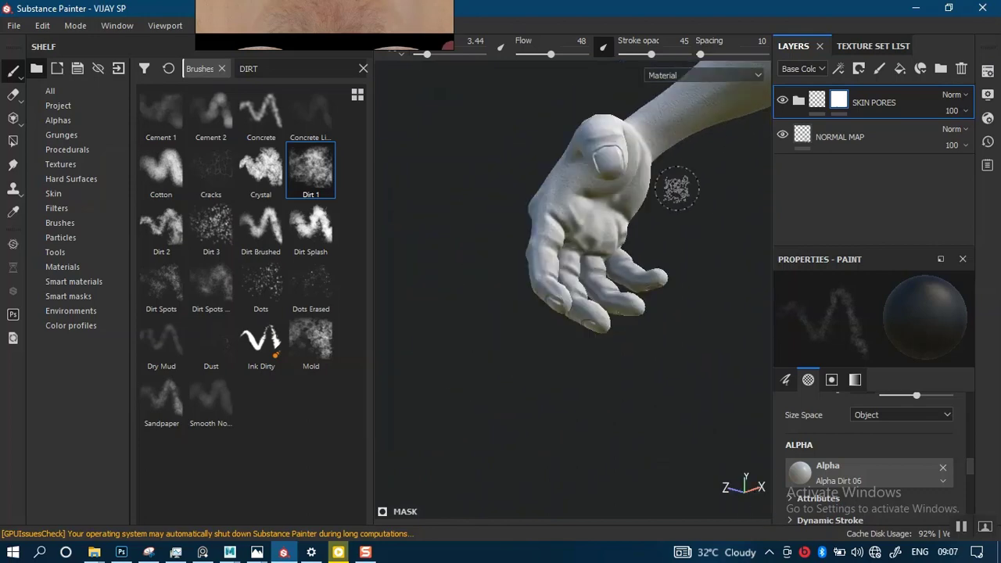
Raise the stroke opacity to 75 and fade the pores across the palm on the SKIN PORES mask.
alt+drag(678, 189, 540, 254)
alt+right_drag(540, 254, 586, 284)
alt+drag(586, 284, 552, 258)
alt+middle_drag(551, 258, 540, 168)
alt+drag(540, 168, 603, 162)
alt+middle_drag(603, 161, 531, 302)
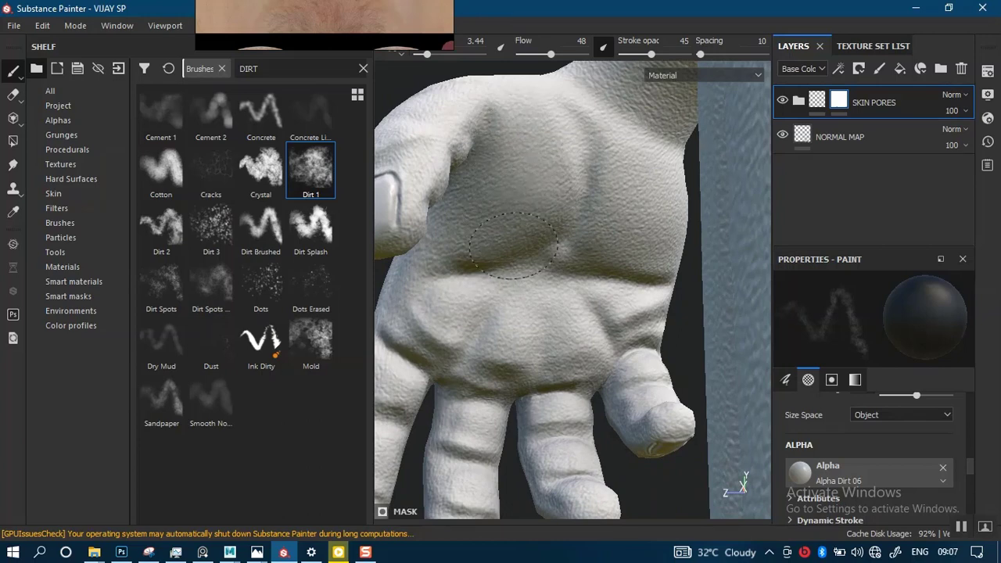
drag(647, 51, 670, 53)
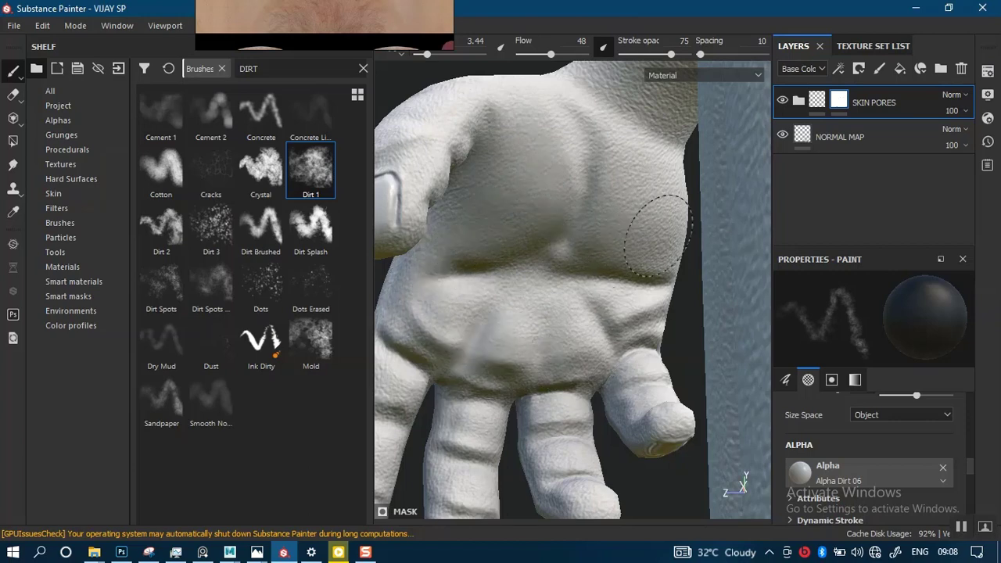
Fade the pores on the underside of the thumb and the adjoining part of the palm.
alt+right_drag(449, 180, 578, 199)
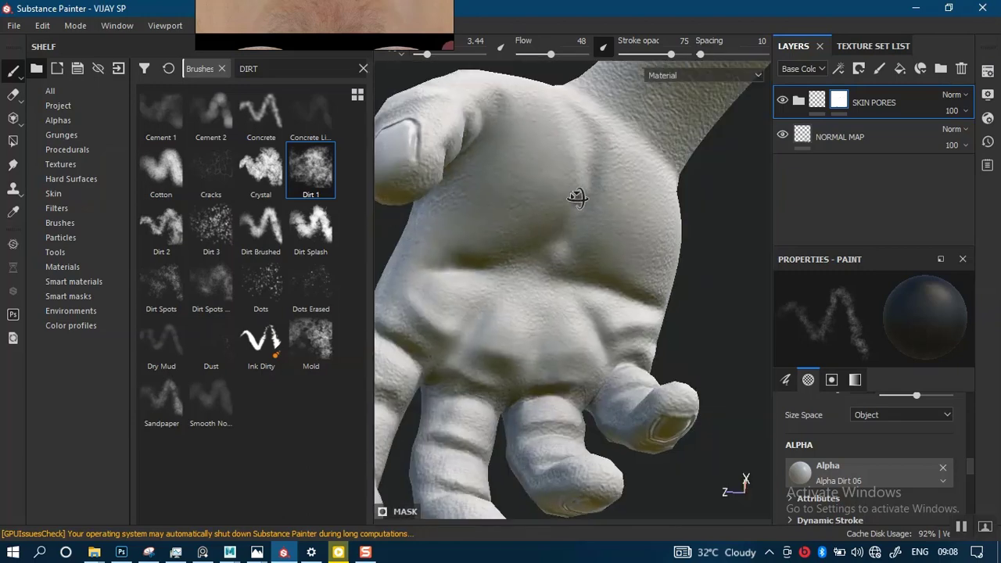
alt+middle_drag(579, 198, 648, 276)
alt+drag(648, 277, 632, 213)
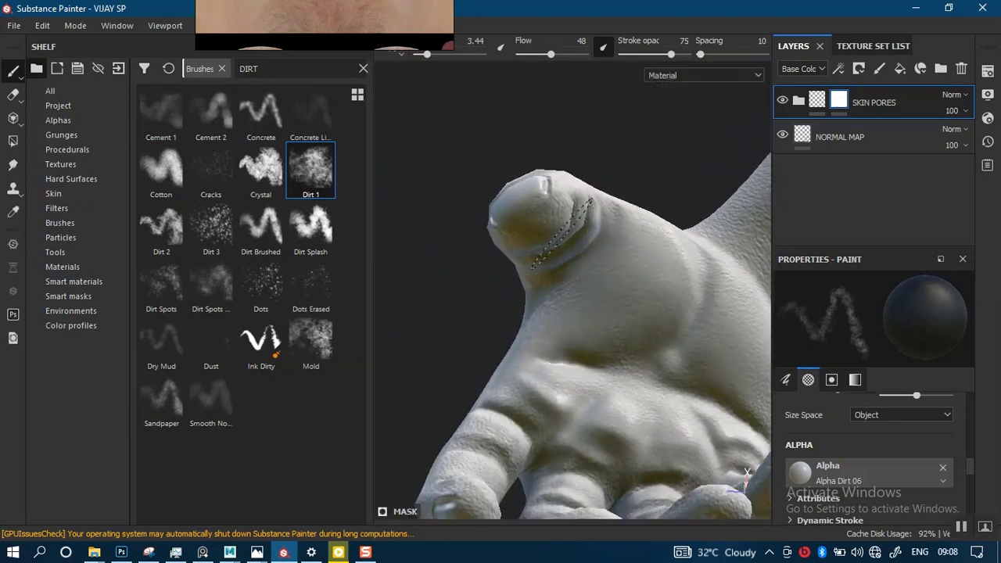
mouse_move(592, 252)
alt+mouse_down()
mouse_move(617, 373)
mouse_move(596, 293)
mouse_move(603, 234)
alt+mouse_up()
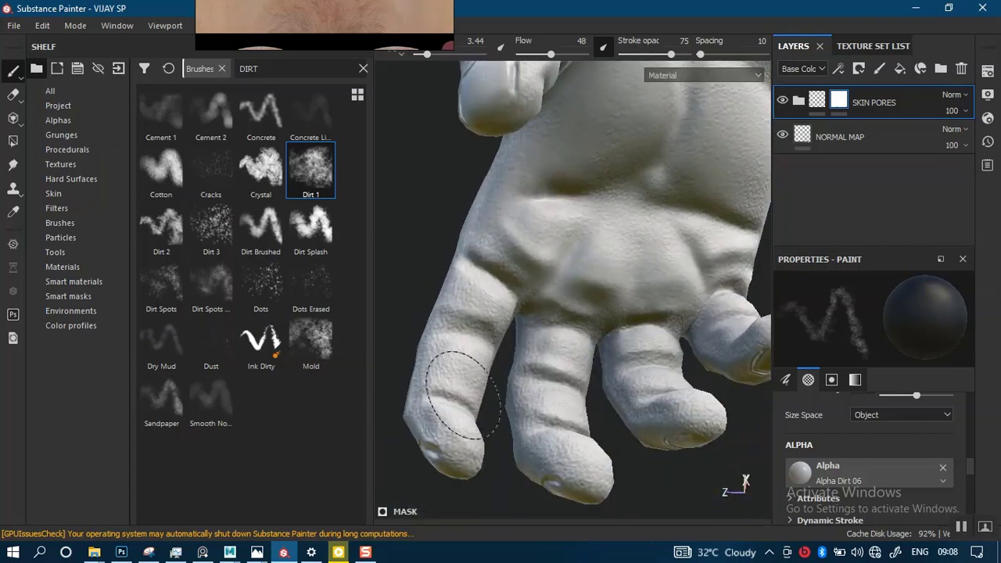
Fade the pores along the palm side of the index finger, from its base towards the tip.
alt+right_drag(462, 394, 567, 344)
mouse_move(567, 344)
alt+mouse_down()
mouse_move(590, 288)
mouse_move(679, 284)
mouse_move(576, 299)
alt+mouse_up()
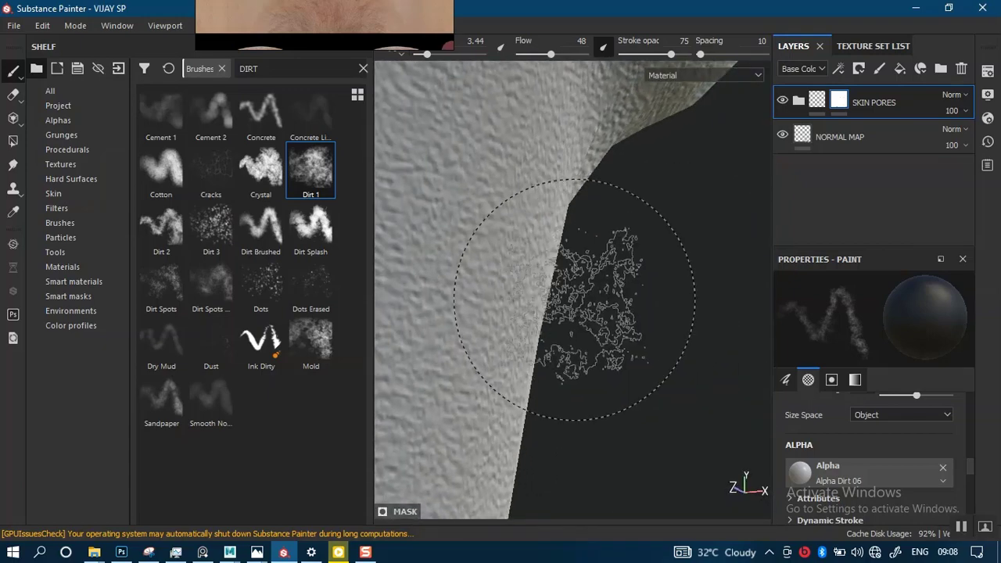
alt+middle_drag(553, 184, 697, 239)
alt+right_drag(697, 239, 603, 78)
alt+middle_drag(544, 219, 755, 262)
alt+middle_drag(461, 196, 720, 317)
alt+middle_drag(564, 229, 739, 254)
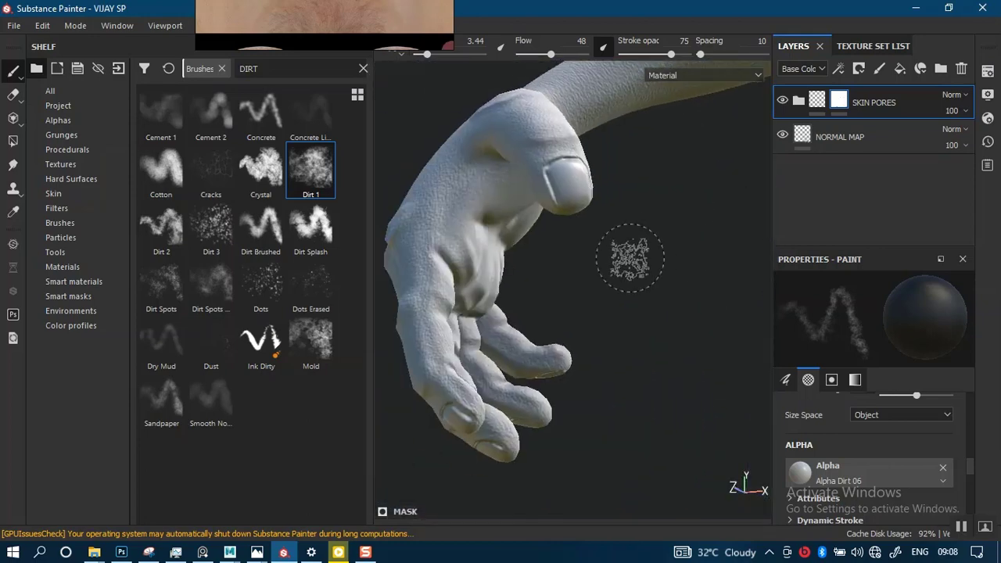
alt+drag(630, 257, 700, 270)
alt+middle_drag(626, 290, 646, 129)
alt+right_drag(621, 252, 616, 382)
alt+drag(654, 264, 547, 241)
alt+middle_drag(539, 193, 525, 269)
alt+drag(469, 184, 523, 169)
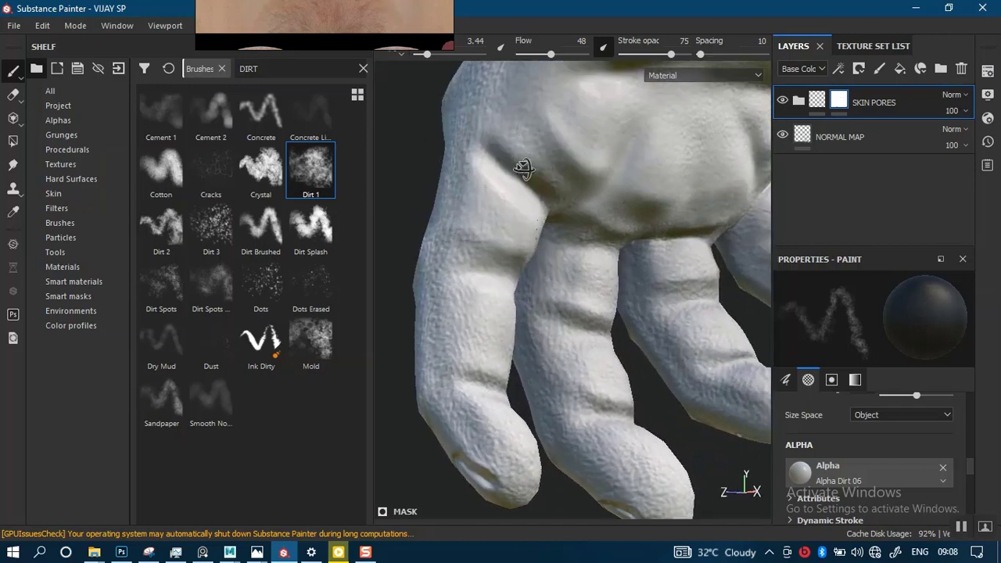
mouse_move(525, 170)
alt+middle_down()
mouse_move(550, 195)
mouse_move(556, 270)
alt+middle_up()
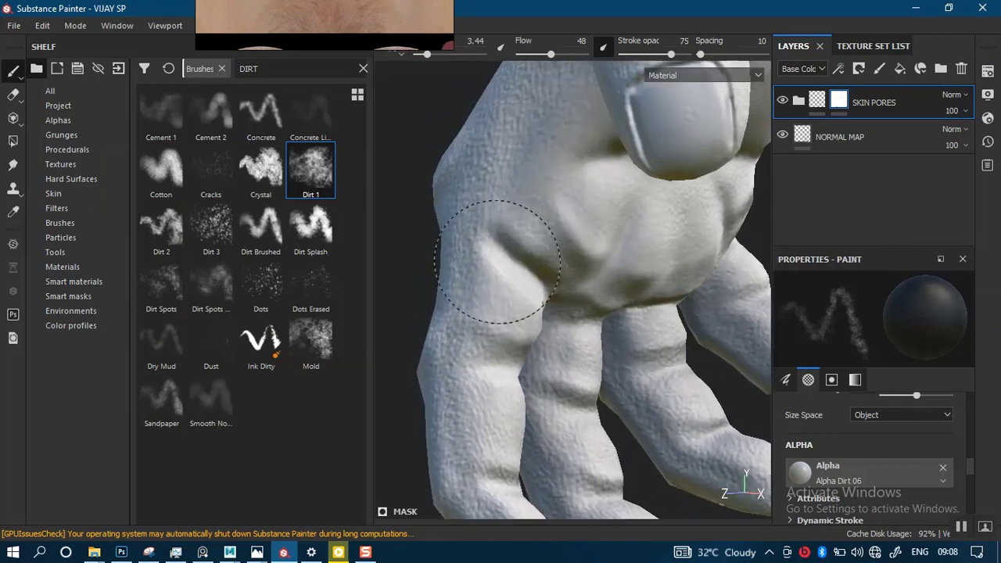
mouse_move(504, 397)
alt+middle_down()
mouse_move(529, 234)
mouse_move(479, 177)
alt+middle_up()
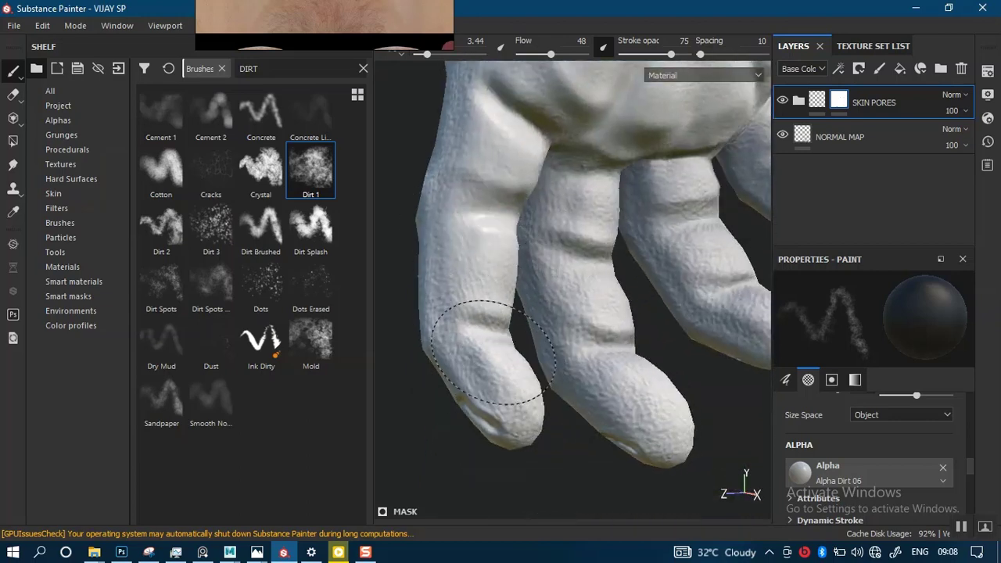
Move the view off the body surface and frame the whole character.
scroll(480, 206, up, 5)
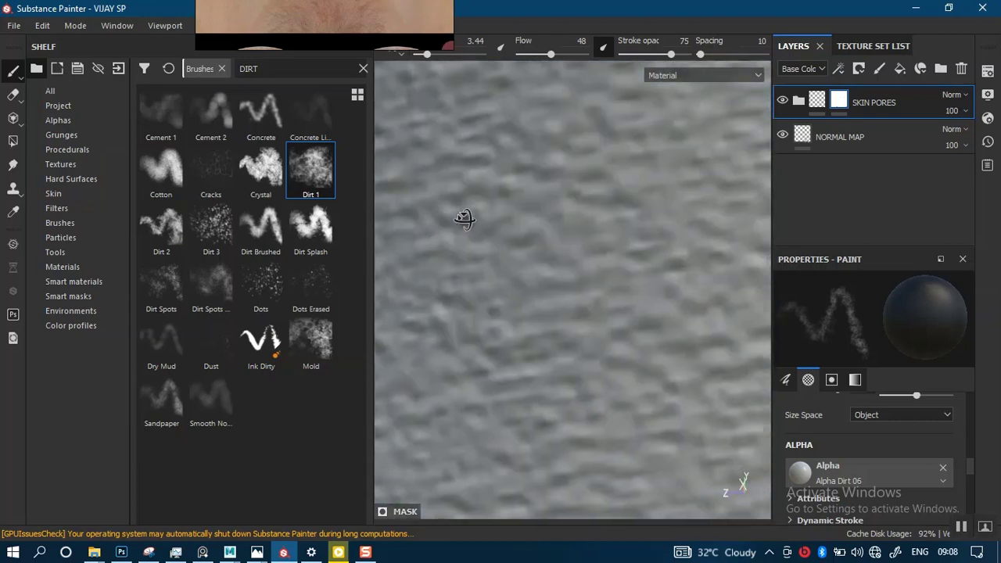
alt+middle_drag(465, 220, 722, 221)
alt+middle_drag(485, 242, 696, 258)
mouse_move(508, 258)
alt+middle_down()
mouse_move(696, 273)
mouse_move(770, 292)
alt+middle_up()
alt+middle_drag(485, 291, 590, 298)
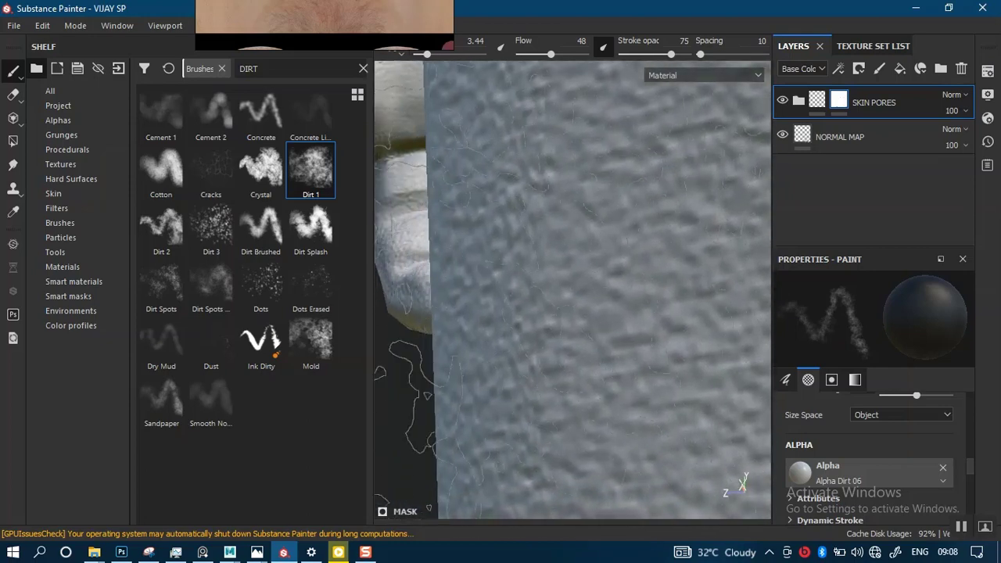
alt+middle_drag(681, 295, 797, 298)
alt+right_drag(623, 287, 640, 58)
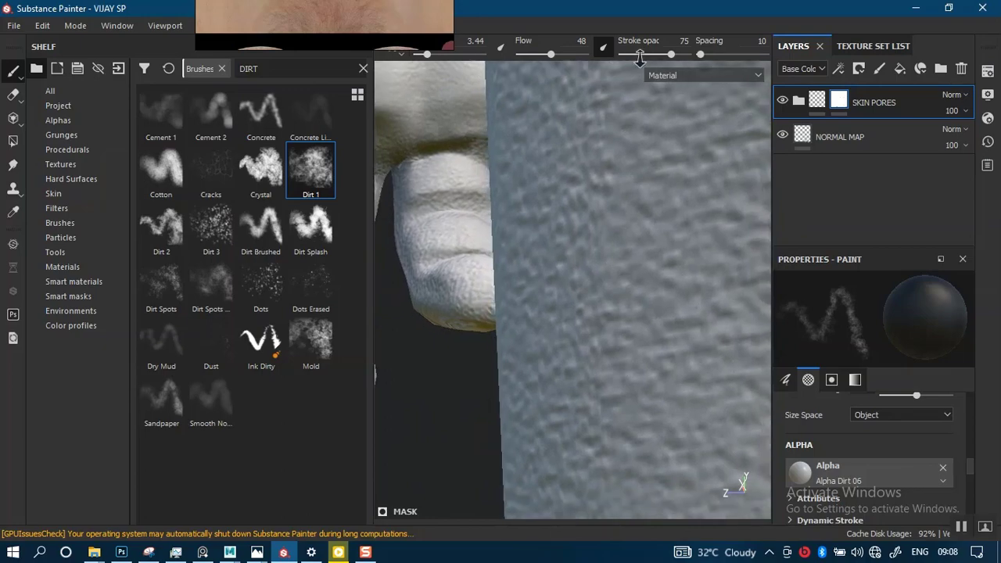
alt+middle_drag(713, 291, 792, 289)
alt+middle_drag(551, 291, 770, 268)
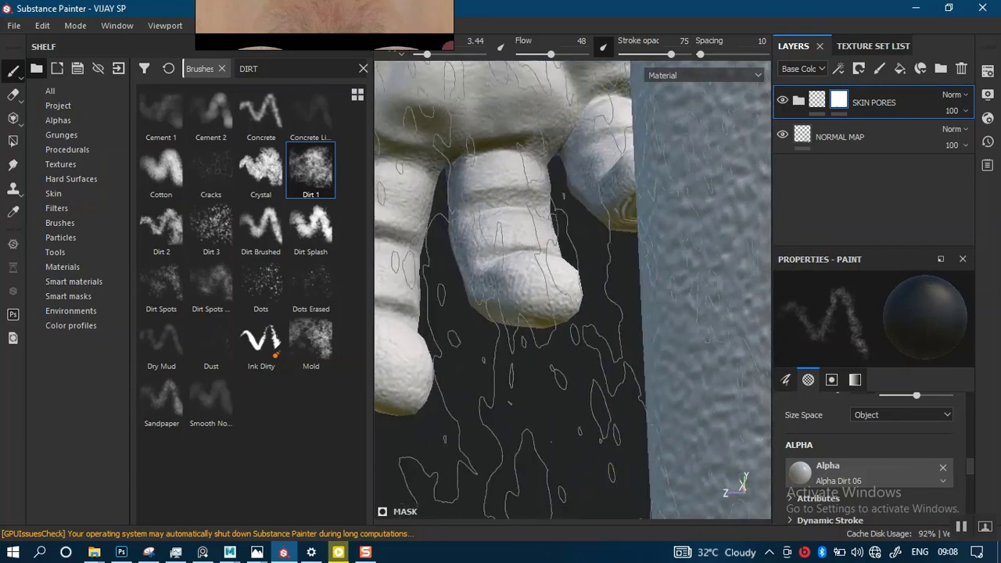
alt+right_drag(576, 116, 582, 78)
mouse_move(579, 235)
alt+right_down()
mouse_move(587, 117)
mouse_move(581, 156)
alt+right_up()
key(f)
alt+right_drag(559, 219, 563, 297)
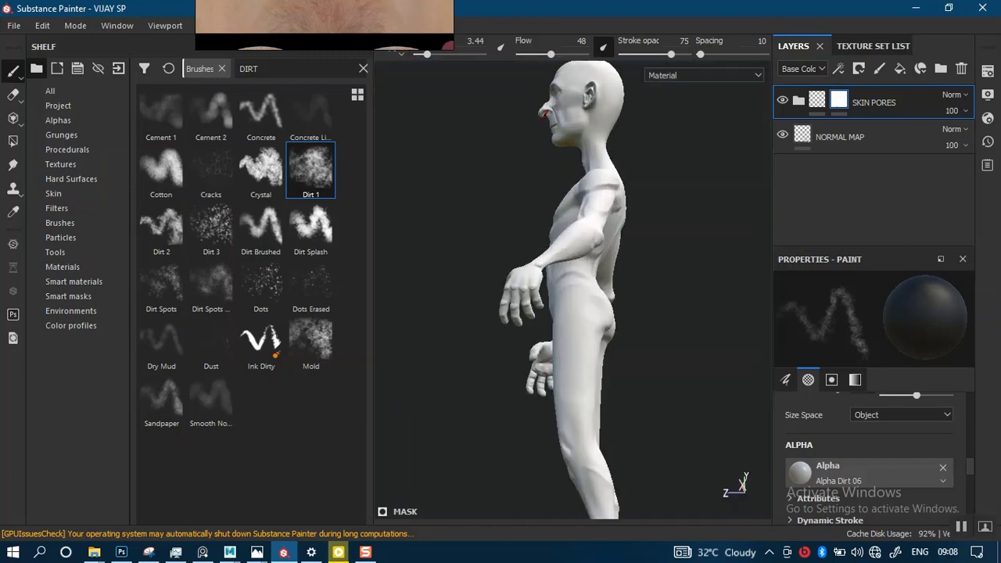
Fade the pores along the palm side of the middle, ring and little fingers.
alt+drag(547, 289, 610, 289)
alt+middle_drag(485, 258, 625, 227)
alt+right_drag(581, 172, 577, 534)
alt+middle_drag(508, 344, 587, 199)
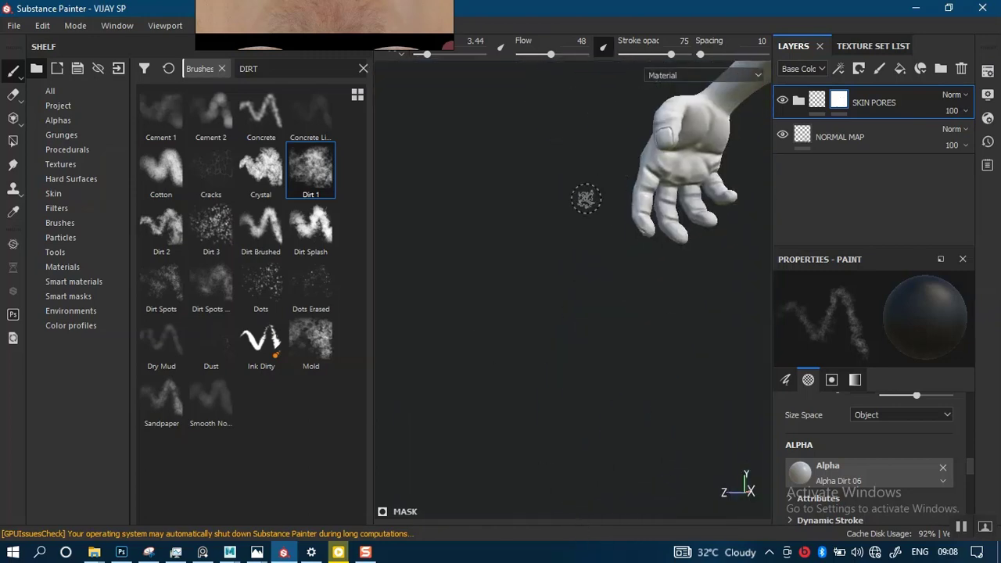
alt+right_drag(586, 199, 584, 501)
alt+middle_drag(727, 233, 567, 209)
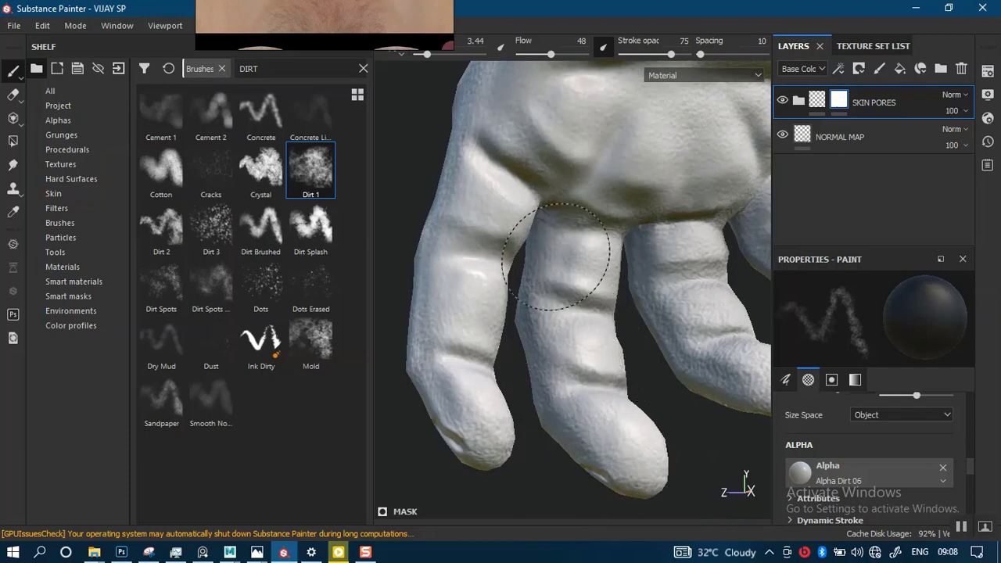
mouse_move(558, 245)
alt+mouse_down()
mouse_move(536, 297)
mouse_move(572, 297)
mouse_move(529, 300)
alt+mouse_up()
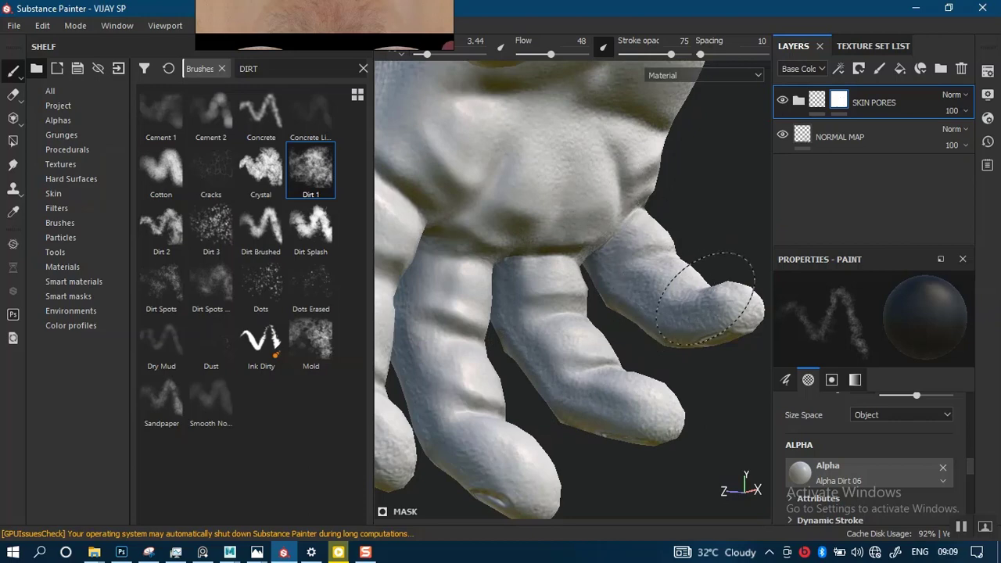
Soften the remaining pores on the lower palm and around the bases of the fingers.
alt+middle_drag(601, 258, 569, 393)
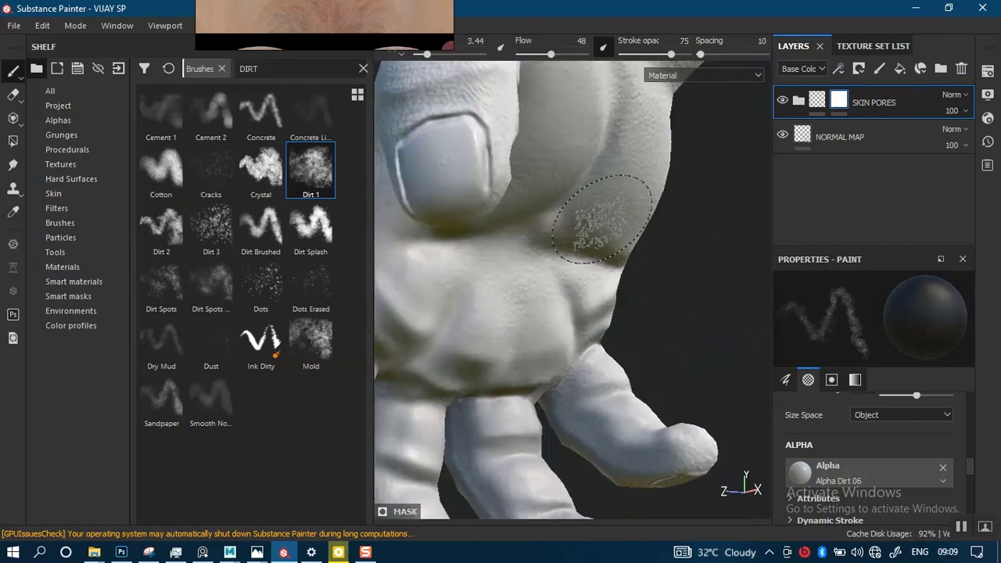
alt+drag(592, 219, 589, 174)
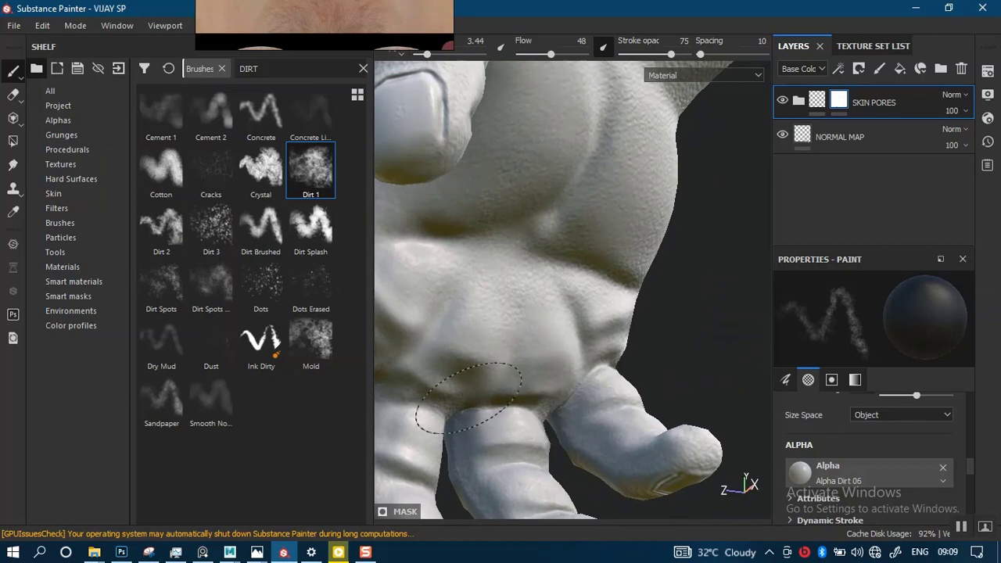
mouse_move(567, 333)
alt+mouse_down()
mouse_move(618, 352)
mouse_move(586, 356)
alt+mouse_up()
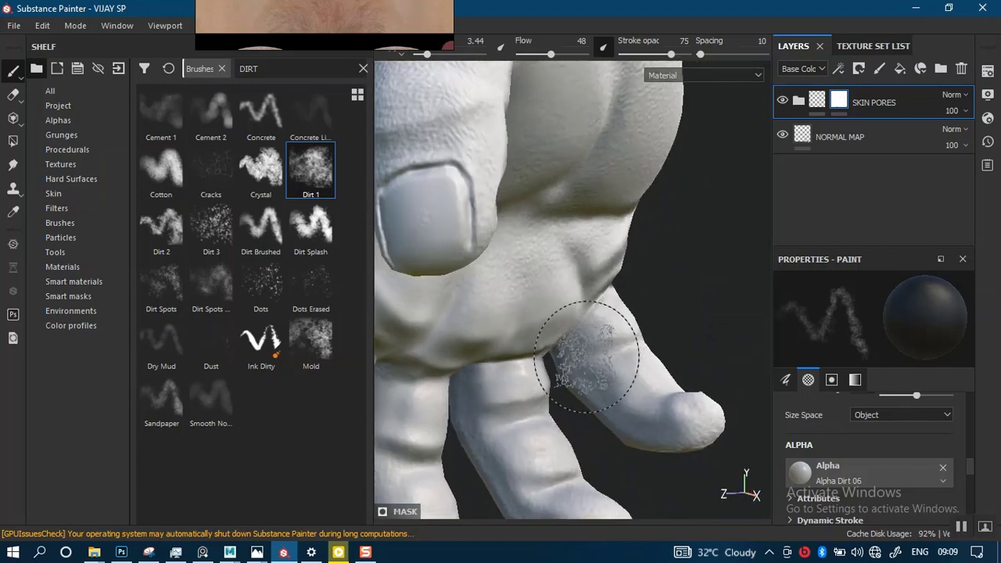
Fade the pores along the palm's outer edge and the base and side of the little finger.
alt+right_drag(594, 226, 543, 133)
mouse_move(532, 266)
alt+mouse_down()
mouse_move(574, 263)
mouse_move(630, 227)
alt+mouse_up()
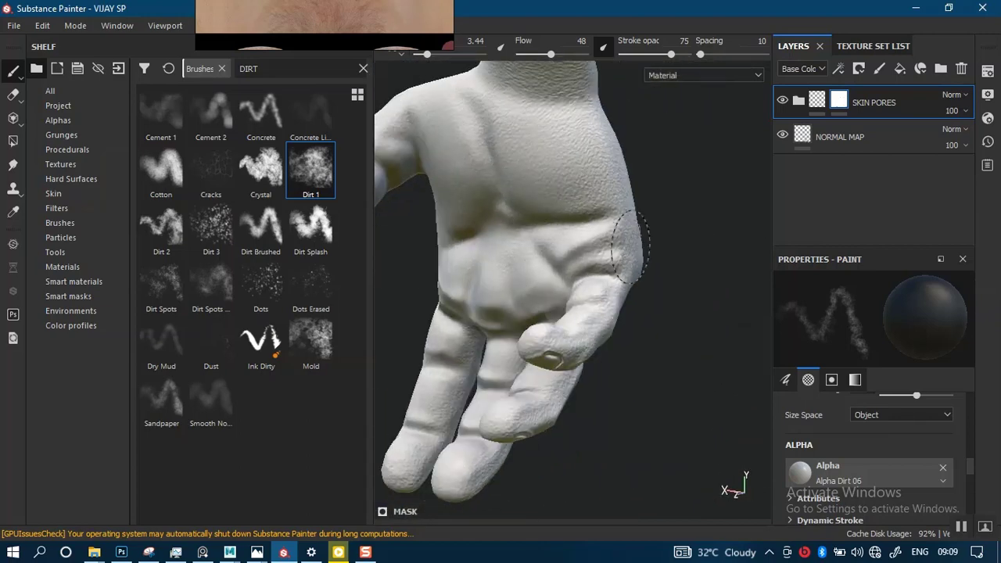
alt+right_drag(626, 222, 590, 224)
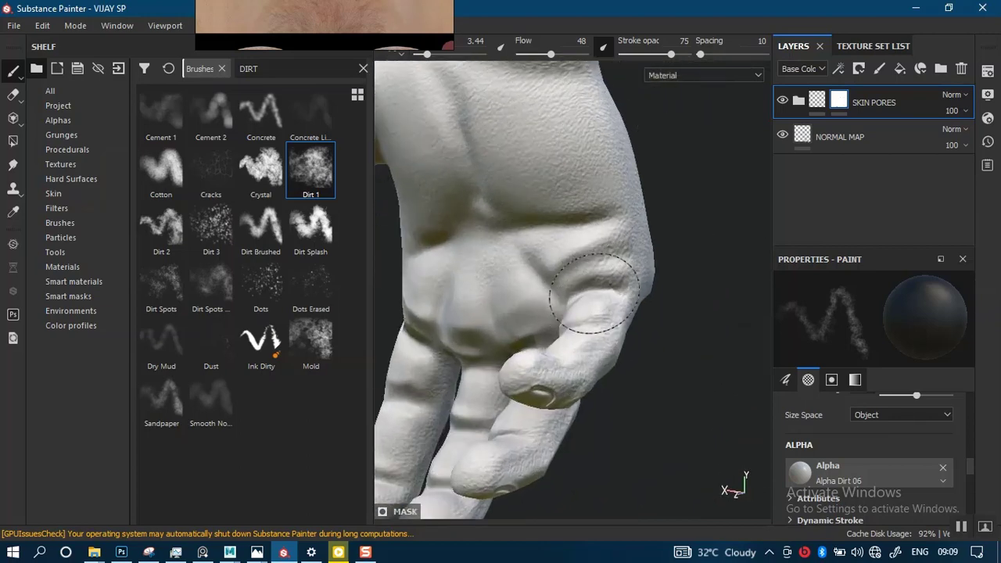
alt+drag(548, 361, 622, 264)
alt+right_drag(621, 264, 648, 358)
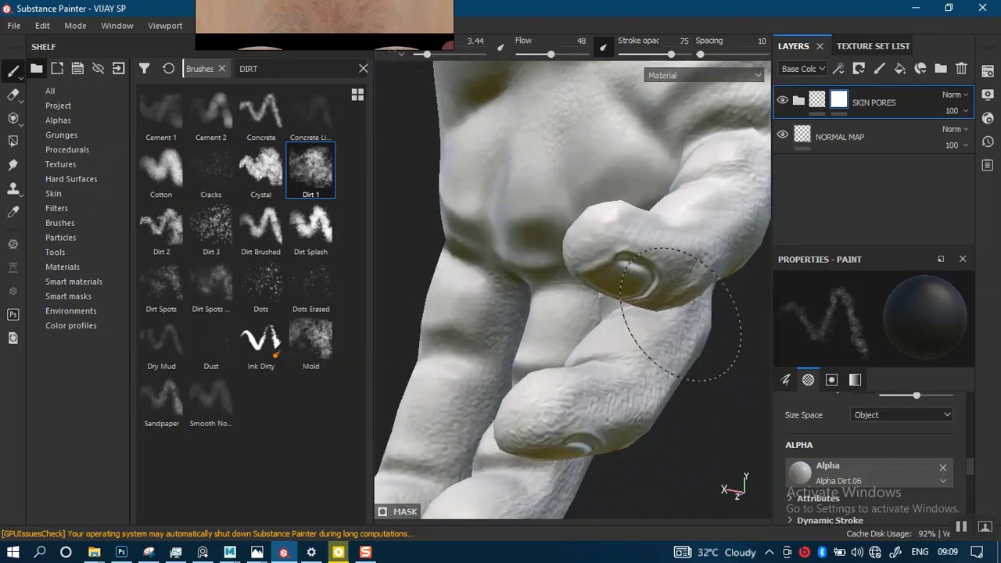
Fade the pores on the fingertips, reduce the brush size to 2.12 and touch up the inner side of the index finger.
mouse_move(598, 360)
alt+mouse_down()
mouse_move(592, 283)
mouse_move(649, 266)
alt+mouse_up()
alt+drag(701, 200, 665, 226)
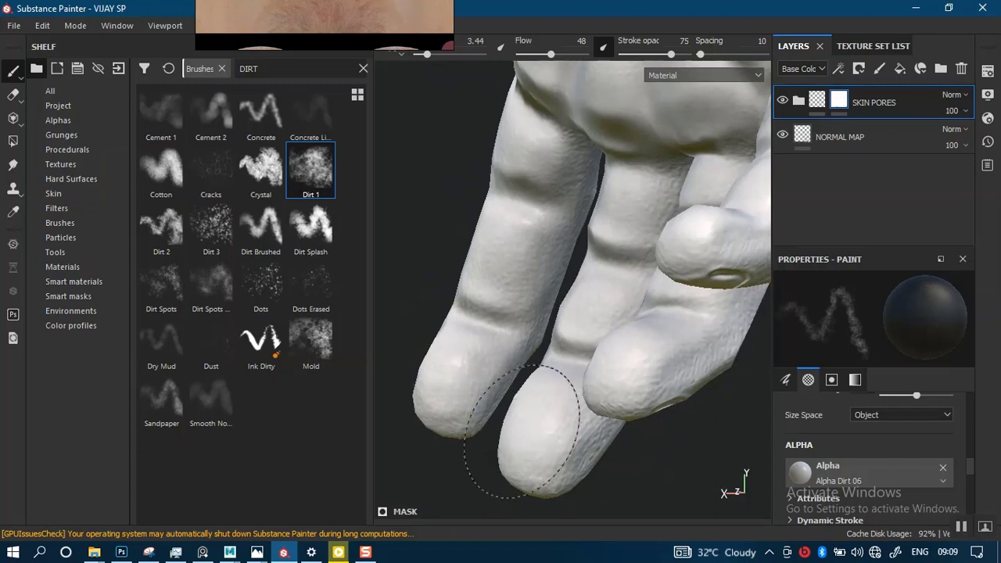
click(554, 412)
ctrl+right_drag(553, 428, 536, 428)
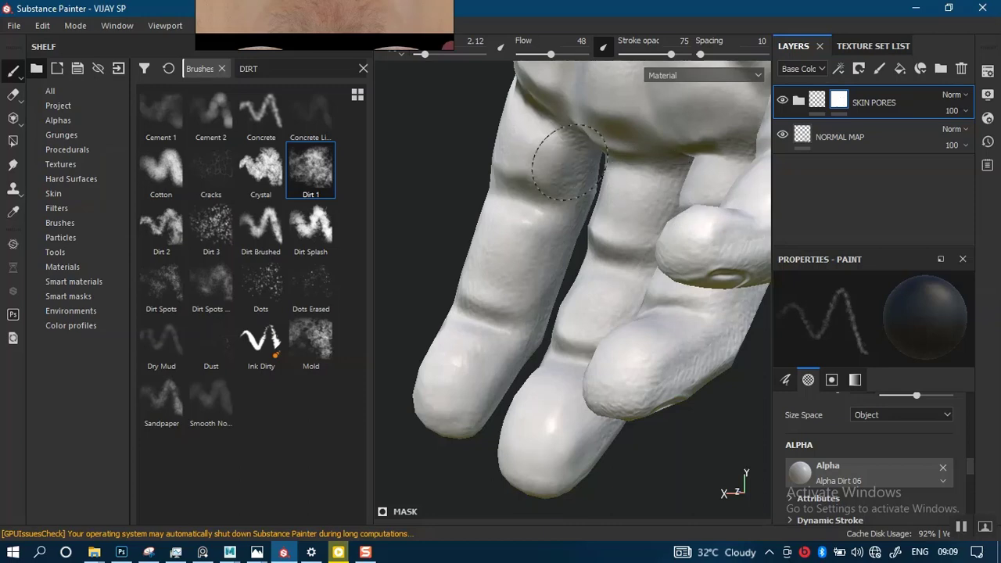
Soften the skin pores on the fingers by painting the SKIN PORES mask with the Dirt 1 brush.
alt+drag(599, 299, 654, 279)
alt+middle_drag(667, 277, 568, 274)
alt+drag(568, 274, 558, 258)
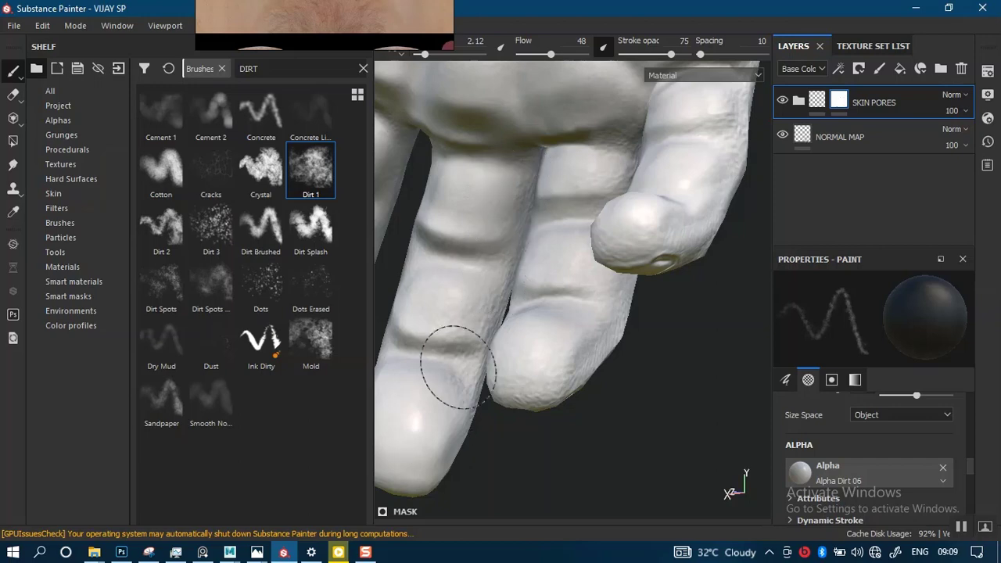
click(562, 232)
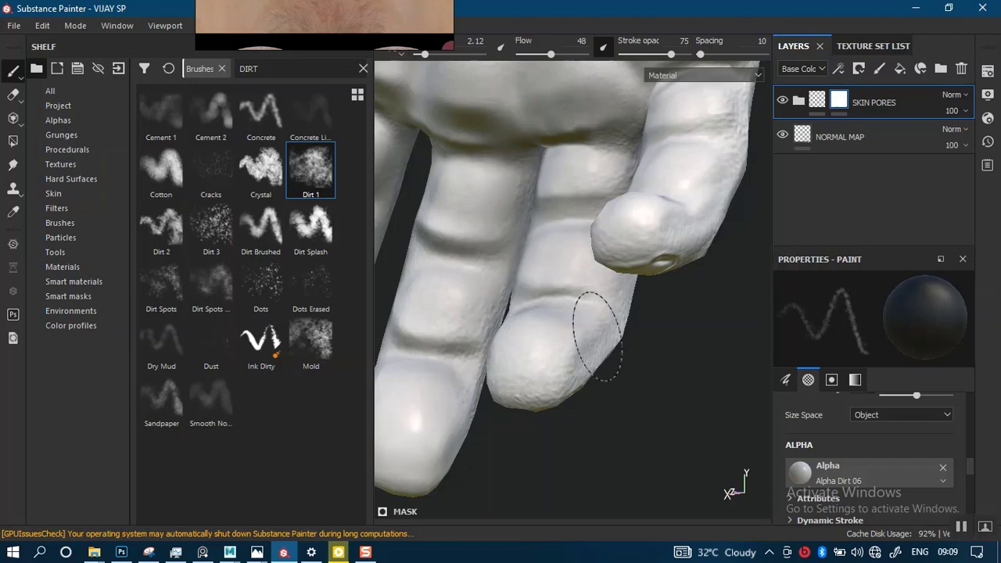
mouse_move(551, 300)
alt+mouse_down()
mouse_move(607, 300)
mouse_move(462, 251)
alt+mouse_up()
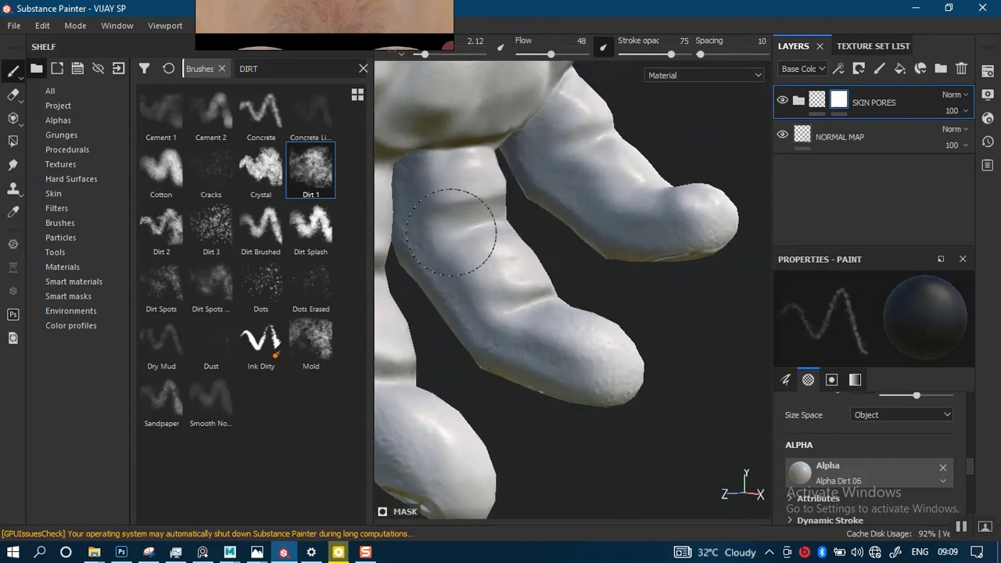
mouse_move(600, 219)
alt+mouse_down()
mouse_move(598, 242)
mouse_move(553, 302)
mouse_move(425, 234)
alt+mouse_up()
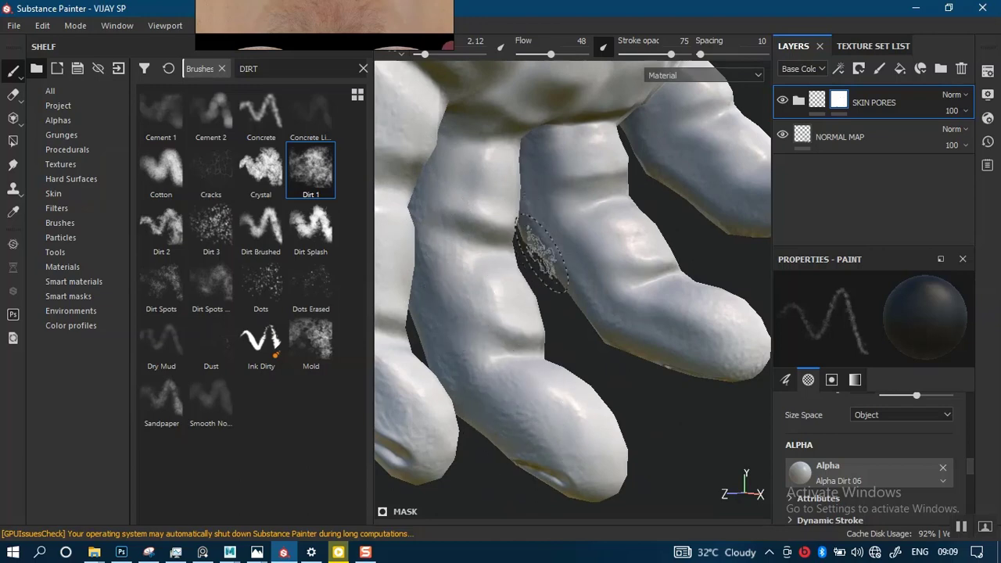
Turn on symmetry and start painting the pores off the lips in the SKIN PORES mask.
key(f)
key(l)
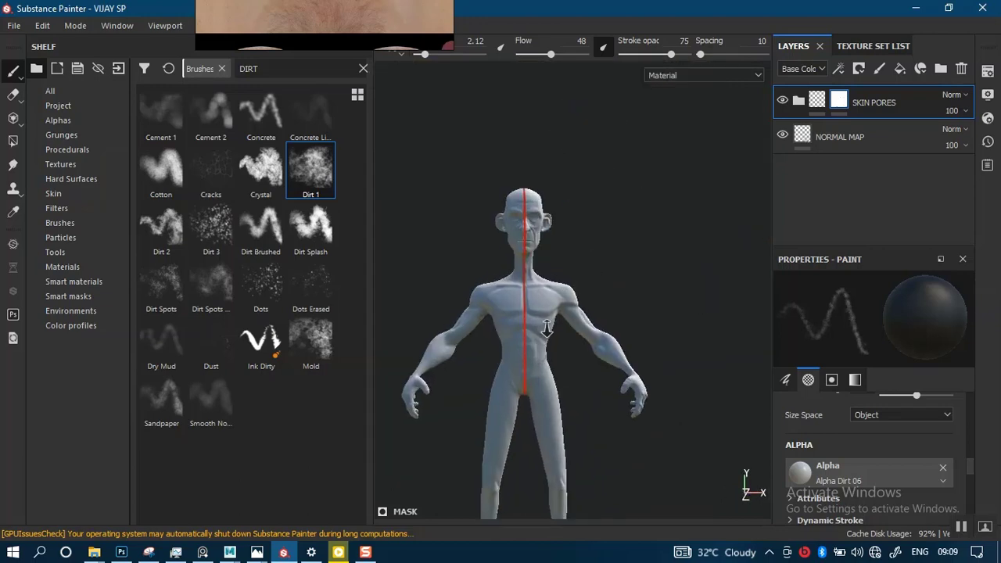
mouse_move(547, 329)
alt+right_down()
mouse_move(532, 326)
mouse_move(522, 345)
alt+right_up()
alt+middle_drag(501, 340, 584, 349)
alt+right_drag(579, 285, 605, 393)
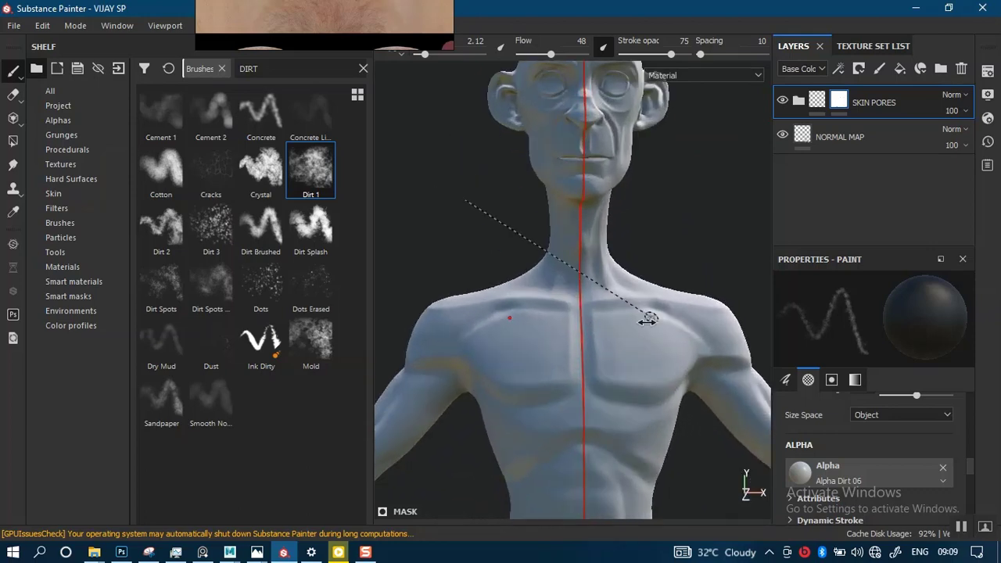
shift+right_drag(647, 321, 603, 315)
alt+middle_drag(604, 310, 557, 389)
alt+right_drag(570, 257, 545, 491)
alt+middle_drag(550, 302, 591, 305)
alt+right_drag(585, 321, 582, 478)
alt+middle_drag(540, 332, 596, 239)
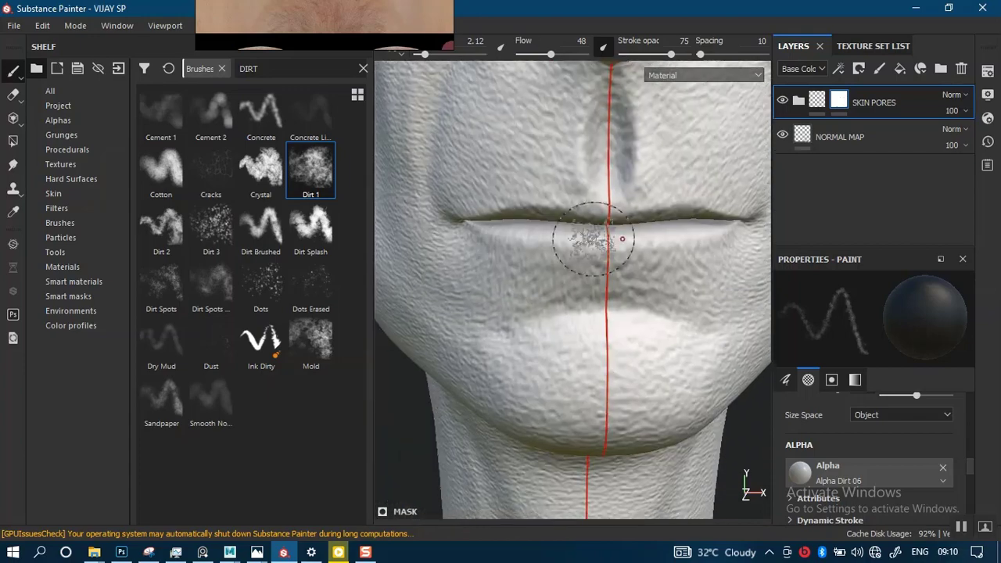
mouse_move(581, 194)
alt+right_down()
mouse_move(601, 333)
mouse_move(593, 247)
alt+right_up()
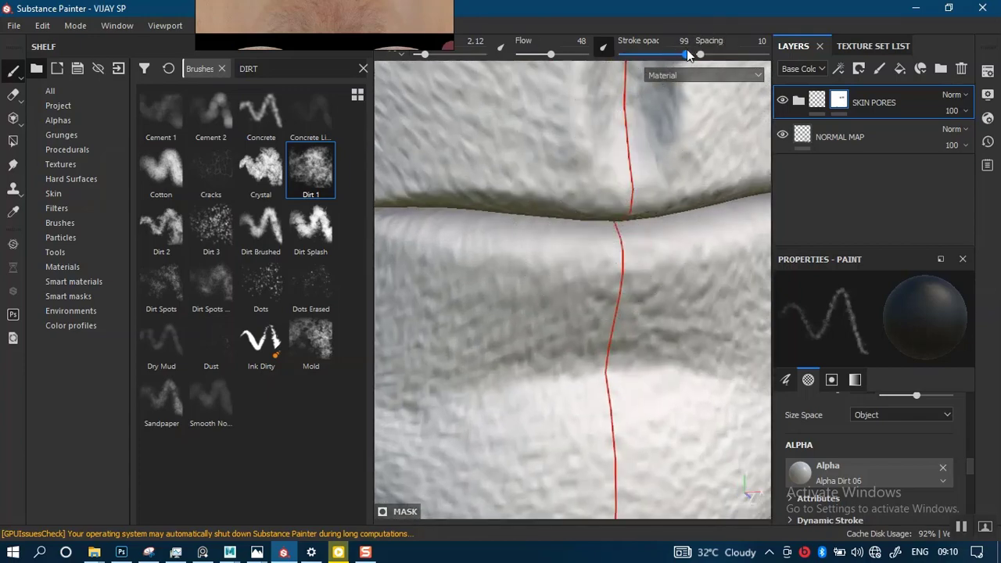
Mask out the pores along the lower lip with a 0.74 brush at flow 94 and stroke opacity 100.
drag(552, 57, 580, 55)
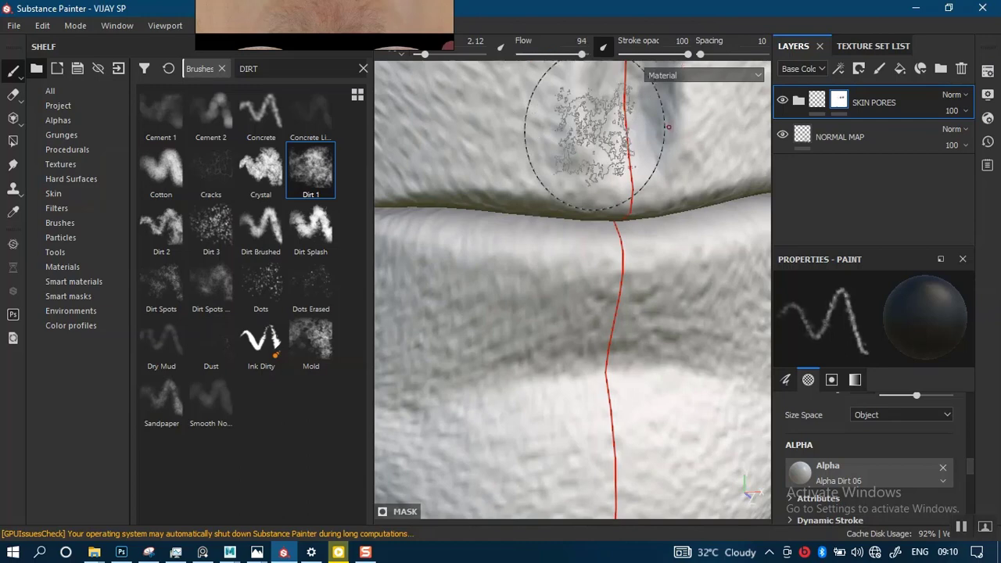
key([)
key([)
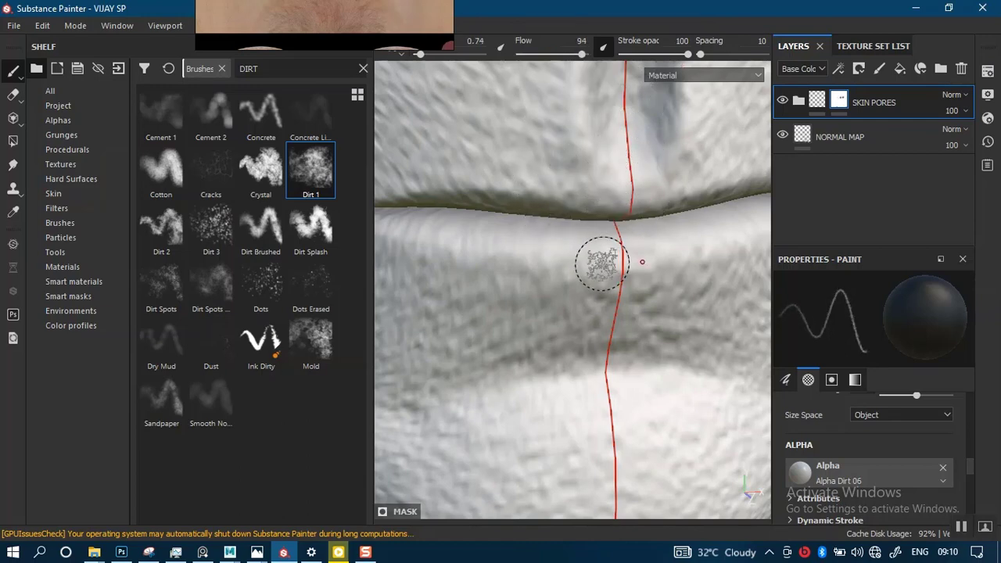
mouse_move(602, 264)
alt+mouse_down()
mouse_move(632, 242)
mouse_move(614, 231)
alt+mouse_up()
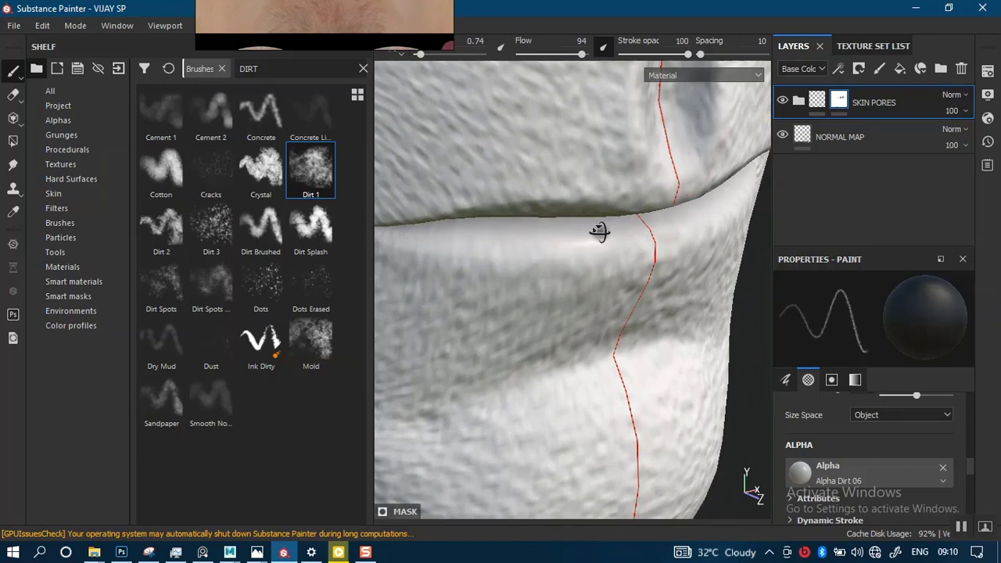
alt+drag(599, 232, 682, 234)
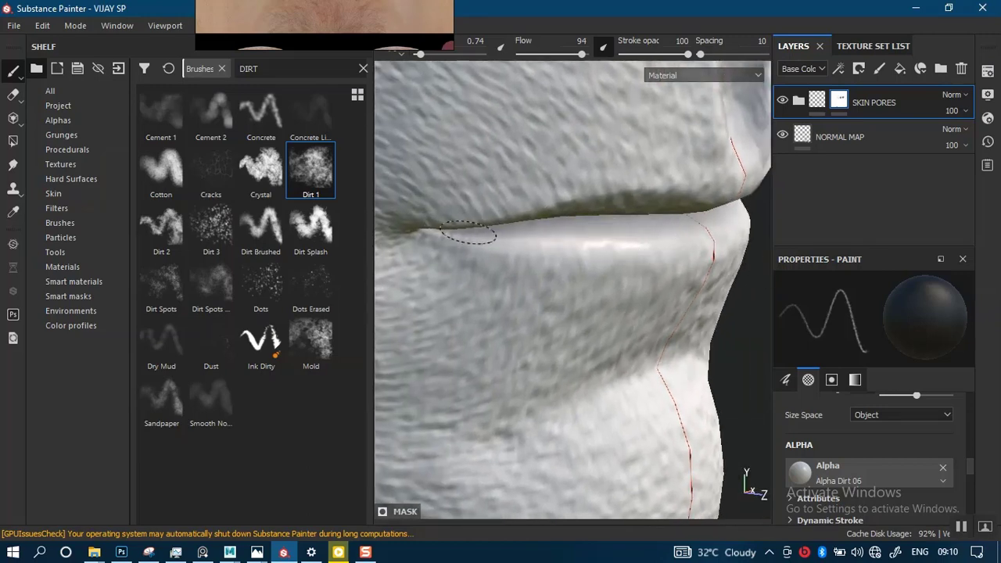
alt+drag(606, 235, 623, 128)
scroll(584, 133, up, 8)
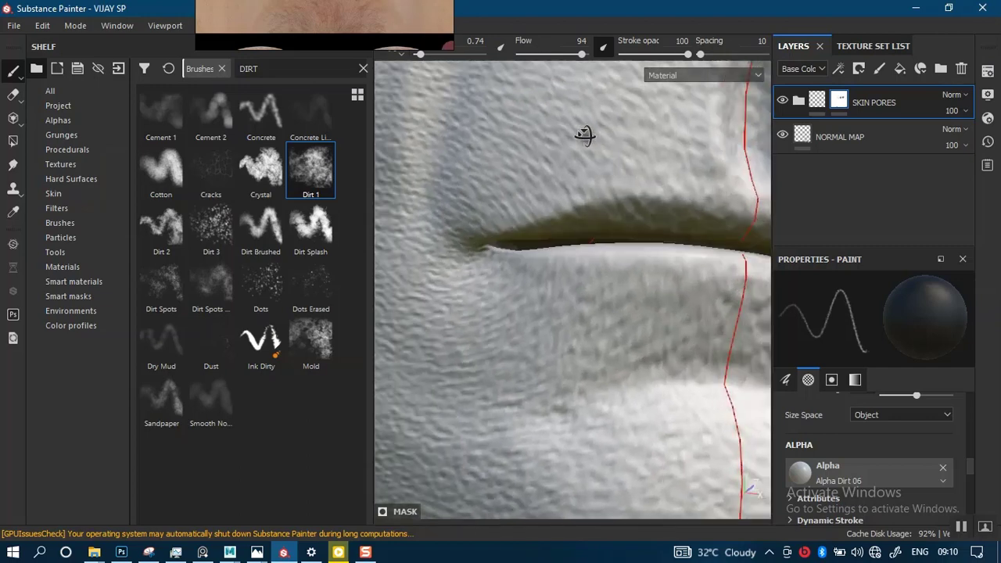
Mask out the pores along the upper lip from the centre to the corner of the mouth.
mouse_move(488, 224)
alt+right_down()
mouse_move(606, 237)
mouse_move(641, 302)
alt+right_up()
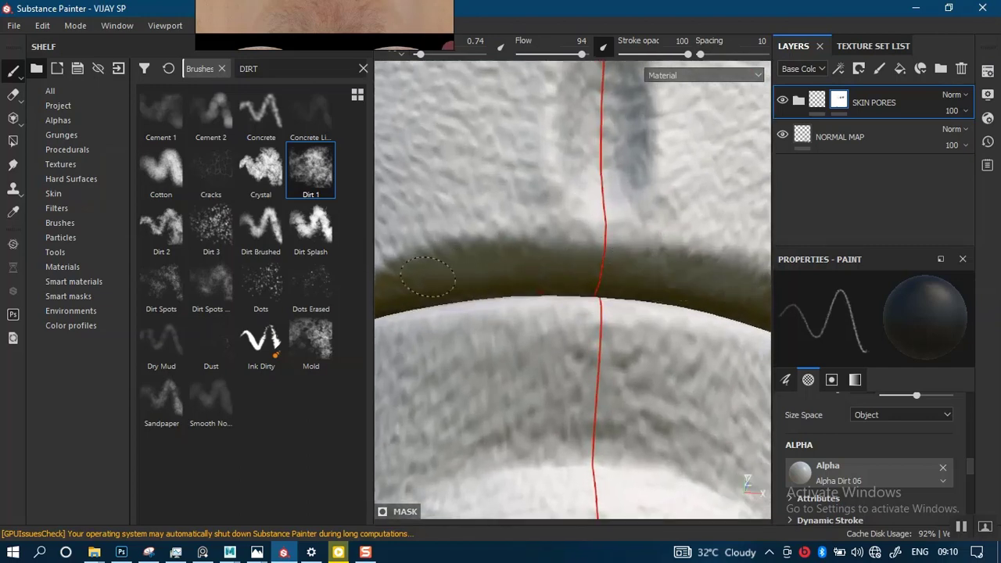
alt+middle_drag(428, 277, 565, 232)
alt+drag(565, 232, 591, 233)
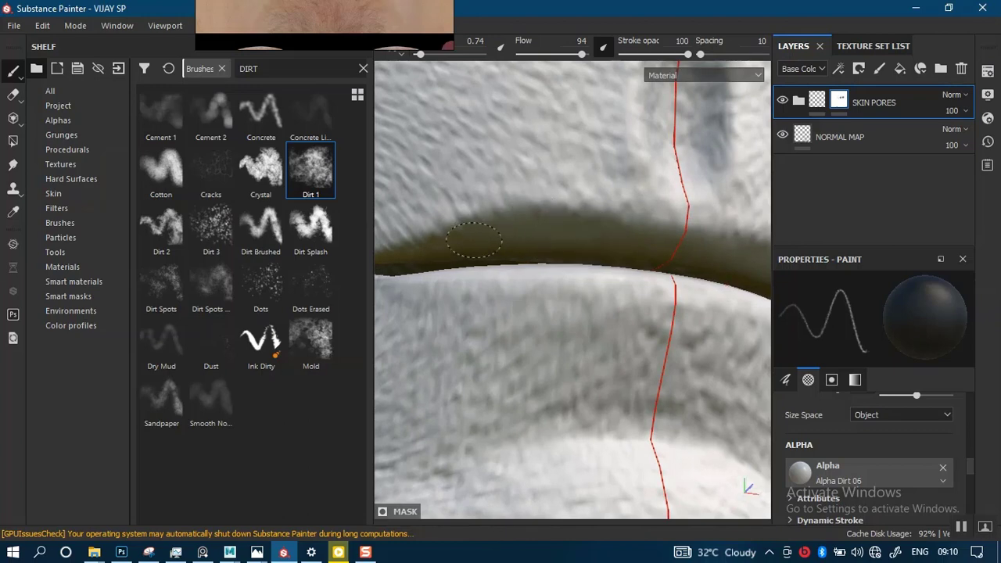
alt+drag(663, 244, 560, 260)
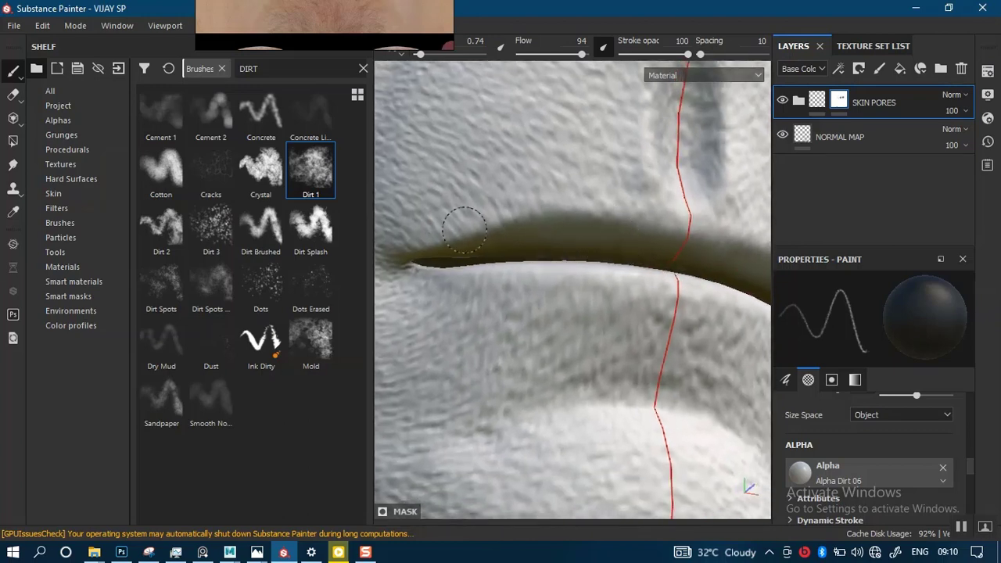
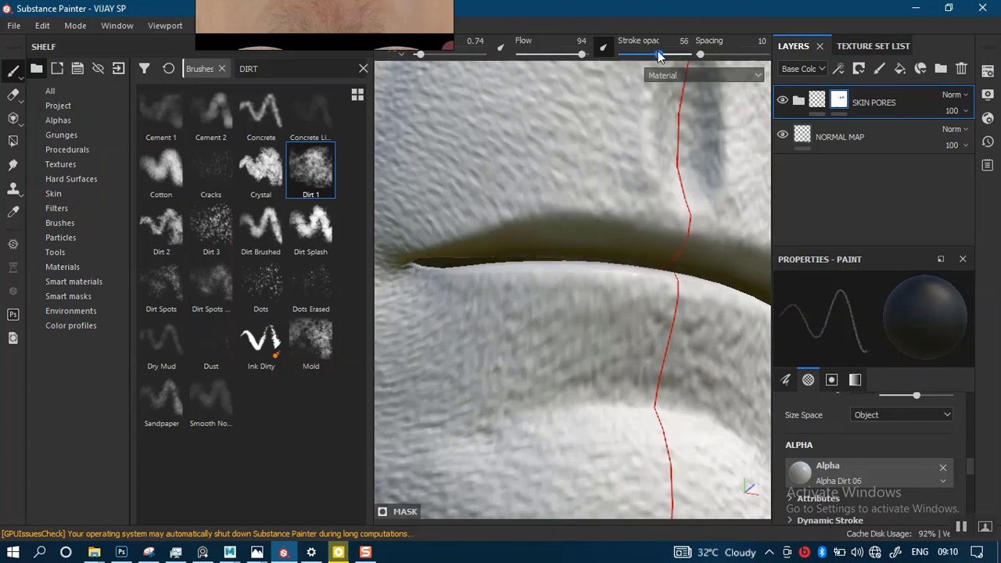
Soften the pores around the lip edges and mouth corner with flow 64 and stroke opacity 49.
drag(565, 54, 561, 54)
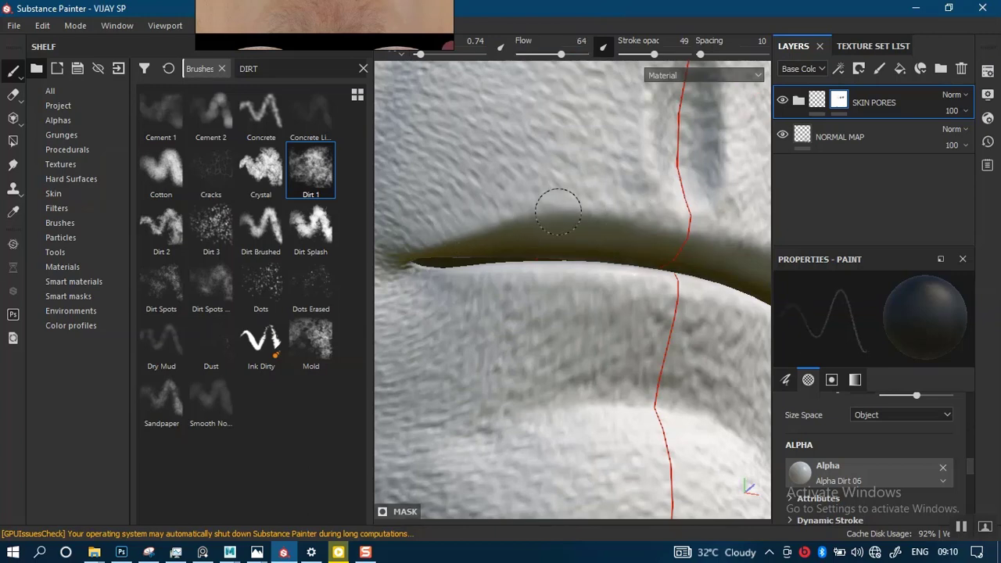
alt+drag(442, 246, 467, 250)
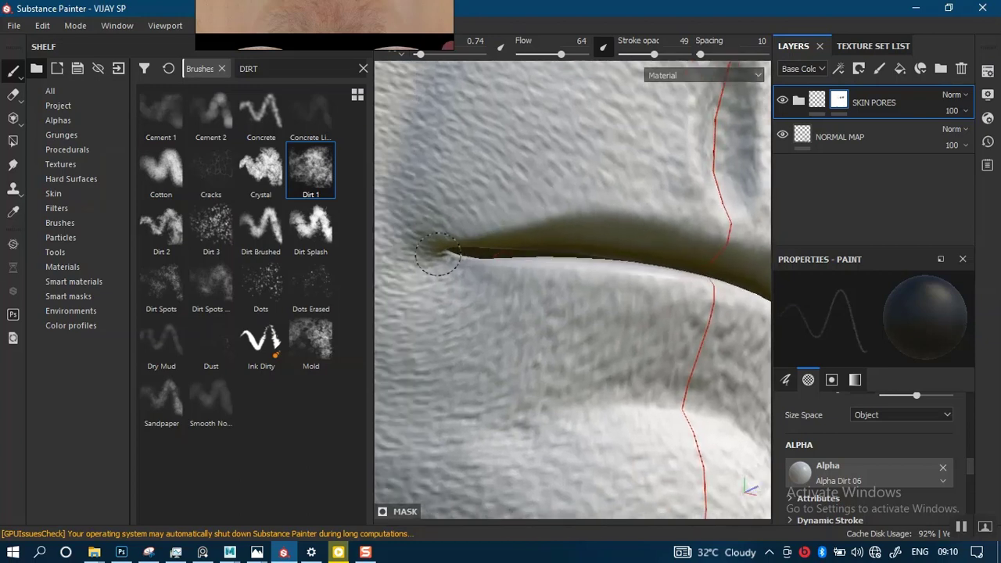
alt+drag(627, 229, 529, 216)
alt+drag(659, 257, 707, 203)
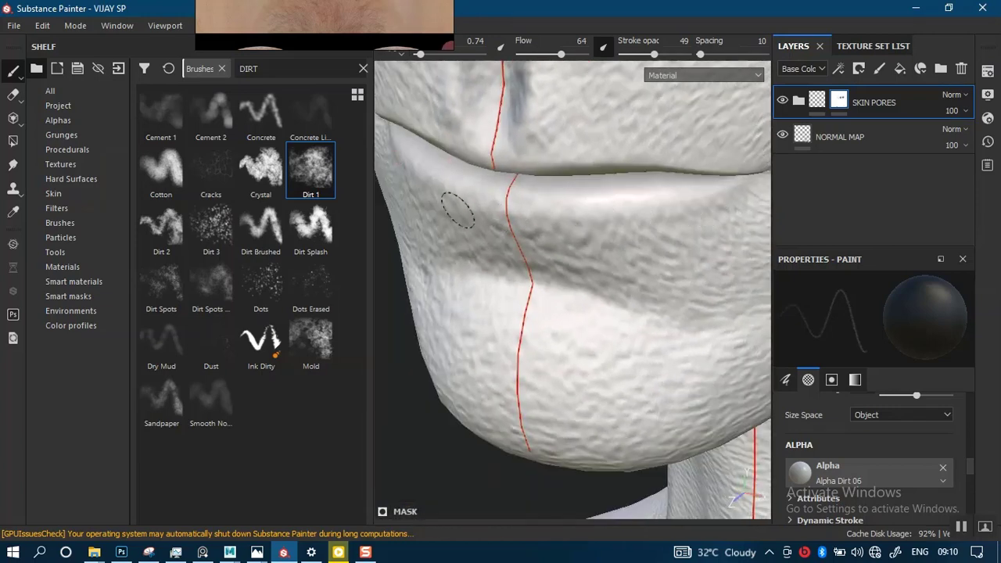
alt+drag(633, 195, 575, 296)
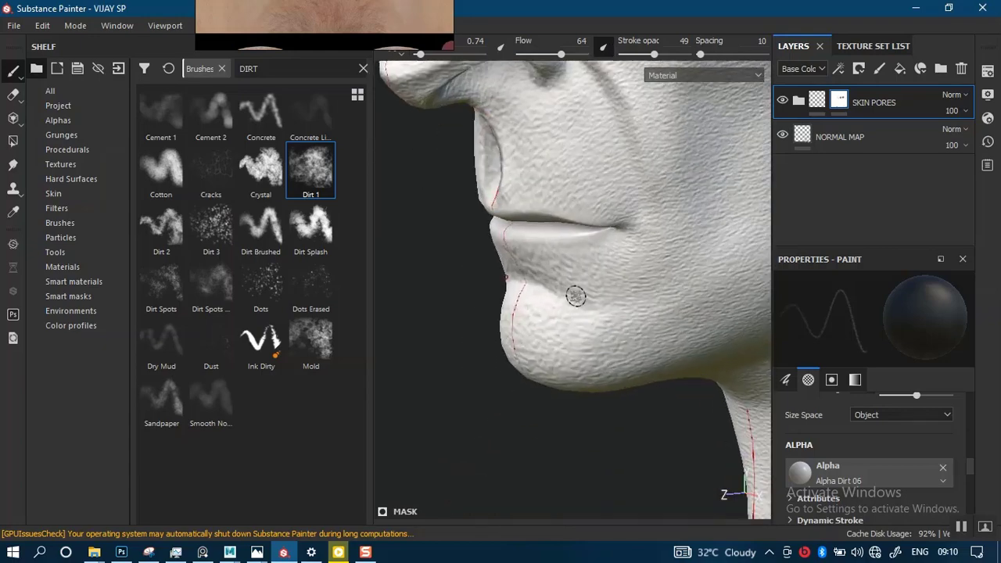
Enlarge the brush to 1.12 and paint the pores out of the nostril in the SKIN PORES mask.
alt+drag(598, 247, 574, 302)
alt+middle_drag(574, 302, 635, 399)
scroll(590, 223, up, 3)
alt+drag(586, 313, 512, 321)
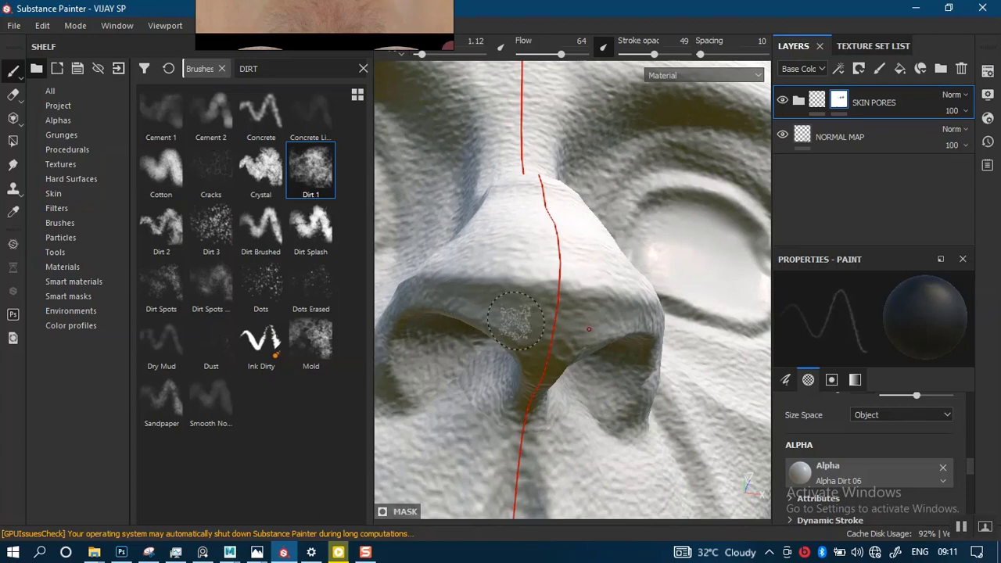
ctrl+right_drag(516, 322, 527, 321)
mouse_move(461, 382)
mouse_down()
mouse_move(440, 354)
mouse_move(463, 379)
mouse_move(481, 346)
mouse_up()
alt+middle_drag(484, 348, 528, 322)
alt+drag(528, 321, 536, 313)
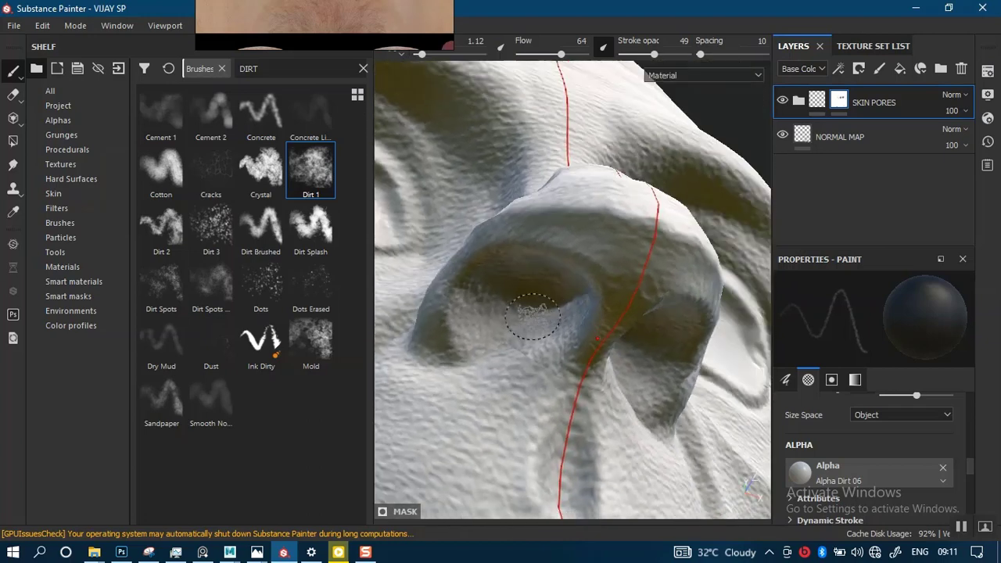
Mask out the pores deeper inside the nostril at stroke opacity 93, and lower the stroke opacity to 52.
drag(654, 54, 682, 54)
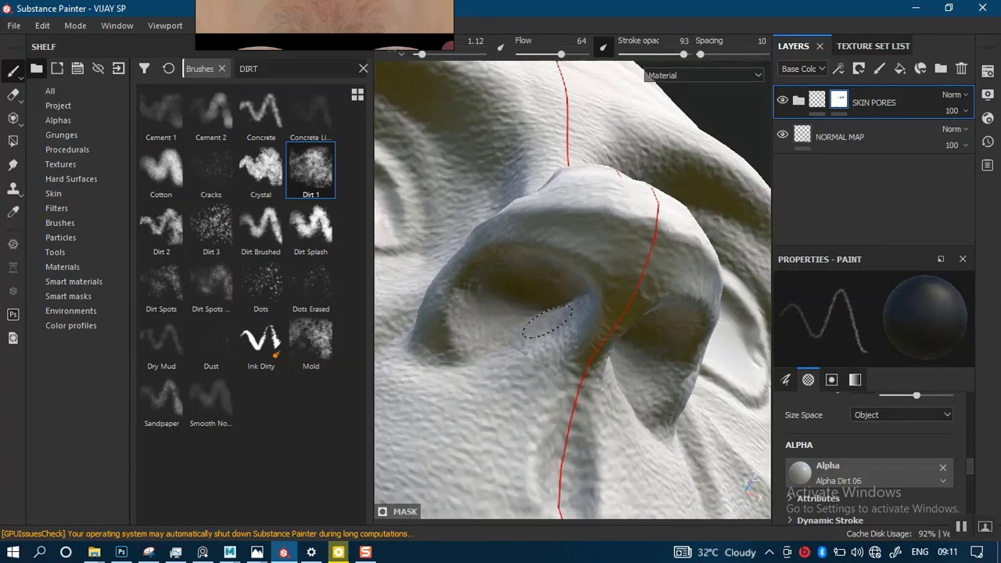
mouse_move(492, 280)
mouse_down()
mouse_move(505, 282)
mouse_move(477, 328)
mouse_move(559, 321)
mouse_move(556, 278)
mouse_up()
drag(683, 53, 656, 54)
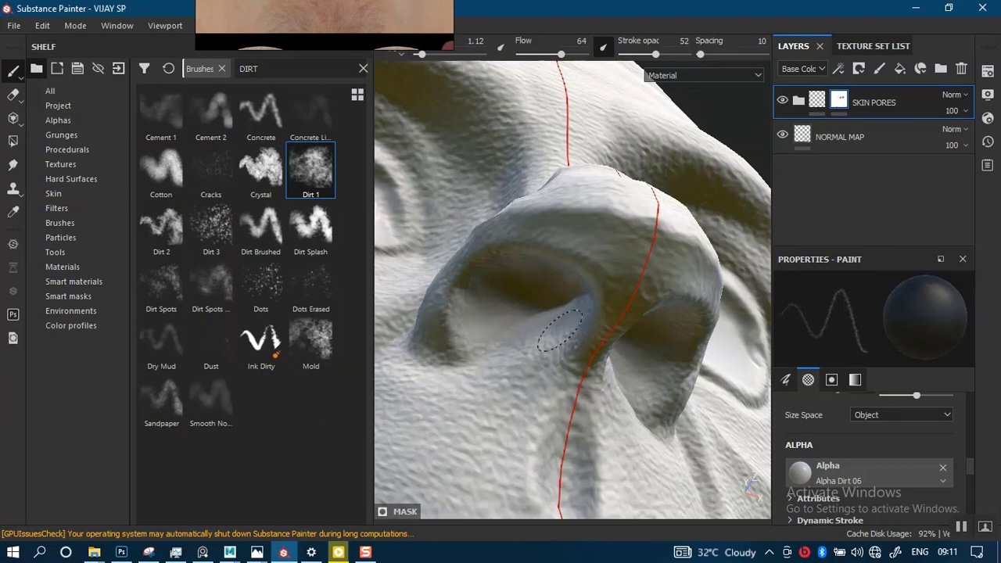
Examine the pore detail around the nose, mouth, eyes and cheek from several angles.
alt+drag(566, 332, 565, 251)
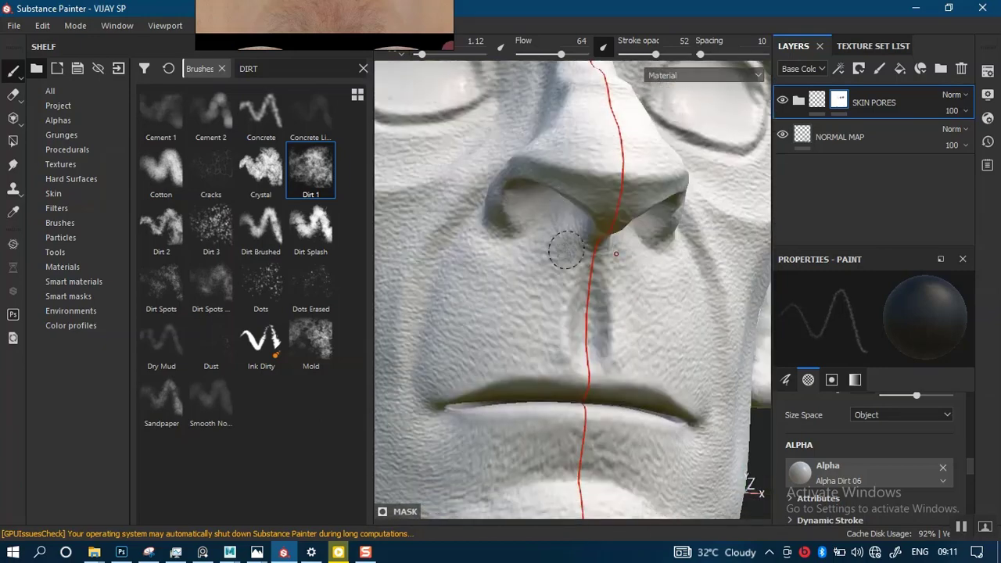
alt+right_drag(611, 332, 577, 192)
alt+drag(577, 192, 596, 317)
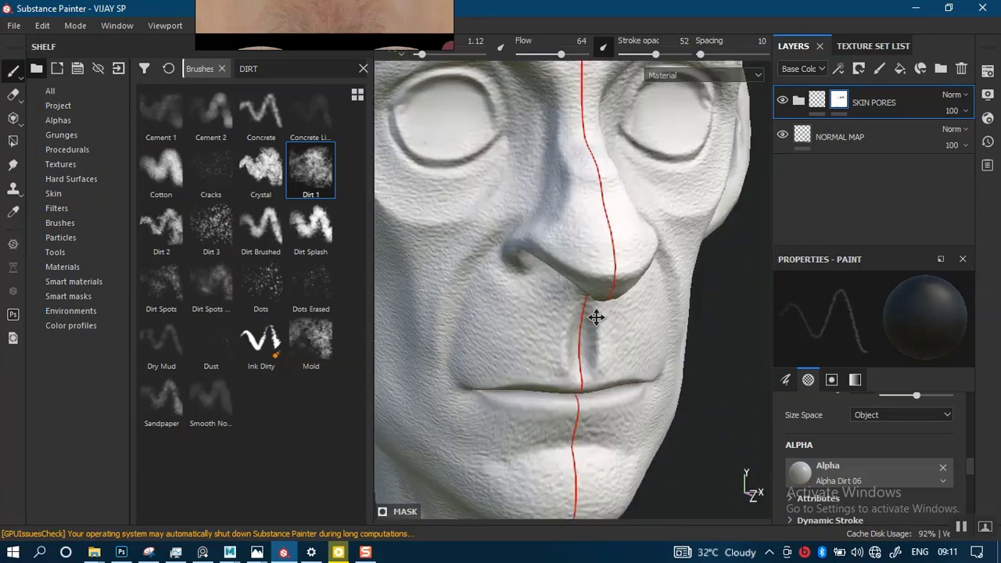
alt+middle_drag(588, 150, 578, 313)
alt+right_drag(578, 313, 591, 371)
alt+drag(592, 371, 567, 289)
alt+middle_drag(567, 289, 603, 274)
alt+drag(603, 275, 591, 302)
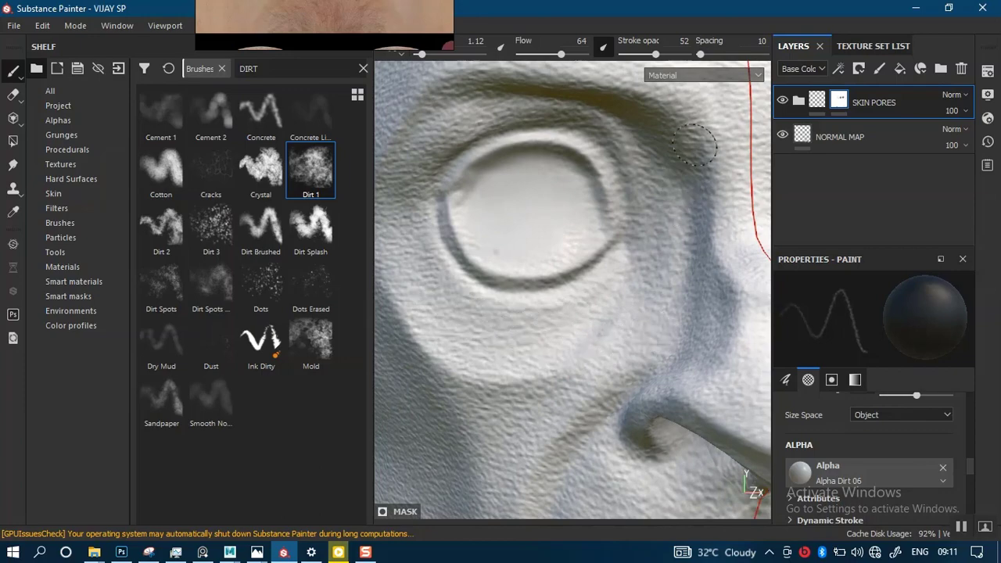
alt+right_drag(668, 323, 586, 224)
alt+drag(585, 223, 598, 279)
alt+right_drag(599, 279, 580, 263)
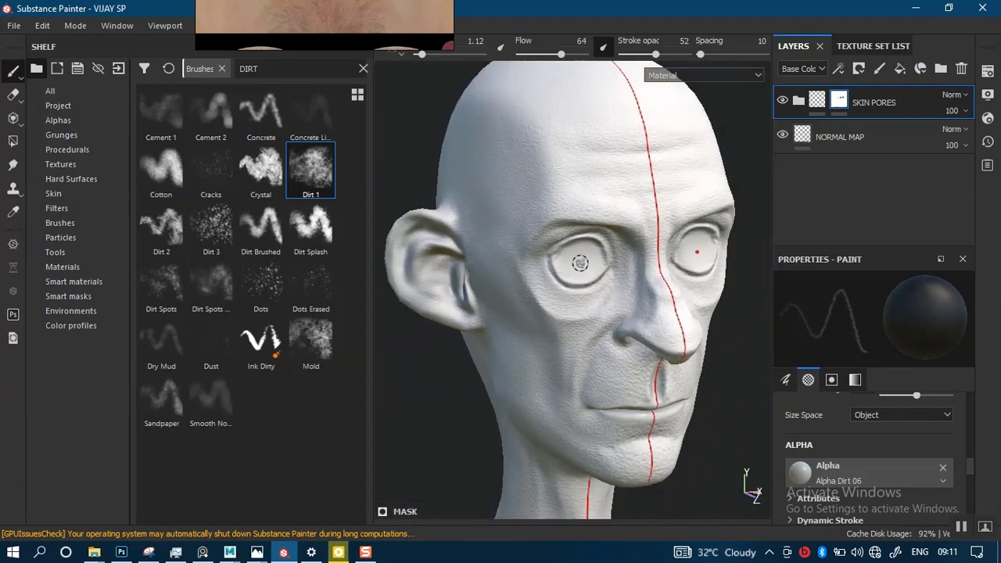
alt+middle_drag(547, 274, 532, 237)
alt+right_drag(530, 236, 497, 297)
alt+drag(497, 297, 529, 306)
alt+middle_drag(529, 306, 516, 287)
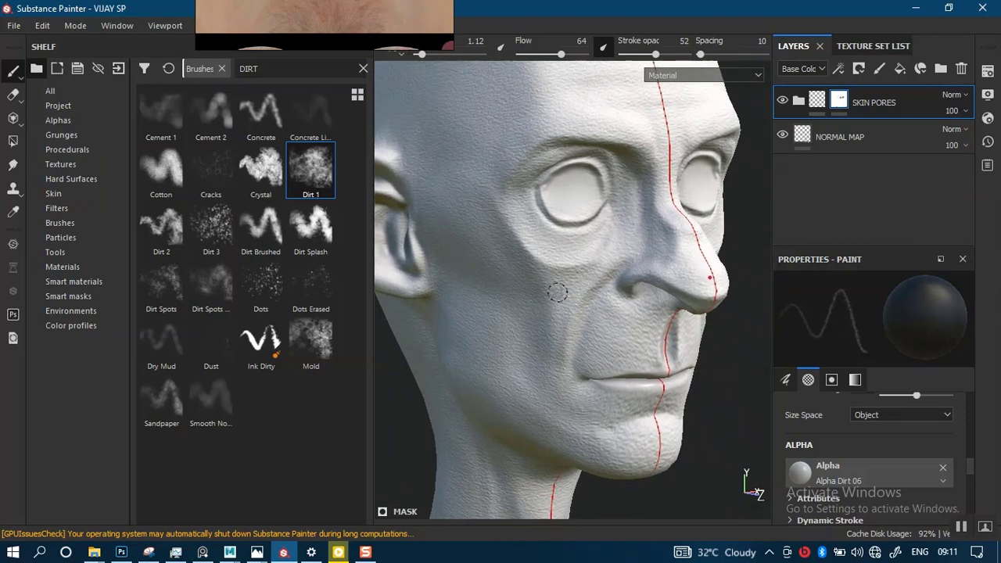
alt+drag(538, 303, 618, 235)
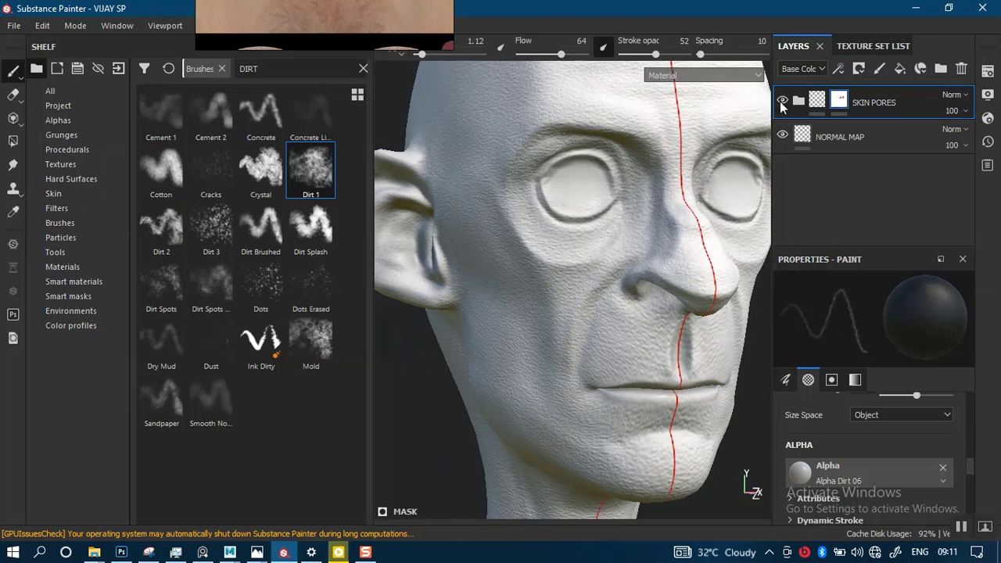
Hide and show the SKIN PORES folder to compare the head with and without the pore detail.
click(782, 103)
click(783, 102)
mouse_move(542, 299)
alt+mouse_down()
mouse_move(527, 345)
mouse_move(586, 315)
alt+mouse_up()
mouse_move(585, 315)
alt+right_down()
mouse_move(610, 370)
mouse_move(648, 247)
mouse_move(586, 304)
alt+right_up()
alt+middle_drag(586, 304, 557, 317)
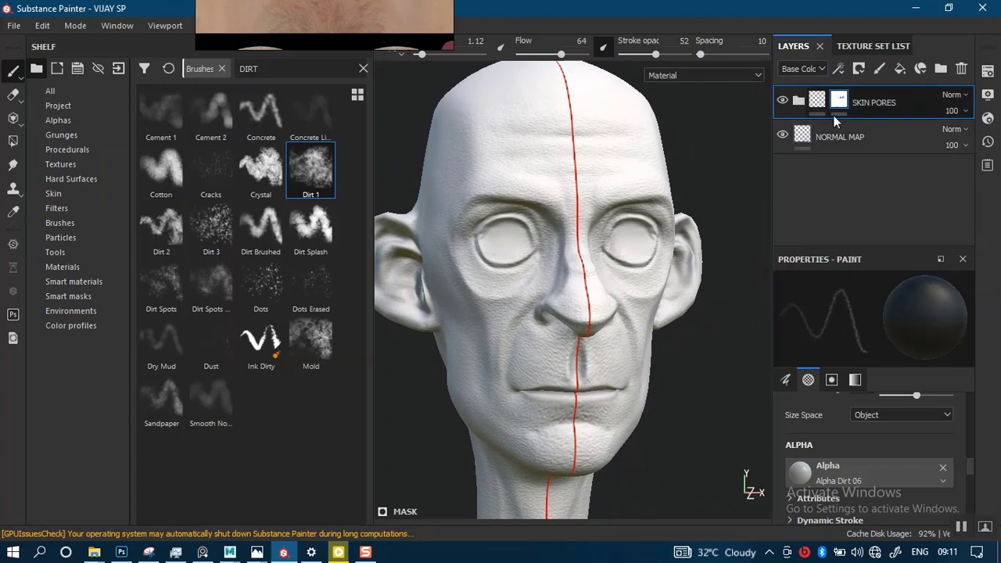
Add a fill layer above the SKIN PORES folder and rename it BW RED.
click(901, 69)
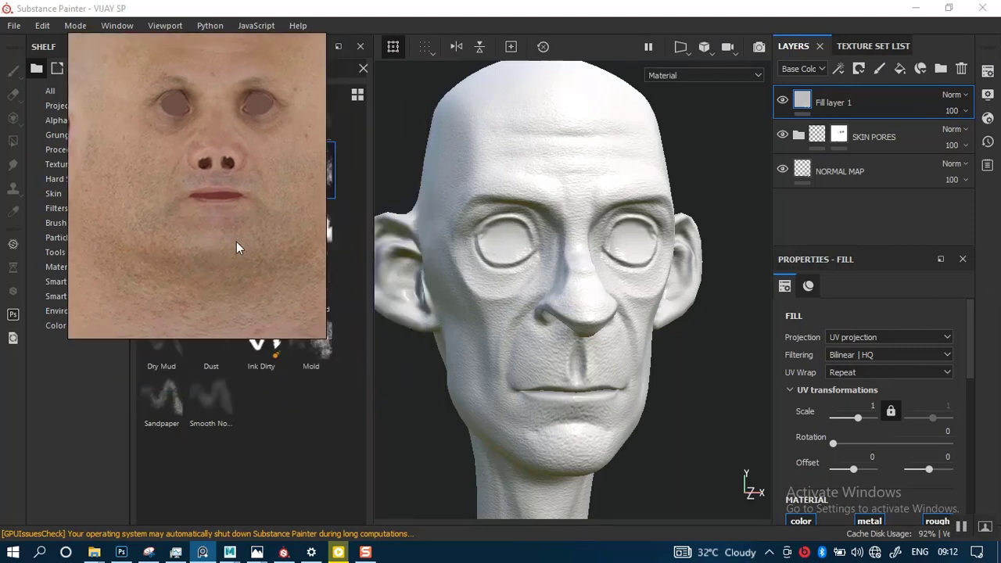
alt+right_drag(572, 318, 565, 369)
alt+drag(565, 368, 566, 337)
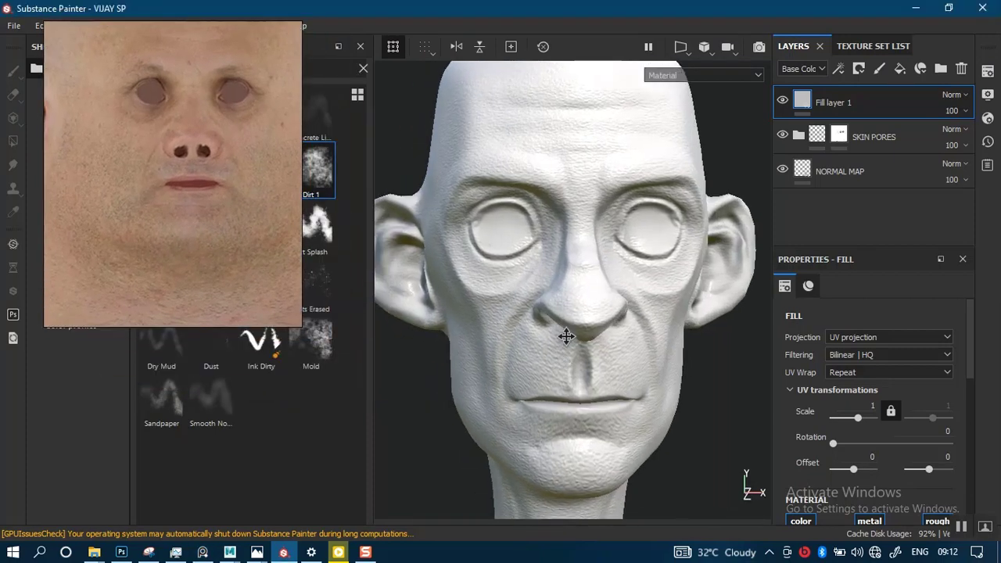
alt+middle_drag(565, 337, 566, 288)
alt+right_drag(566, 288, 567, 251)
double_click(831, 104)
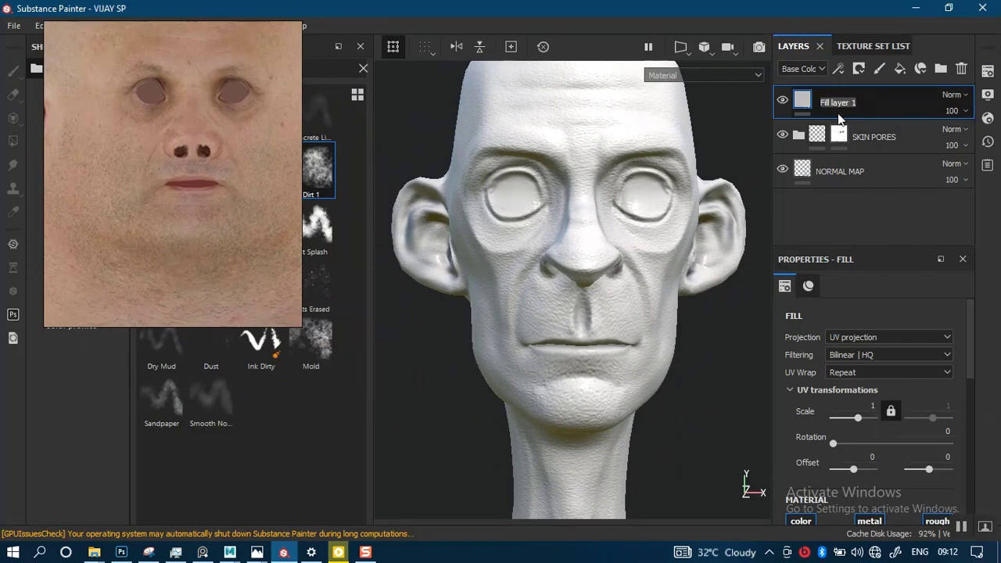
text(BW RED)
key(Return)
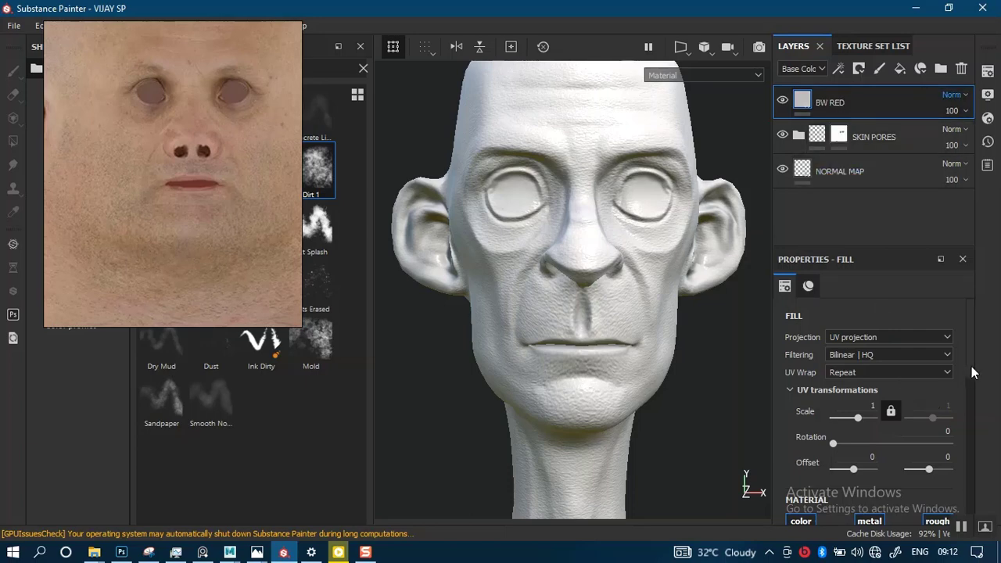
Set the roughness of the BW RED fill layer to 0.5769.
drag(973, 383, 963, 440)
scroll(962, 436, down, 1)
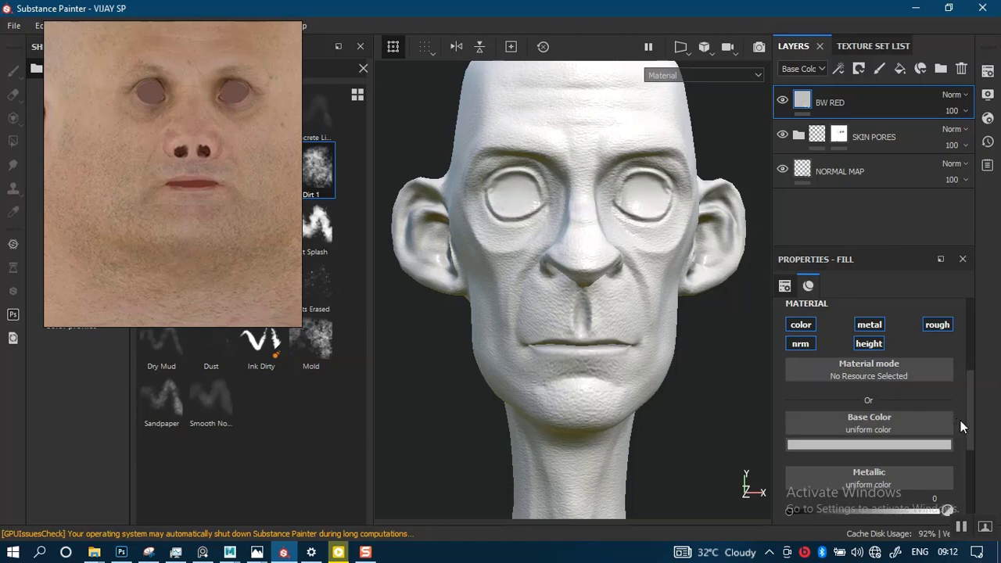
scroll(968, 458, down, 5)
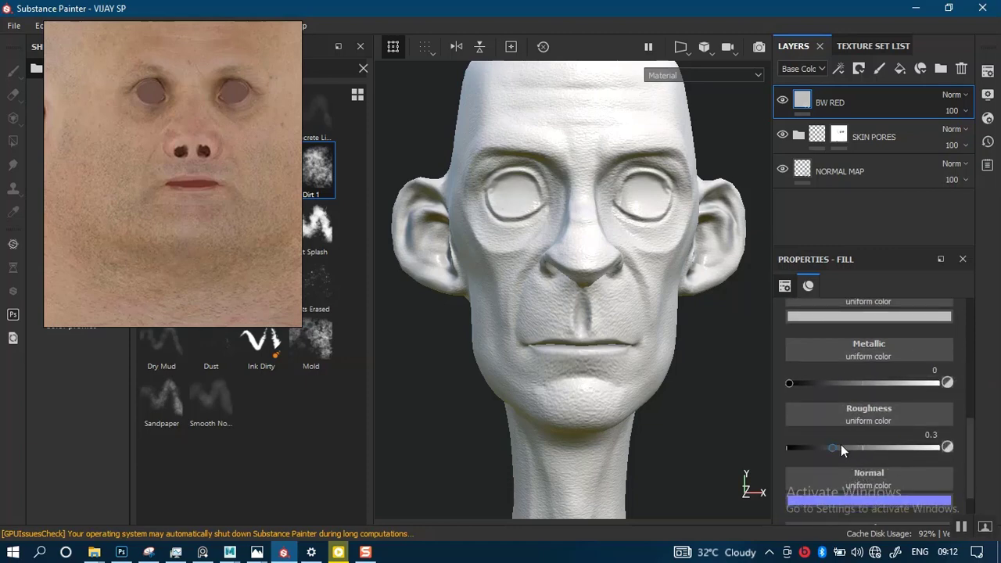
drag(846, 444, 875, 446)
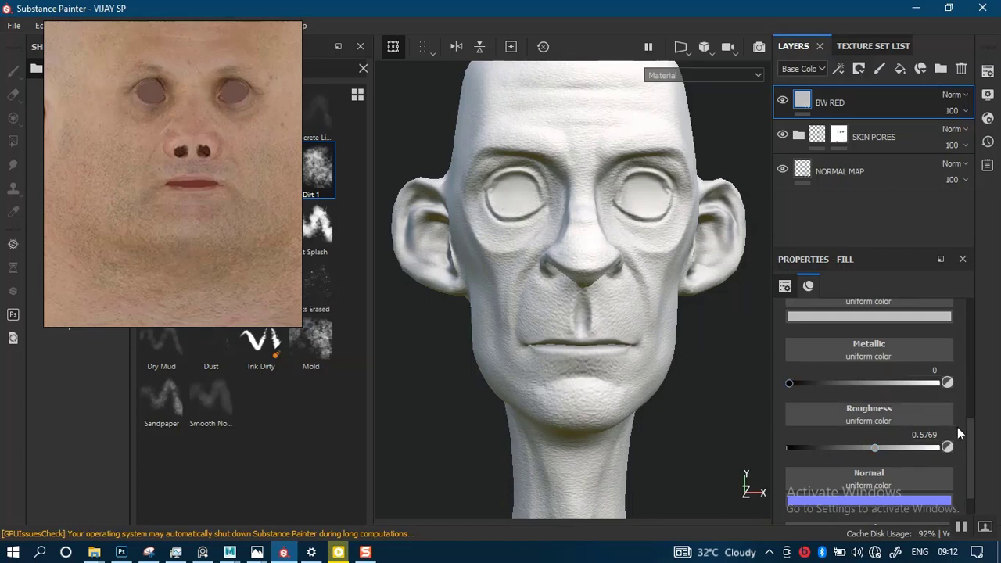
Turn off the metal, height and normal channels of BW RED, leaving only color and roughness active.
scroll(972, 390, up, 6)
click(869, 365)
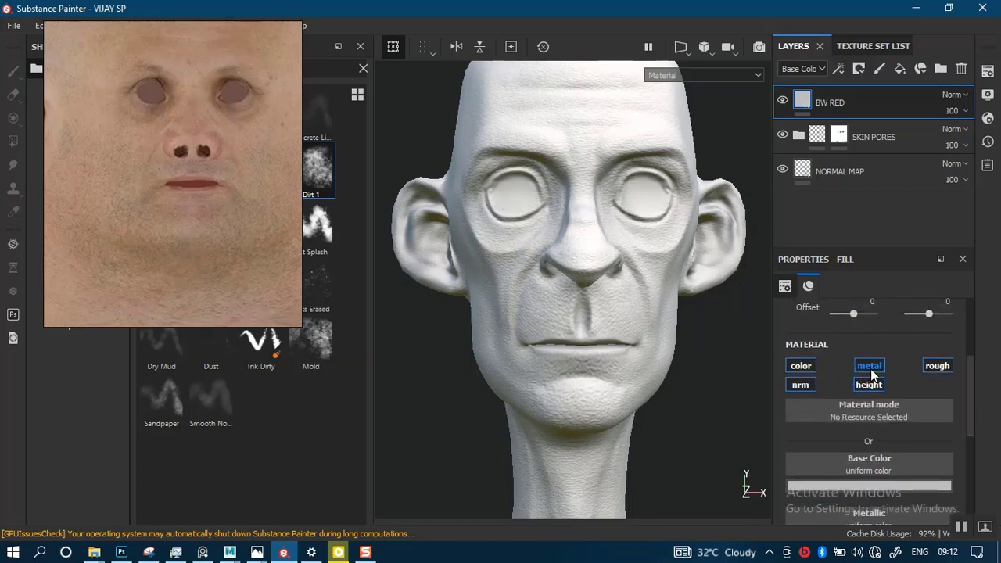
click(799, 388)
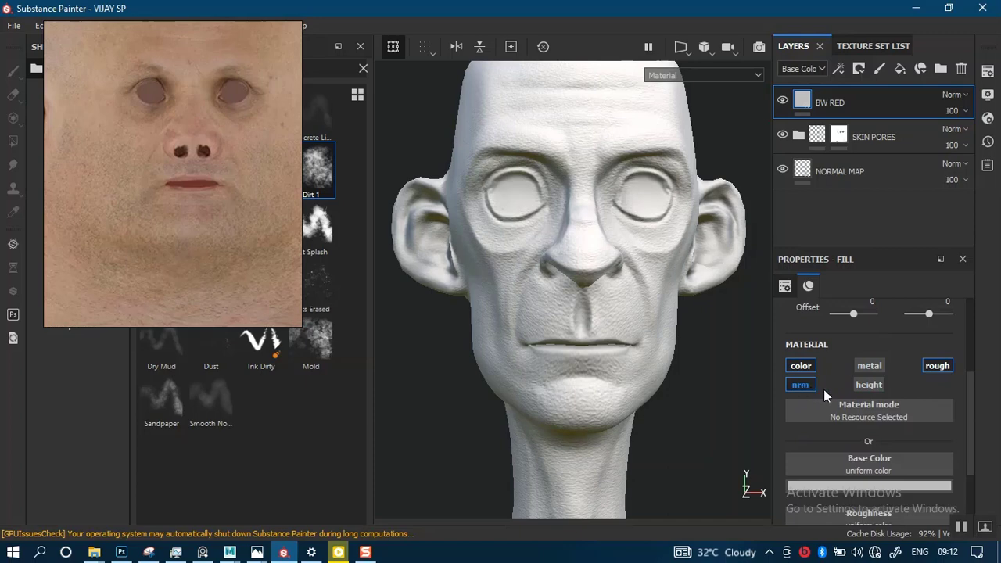
Set the base color of the BW RED layer to a saturated dark red.
click(885, 482)
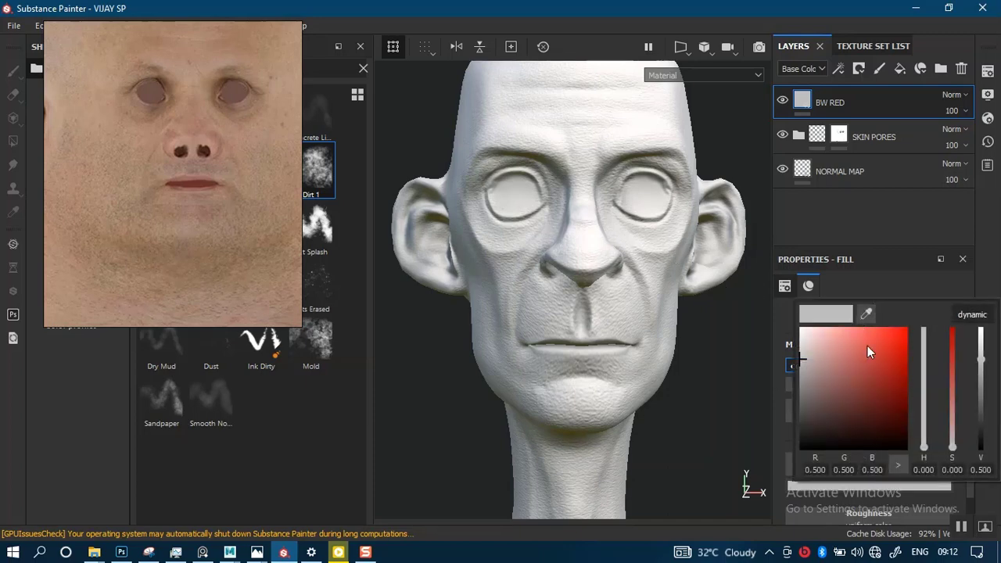
drag(895, 357, 903, 387)
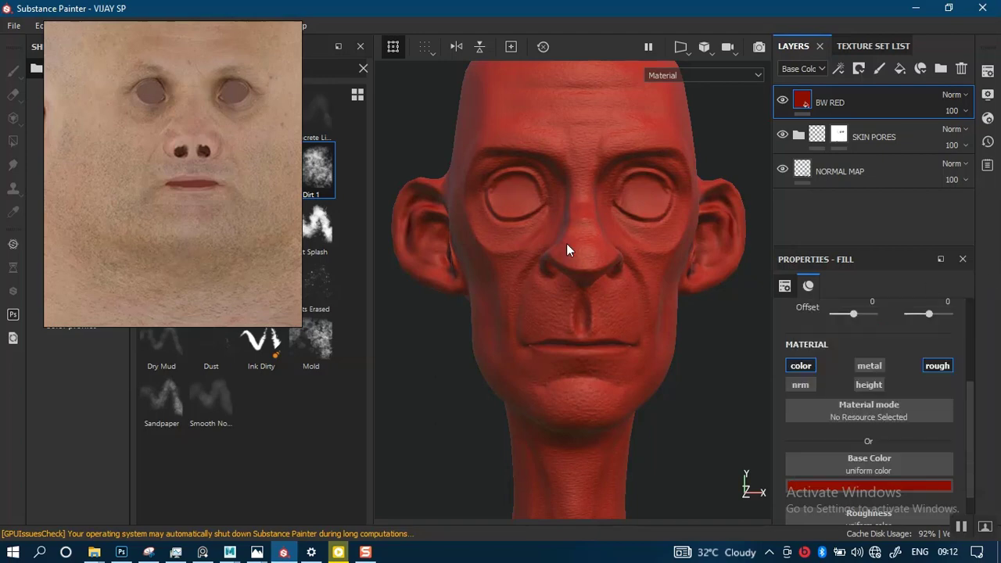
alt+drag(538, 305, 772, 310)
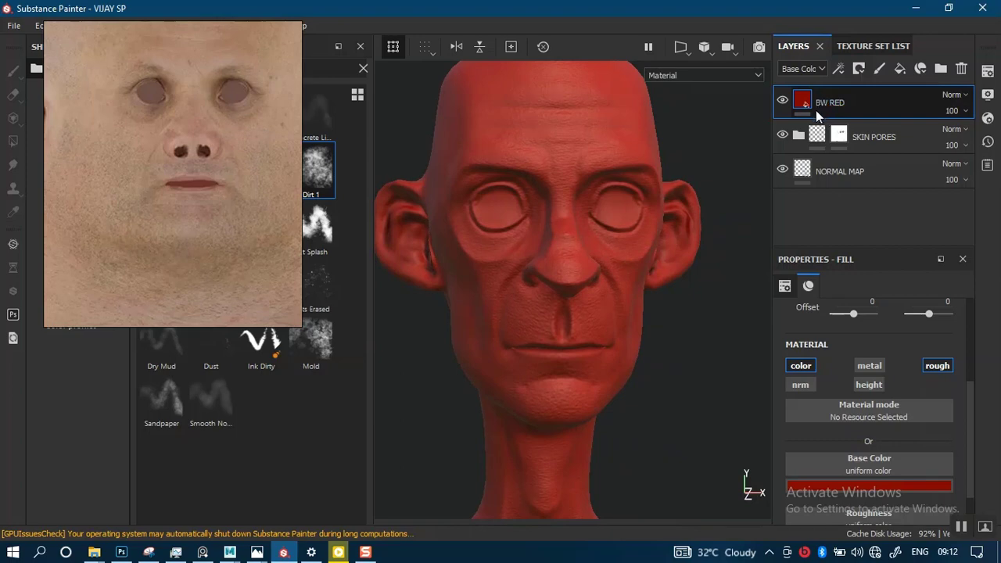
Duplicate BW RED as a layer named CRACK VEINS and brighten its base color to a red with value 0.511.
key(ctrl+d)
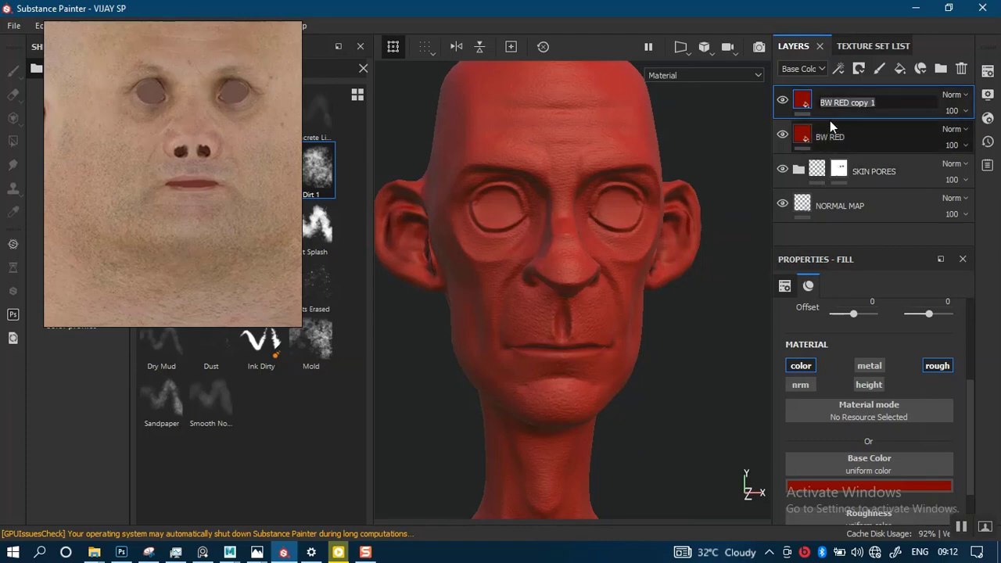
text(V)
text(RACK VEINS)
key(Return)
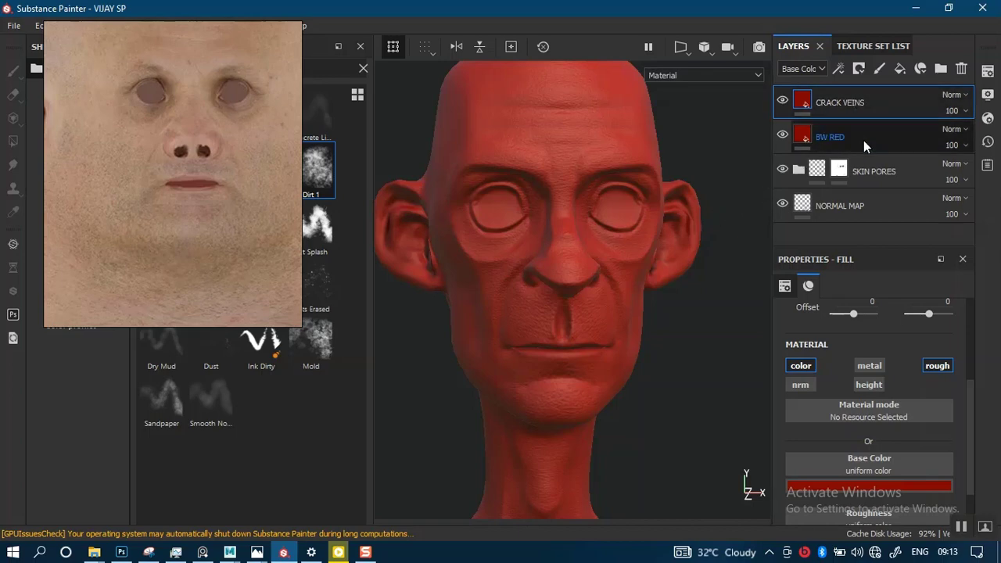
click(842, 487)
drag(982, 392, 981, 362)
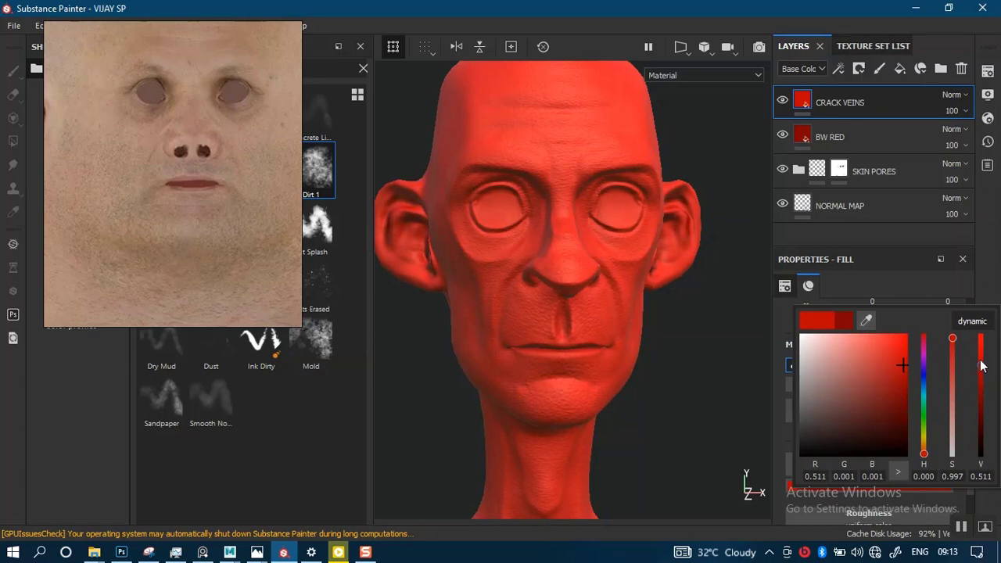
Duplicate the CRACK VEINS layer and rename the copy DARK RED CLOUD.
key(ctrl+d)
double_click(834, 103)
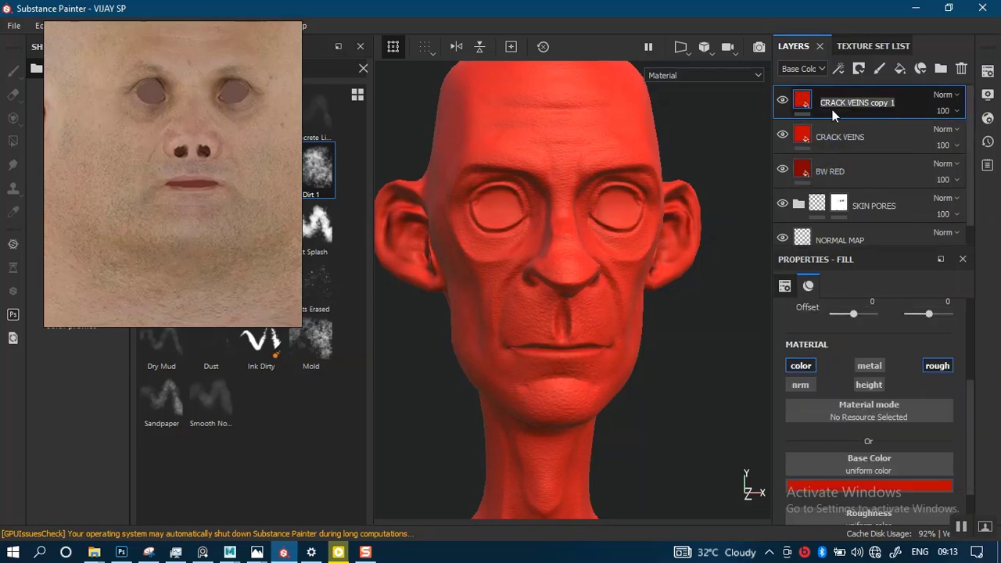
text(SPO)
text(RED)
key(BackSpace)
key(BackSpace)
key(BackSpace)
text(CLOUD)
key(Return)
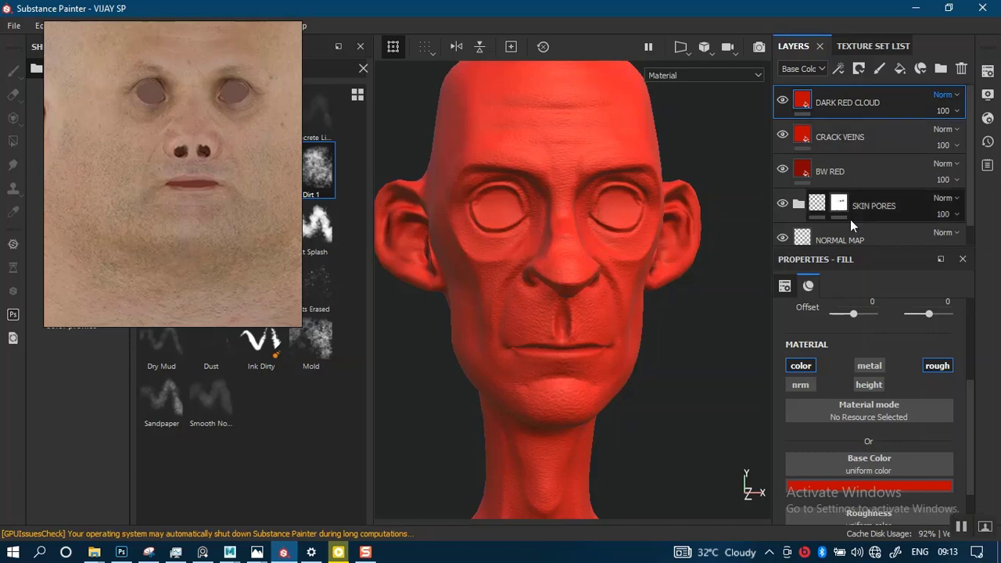
Darken the base color of the DARK RED CLOUD layer to a deep maroon red.
click(835, 487)
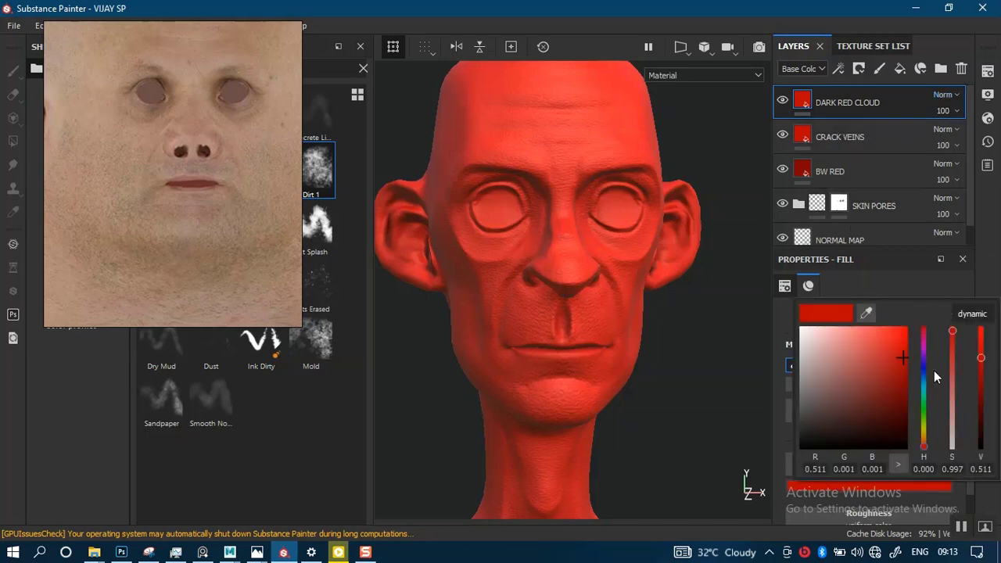
drag(982, 374, 982, 413)
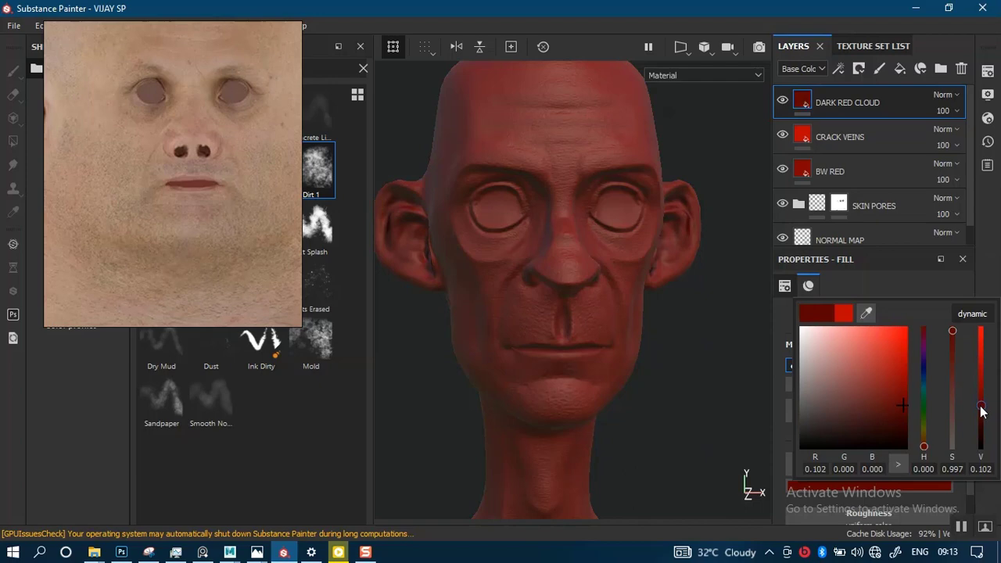
drag(982, 412, 981, 403)
click(676, 318)
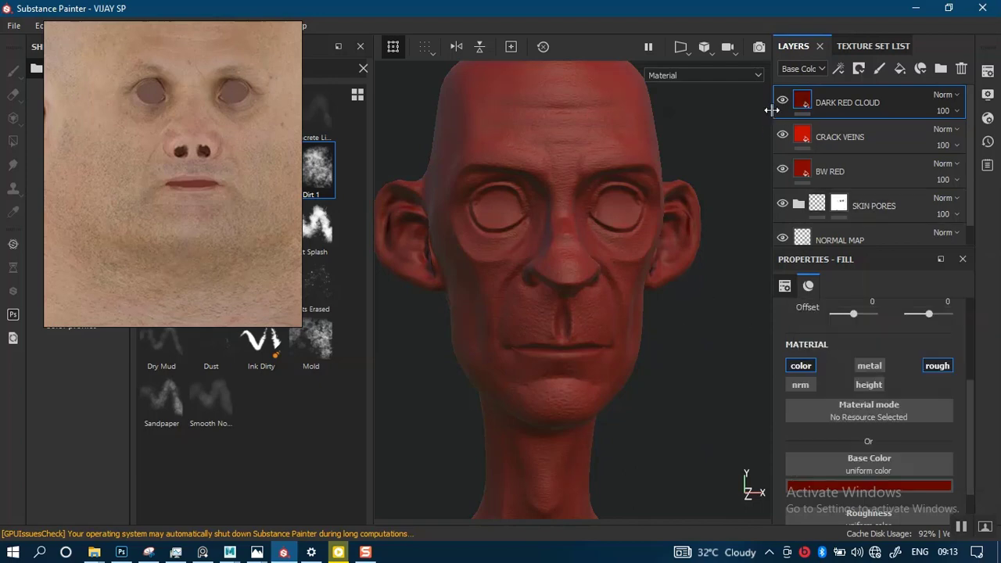
Hide the DARK RED CLOUD and CRACK VEINS layers and add a black mask to BW RED.
click(782, 100)
click(810, 171)
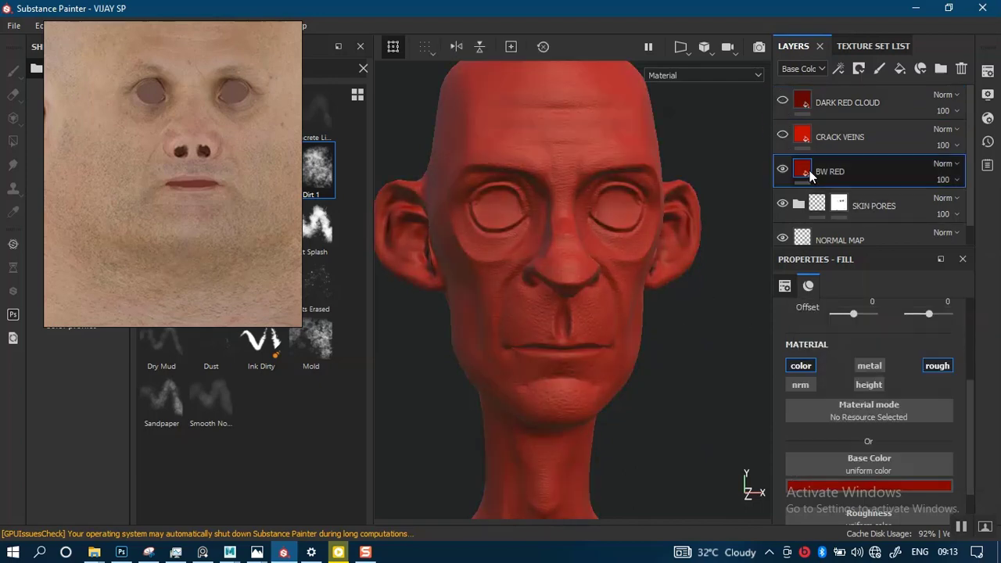
right_click(810, 177)
click(855, 23)
key(1)
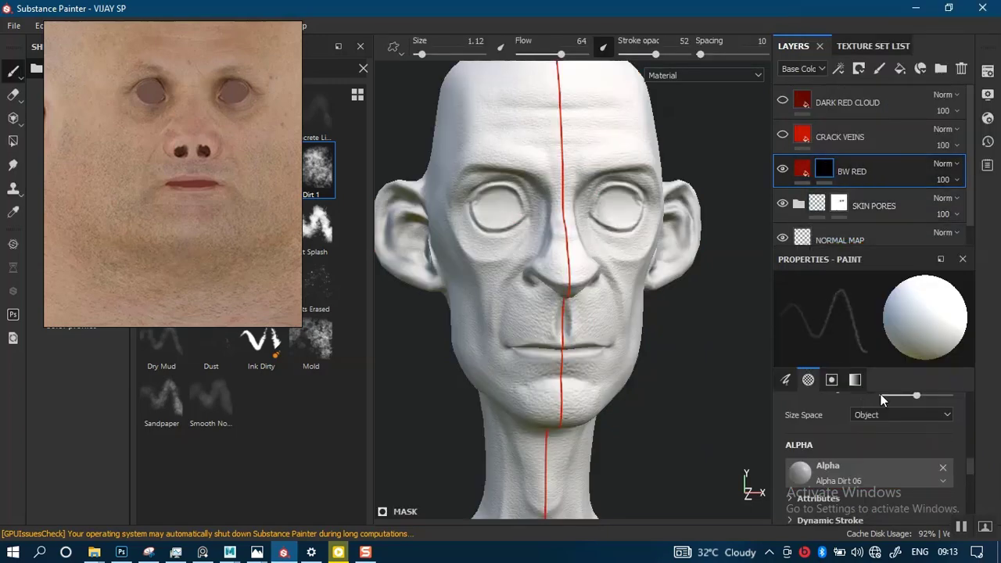
Add a fill to the BW RED mask and assign the BnW Spots 2 procedural texture as its grayscale.
right_click(824, 172)
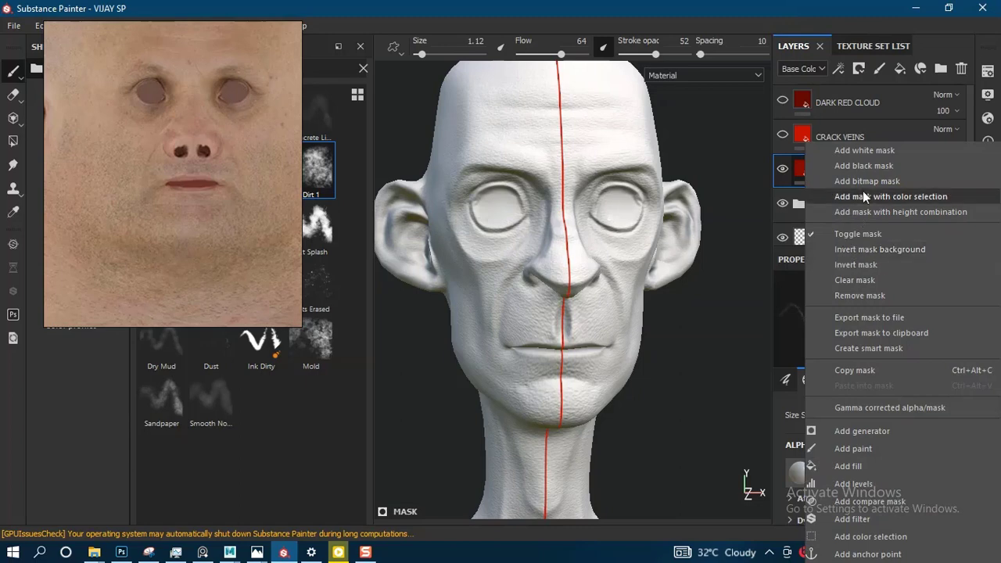
click(854, 465)
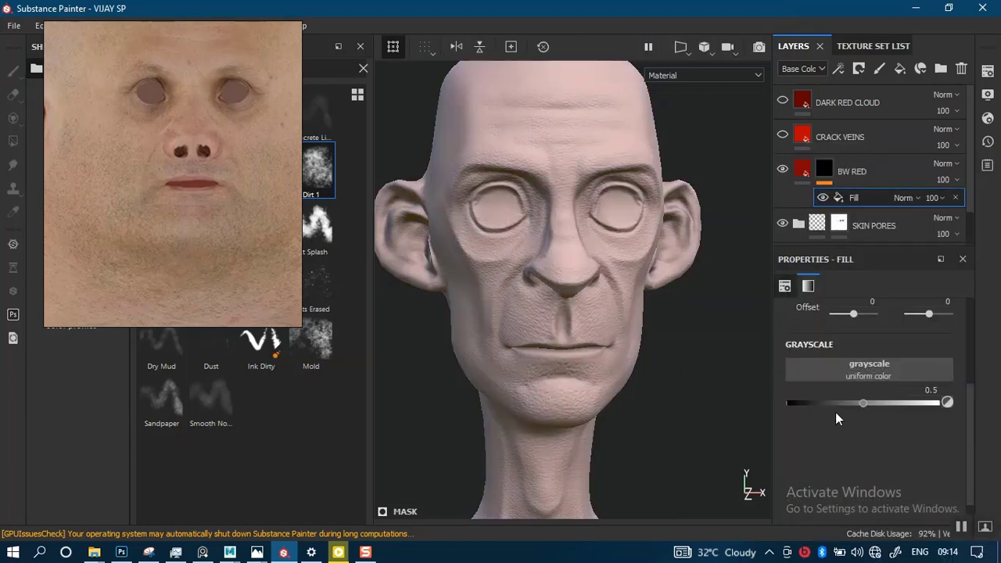
click(959, 527)
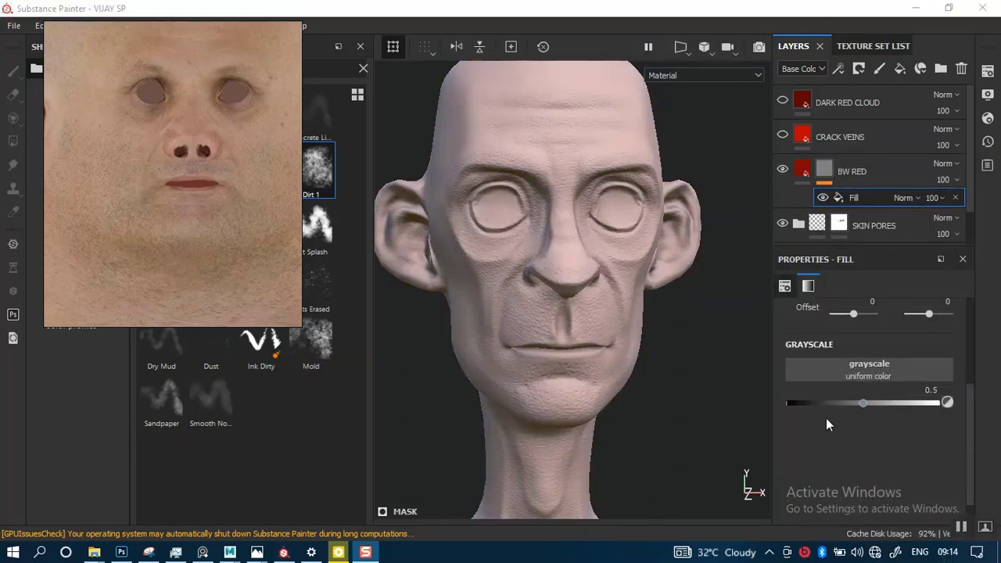
click(863, 376)
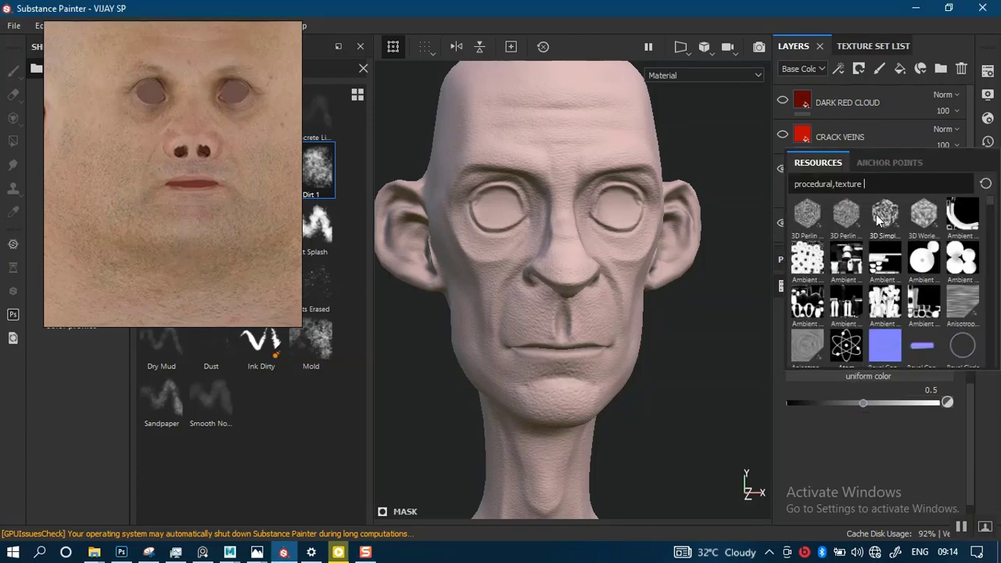
text(BW)
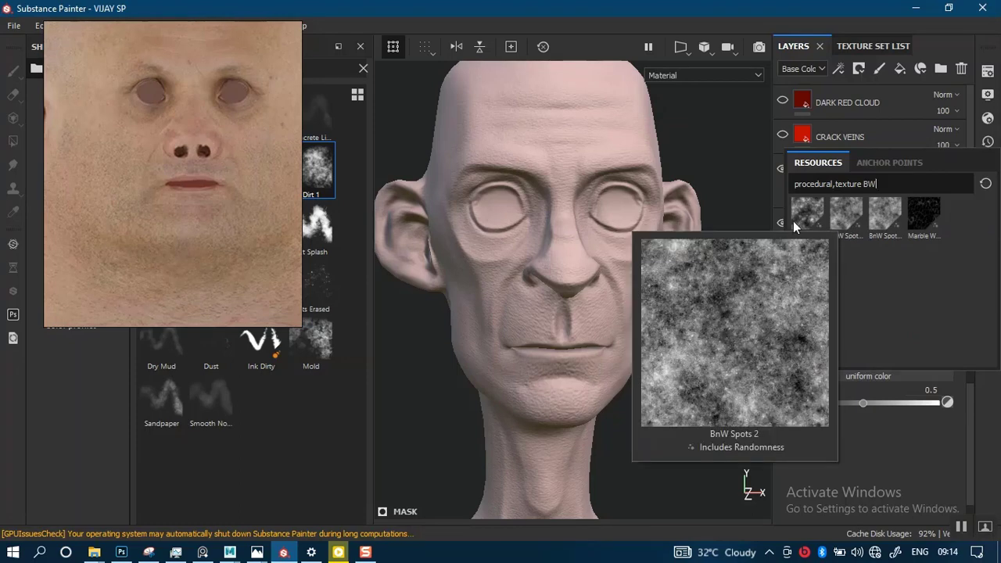
mouse_move(797, 217)
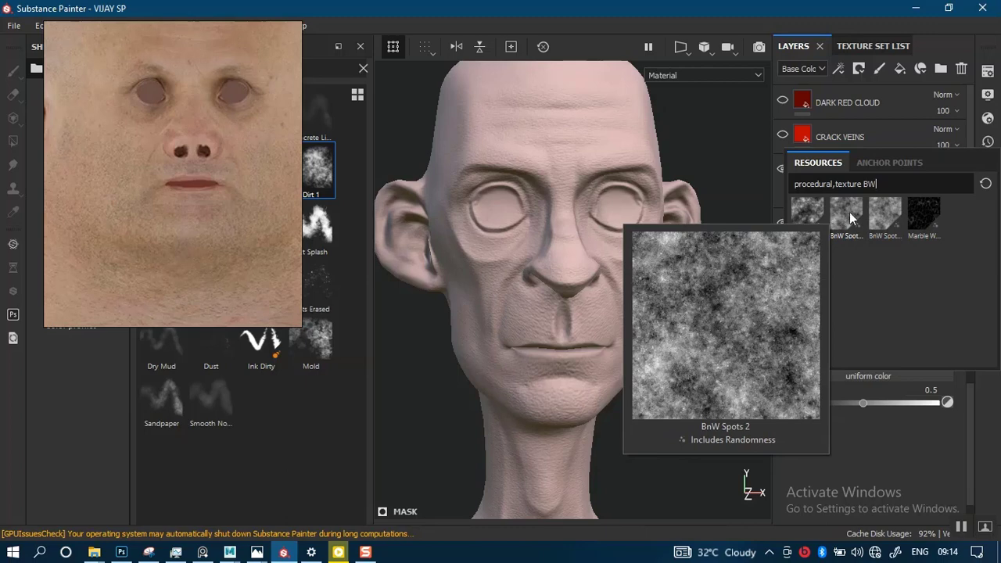
mouse_move(883, 217)
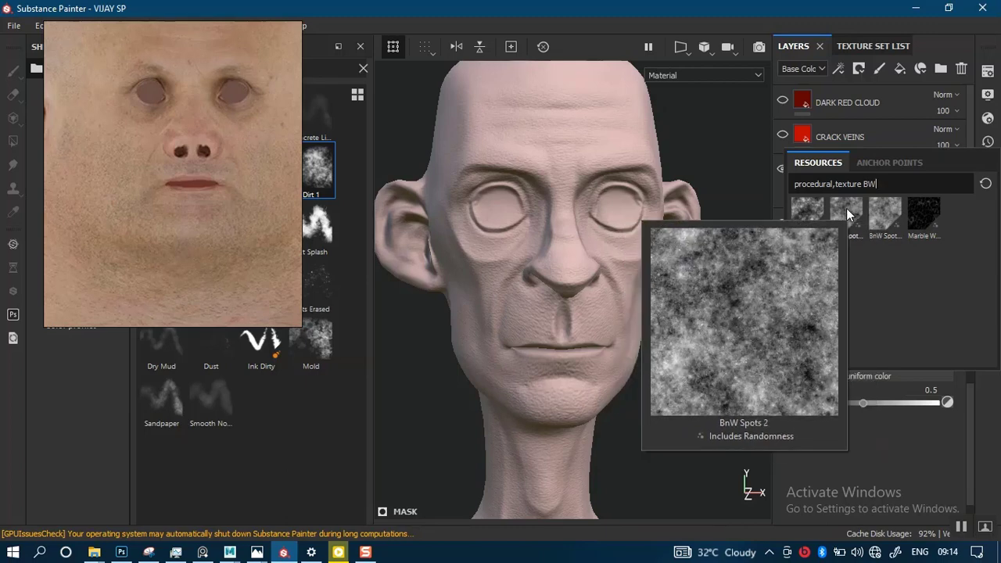
click(846, 209)
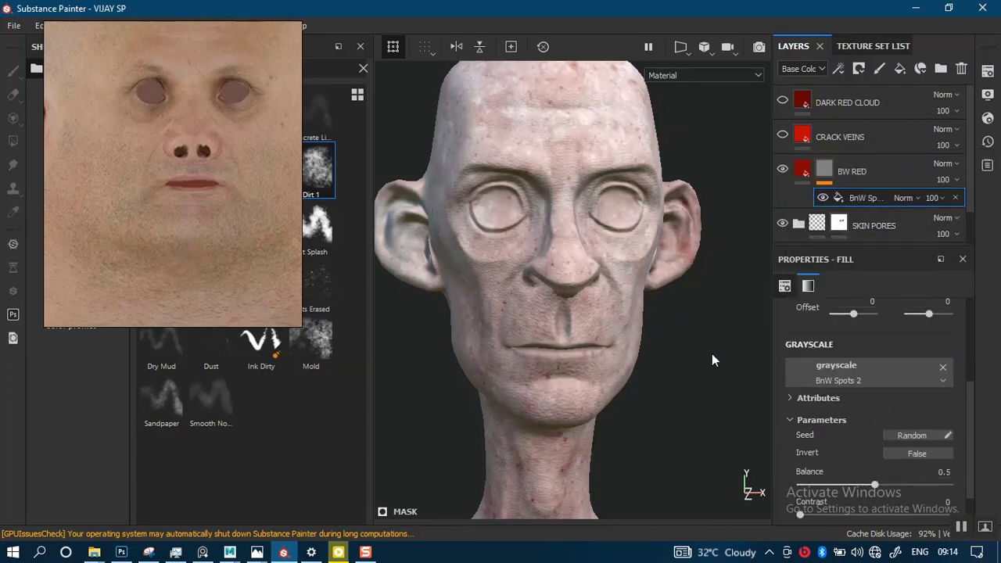
Raise the balance of the BnW Spots 2 fill in the BW RED mask to 0.69.
alt+right_drag(646, 400, 627, 337)
alt+middle_drag(632, 358, 639, 290)
alt+right_drag(642, 321, 706, 394)
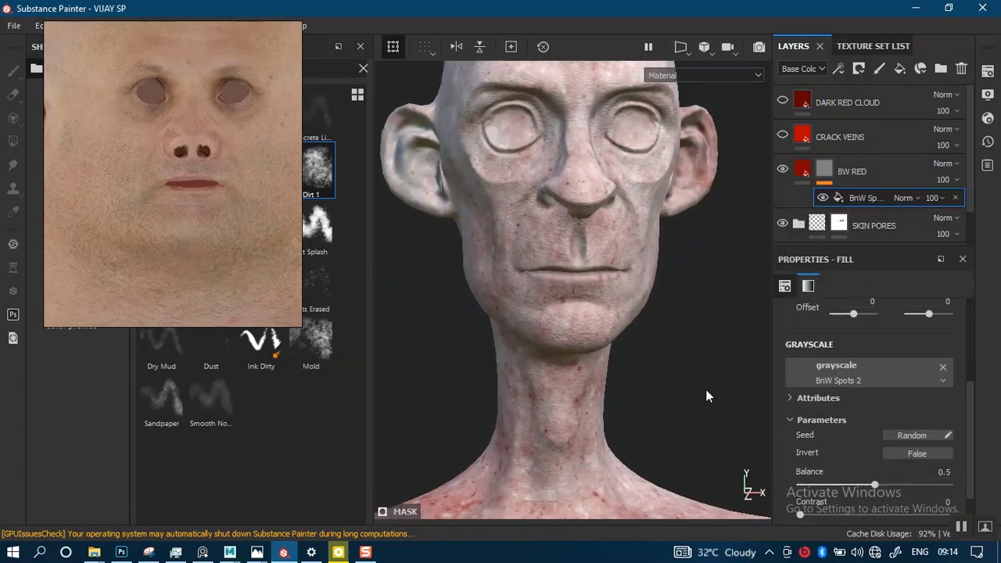
scroll(950, 422, down, 1)
scroll(965, 403, up, 5)
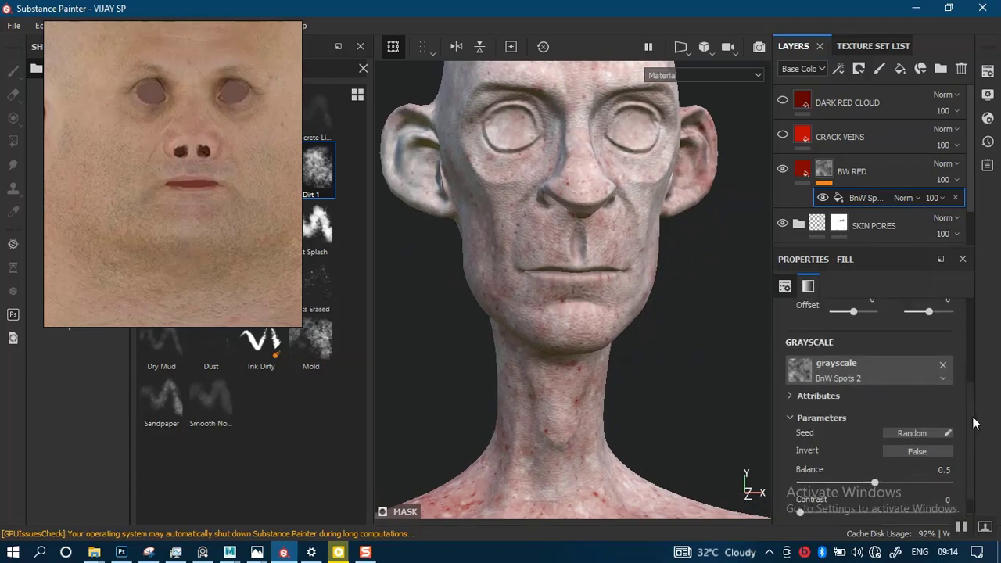
scroll(970, 438, down, 3)
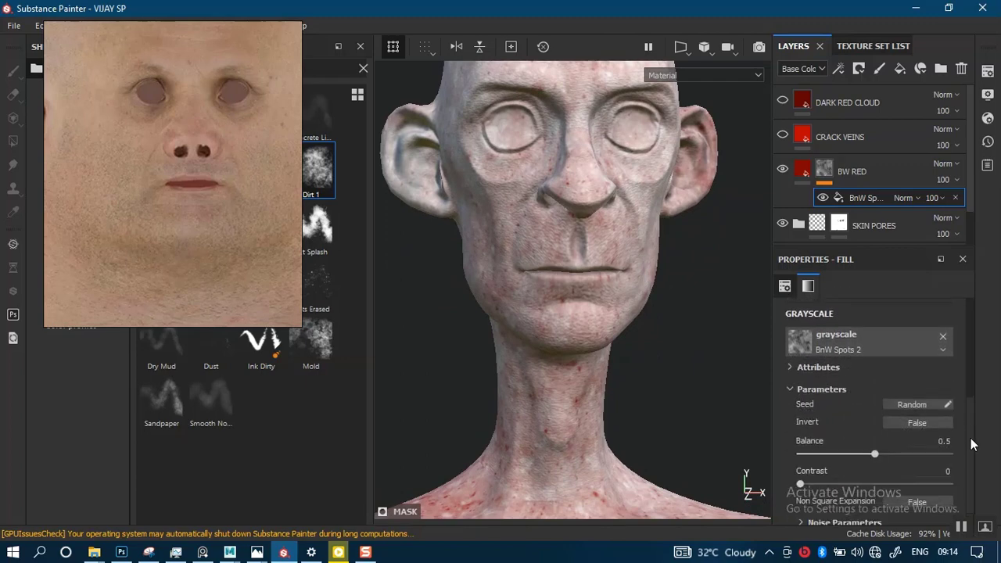
scroll(946, 450, down, 1)
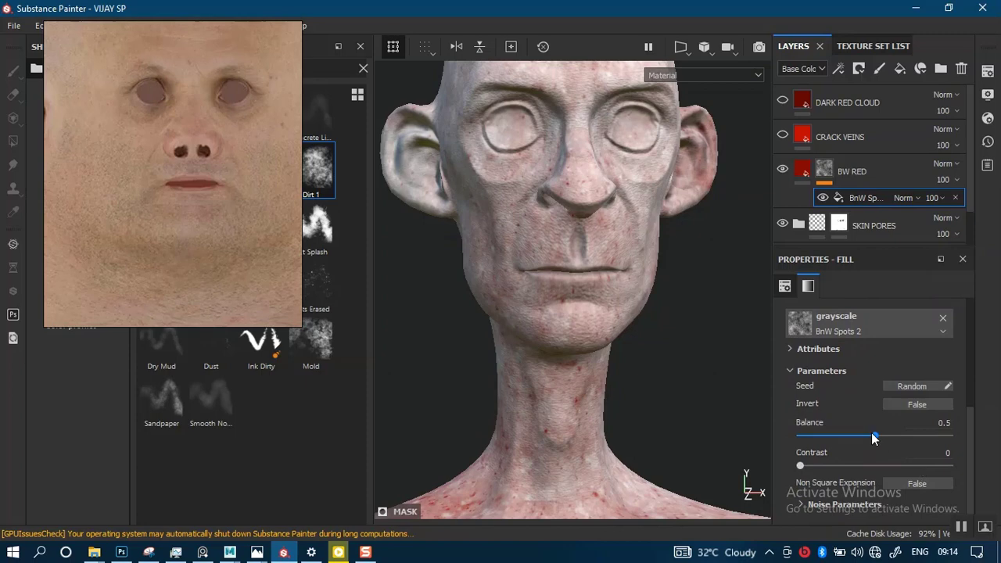
mouse_move(891, 437)
mouse_down()
mouse_move(912, 438)
mouse_move(903, 438)
mouse_up()
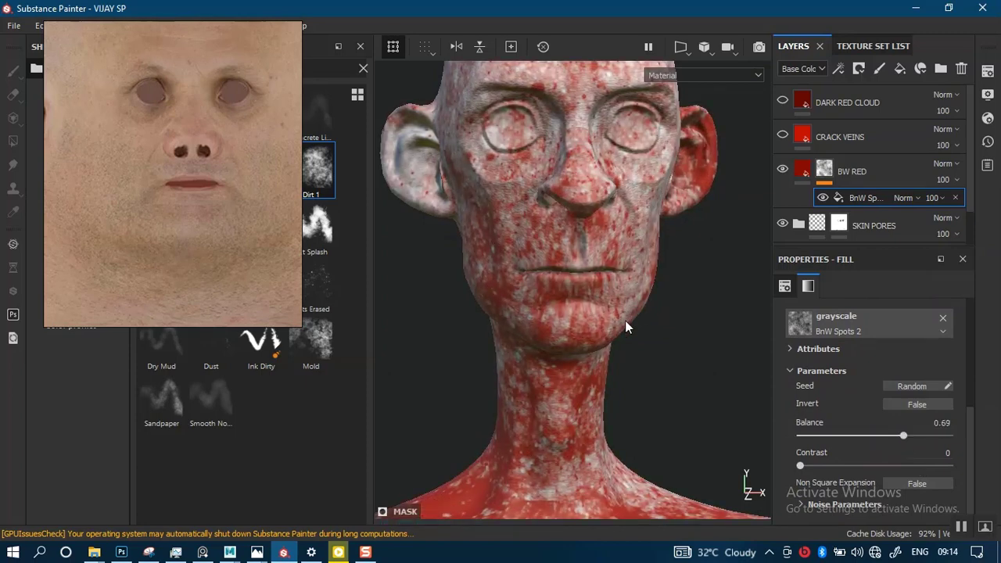
Switch the BnW Spots 2 fill in the BW RED mask to tri-planar projection and set its UV scale to 5.67.
alt+right_drag(567, 208, 564, 328)
alt+middle_drag(564, 289, 569, 92)
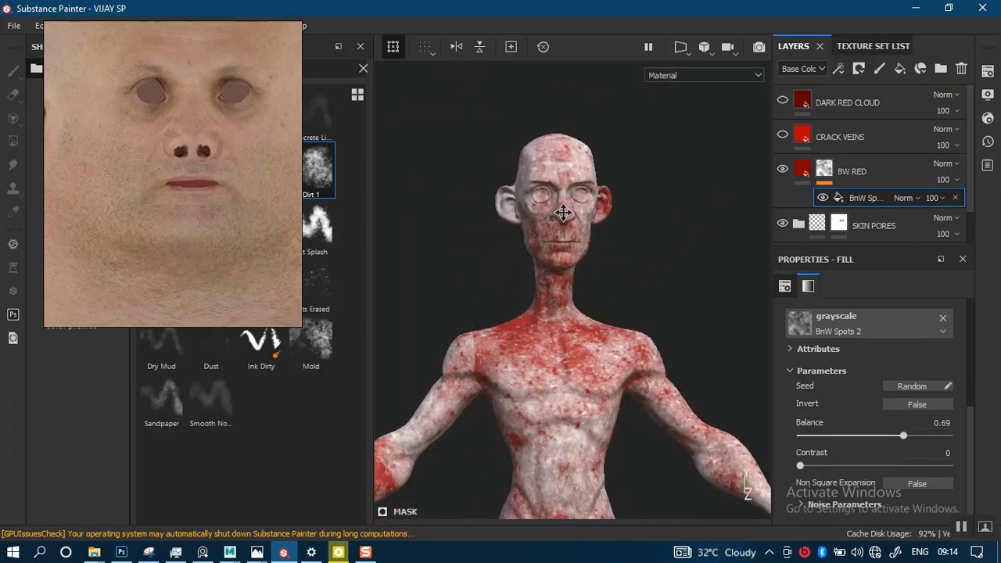
alt+middle_drag(540, 350, 552, 336)
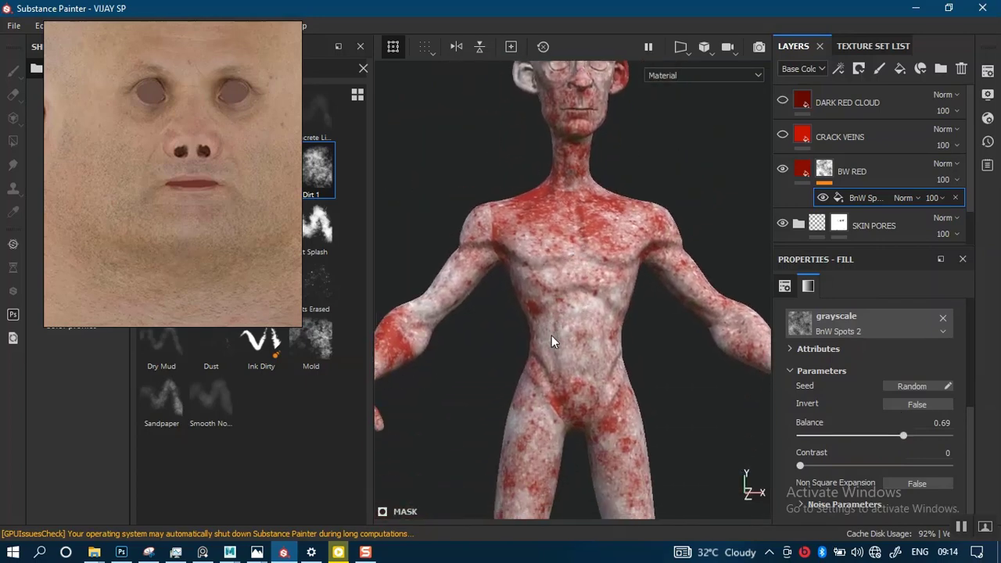
scroll(967, 441, up, 4)
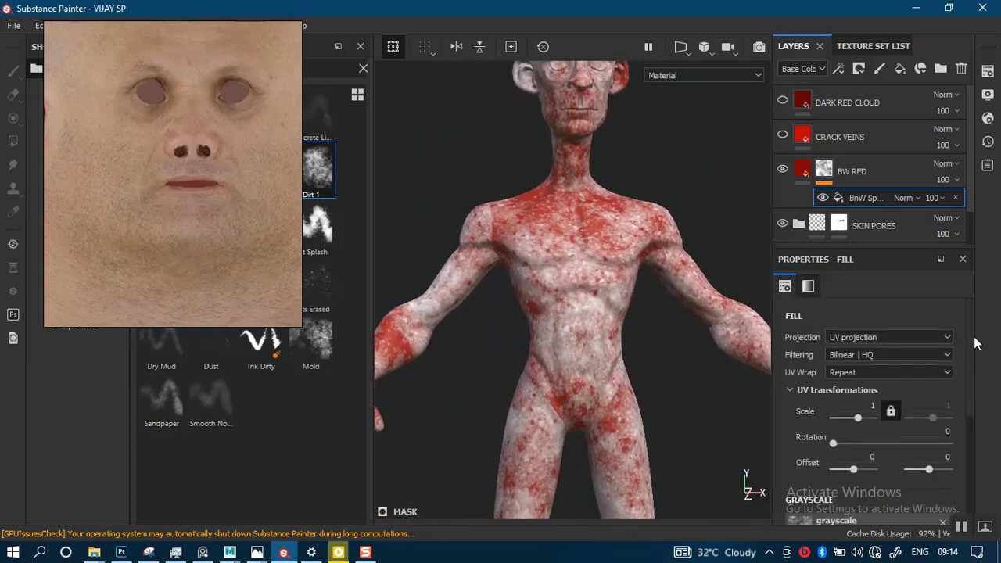
click(860, 342)
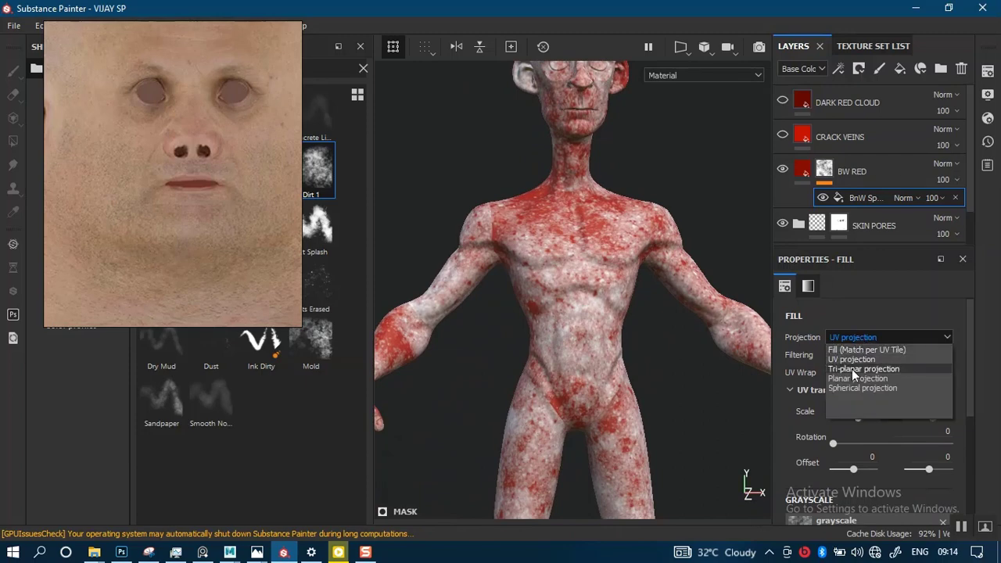
click(853, 368)
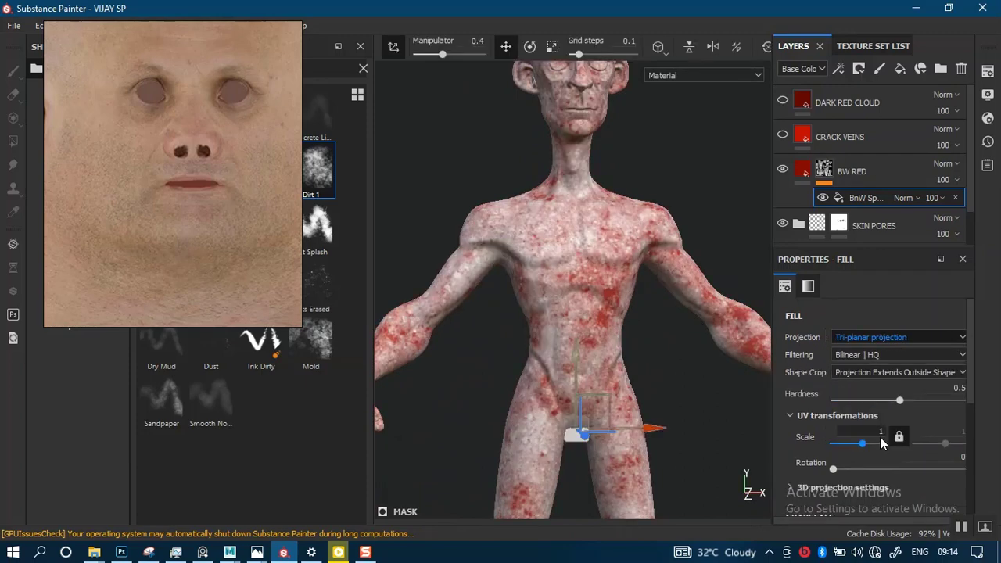
mouse_move(862, 443)
mouse_down()
mouse_move(877, 446)
mouse_move(865, 444)
mouse_up()
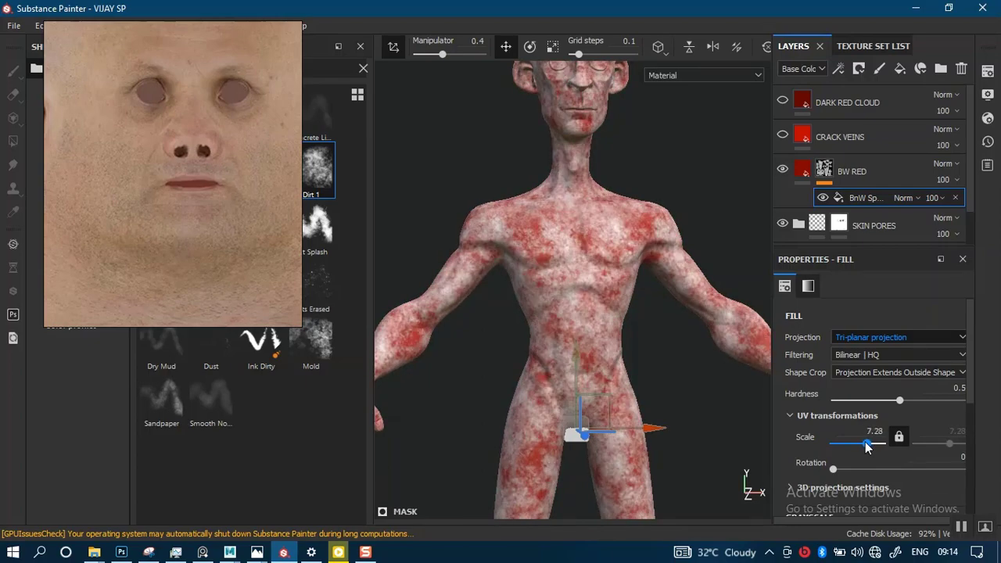
Expand the noise parameters of the BnW Spots 2 fill and set the noise scale to 5.
drag(970, 395, 962, 502)
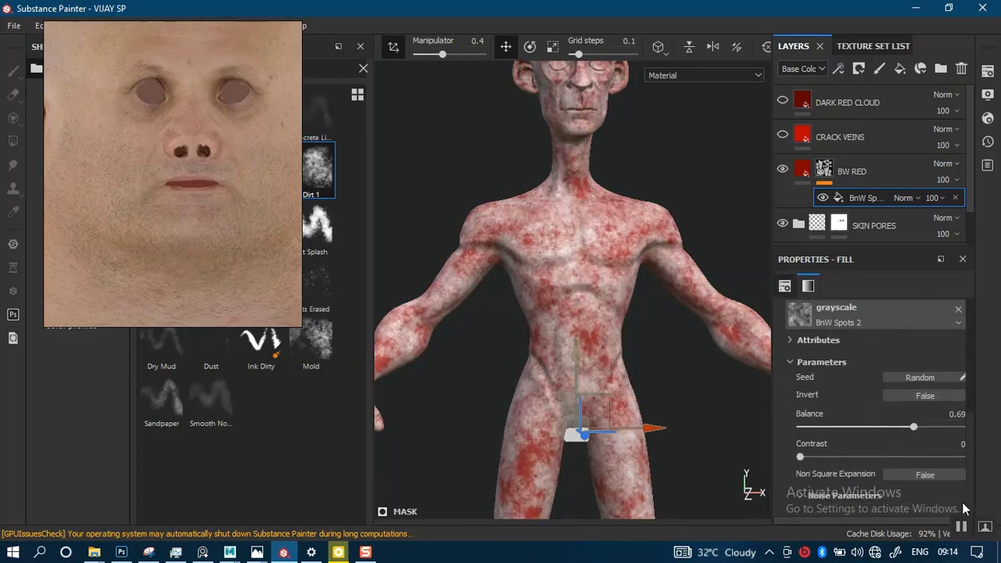
click(817, 495)
scroll(975, 479, down, 1)
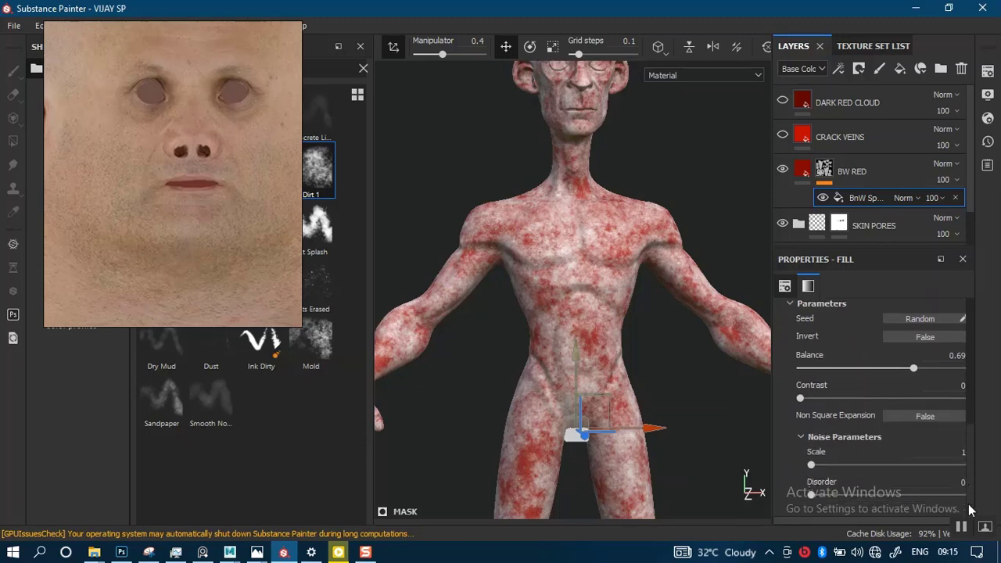
click(833, 466)
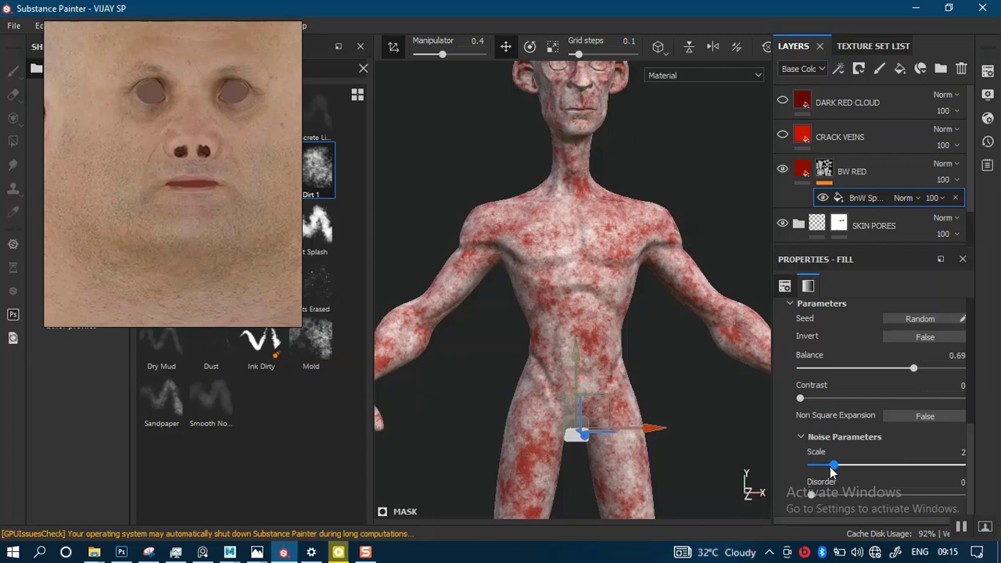
drag(834, 467, 873, 469)
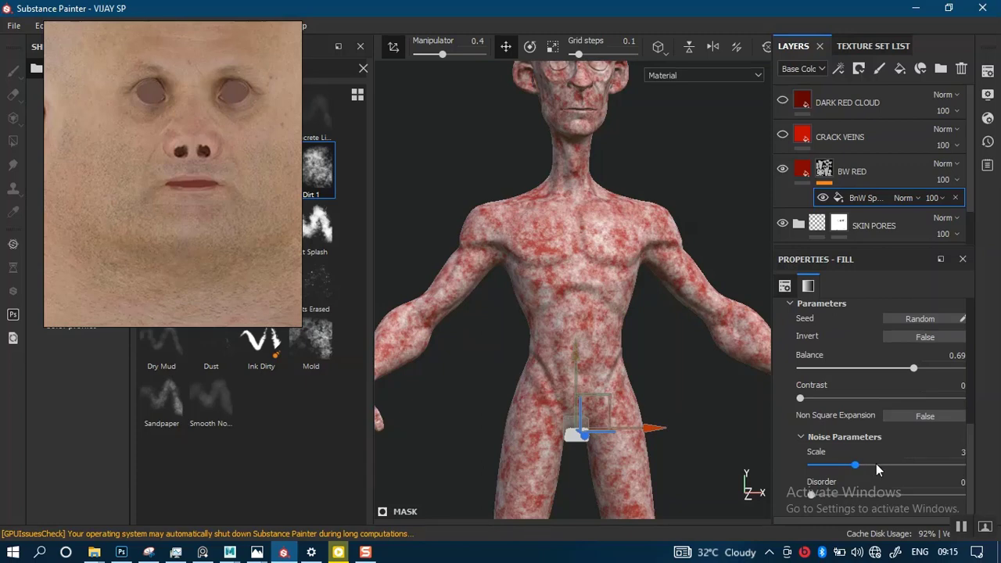
drag(872, 464, 897, 466)
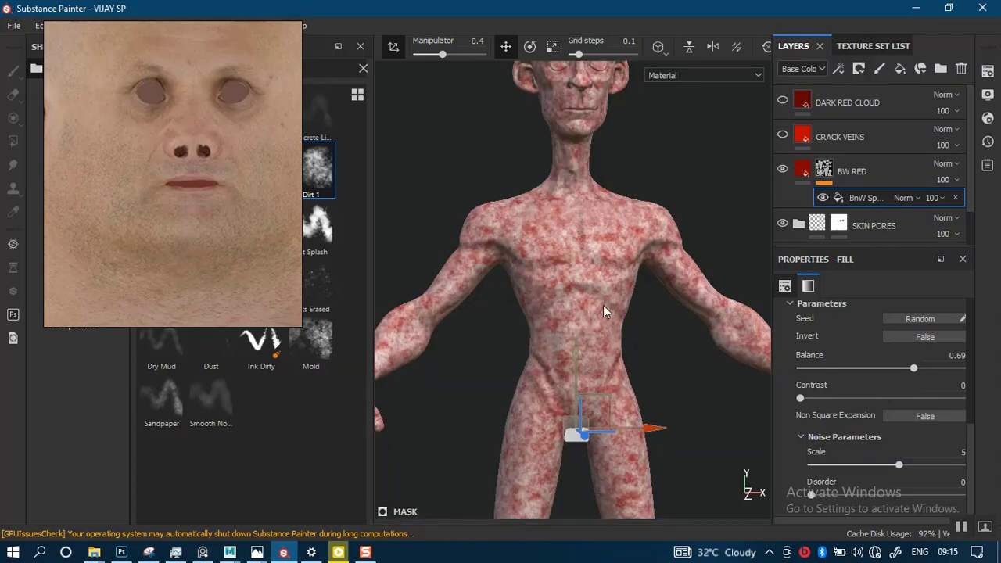
Try a UV scale of 23.61 on the BnW Spots 2 fill and undo it.
middle_drag(602, 305, 601, 397)
scroll(601, 397, up, 2)
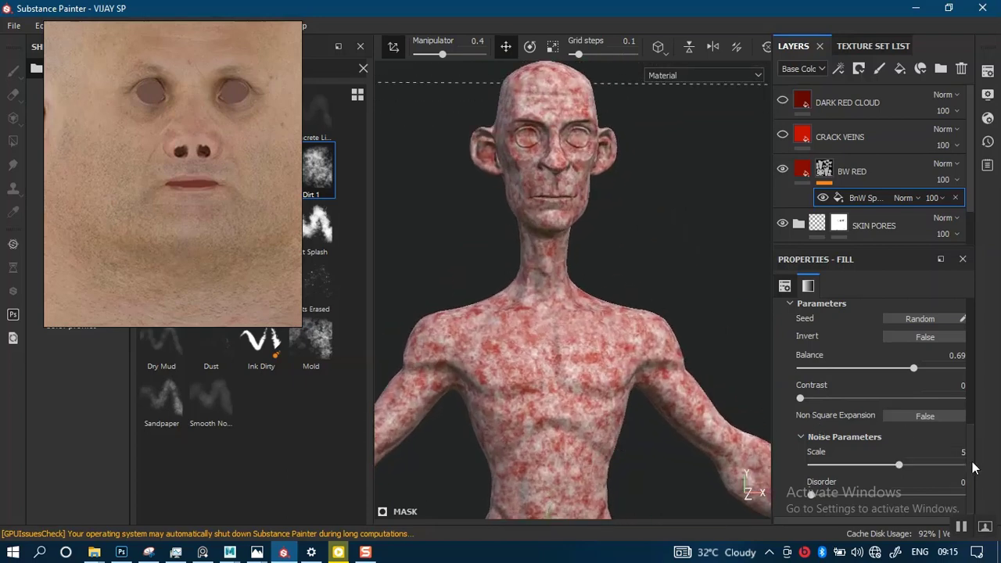
scroll(974, 454, up, 5)
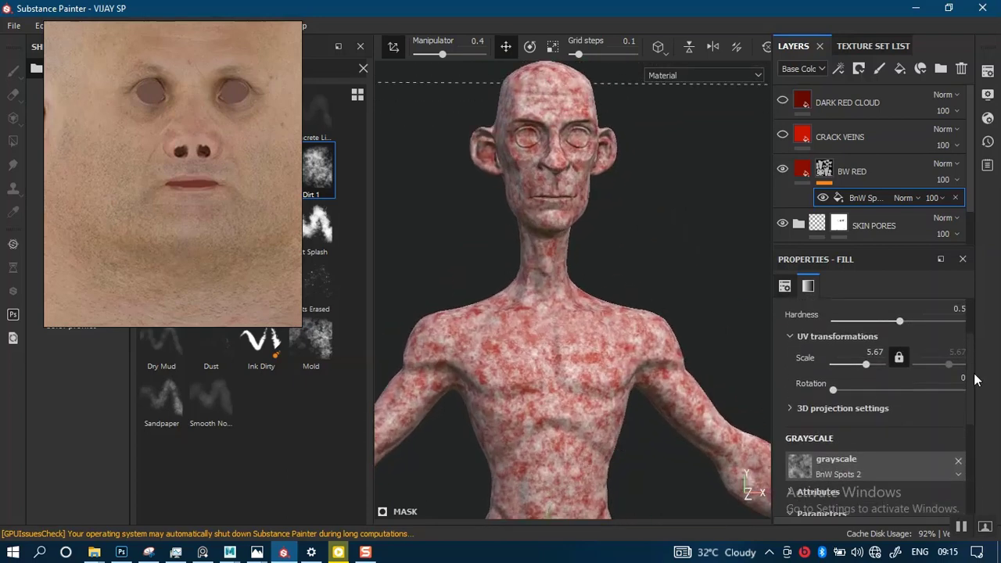
scroll(969, 215, down, 1)
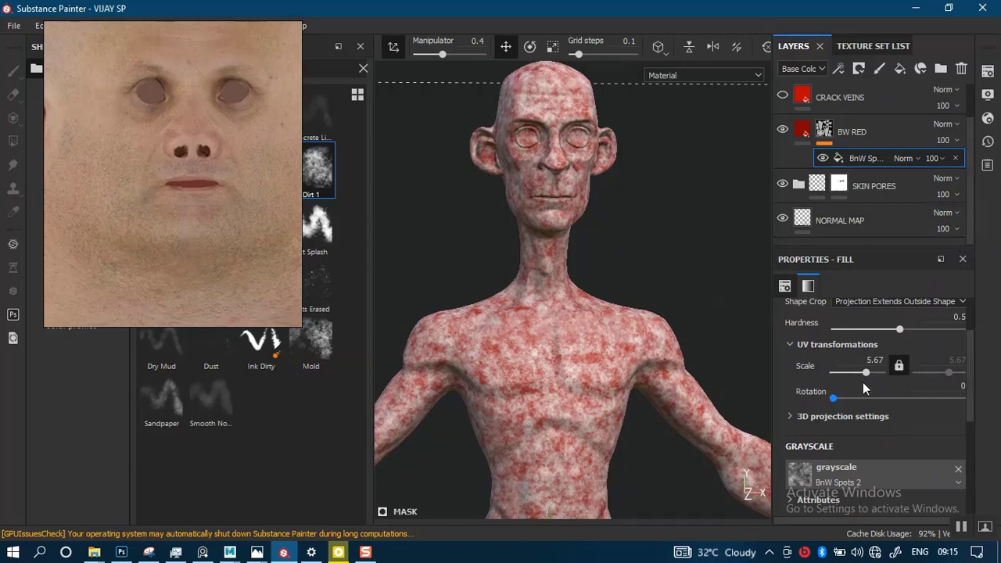
drag(868, 372, 869, 378)
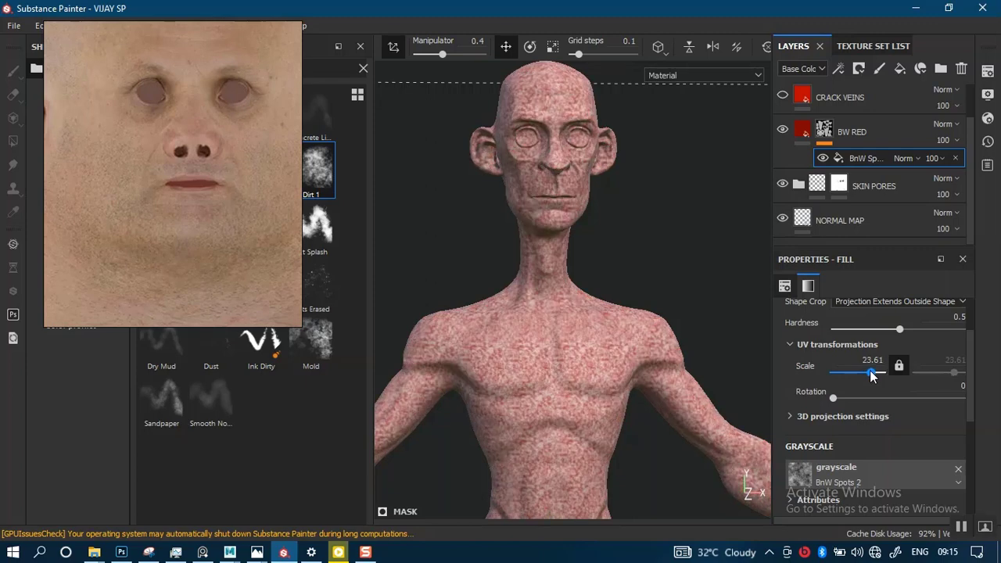
key(ctrl+z)
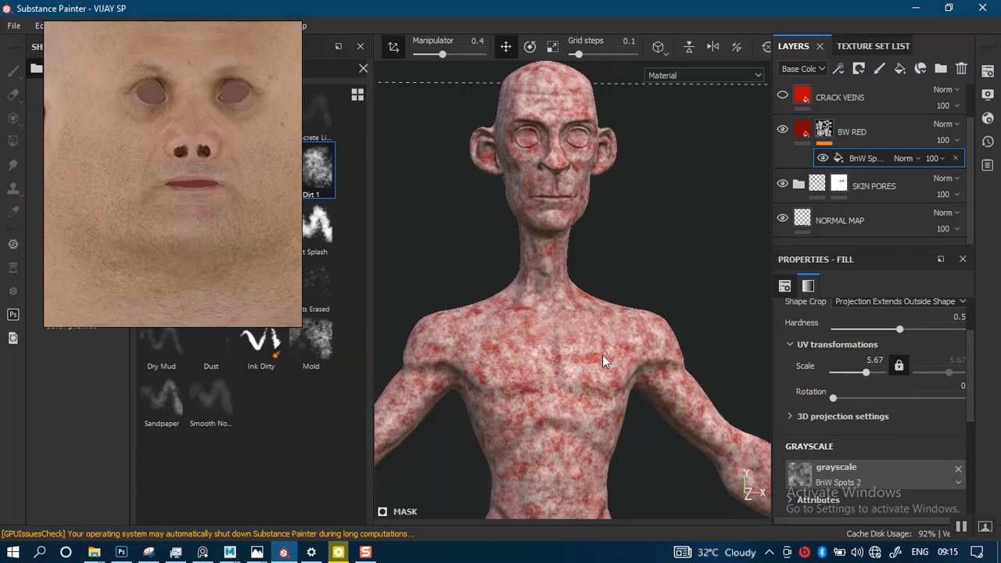
Set the BnW Spots 2 fill's balance to 0.8 and contrast to 0.2, and check the spots on the face.
scroll(567, 345, up, 5)
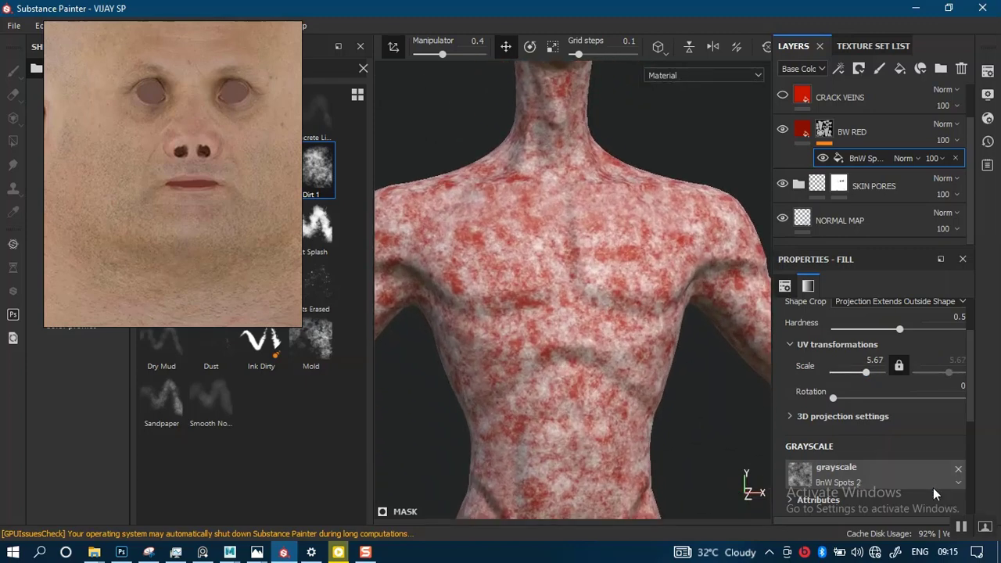
scroll(966, 410, down, 5)
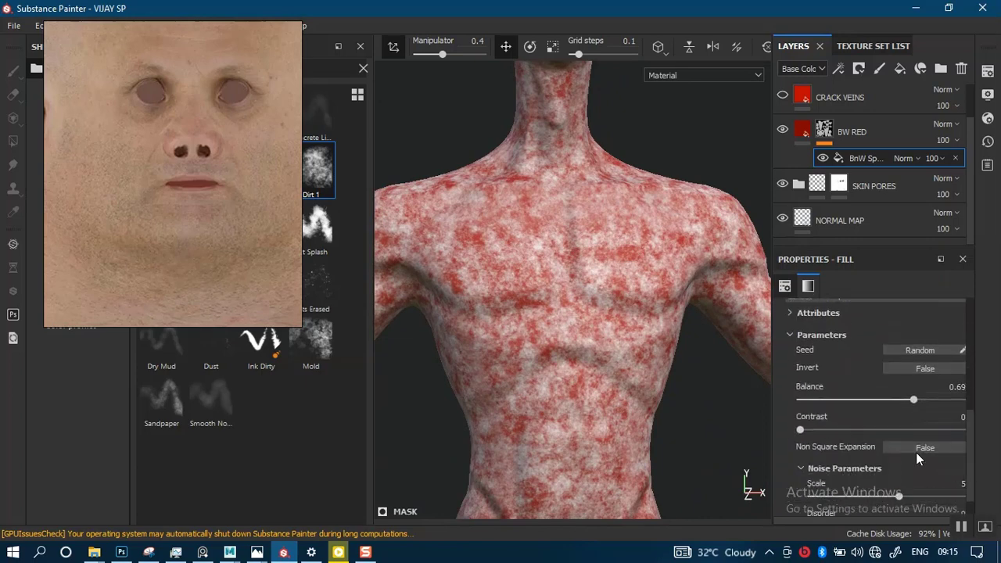
drag(942, 409, 968, 412)
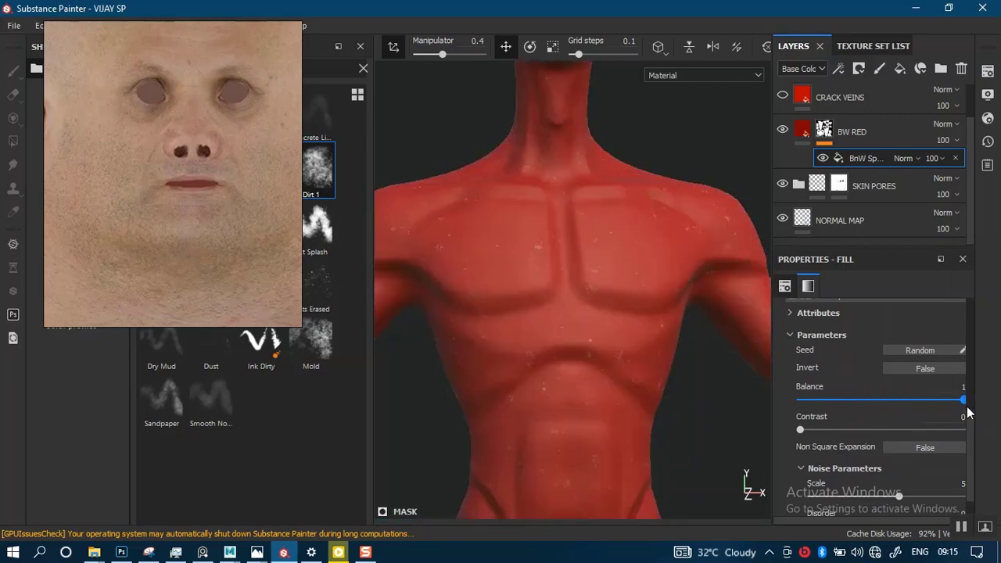
click(941, 403)
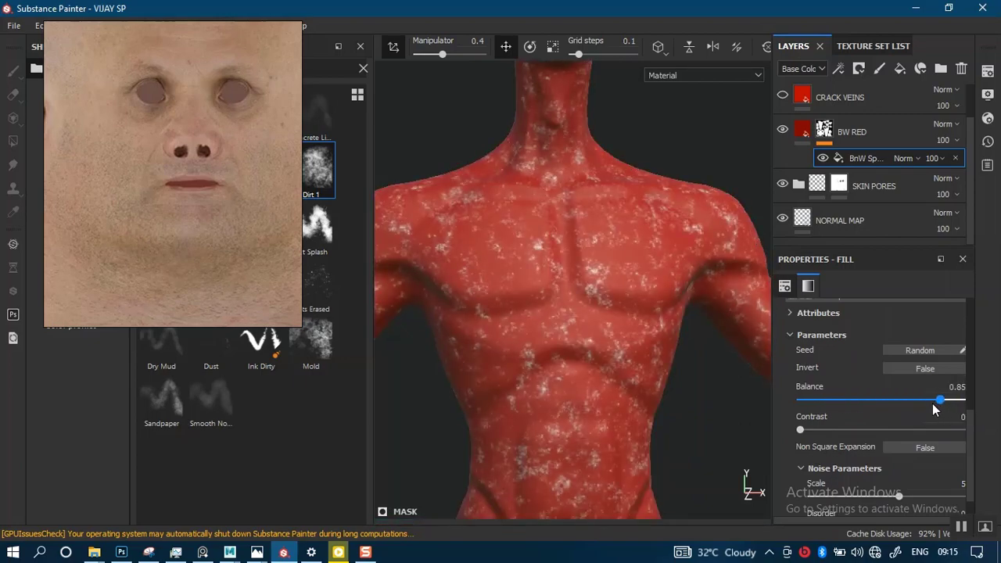
click(932, 403)
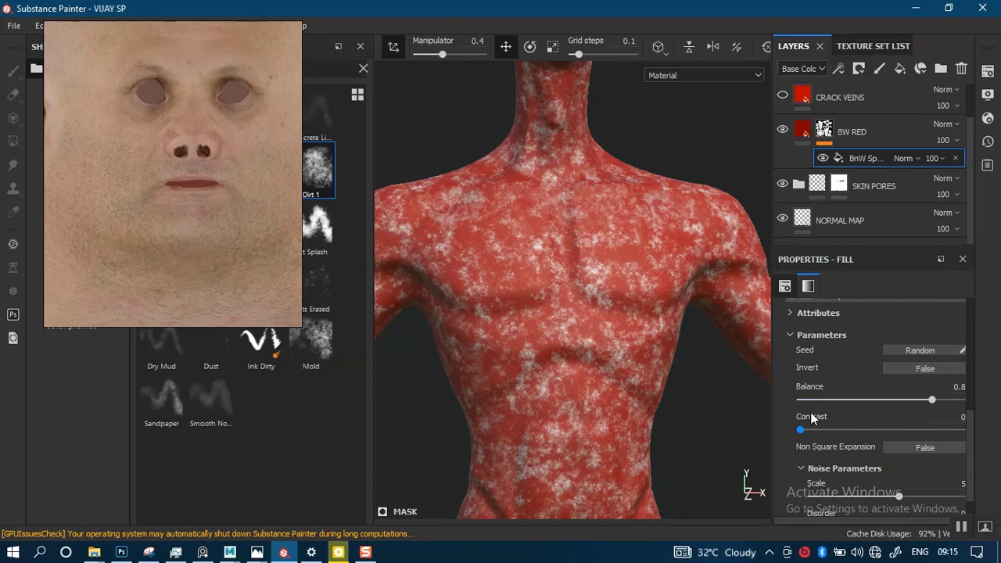
mouse_move(820, 428)
mouse_down()
mouse_move(894, 437)
mouse_move(833, 431)
mouse_up()
alt+middle_drag(590, 279, 569, 352)
alt+right_drag(569, 352, 586, 284)
alt+middle_drag(590, 258, 596, 328)
alt+drag(596, 327, 592, 250)
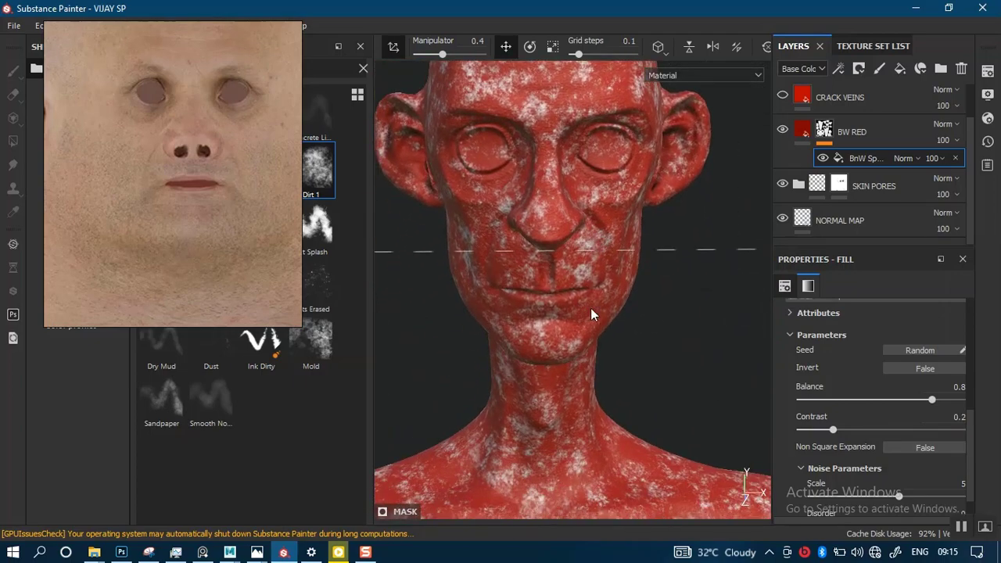
alt+drag(592, 313, 603, 277)
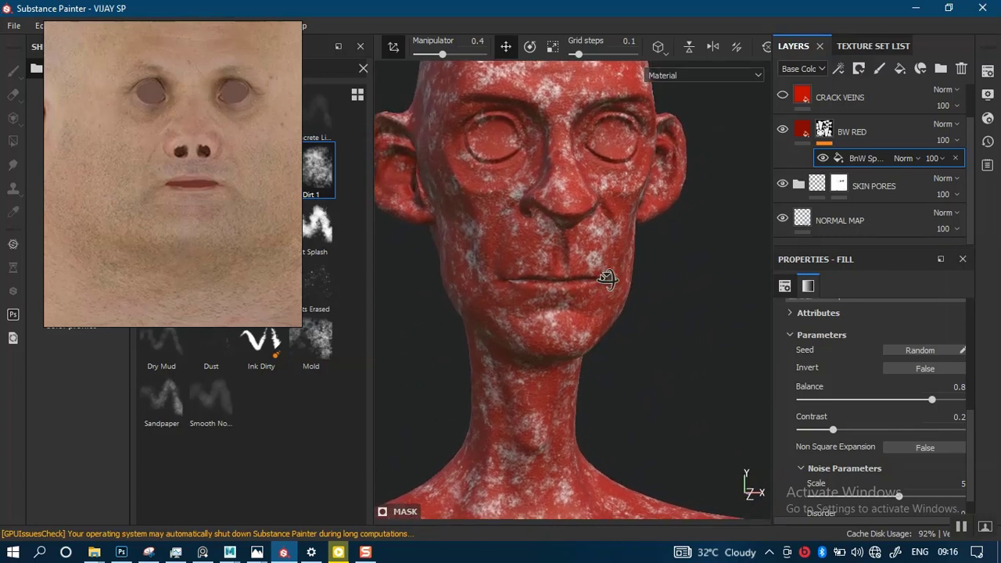
scroll(965, 439, down, 1)
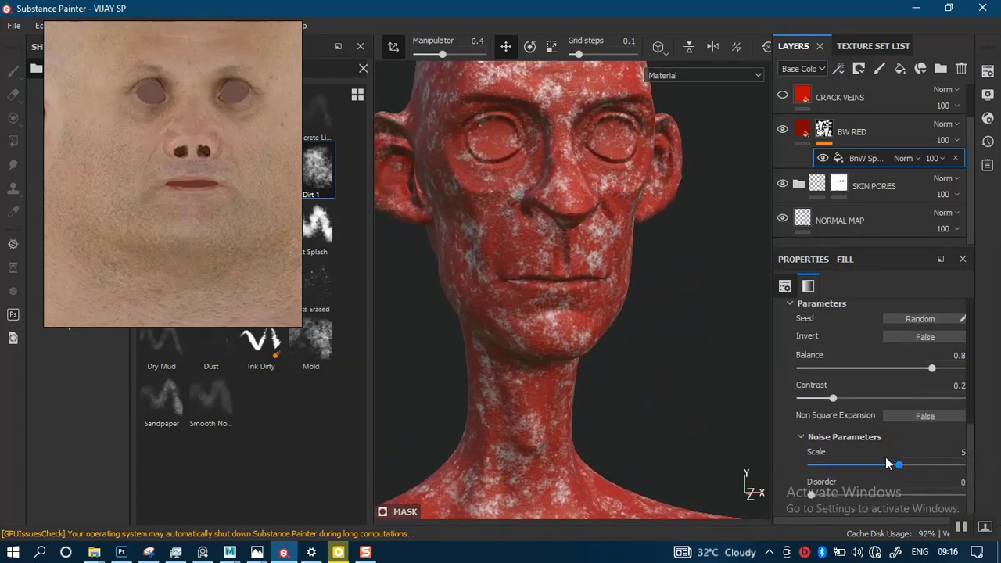
Show the CRACK VEINS layer and move it above DARK RED CLOUD in the layer stack.
click(782, 95)
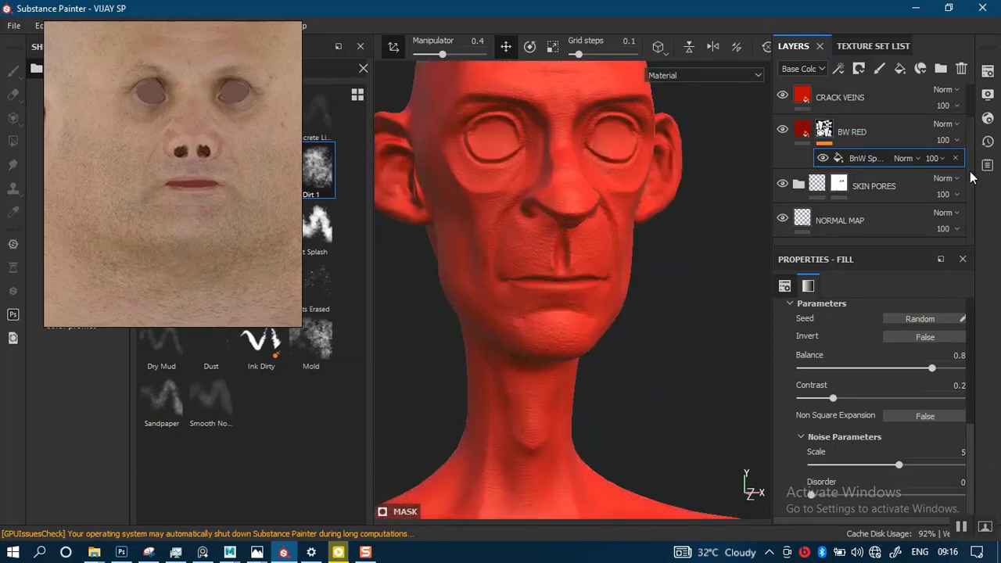
scroll(856, 149, up, 1)
drag(840, 141, 843, 96)
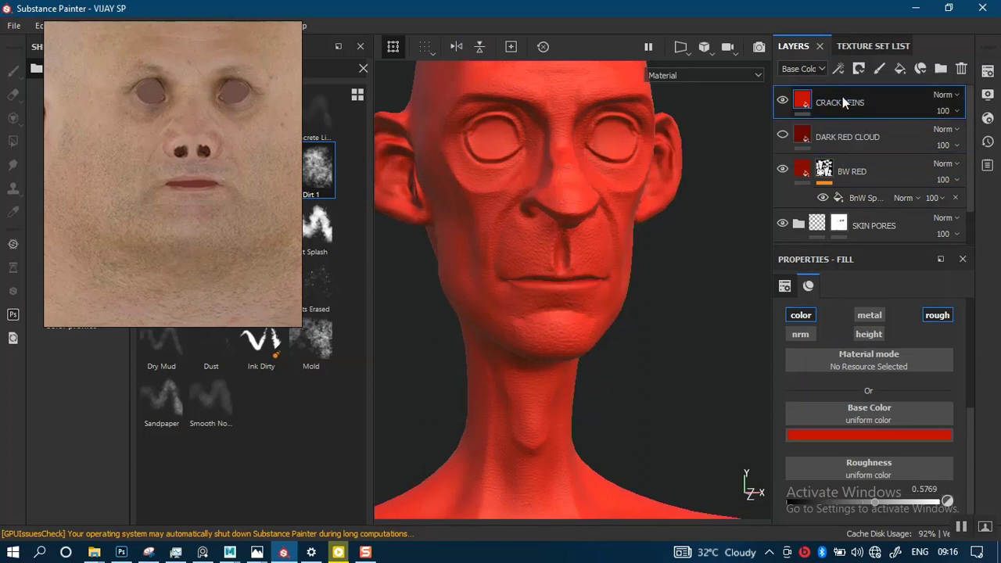
Show the DARK RED CLOUD layer and add a black mask to it.
click(829, 139)
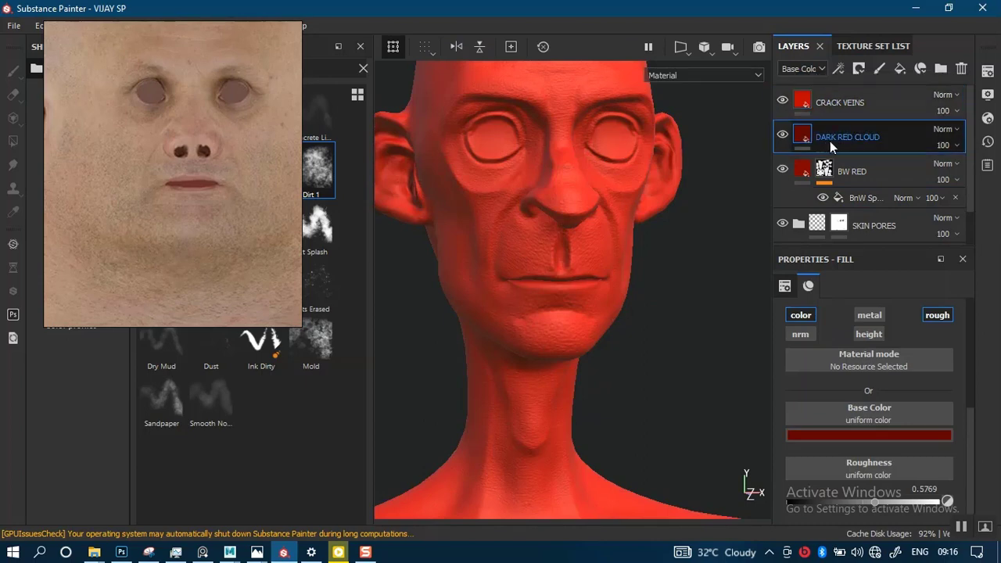
right_click(809, 140)
click(860, 29)
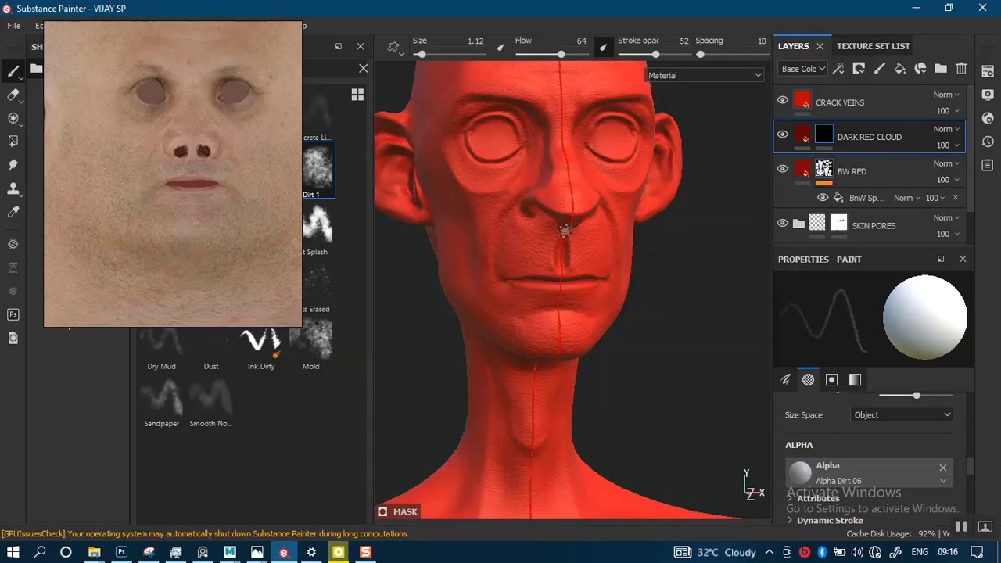
Assign the Clouds 2 procedural texture to a new fill in the DARK RED CLOUD mask and hide the BW RED layer.
right_click(827, 135)
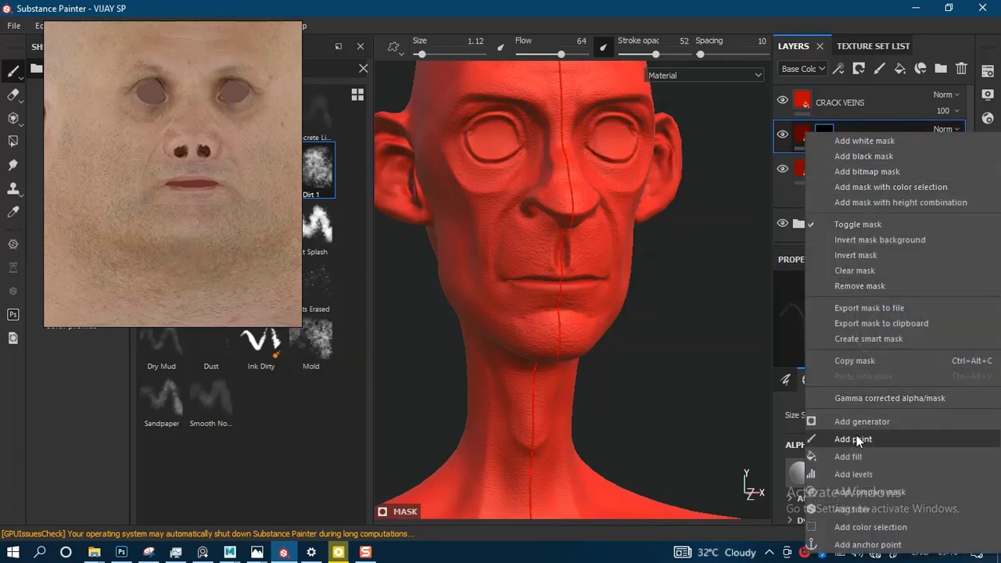
click(853, 457)
click(860, 341)
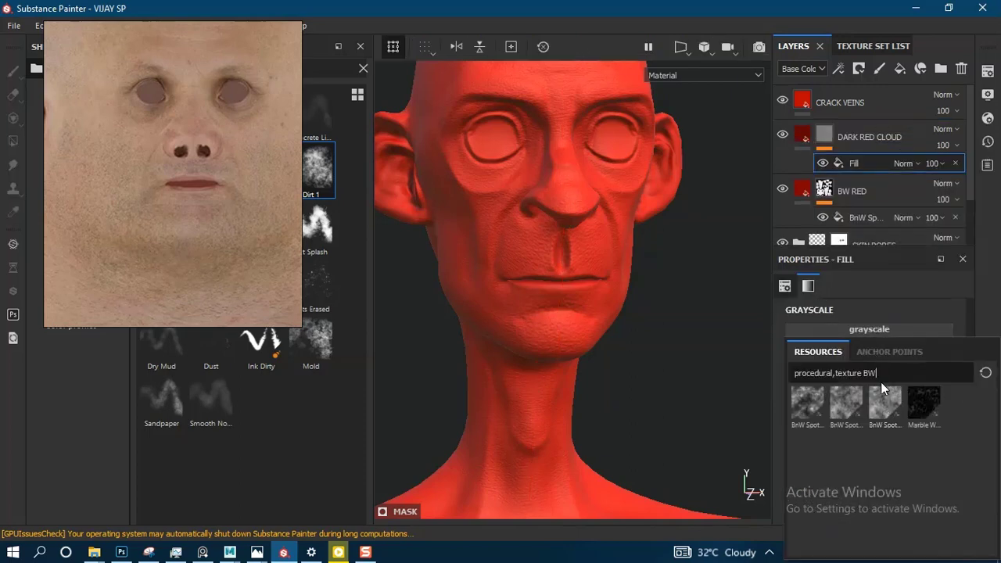
key(BackSpace)
key(BackSpace)
text(CL)
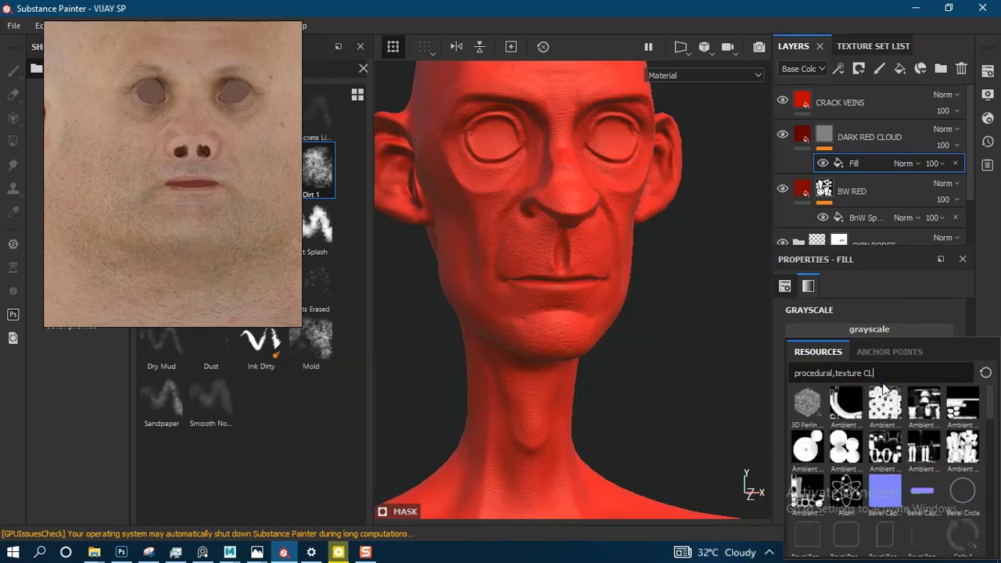
text(OU)
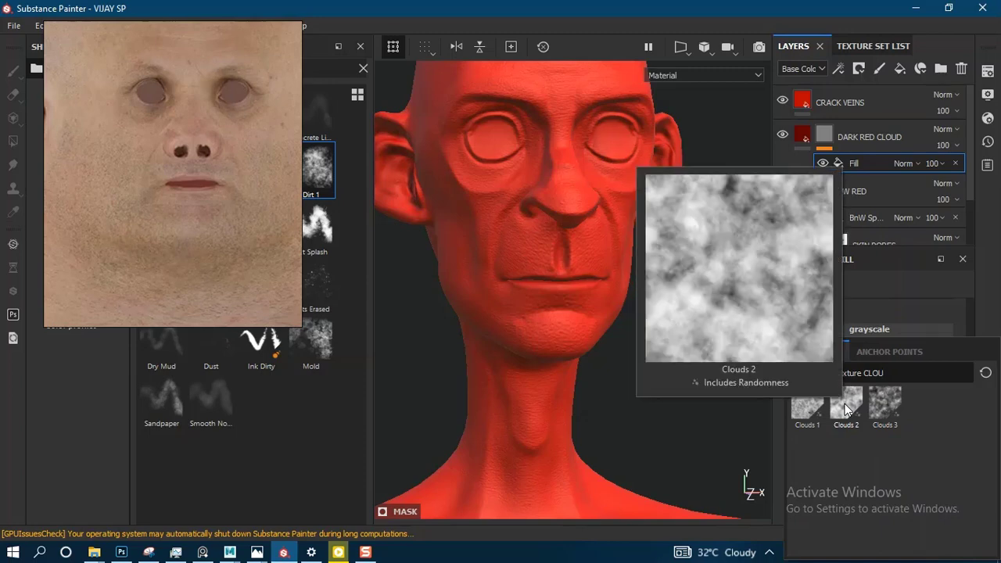
mouse_move(811, 411)
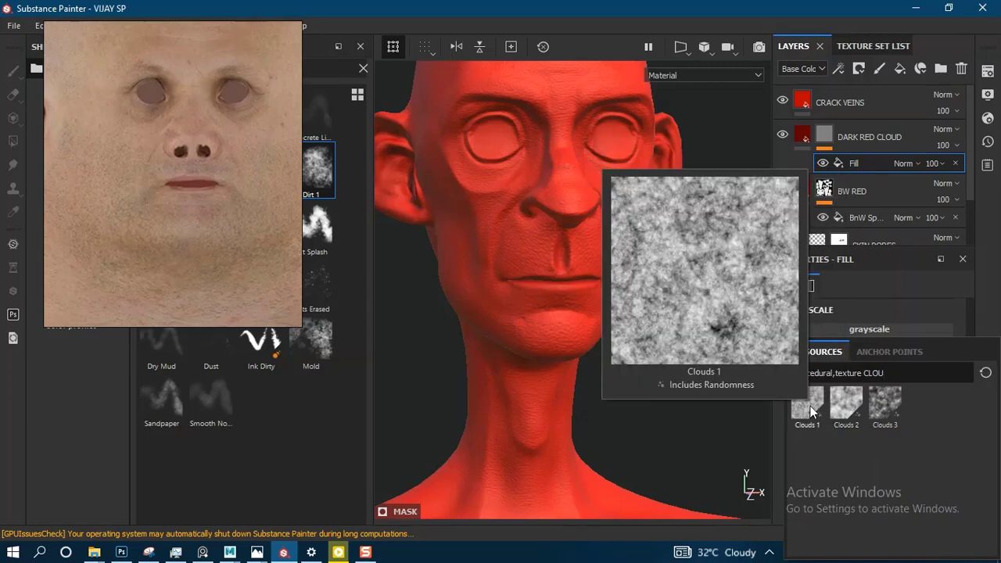
mouse_move(851, 414)
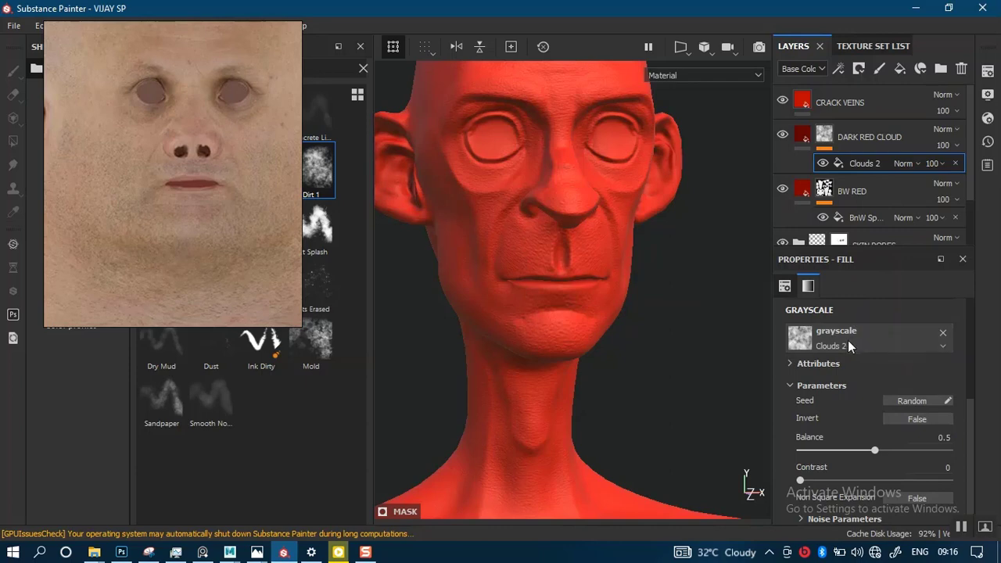
click(782, 188)
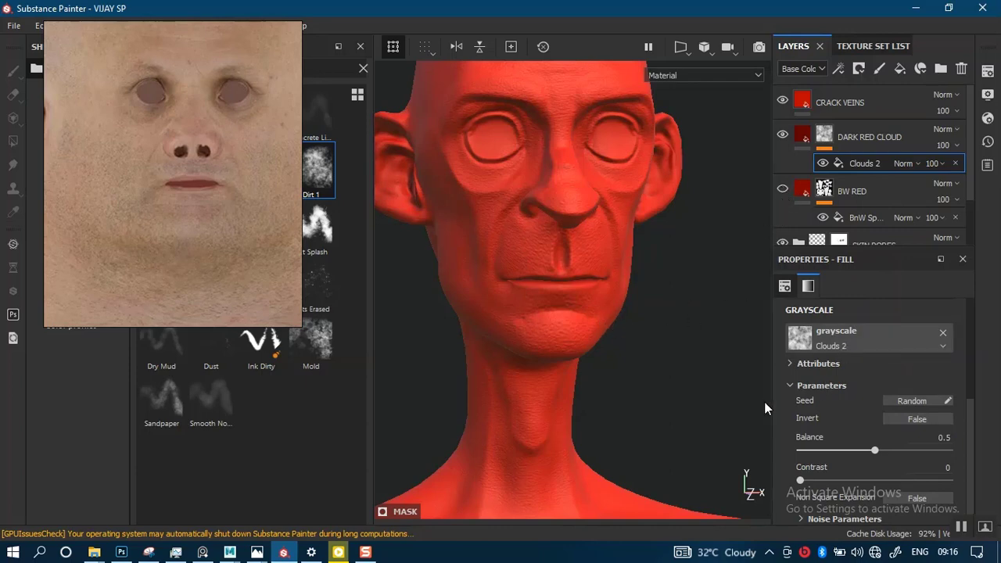
Hide the CRACK VEINS layer and switch the Clouds 2 fill to tri-planar projection.
click(782, 100)
middle_drag(566, 328, 592, 230)
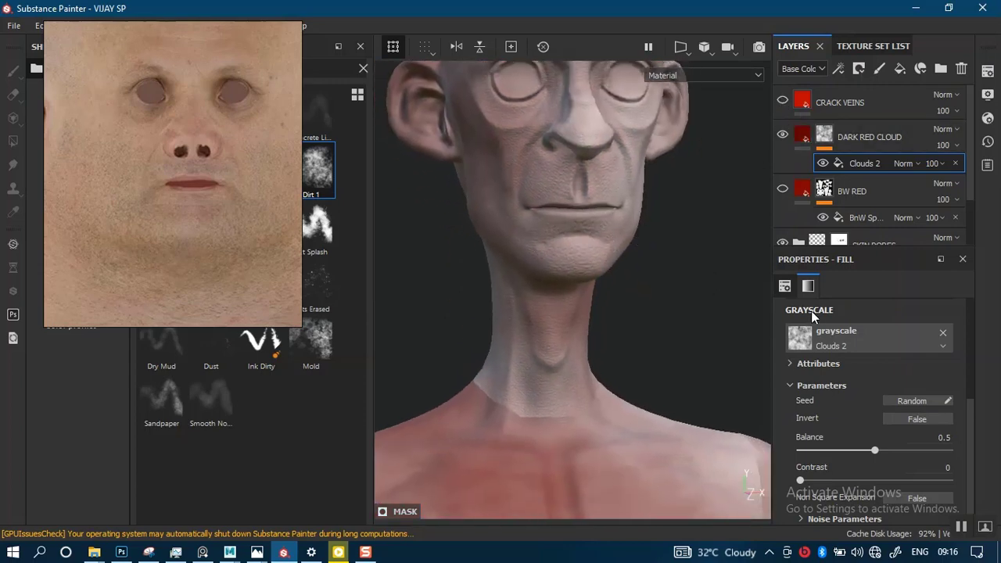
scroll(964, 438, up, 5)
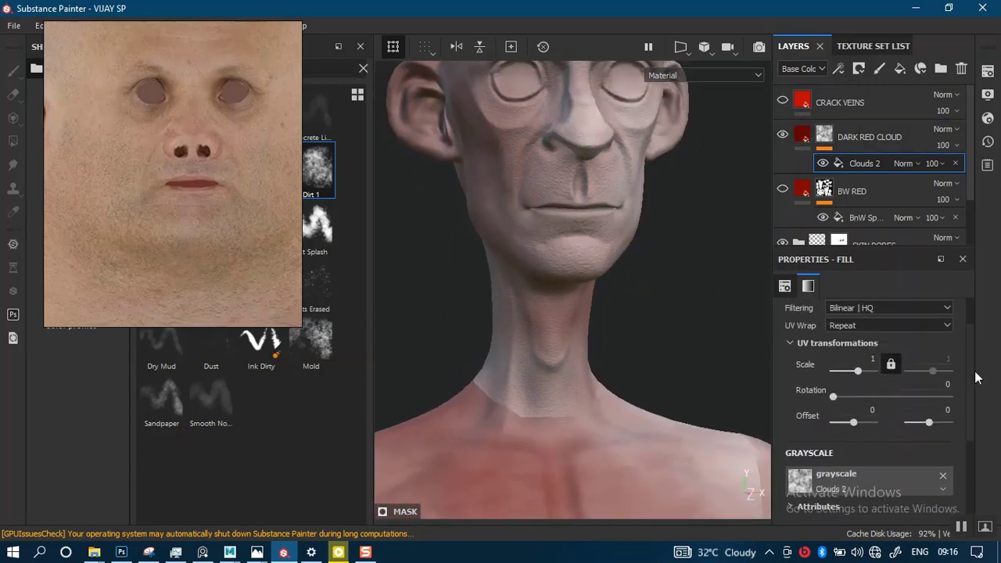
click(892, 329)
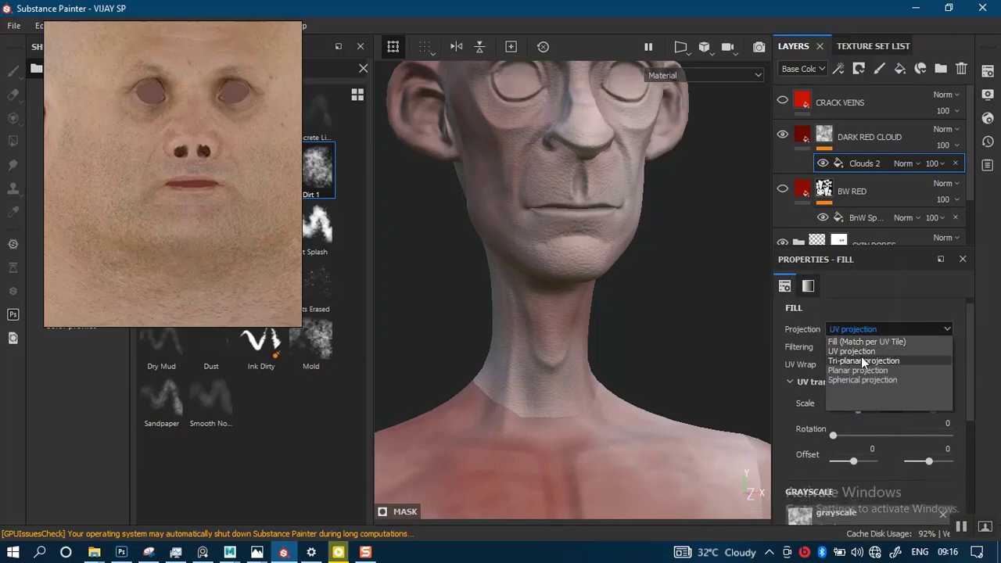
click(859, 360)
Set the Clouds 2 fill's UV scale to 13.89 and its balance to 0.65.
alt+right_drag(563, 367, 599, 391)
alt+middle_drag(599, 391, 599, 300)
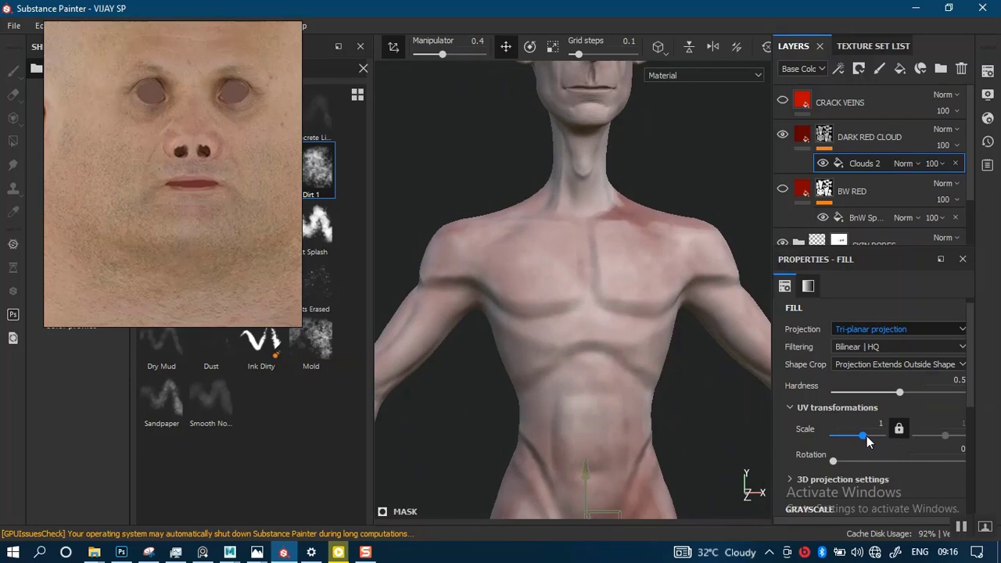
drag(863, 435, 873, 439)
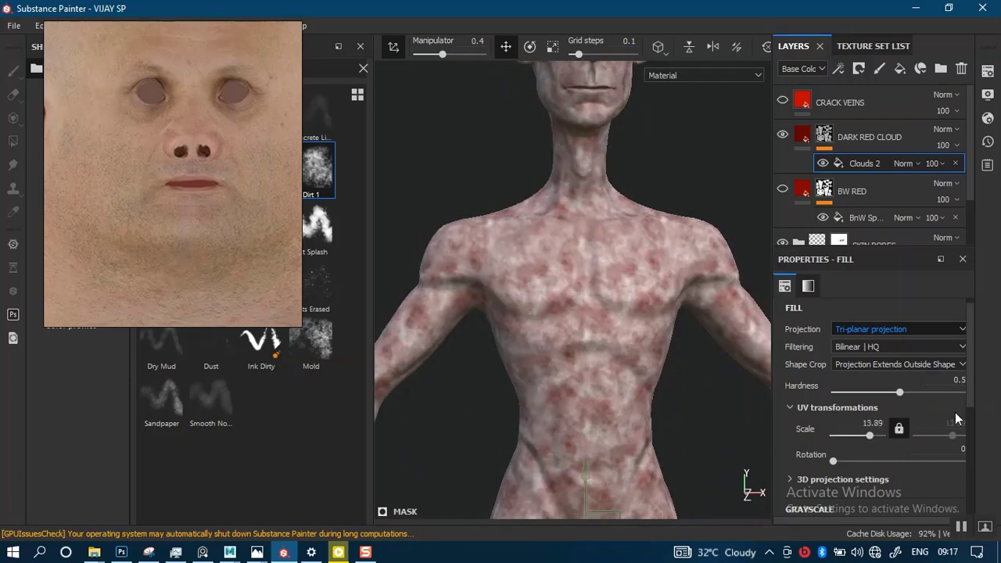
scroll(962, 453, down, 5)
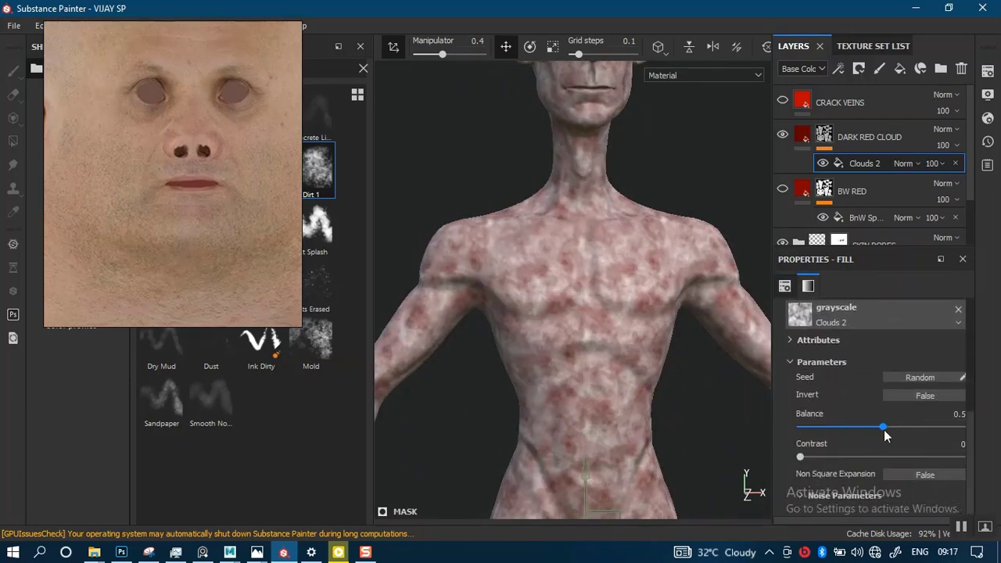
drag(883, 429, 904, 428)
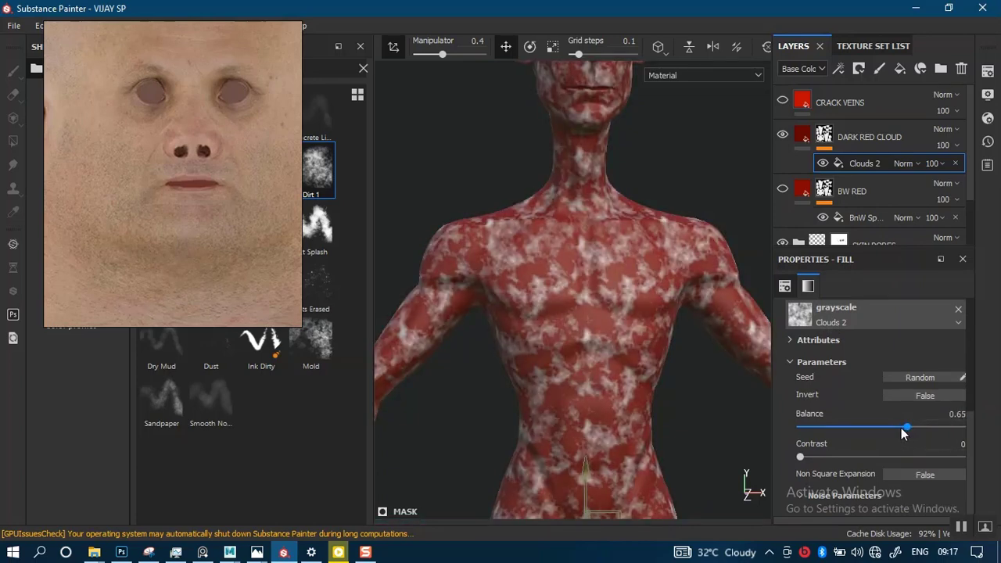
Duplicate the BW RED layer and move the copy below the original in the layer stack.
scroll(968, 188, down, 2)
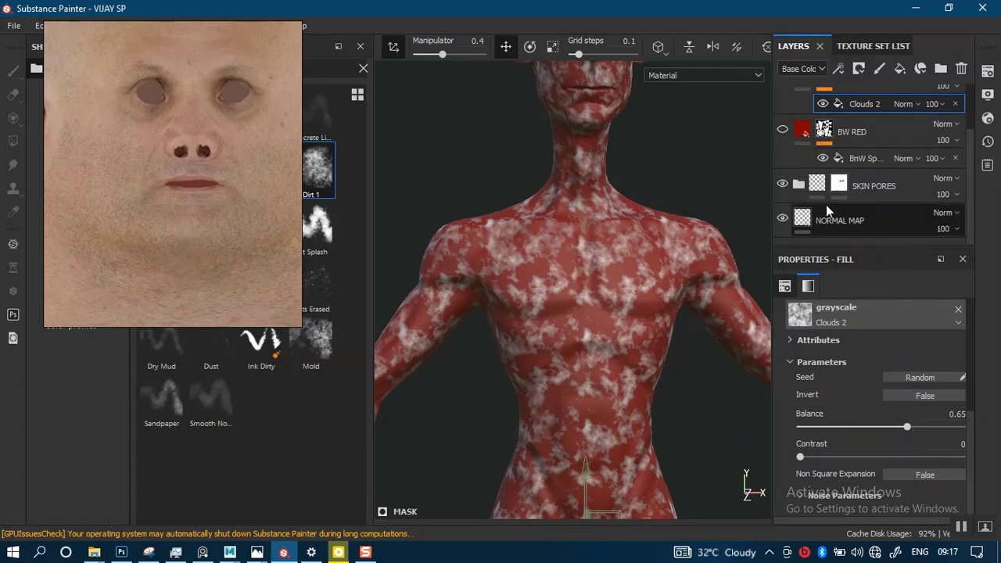
click(867, 158)
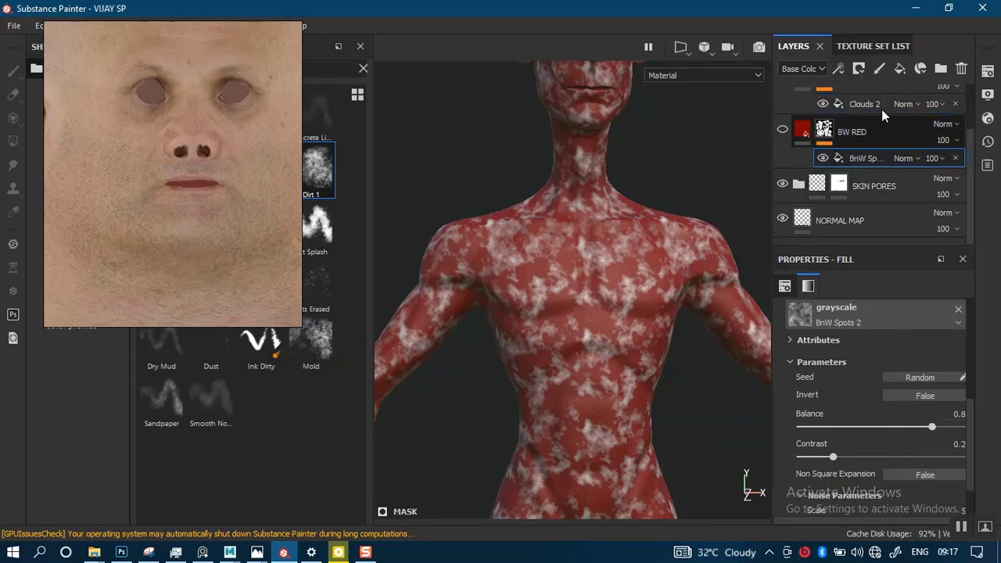
click(855, 142)
key(ctrl+d)
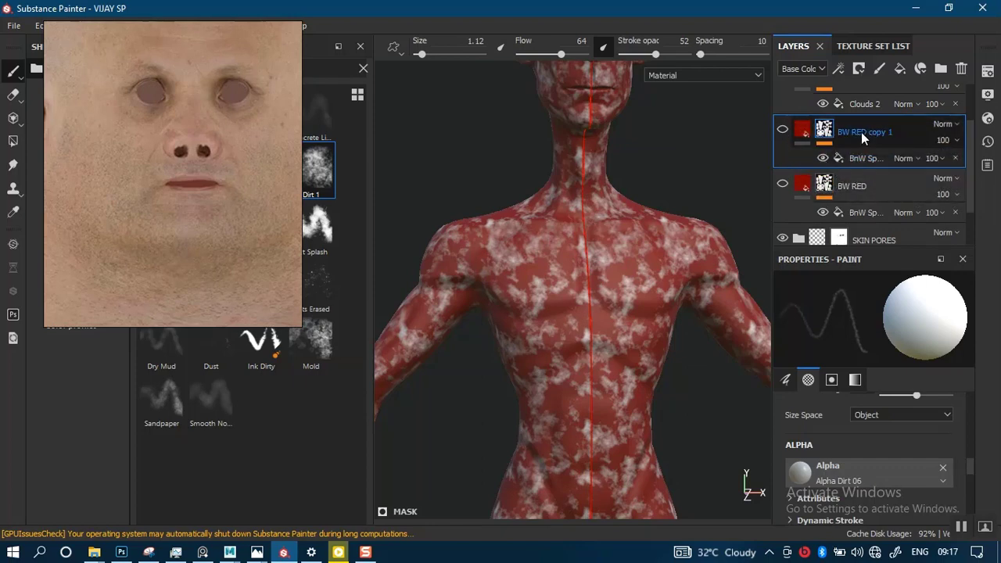
drag(861, 133, 851, 200)
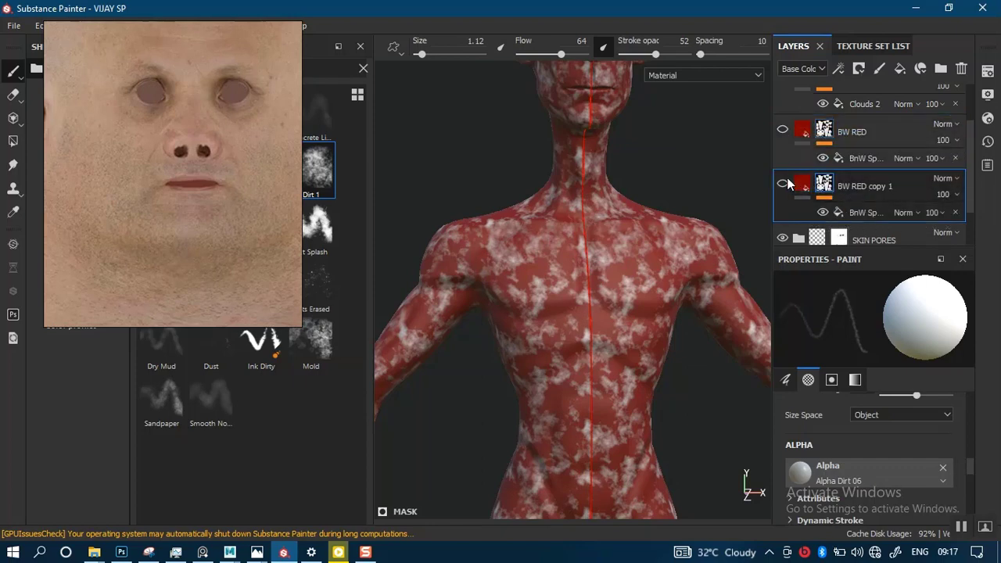
Remove the mask from the BW RED copy 1 layer and darken its red base color slightly.
right_click(825, 188)
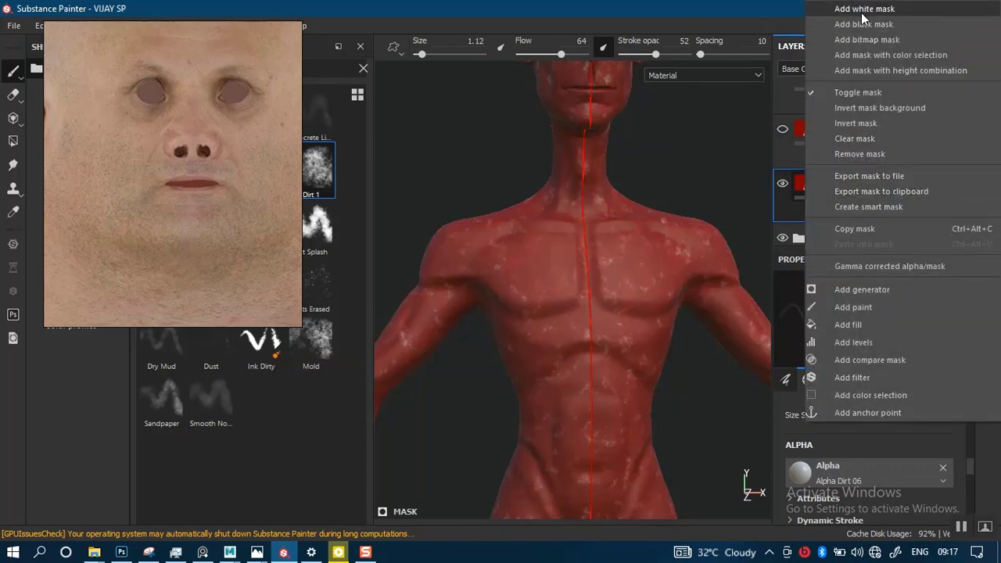
click(850, 155)
click(820, 191)
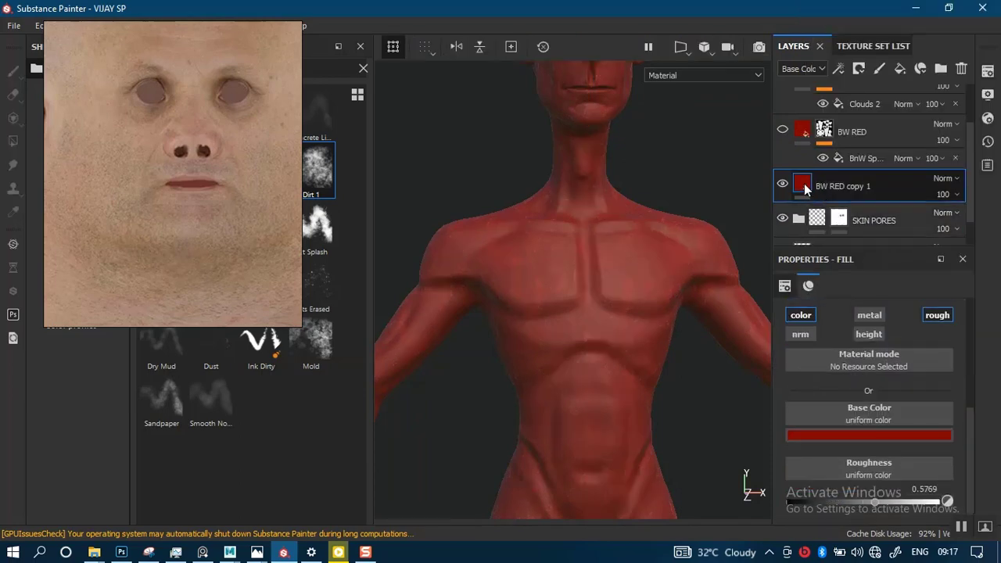
click(886, 434)
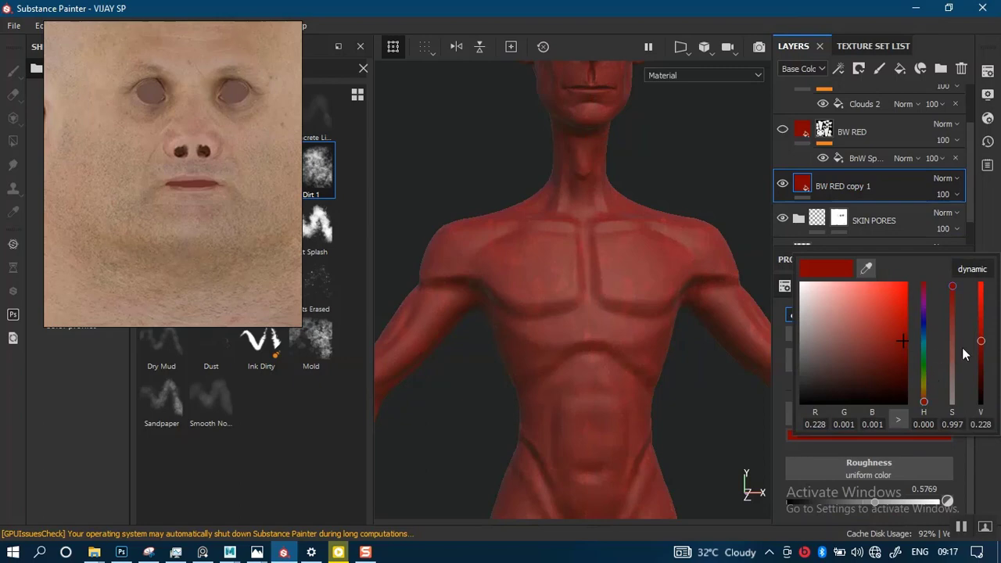
drag(980, 342, 979, 355)
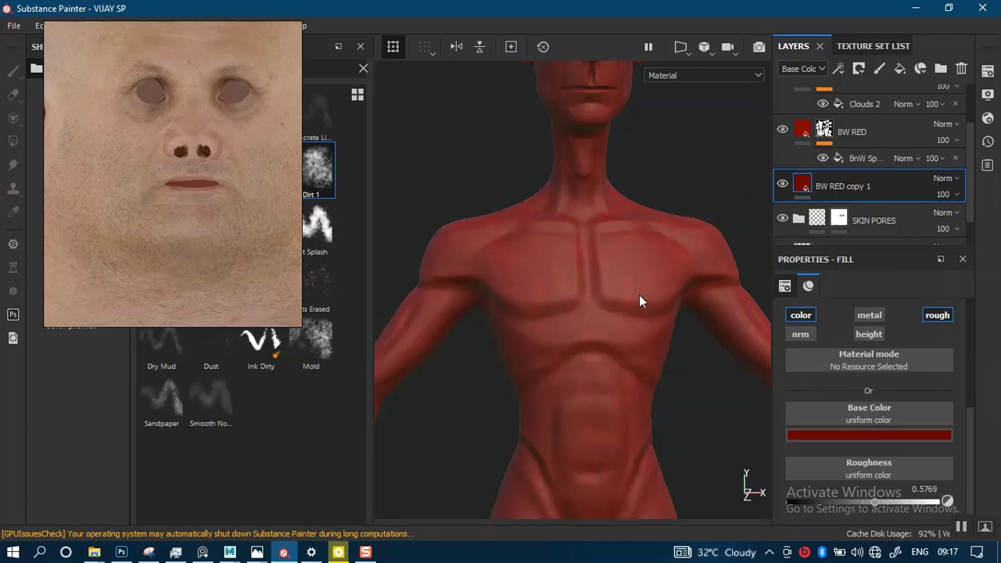
Check the combined red layers up close on the chest, and hide both BW RED copy 1 and BW RED.
scroll(599, 422, up, 2)
alt+right_drag(599, 417, 625, 276)
alt+middle_drag(626, 276, 659, 251)
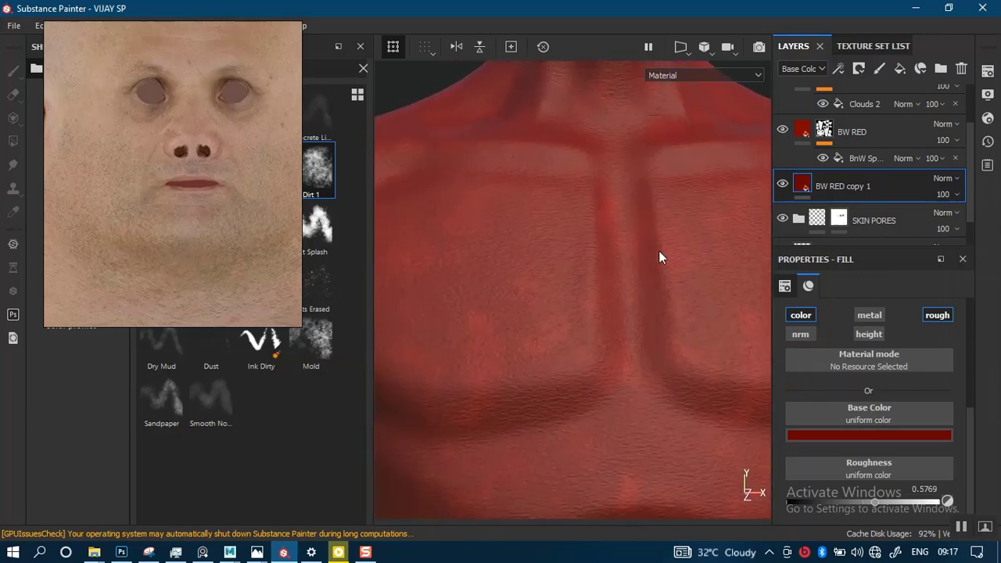
alt+right_drag(658, 250, 622, 259)
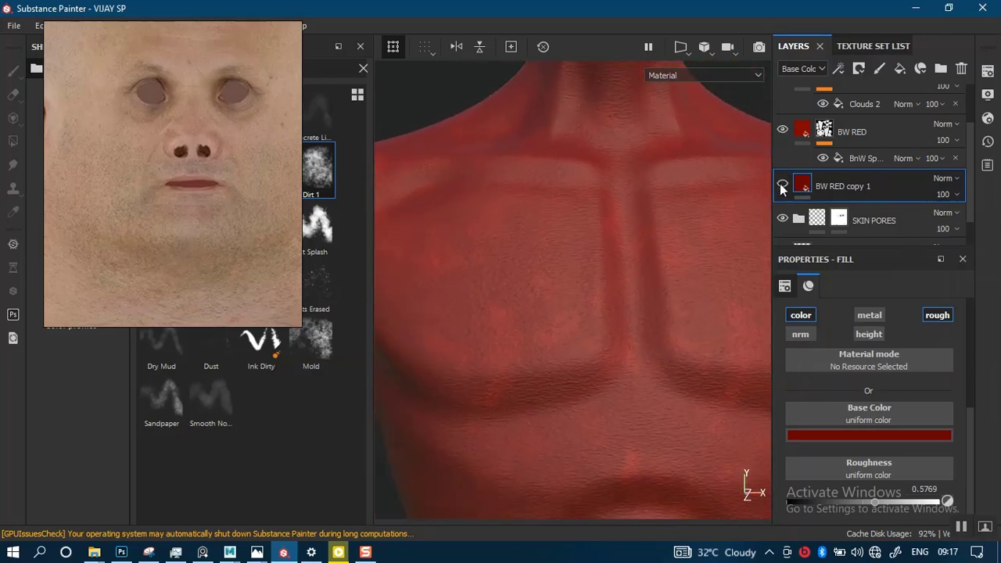
click(782, 185)
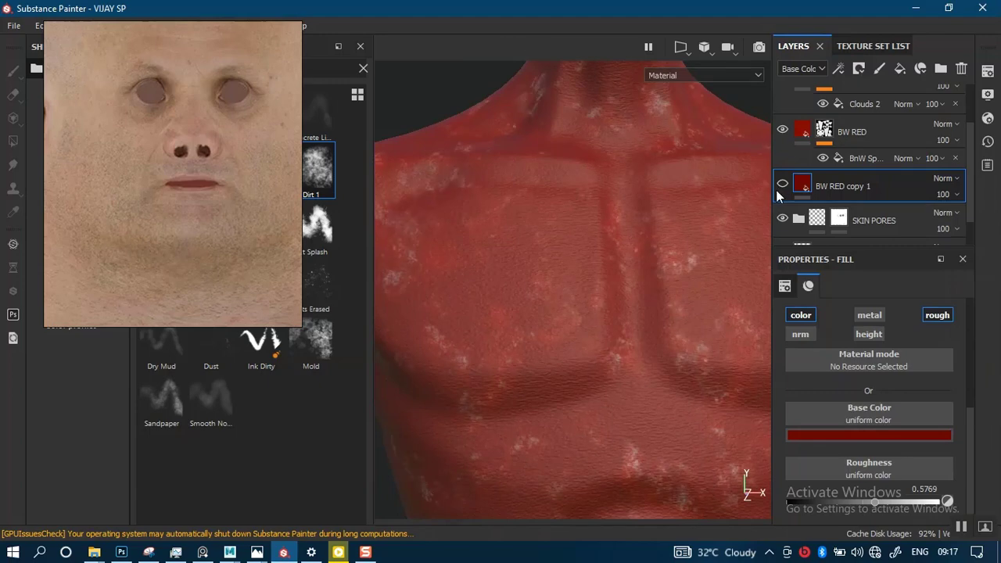
click(781, 131)
scroll(970, 157, up, 3)
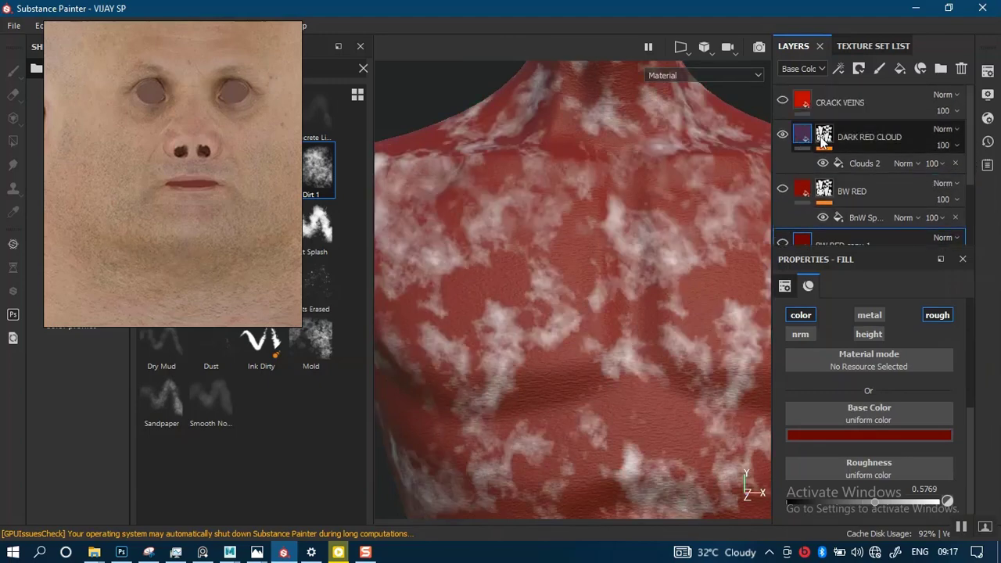
Set the balance of the Clouds 2 fill in the DARK RED CLOUD mask to 0.66 and expand its noise parameters.
click(853, 165)
alt+right_drag(568, 107, 555, 208)
alt+middle_drag(555, 207, 551, 45)
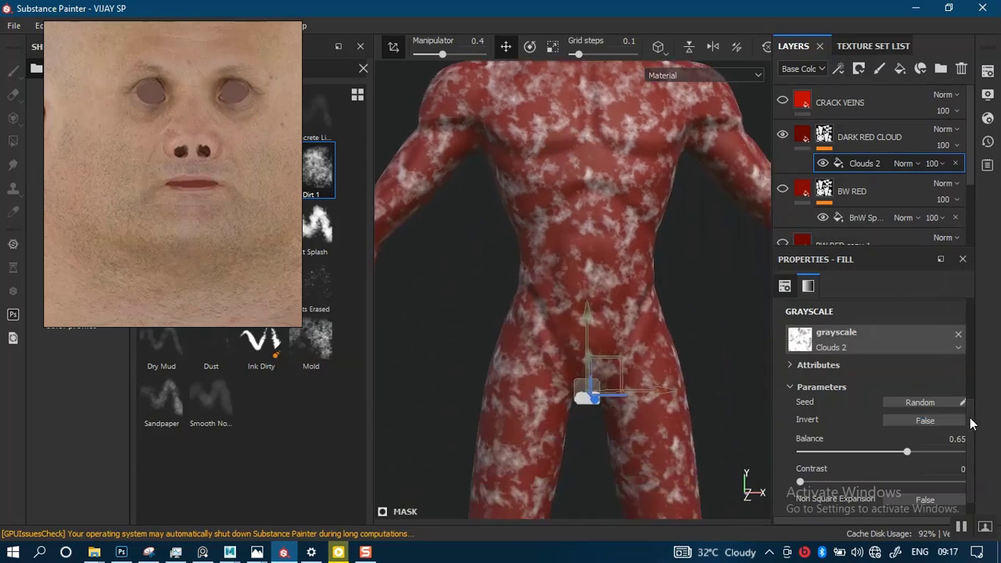
scroll(967, 426, down, 1)
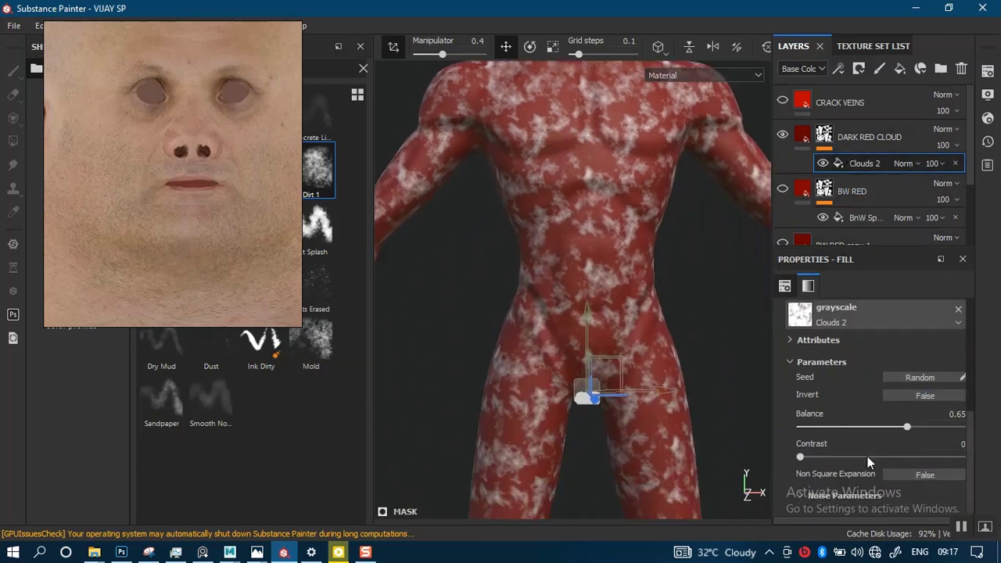
click(801, 493)
drag(935, 429, 911, 428)
Try a noise scale of 2 on the Clouds 2 fill and set it back to 1.
drag(967, 448, 962, 512)
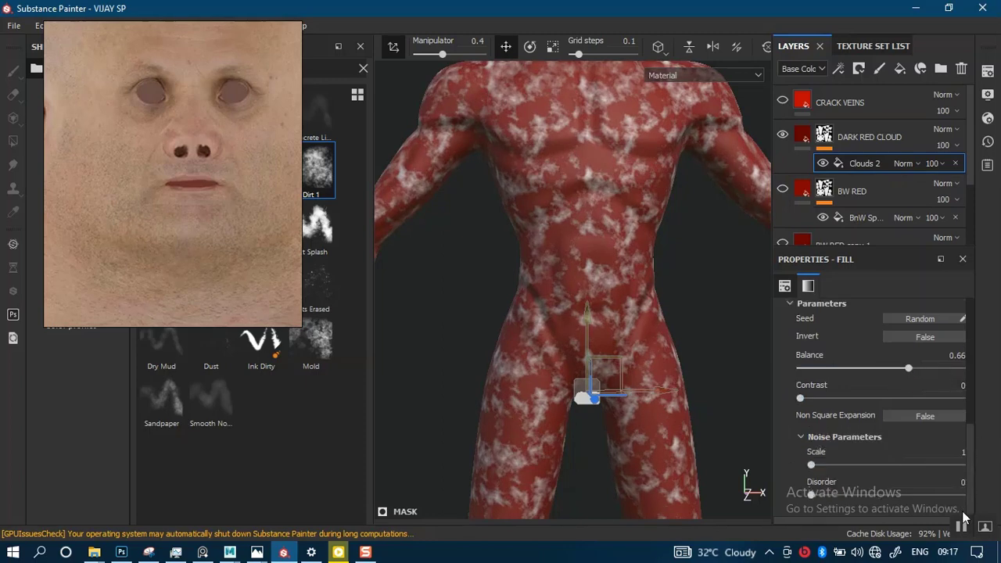
drag(826, 464, 837, 467)
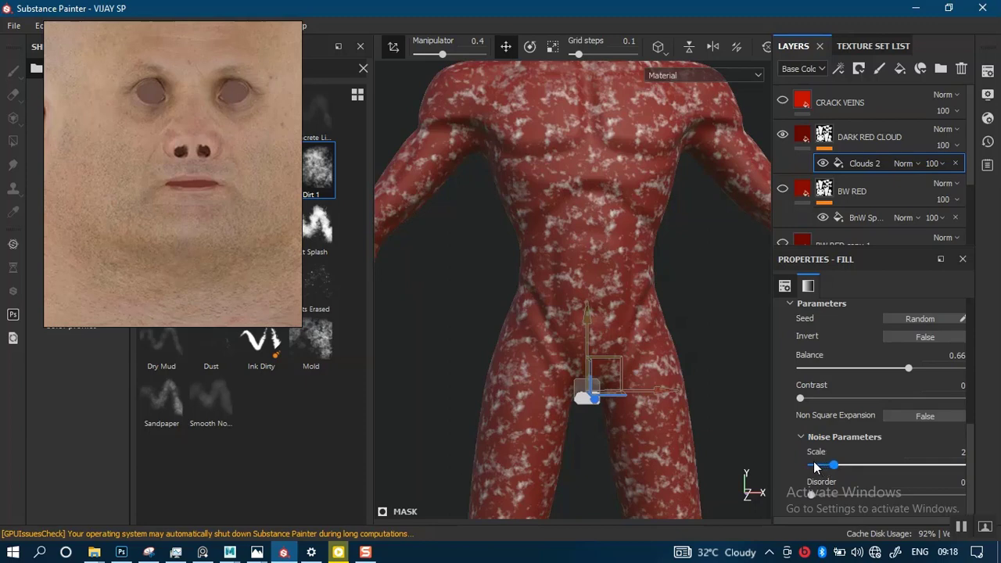
drag(816, 467, 804, 463)
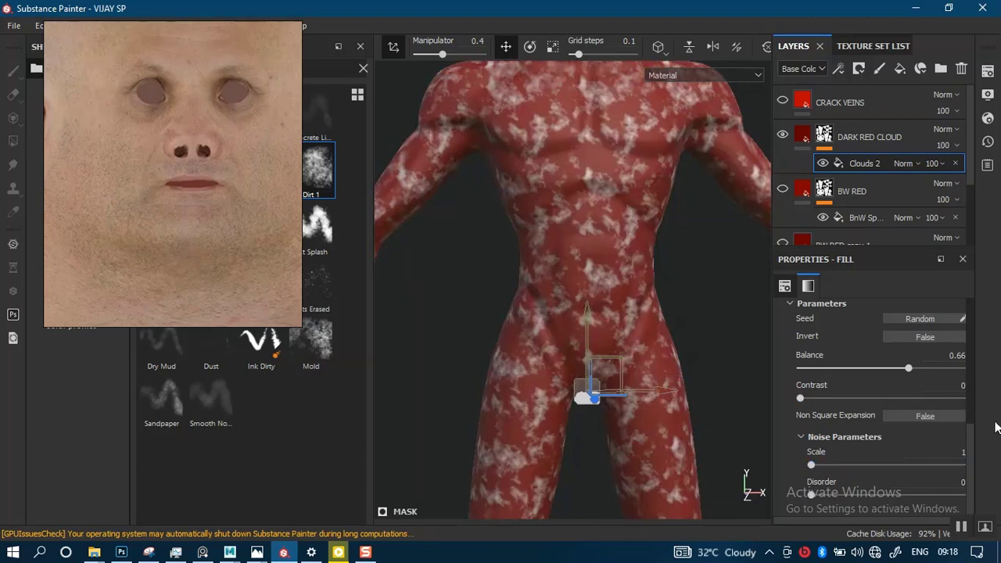
drag(968, 425, 968, 351)
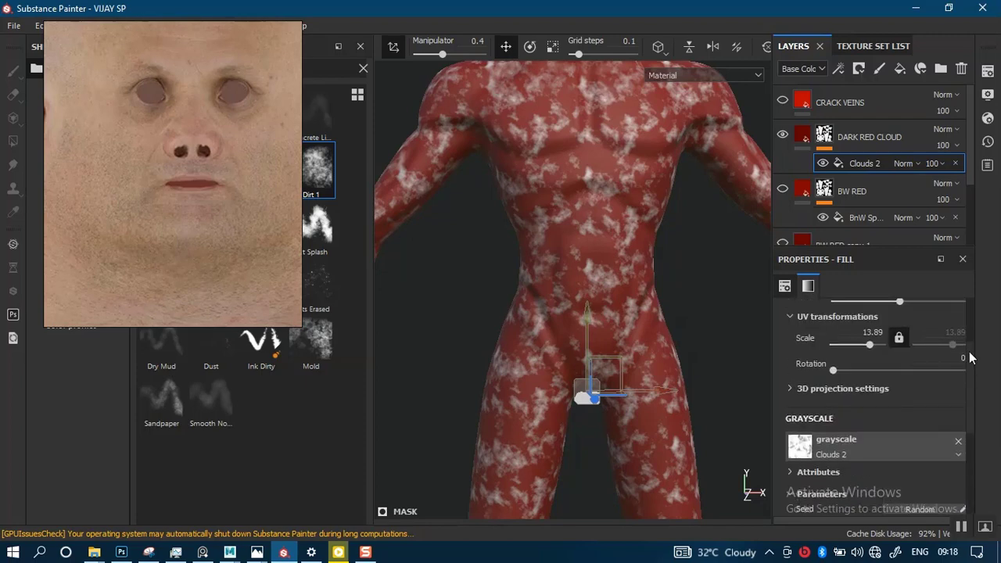
Compare the torso up close with the BW RED copy 1 layer shown and hidden.
scroll(954, 180, down, 2)
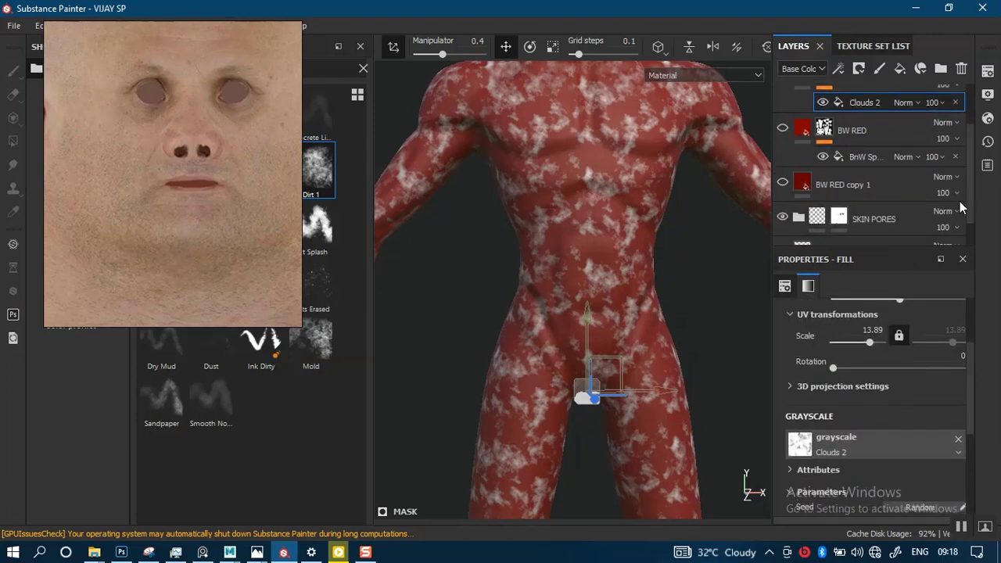
click(781, 185)
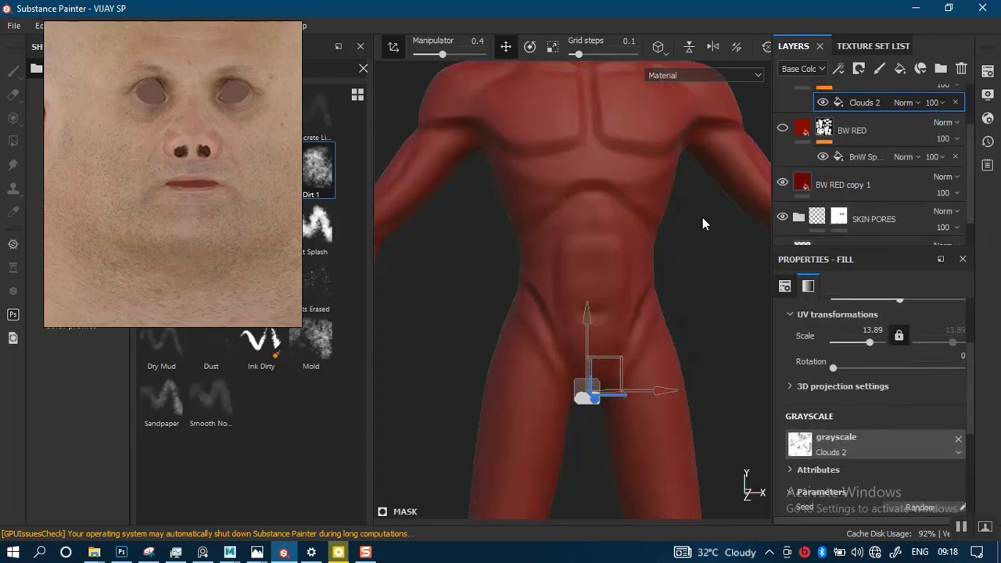
alt+right_drag(574, 206, 578, 324)
alt+right_drag(580, 251, 603, 329)
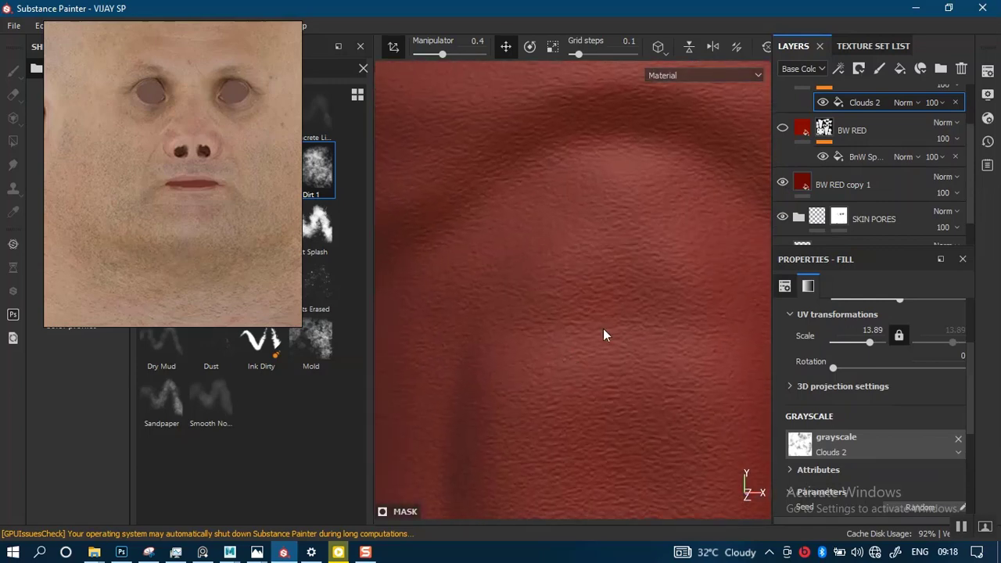
click(781, 184)
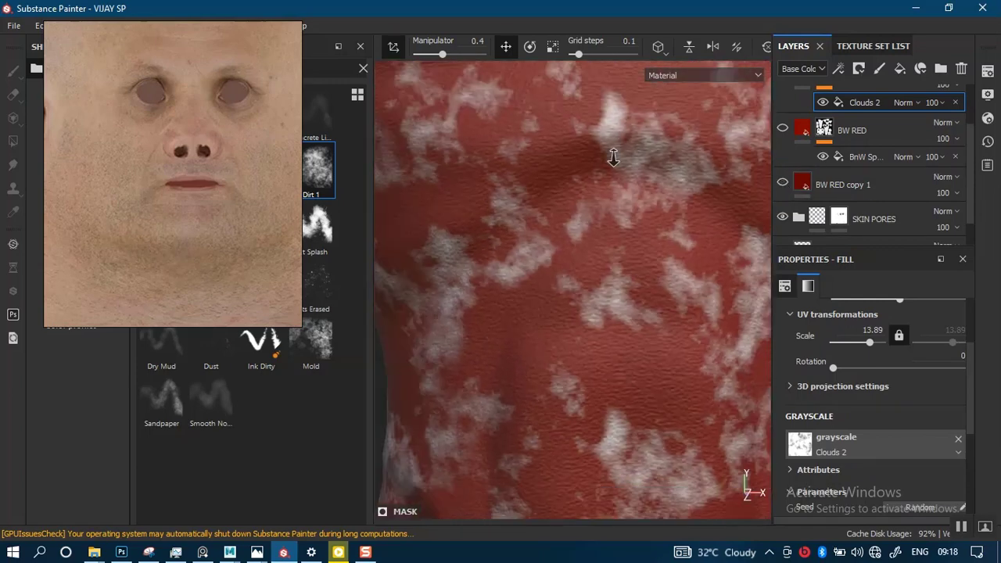
alt+right_drag(613, 158, 605, 105)
alt+right_drag(600, 264, 573, 262)
alt+drag(573, 262, 669, 277)
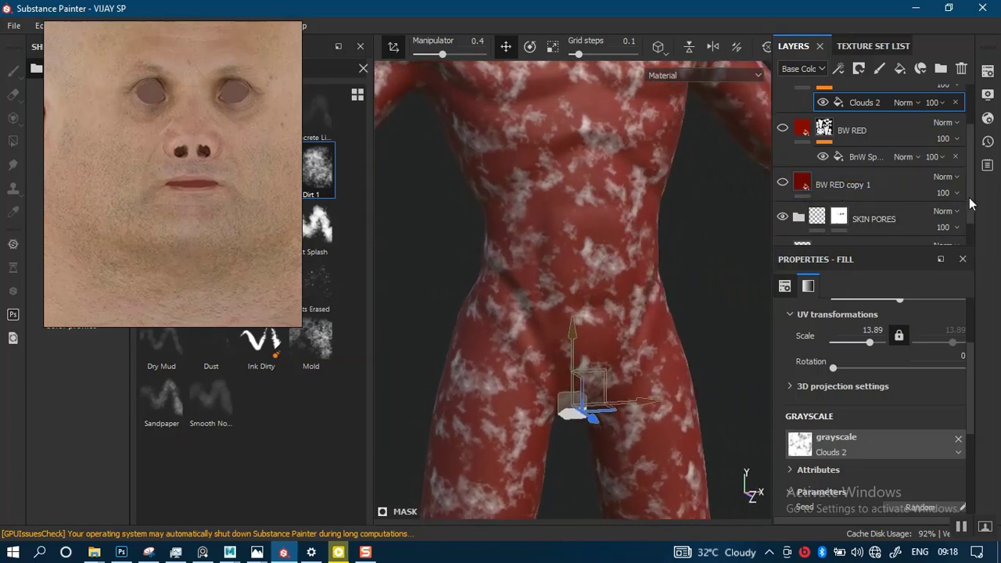
Add a Blur filter above the Clouds 2 fill in the DARK RED CLOUD mask.
scroll(923, 156, up, 2)
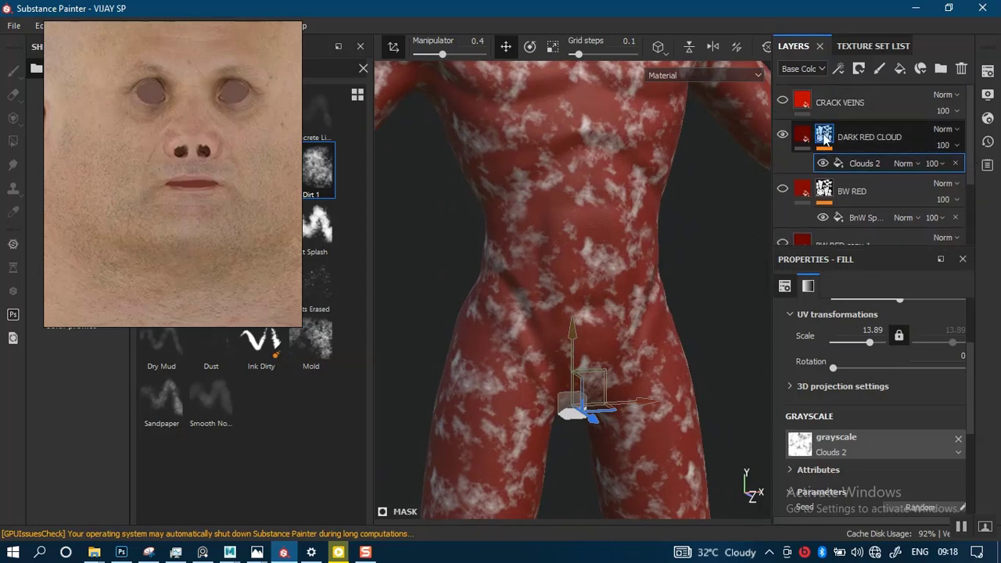
right_click(824, 139)
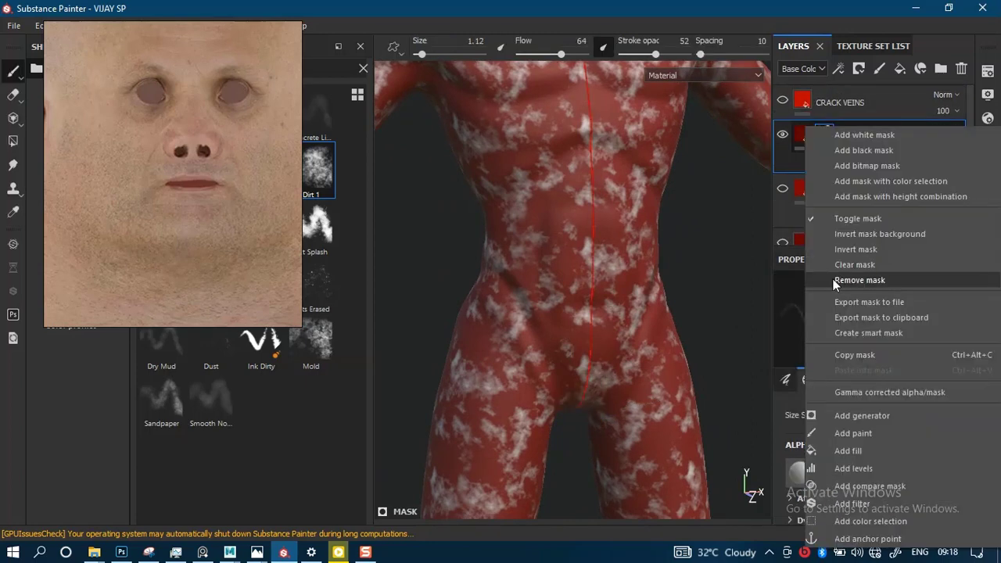
click(851, 502)
click(889, 319)
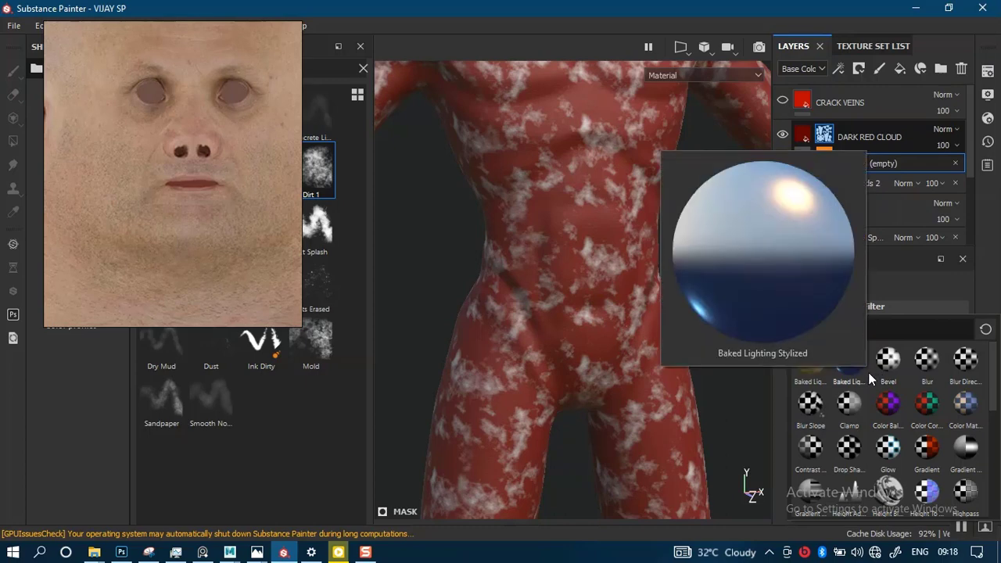
mouse_move(873, 369)
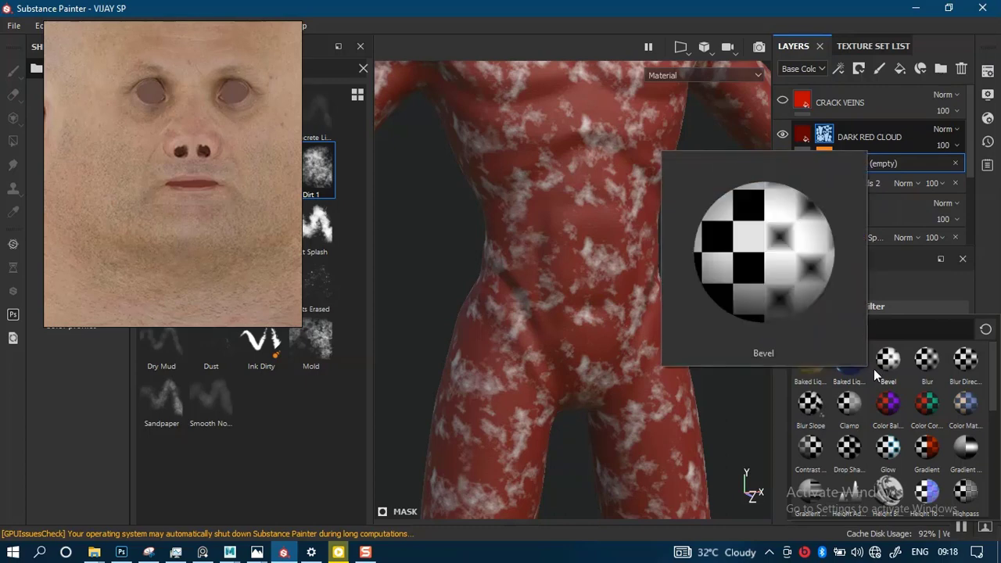
click(926, 360)
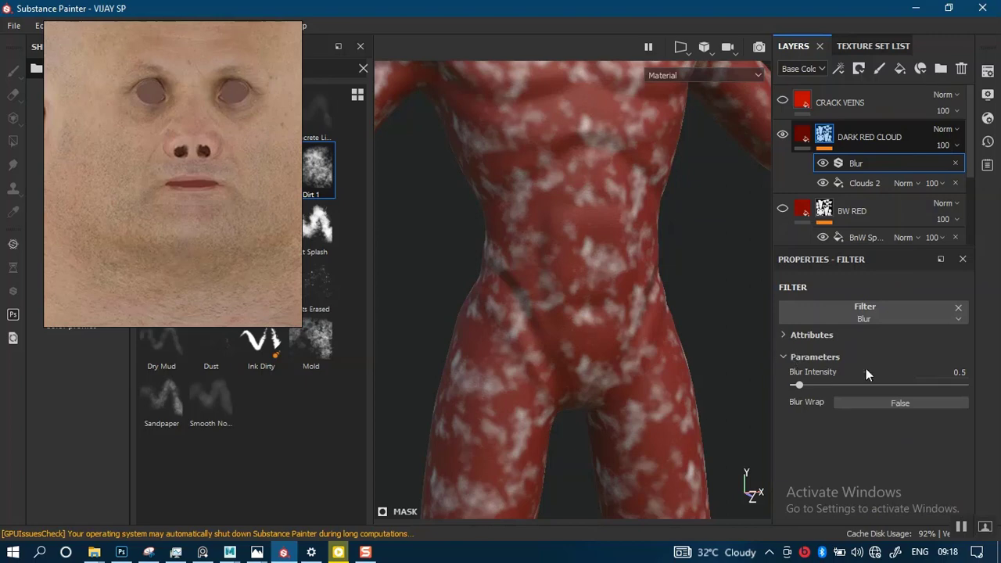
Set the intensity of the Blur filter in the DARK RED CLOUD mask to 1.66.
mouse_move(798, 385)
mouse_down()
mouse_move(826, 386)
mouse_move(807, 392)
mouse_up()
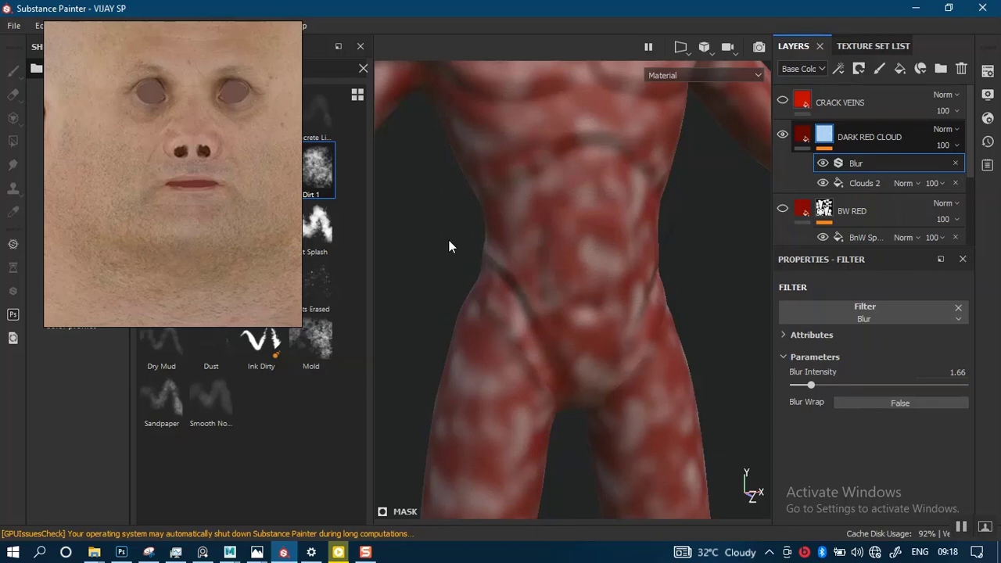
Duplicate the BW RED copy 1 layer and make the new BW RED copy 2 layer visible.
scroll(967, 189, down, 3)
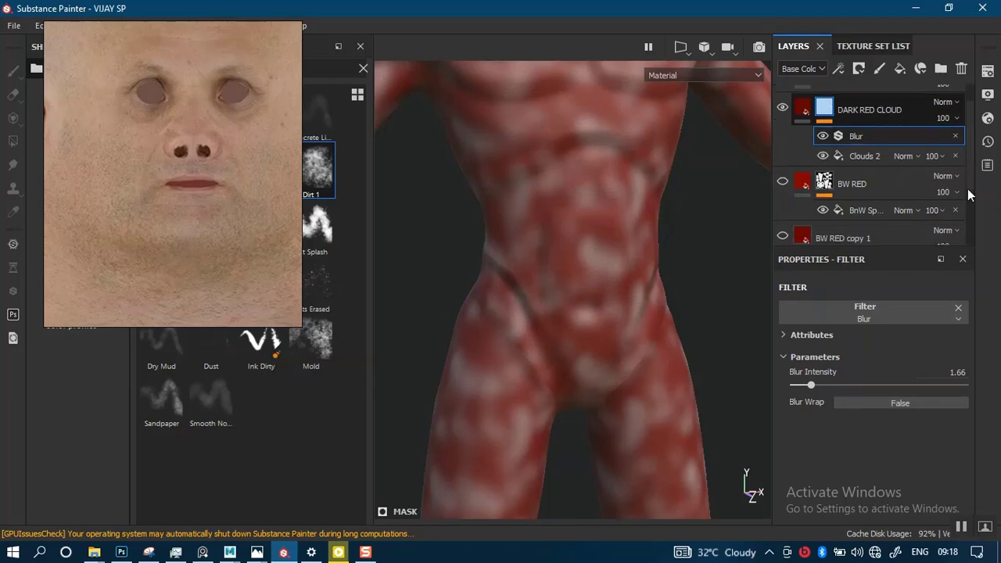
scroll(964, 205, down, 1)
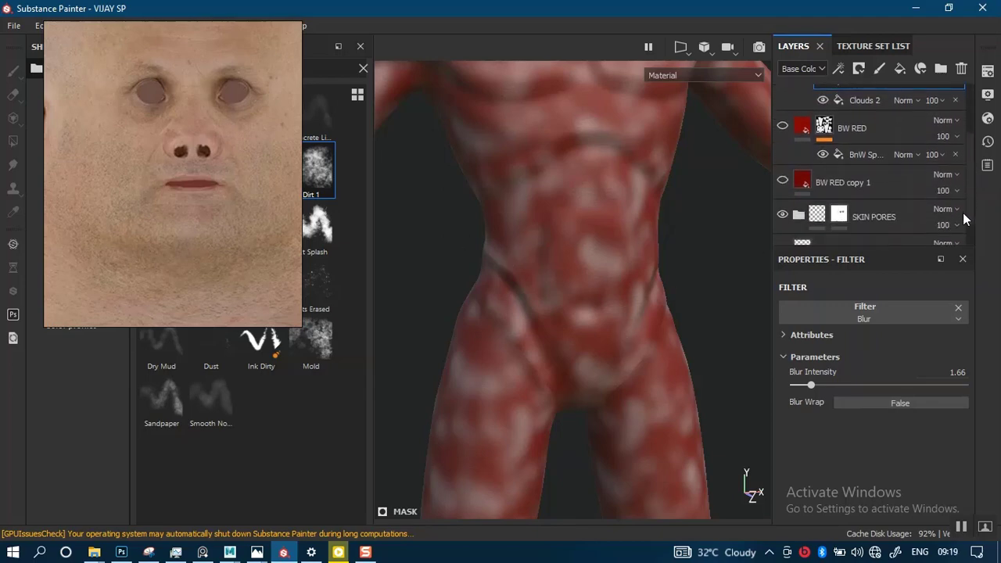
click(808, 180)
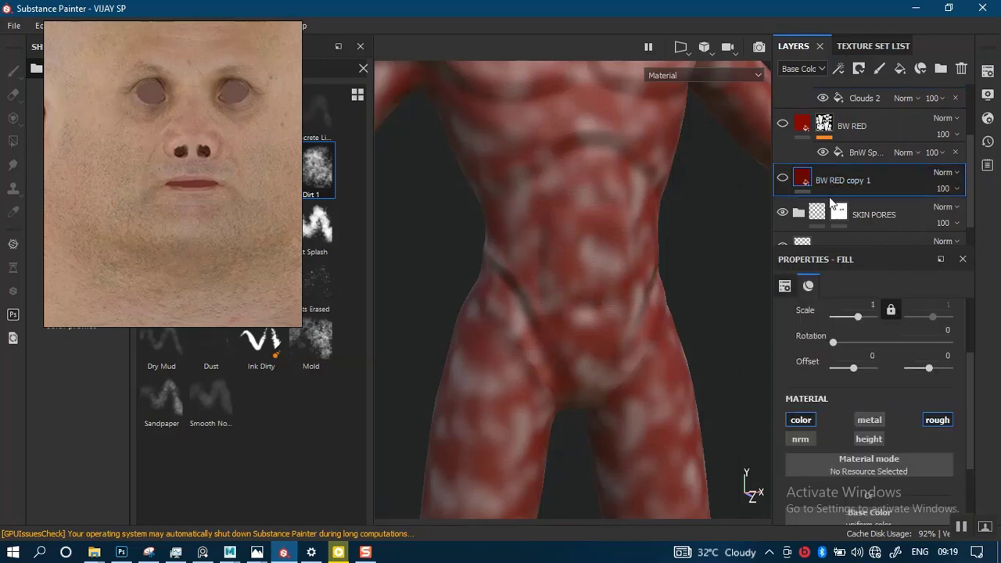
key(ctrl+d)
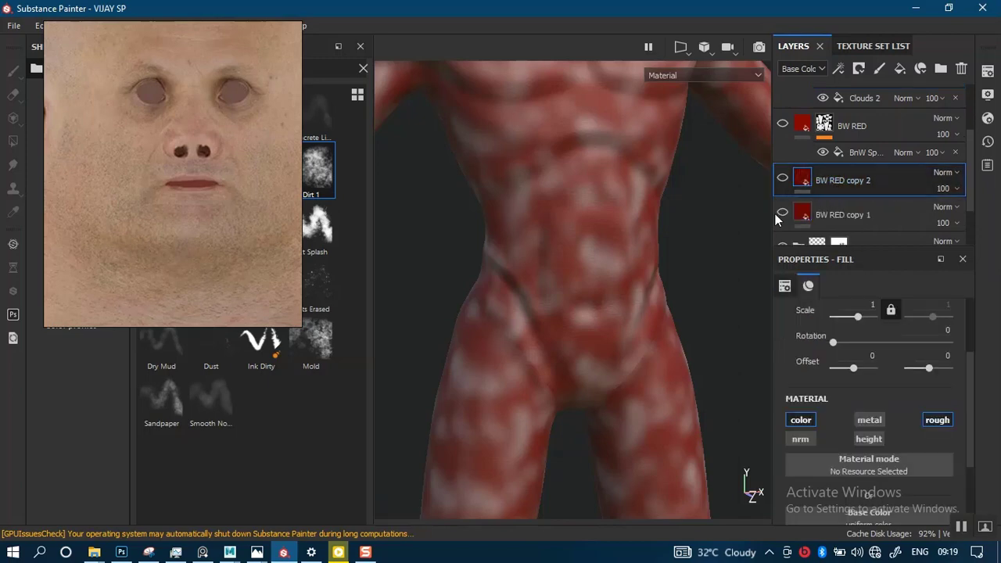
click(803, 181)
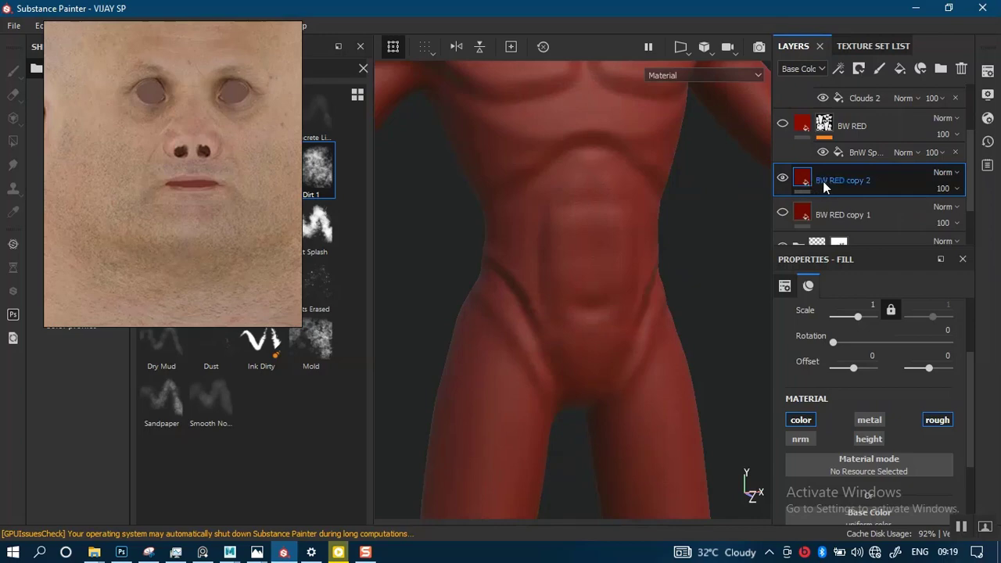
Change the base color of BW RED copy 2 to a dark purple with hue 0.874 and value 0.076.
scroll(964, 442, down, 3)
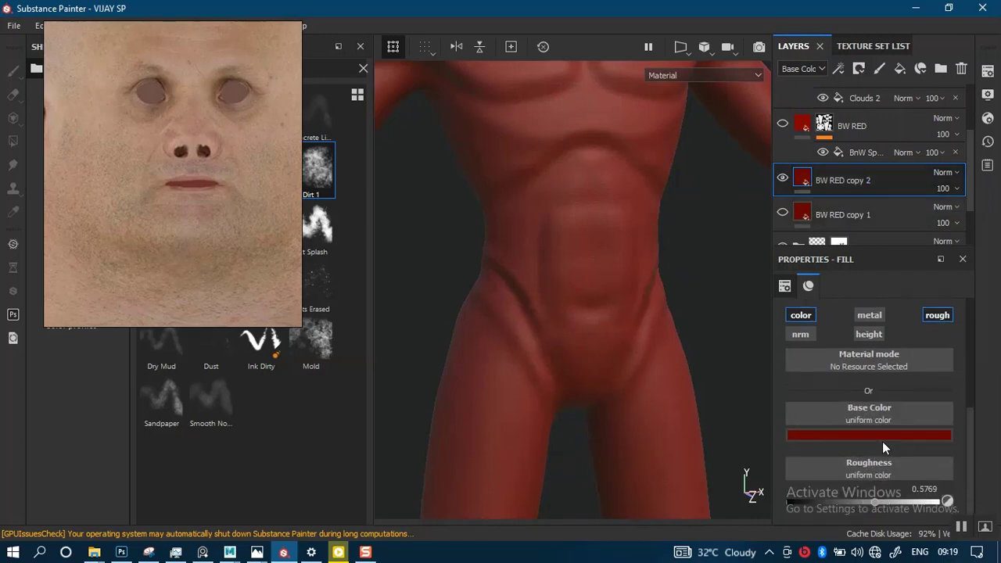
click(870, 436)
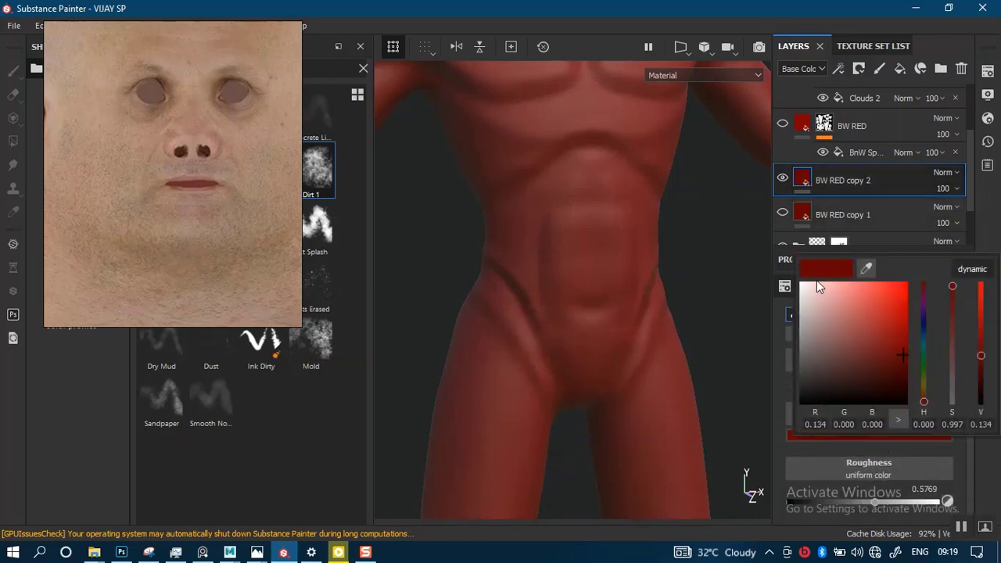
middle_drag(152, 162, 175, 246)
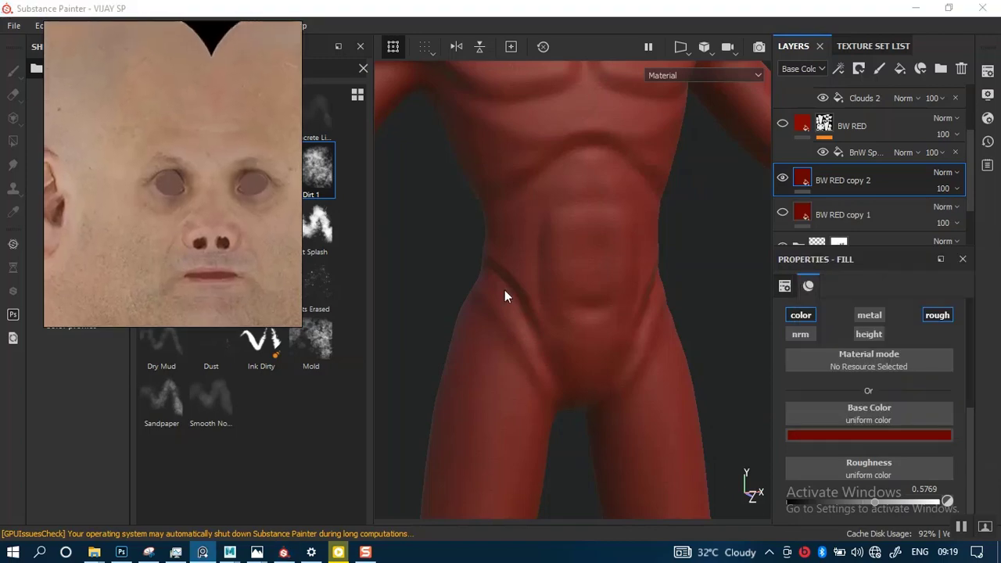
click(813, 436)
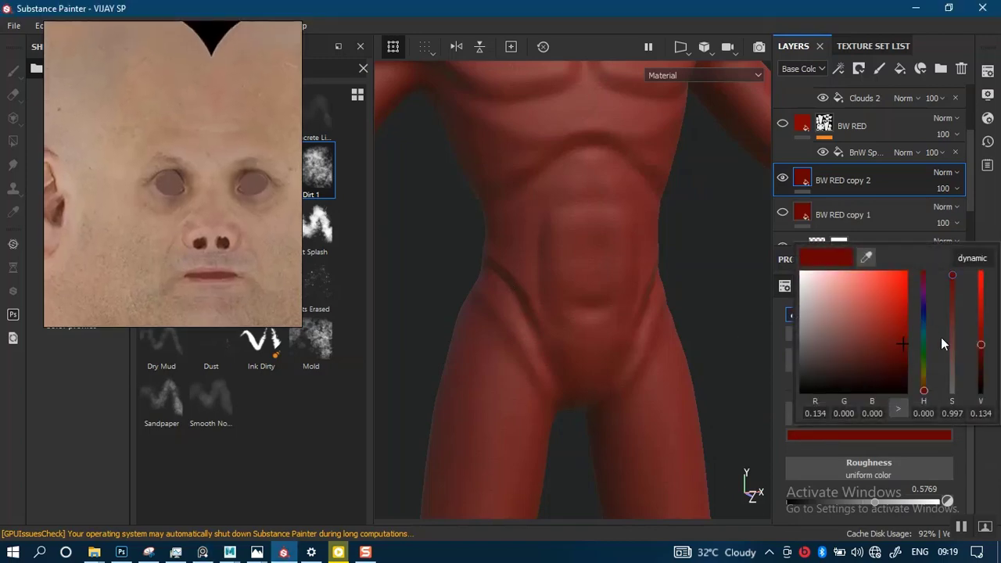
click(924, 288)
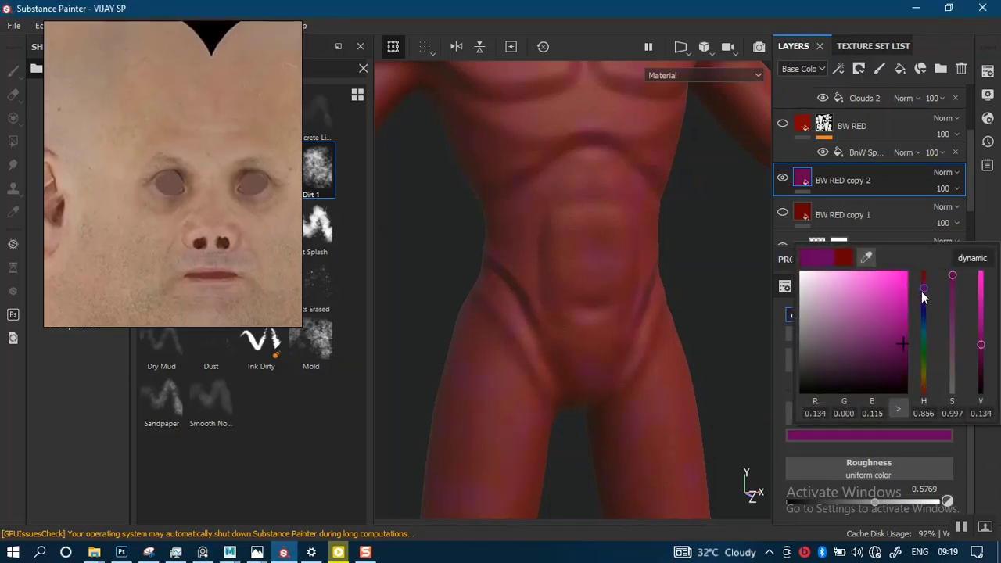
click(920, 292)
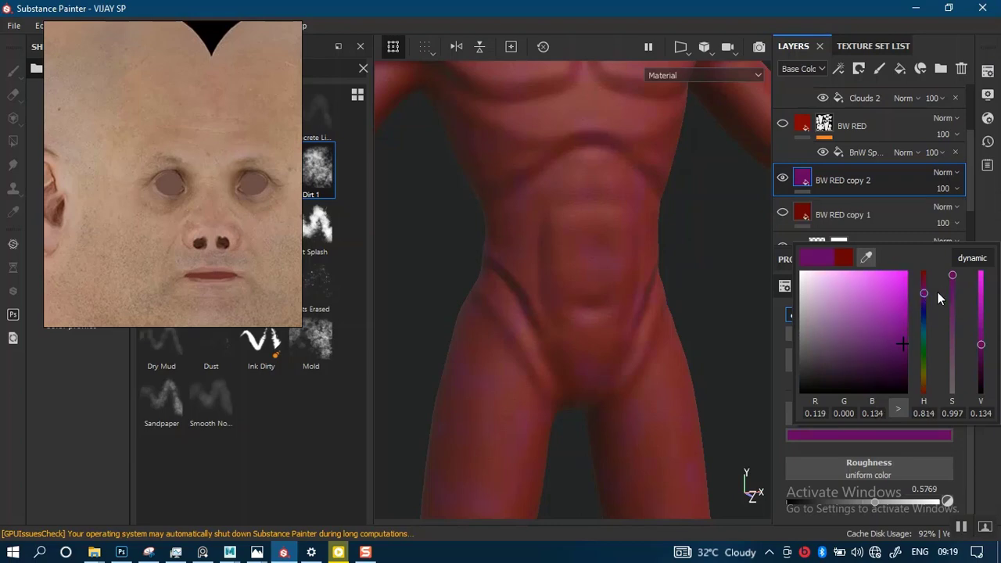
click(981, 365)
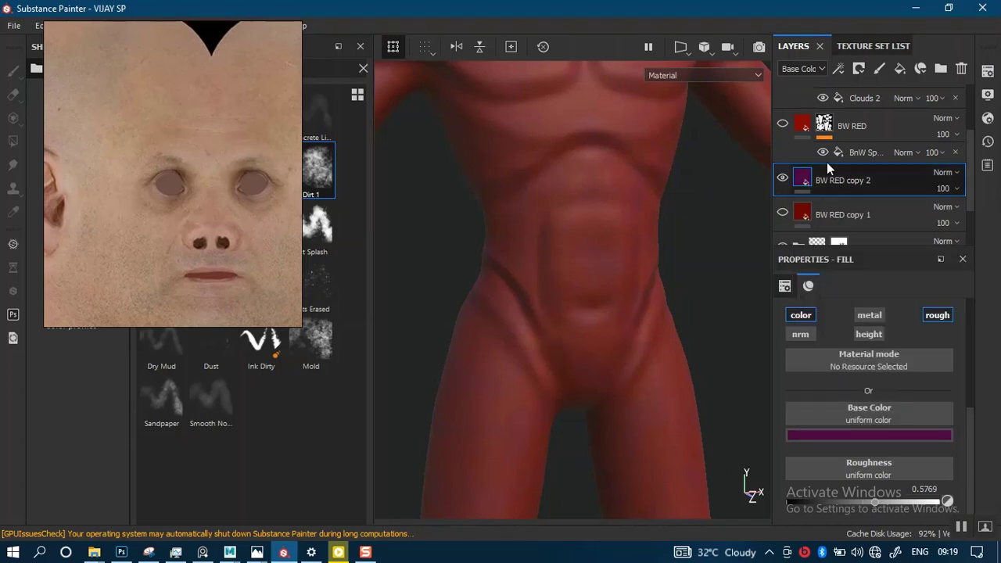
Check the purple tint on the upper body, and darken the BW RED copy 2 base color to hue 0.922 and value 0.025.
alt+right_drag(605, 275, 587, 179)
alt+middle_drag(591, 203, 607, 312)
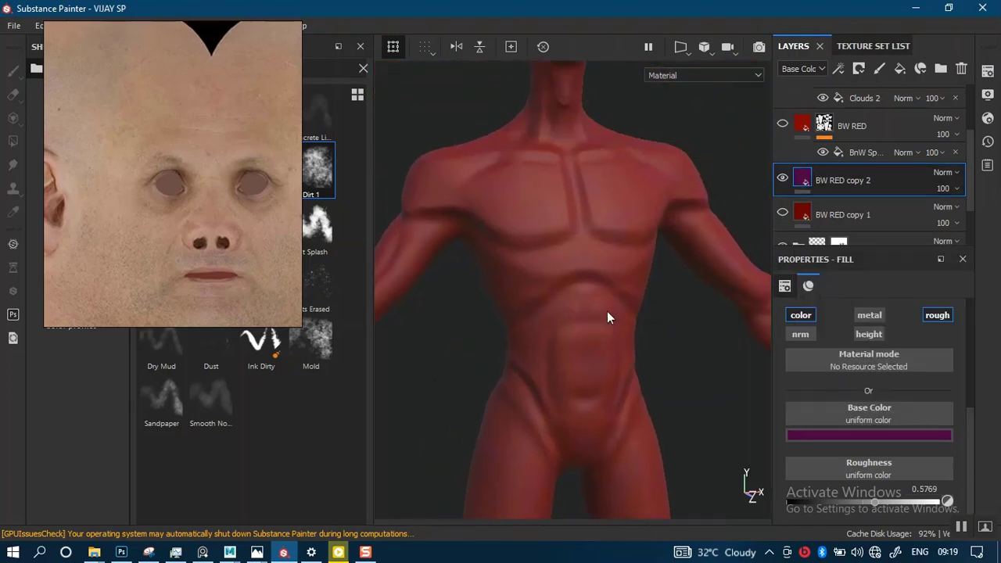
alt+middle_drag(623, 220, 648, 434)
alt+right_drag(640, 265, 662, 332)
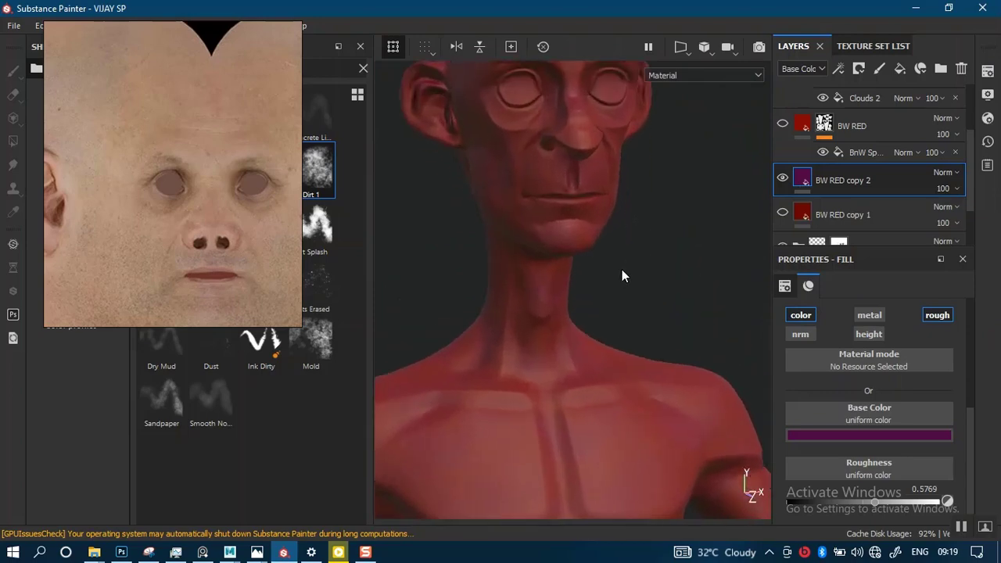
alt+drag(621, 269, 638, 275)
alt+middle_drag(656, 308, 663, 251)
click(865, 426)
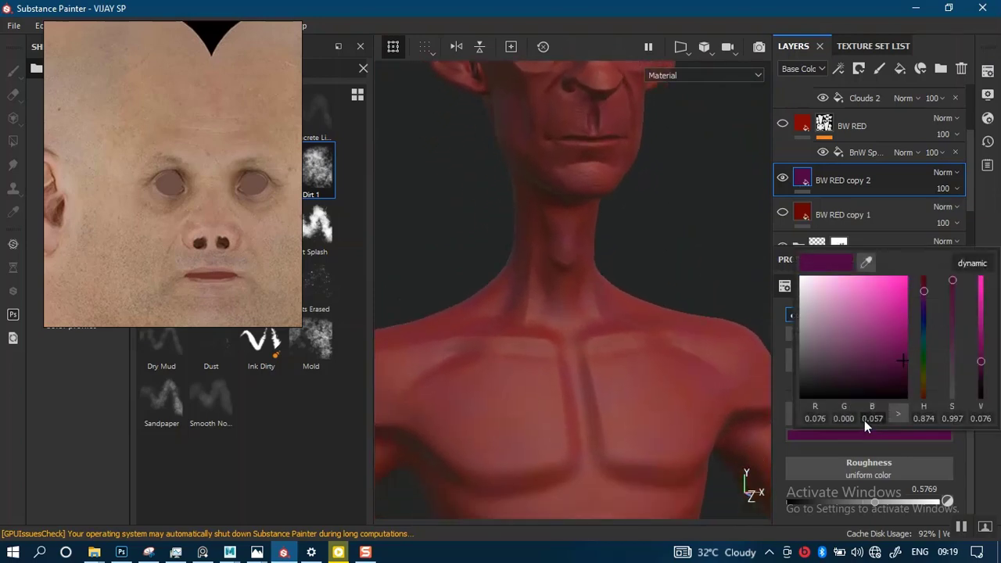
drag(923, 289, 924, 284)
drag(981, 369, 983, 382)
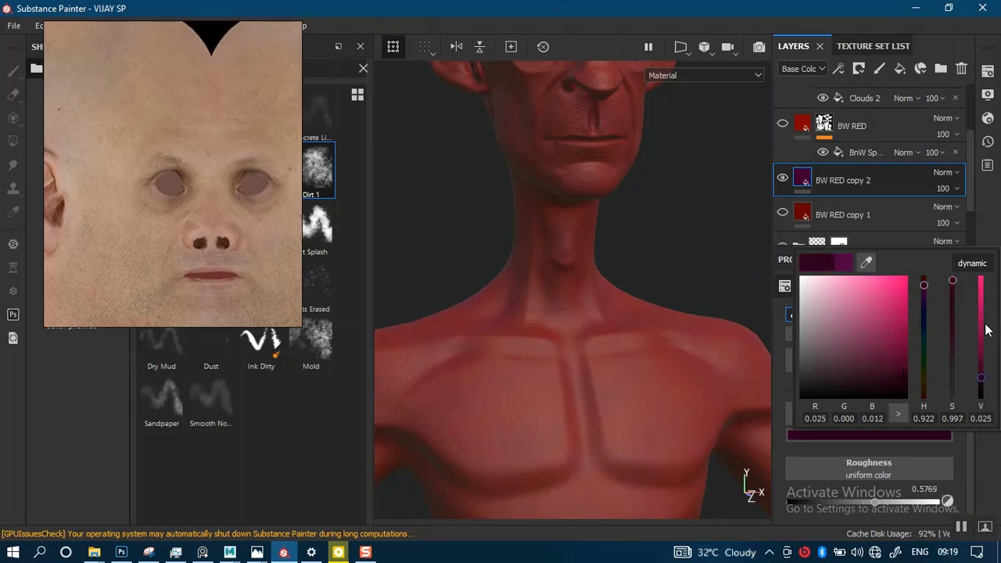
Show the BW RED layer, inspect the face and neck up close, and hide BW RED copy 2 for comparison.
alt+middle_drag(574, 287, 598, 322)
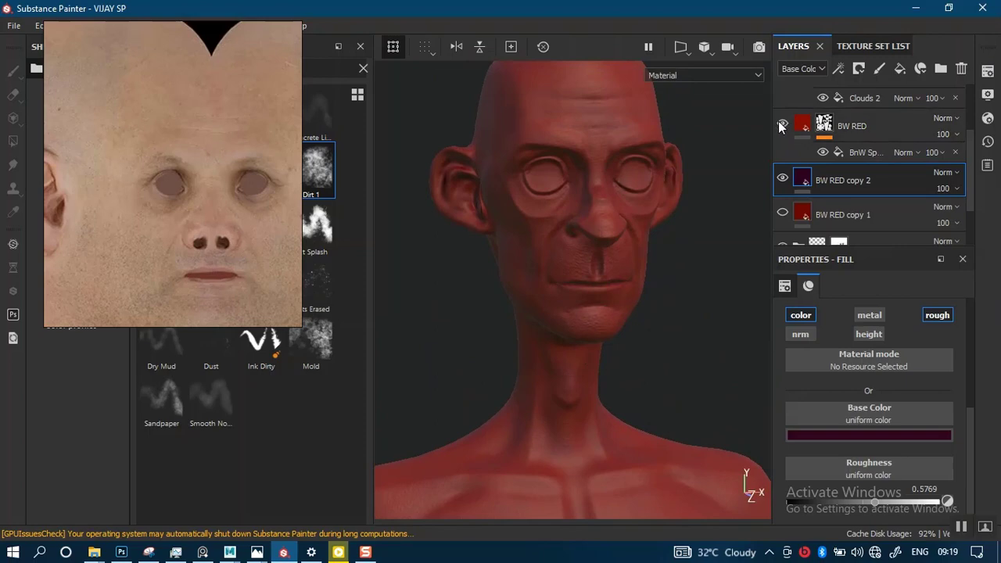
alt+middle_drag(572, 274, 581, 148)
scroll(593, 339, up, 5)
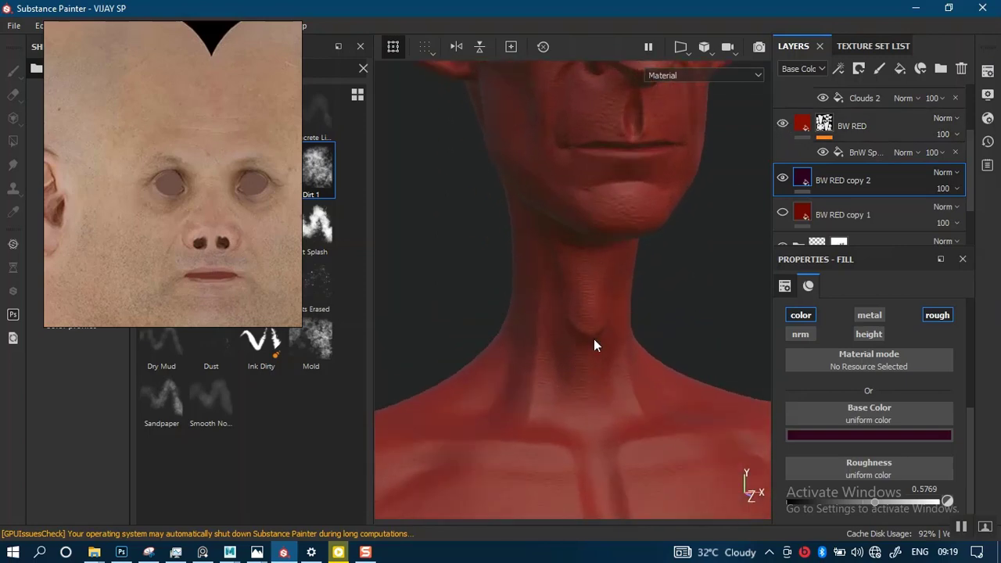
alt+middle_drag(594, 324, 577, 193)
mouse_move(584, 333)
alt+right_down()
mouse_move(603, 415)
mouse_move(590, 320)
alt+right_up()
mouse_move(586, 266)
alt+middle_down()
mouse_move(599, 307)
mouse_move(597, 370)
alt+middle_up()
alt+middle_drag(598, 313, 606, 437)
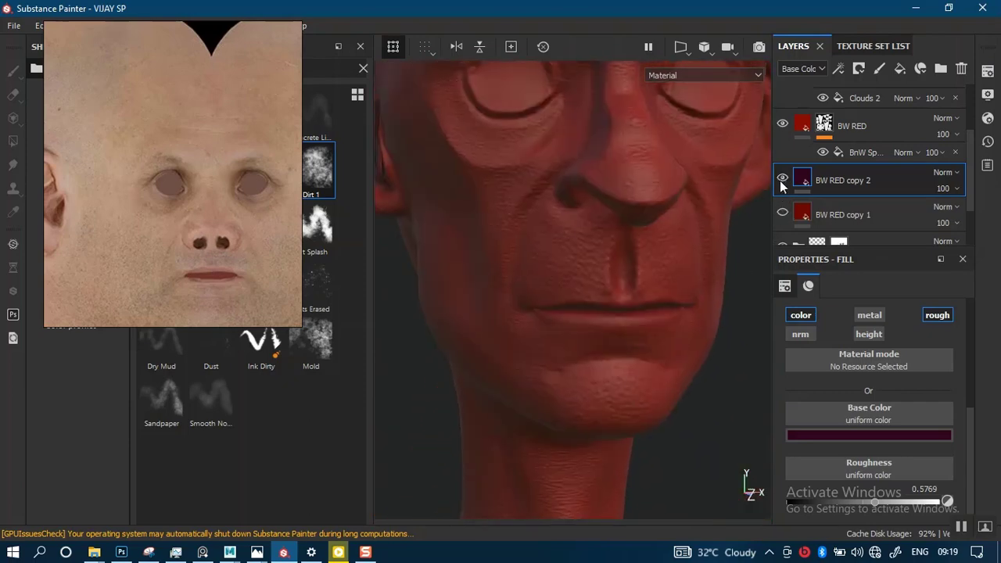
click(782, 180)
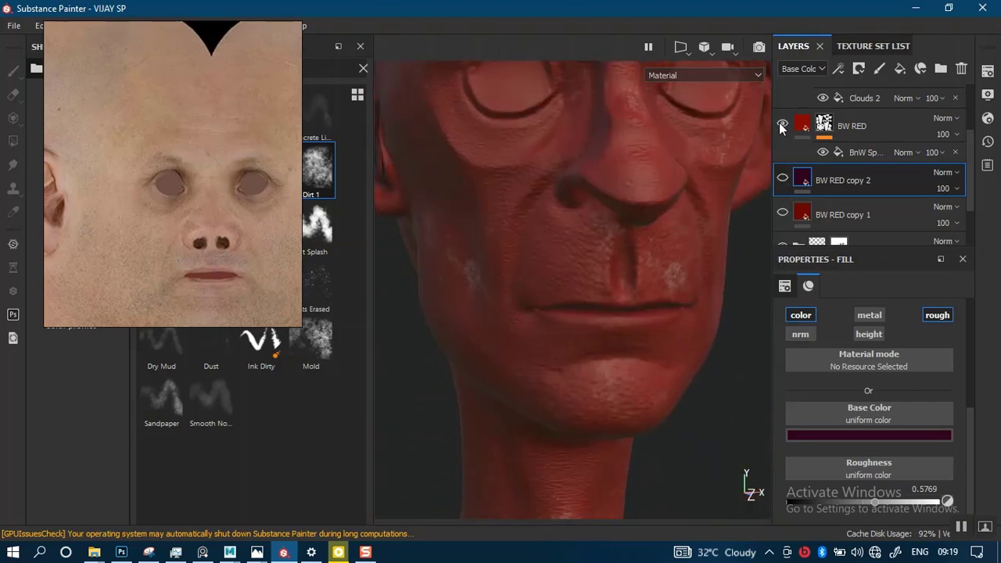
Hide the DARK RED CLOUD layer and toggle BW RED off and on to view its spots alone on the head.
alt+right_drag(638, 373, 699, 168)
alt+middle_drag(704, 159, 706, 222)
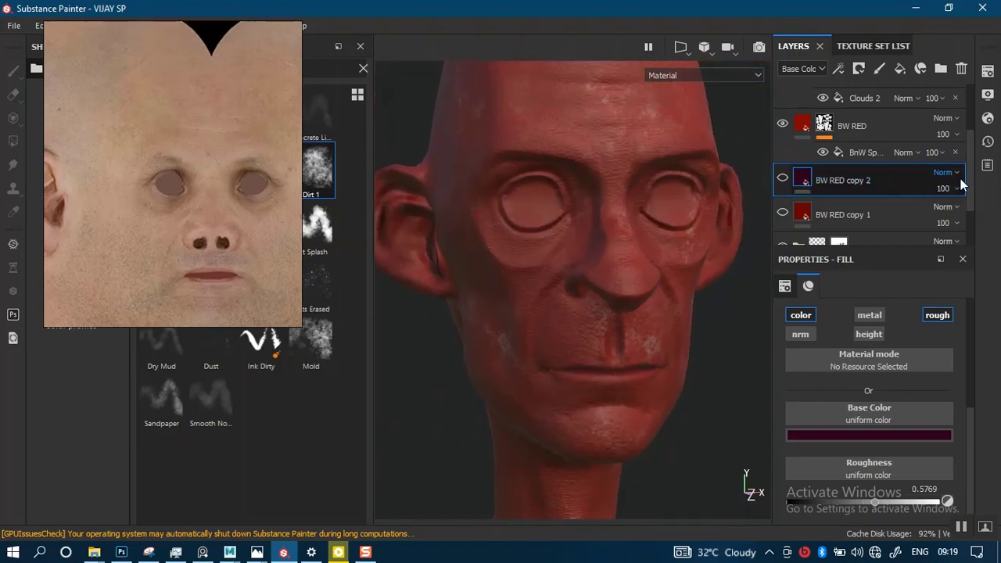
drag(969, 172, 969, 131)
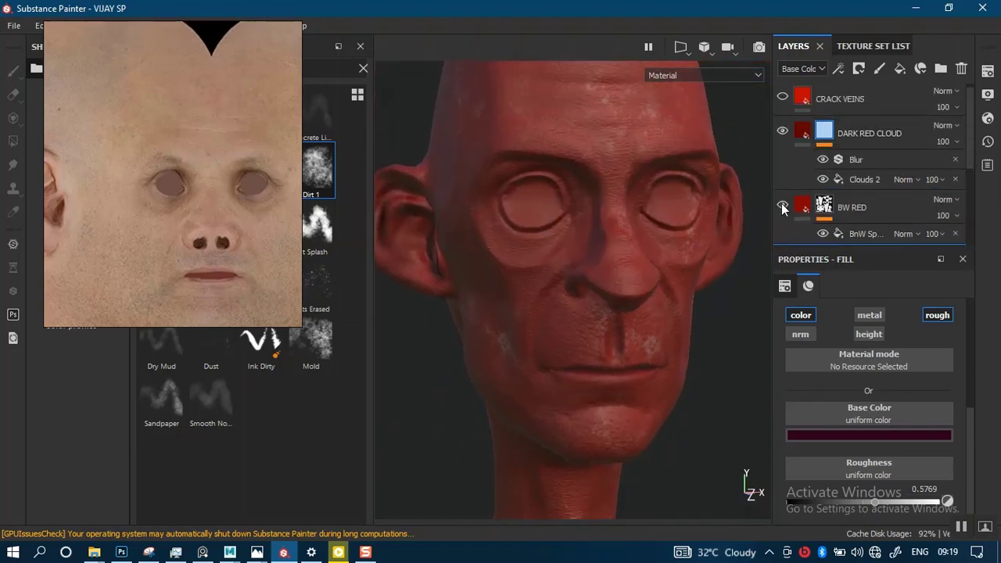
click(782, 207)
click(782, 130)
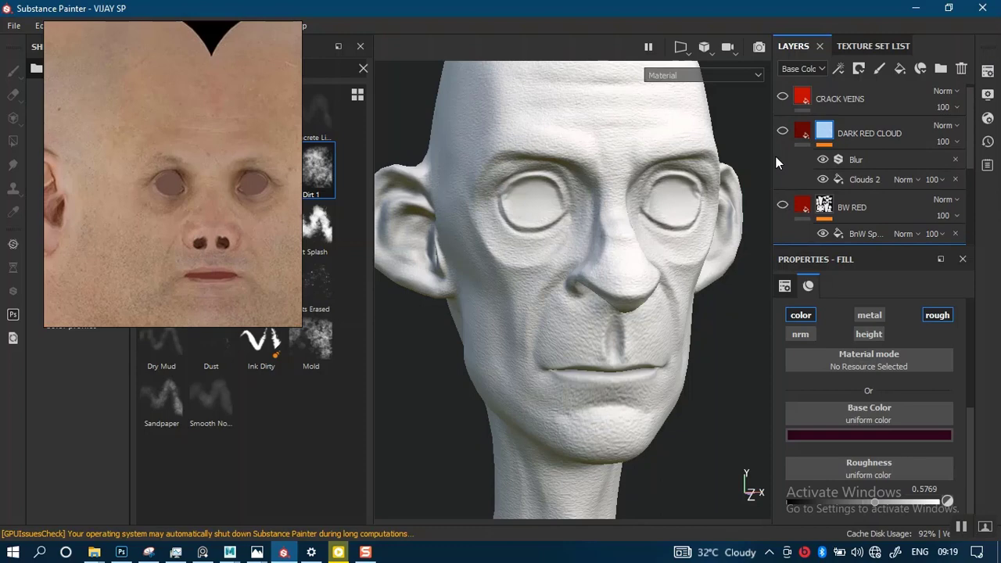
click(782, 206)
scroll(615, 308, up, 4)
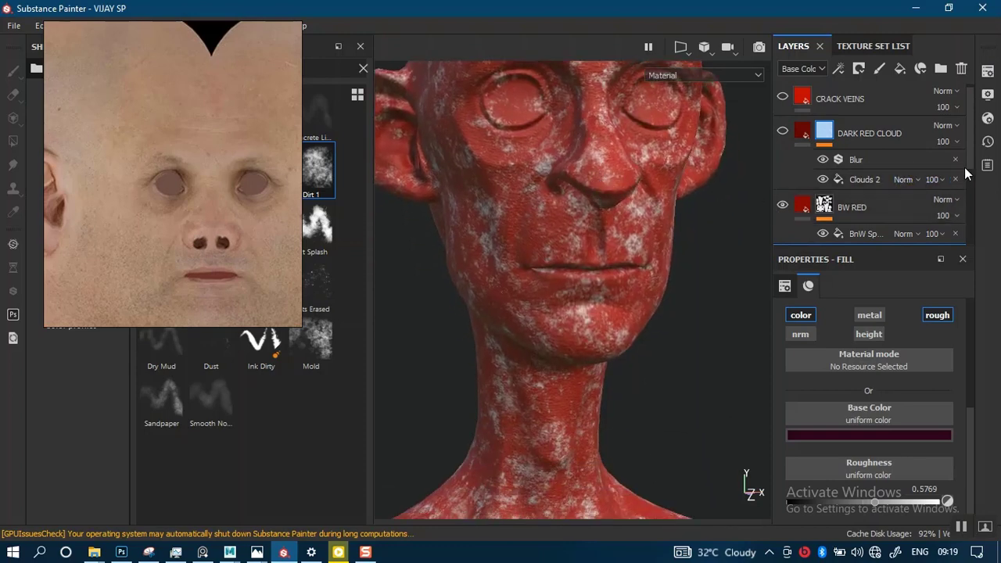
Compare the face with BW RED copy 2 and BW RED shown and hidden, leaving only BW RED visible.
scroll(819, 189, down, 3)
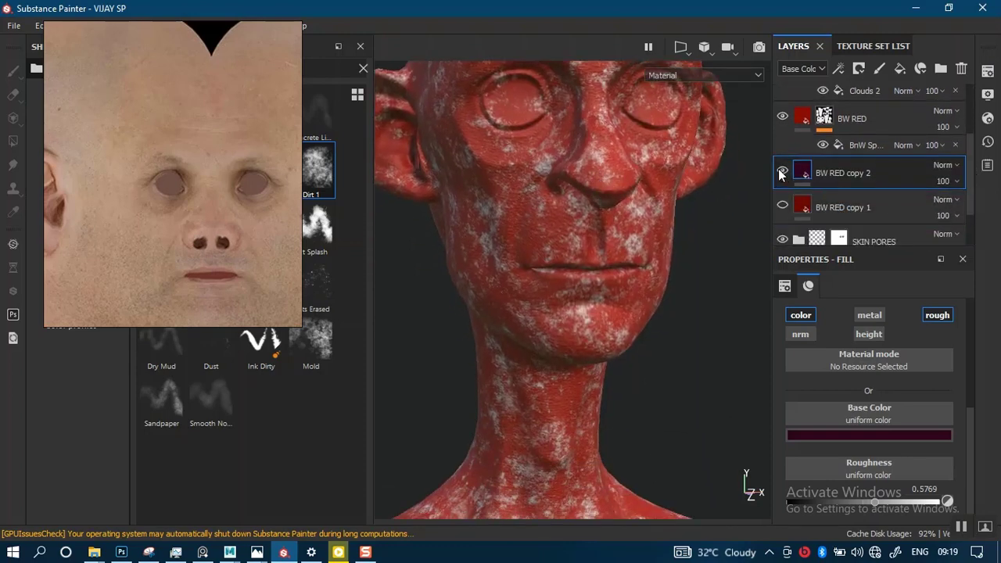
click(782, 173)
alt+drag(558, 226, 662, 265)
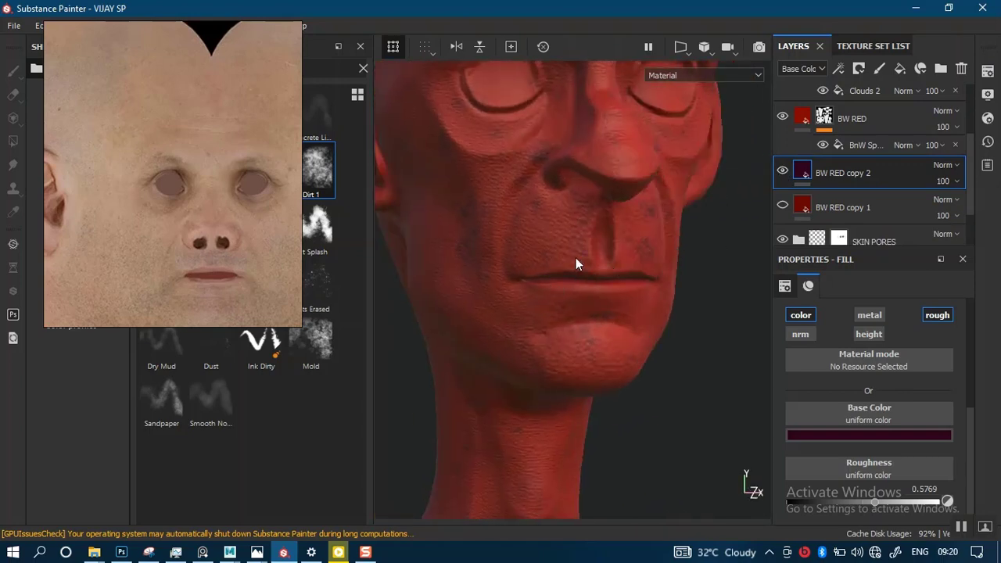
alt+right_drag(575, 260, 610, 243)
click(782, 117)
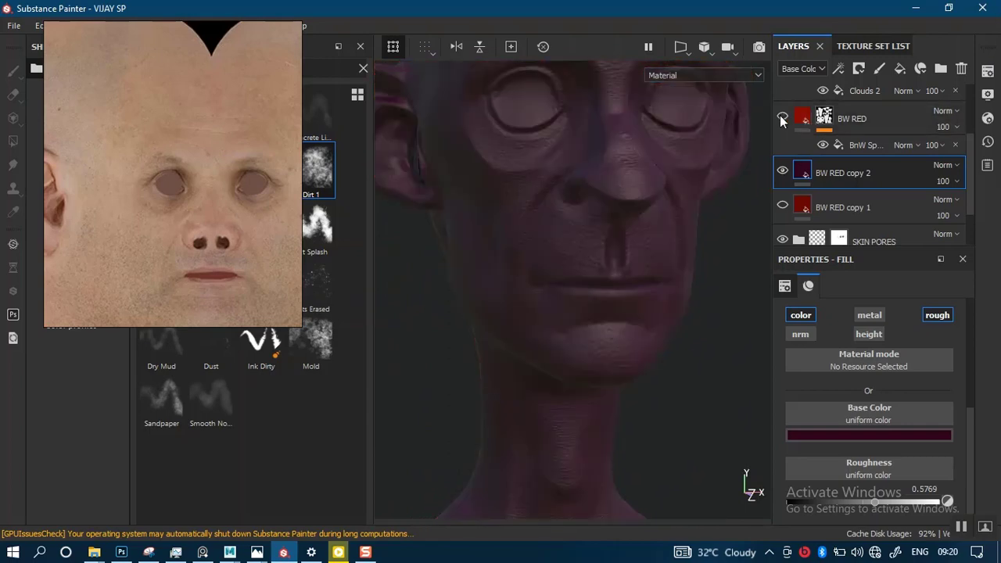
click(781, 115)
click(782, 170)
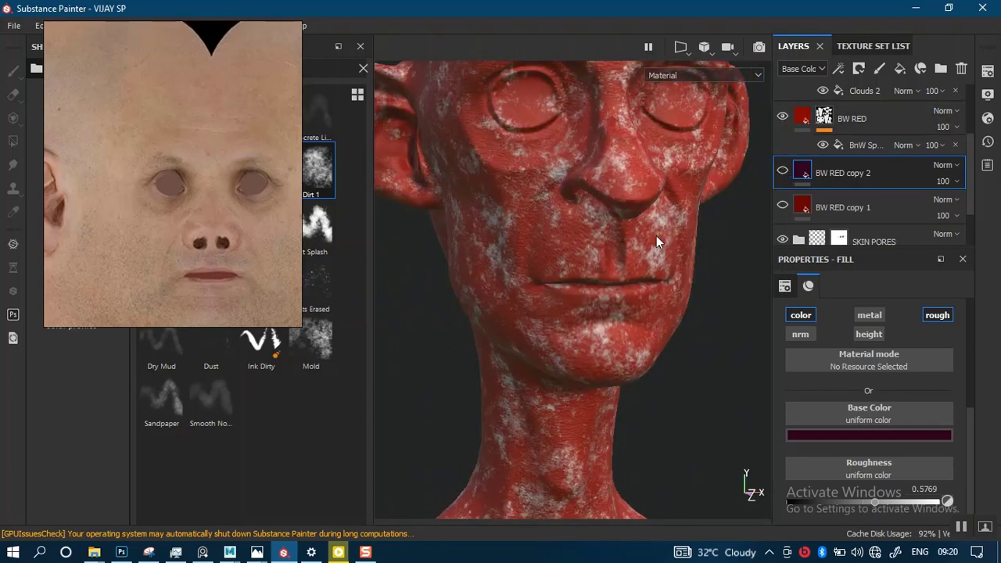
alt+right_drag(656, 236, 613, 230)
alt+middle_drag(613, 230, 599, 192)
alt+drag(599, 192, 586, 246)
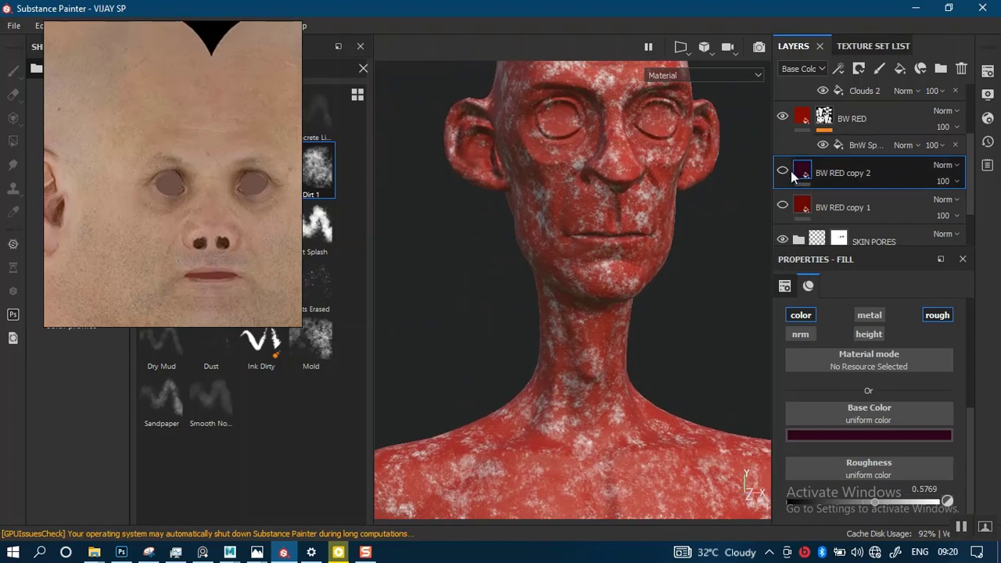
Set the UV scale of the BnW Spots 2 fill in the BW RED mask to 2.29.
click(864, 146)
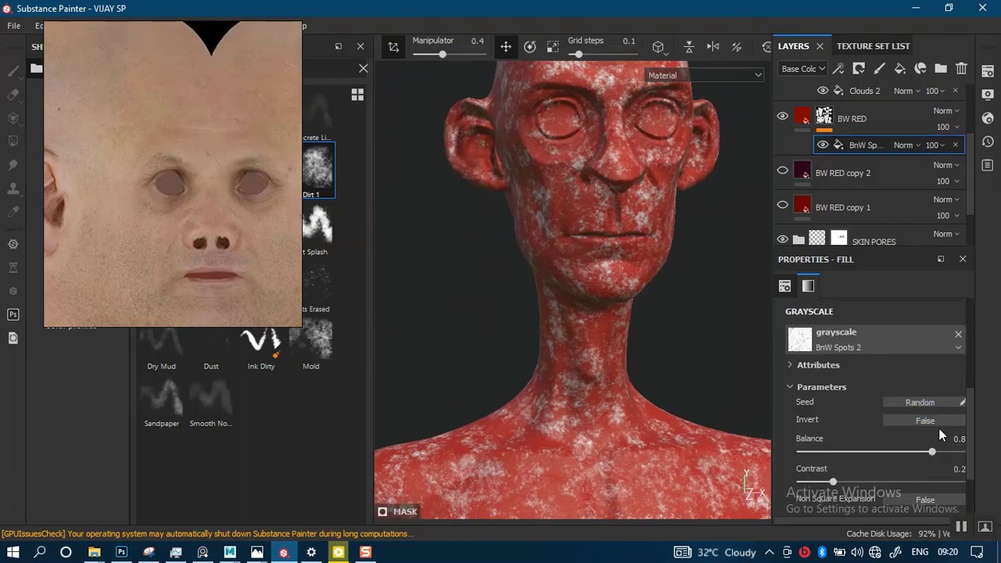
scroll(970, 422, up, 5)
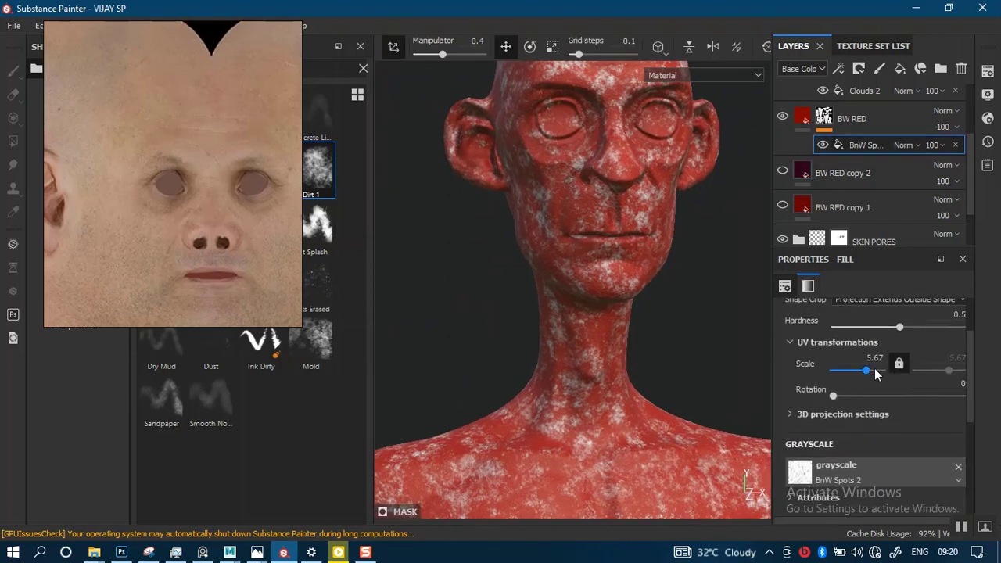
scroll(969, 394, down, 3)
scroll(967, 417, up, 2)
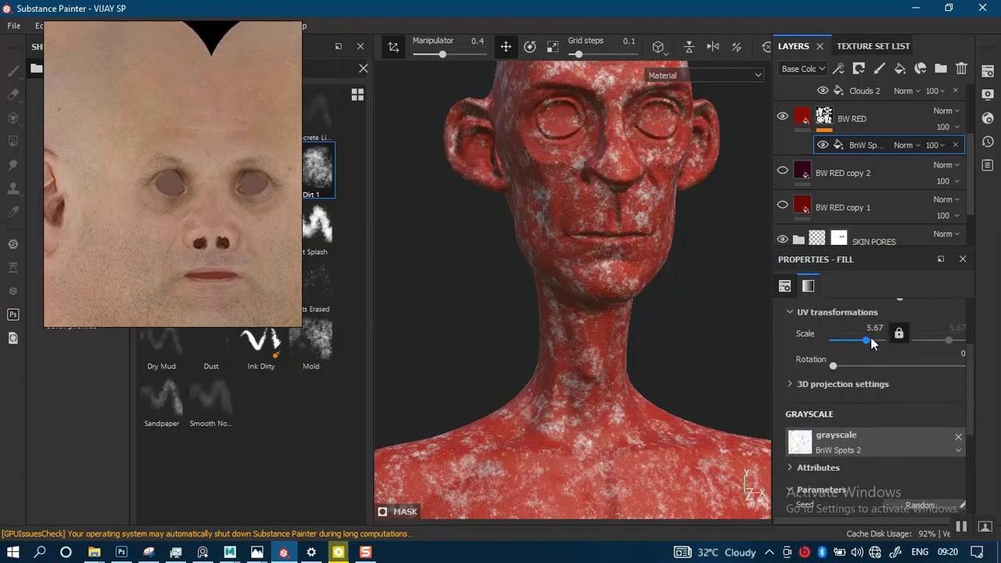
drag(864, 341, 862, 341)
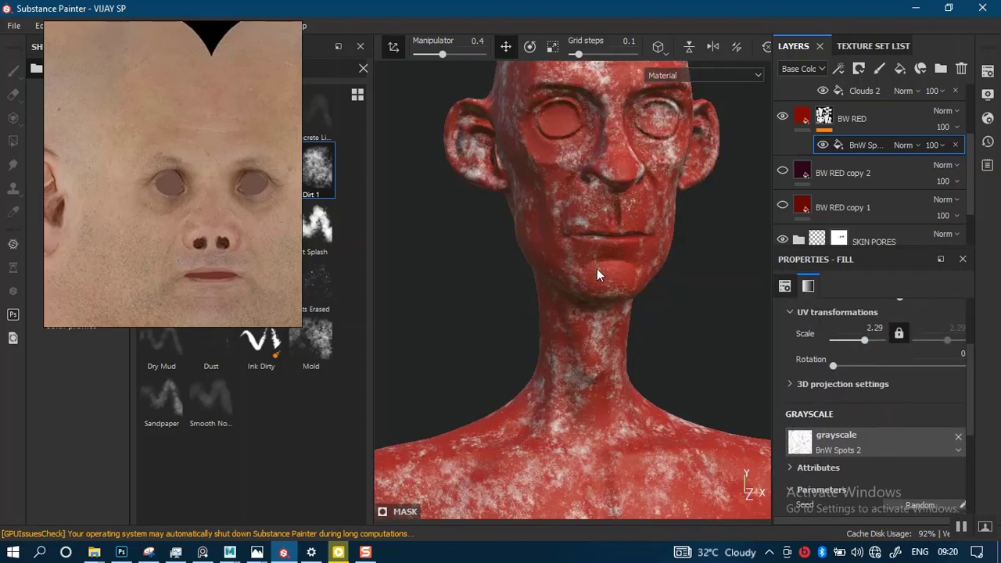
alt+middle_drag(596, 274, 592, 380)
scroll(600, 297, up, 2)
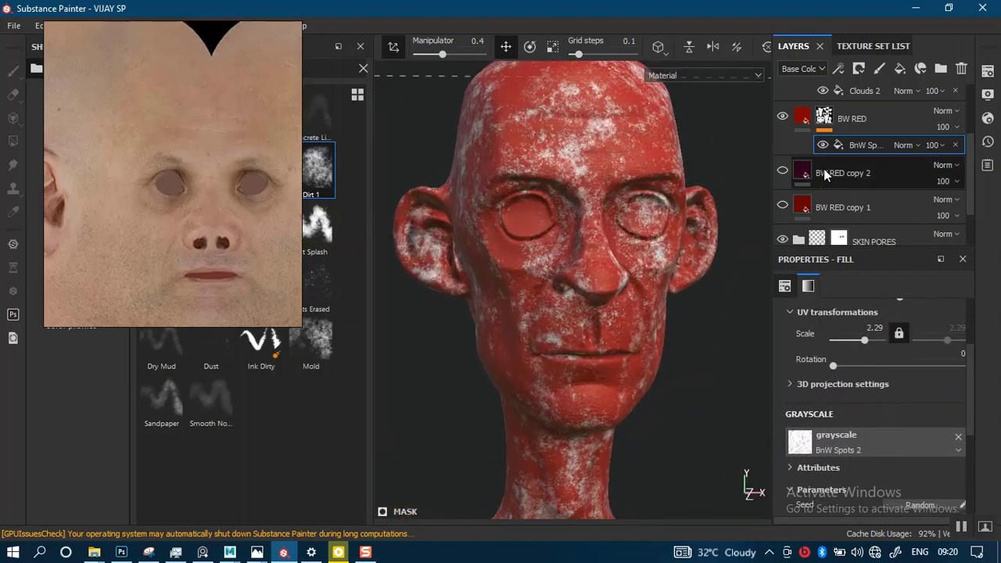
Show the BW RED copy 2 and DARK RED CLOUD layers, and hide the BW RED layer.
click(783, 171)
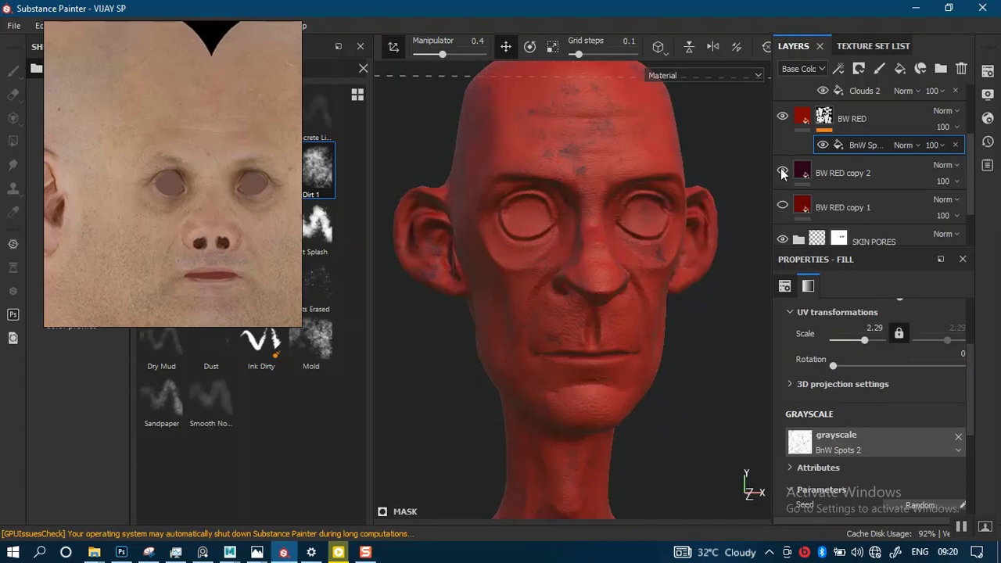
alt+right_drag(583, 319, 618, 293)
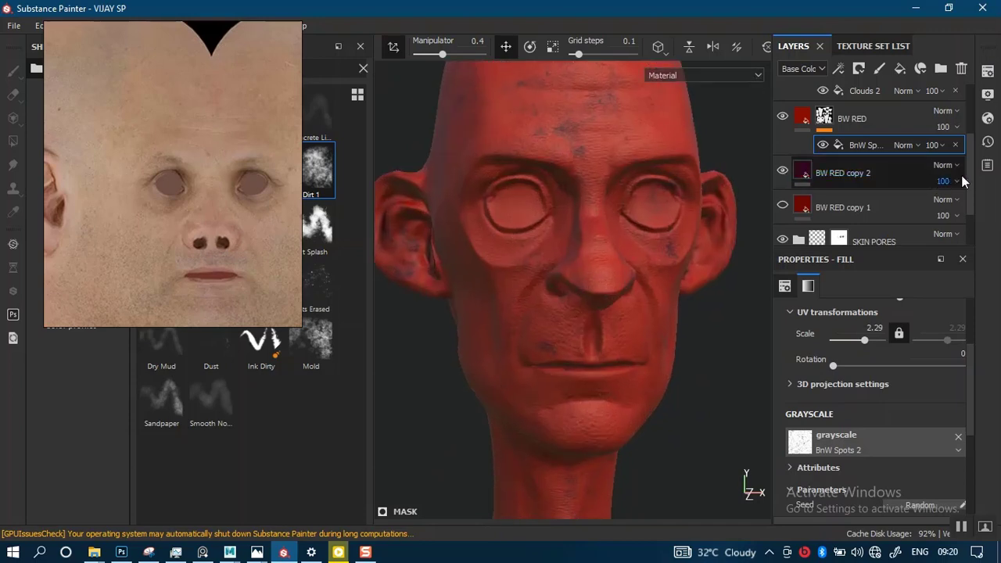
drag(971, 180, 971, 145)
click(782, 185)
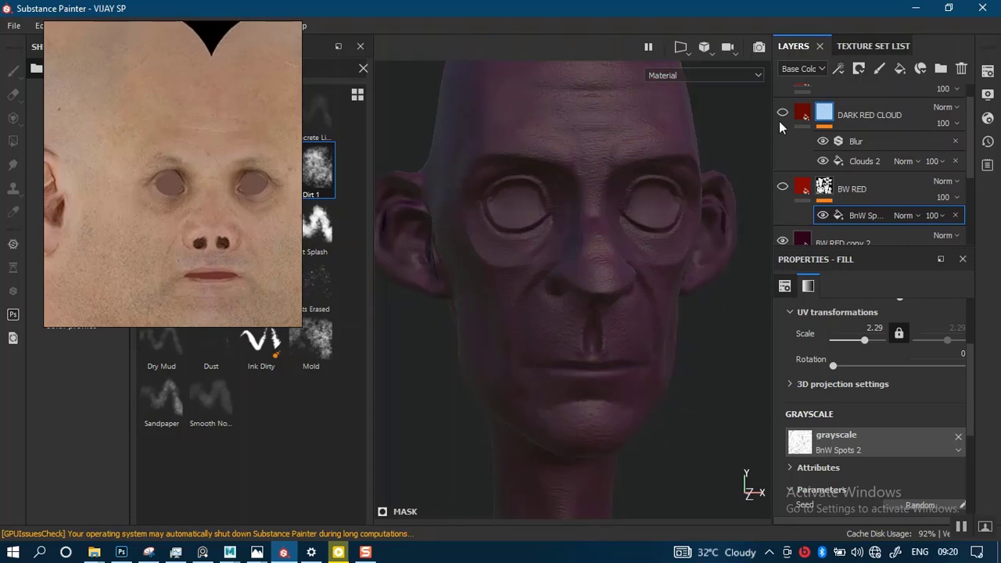
click(781, 114)
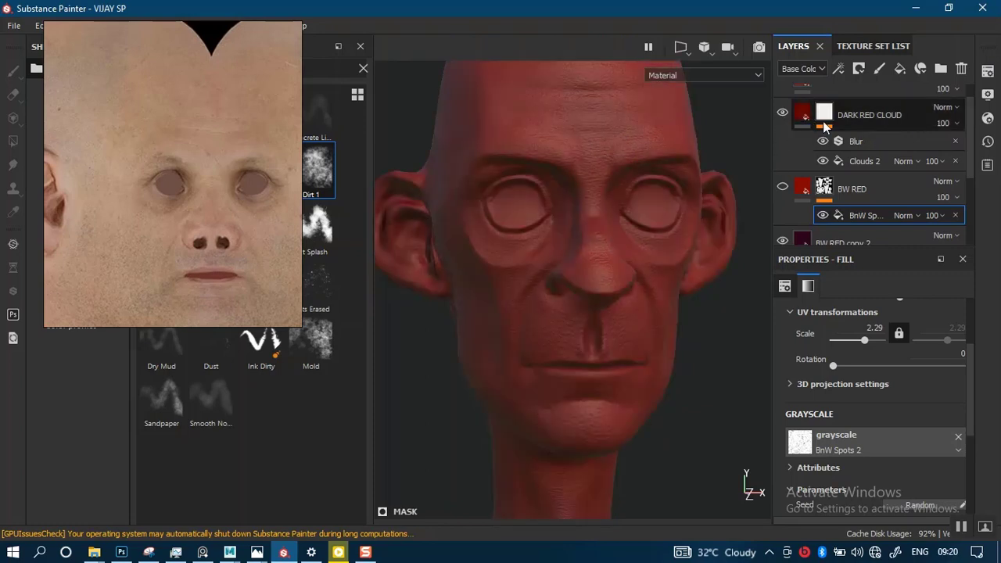
Compare the face with BW RED copy 2 hidden and shown under DARK RED CLOUD, and show BW RED again.
click(830, 166)
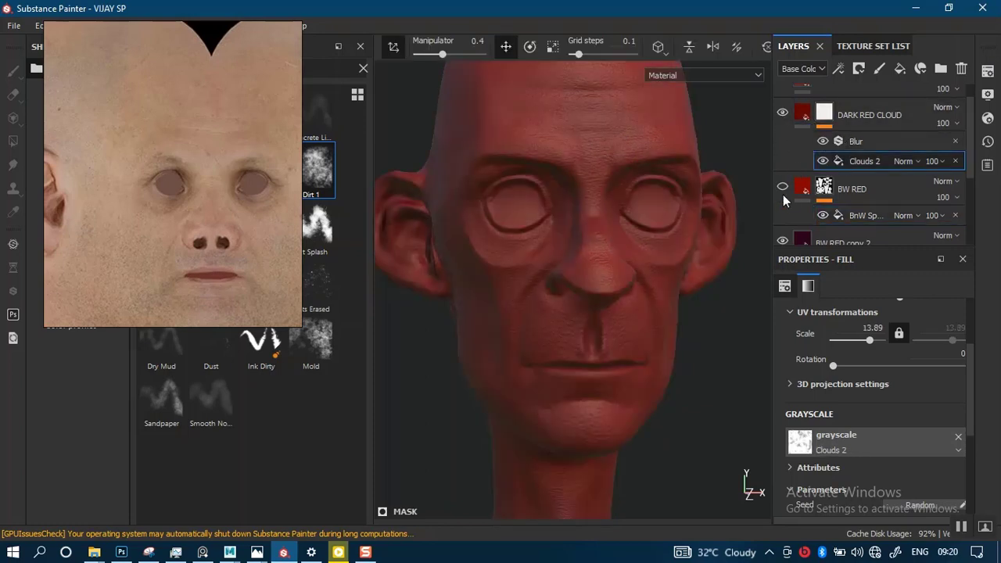
click(781, 243)
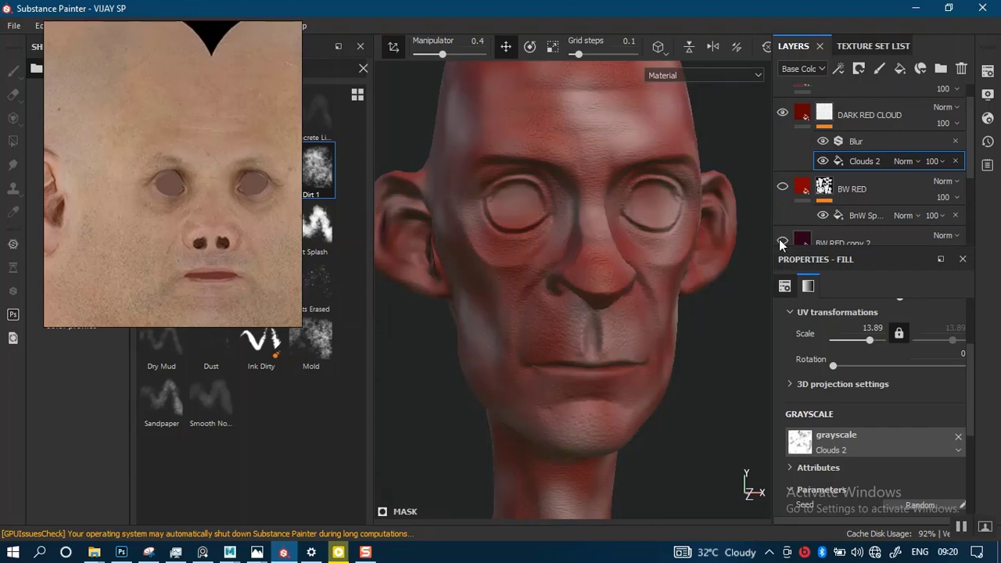
click(782, 242)
alt+drag(563, 261, 588, 297)
alt+right_drag(587, 297, 594, 335)
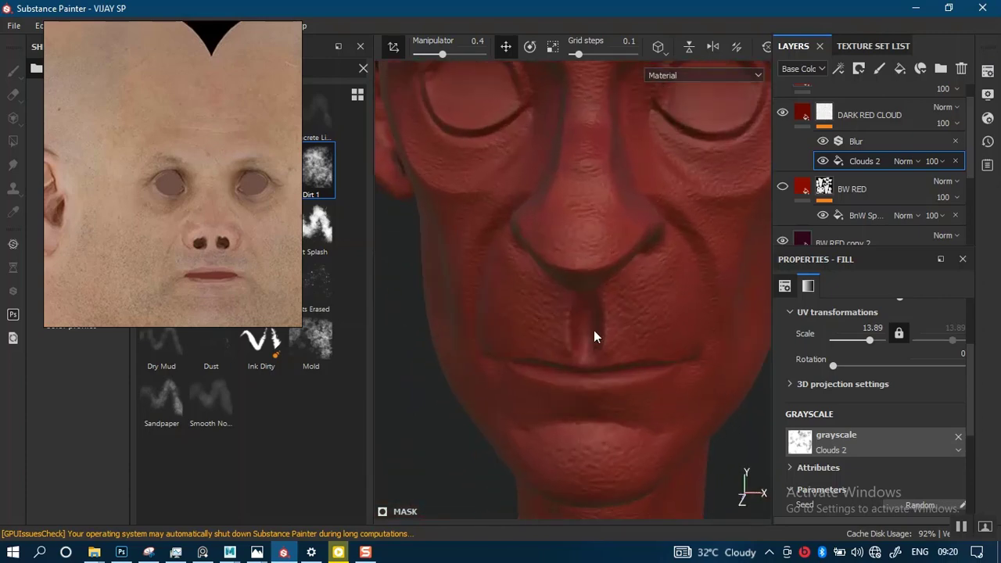
alt+drag(595, 335, 586, 270)
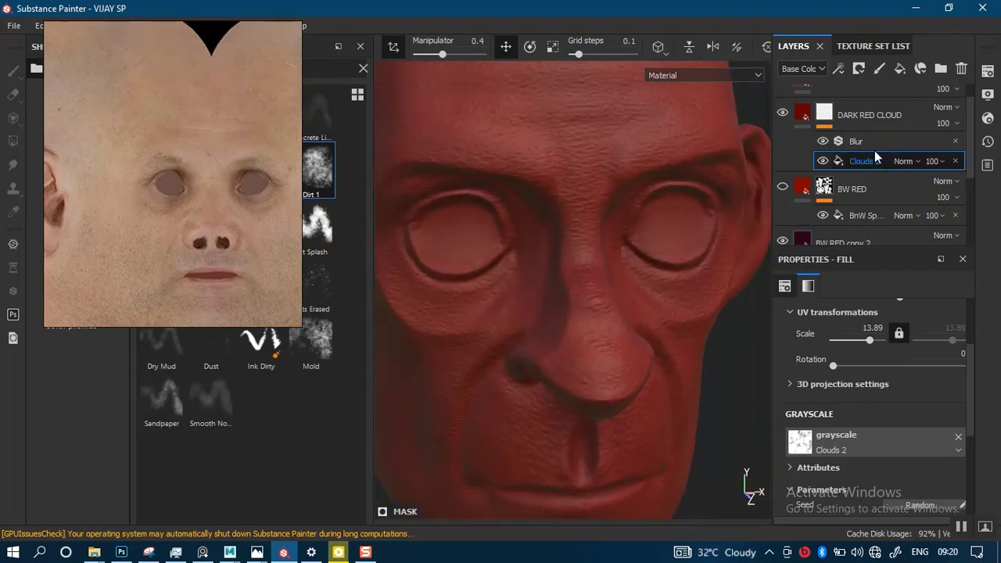
scroll(959, 169, up, 1)
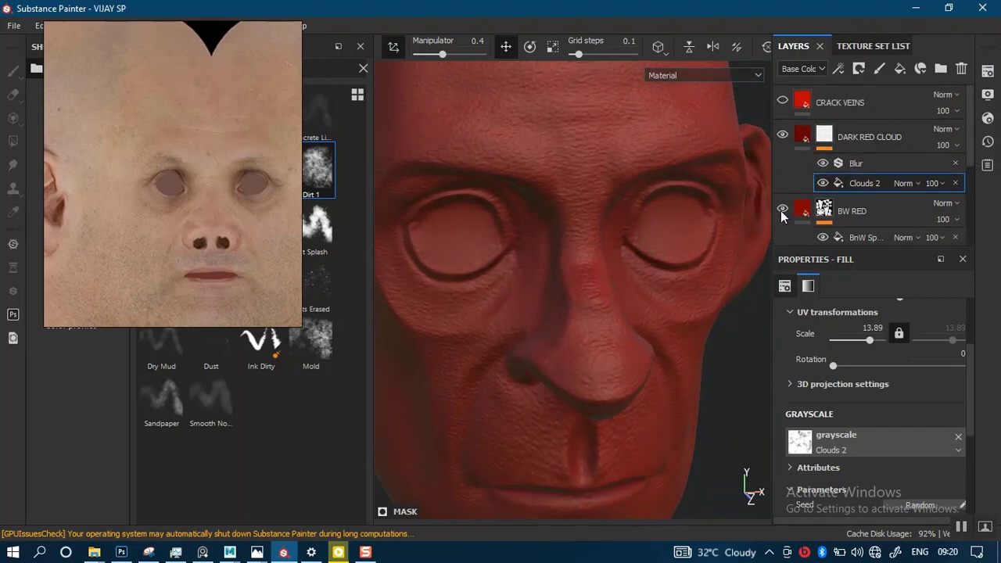
alt+drag(654, 252, 674, 257)
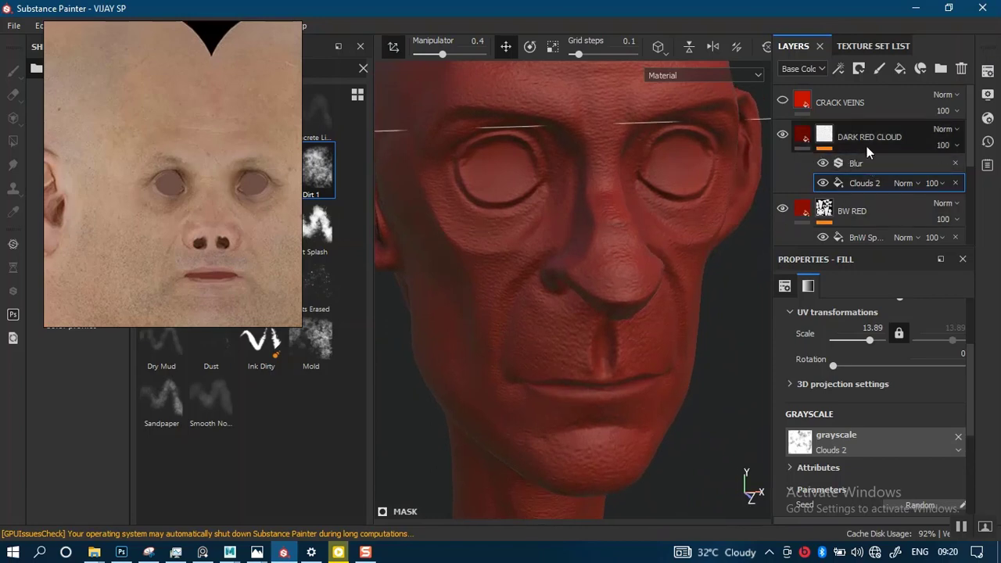
Try the DARK RED CLOUD layer's opacity at 35 and return it to 100.
click(956, 145)
click(956, 171)
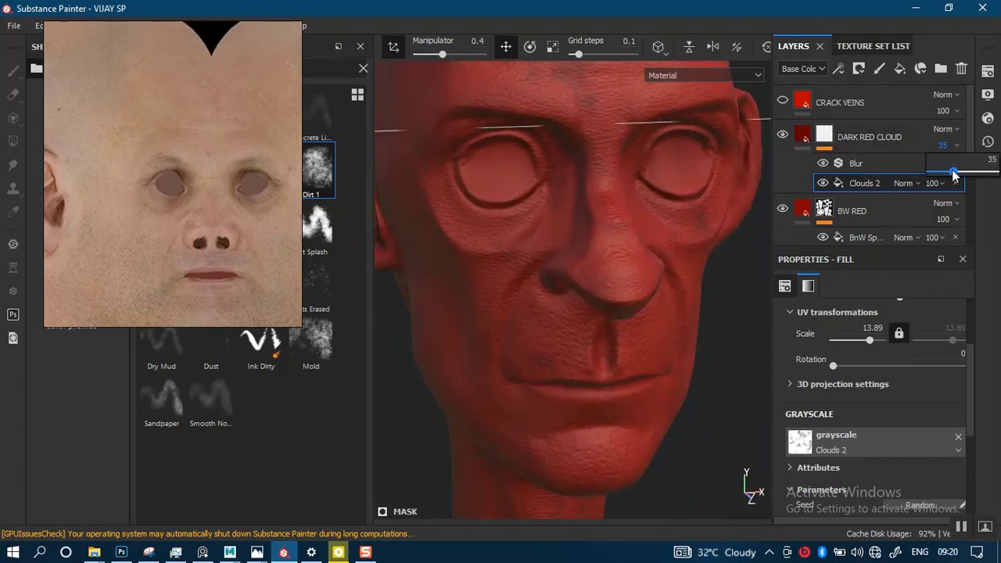
drag(954, 174, 997, 171)
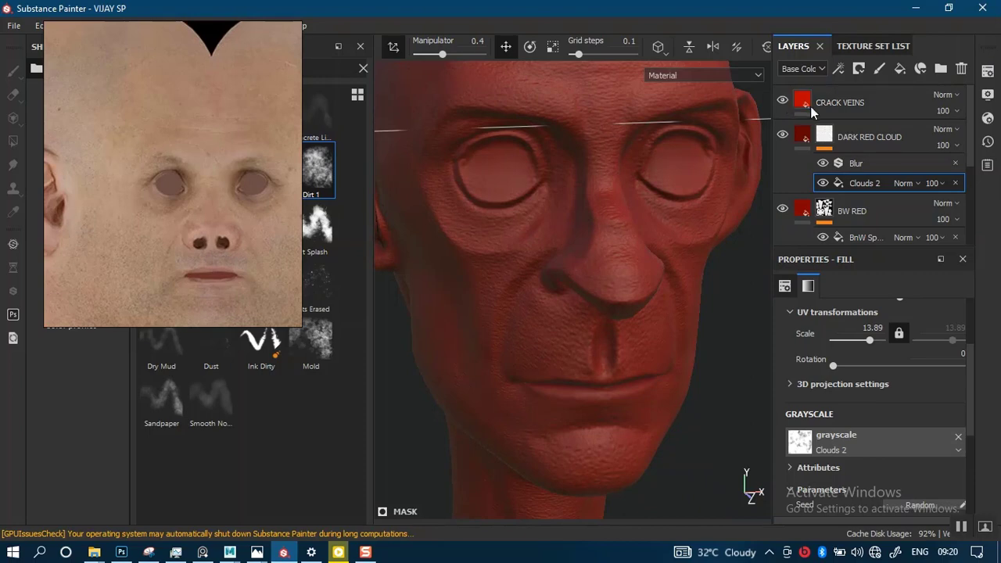
Show the CRACK VEINS layer and give it a black mask containing a fill.
click(830, 107)
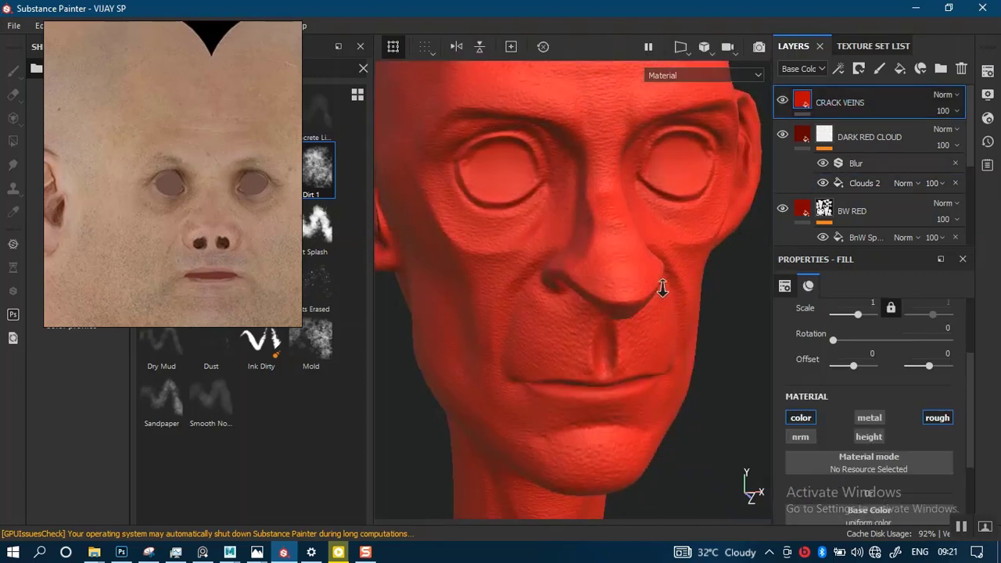
alt+drag(662, 284, 686, 233)
right_click(800, 102)
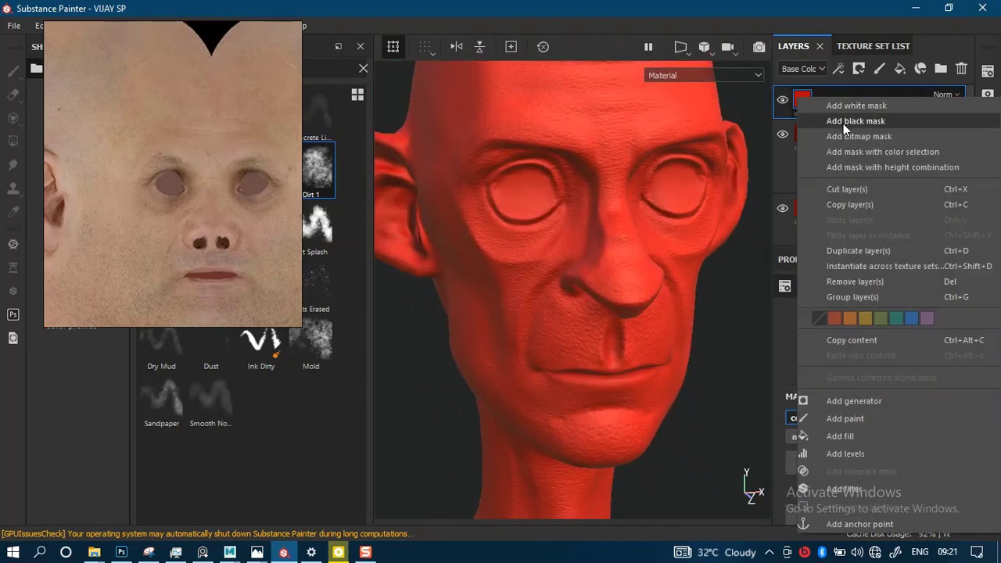
click(843, 123)
right_click(824, 100)
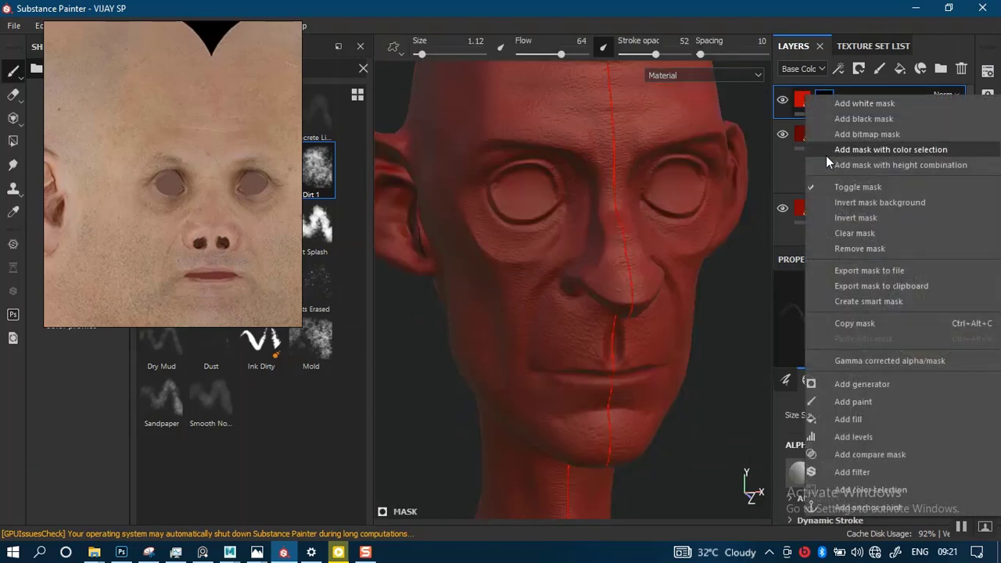
click(855, 419)
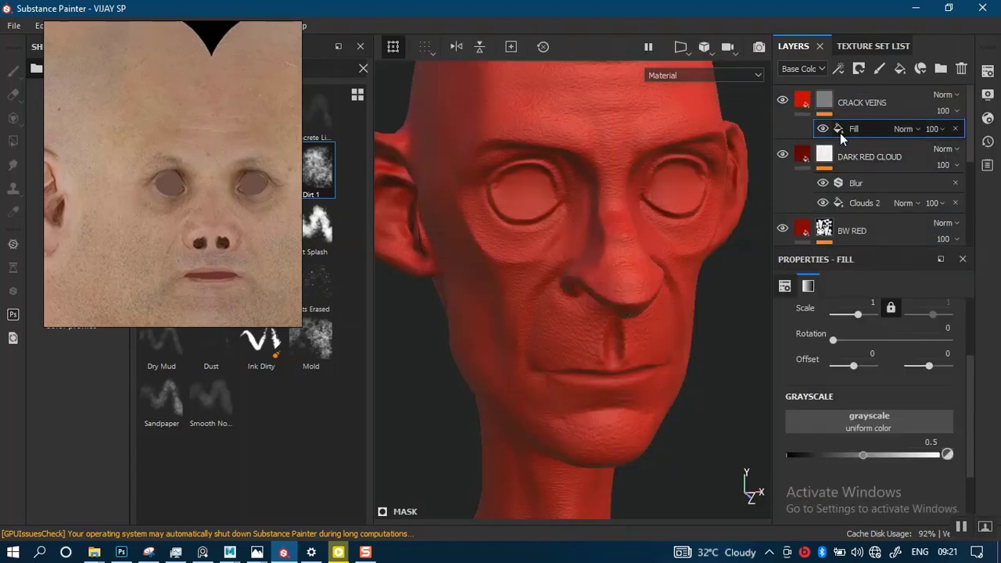
Search the procedural textures for VEIN and assign Marble Veins to the CRACK VEINS mask fill.
click(834, 416)
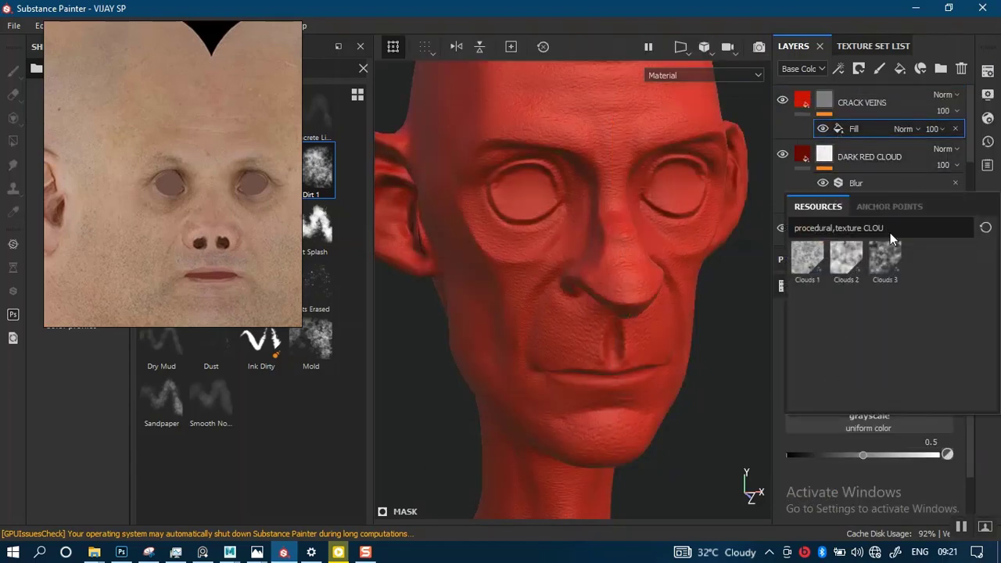
key(BackSpace)
key(BackSpace)
key(BackSpace)
key(BackSpace)
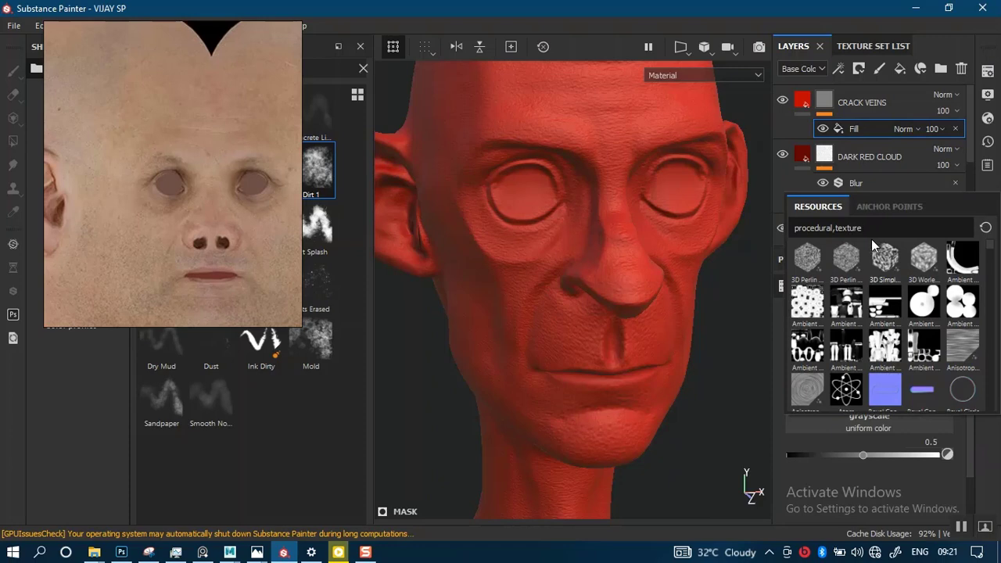
text(VEIN)
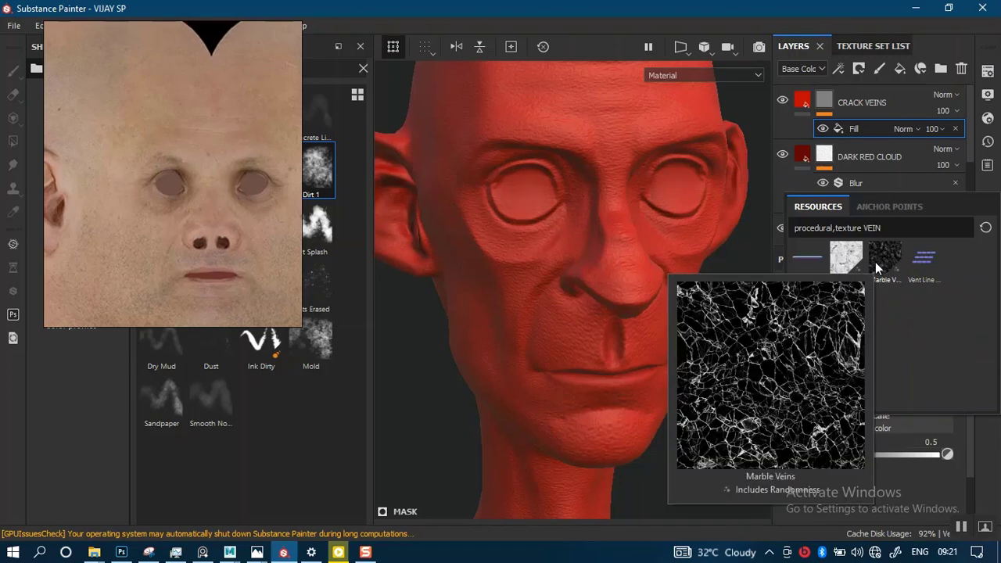
click(882, 268)
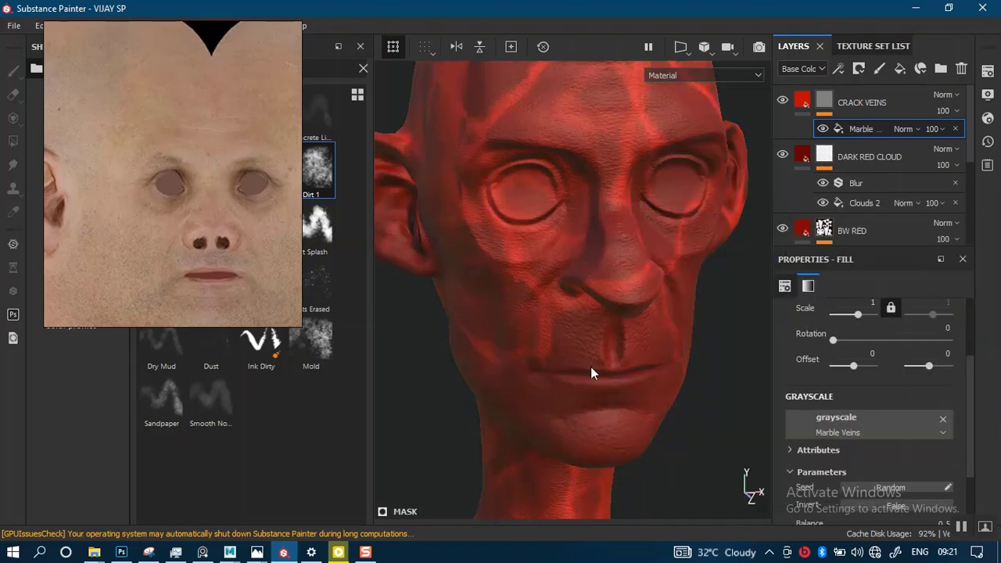
Expand the Marble Veins noise parameters and set the fill's UV scale to 26.64.
scroll(590, 367, down, 2)
drag(972, 398, 979, 340)
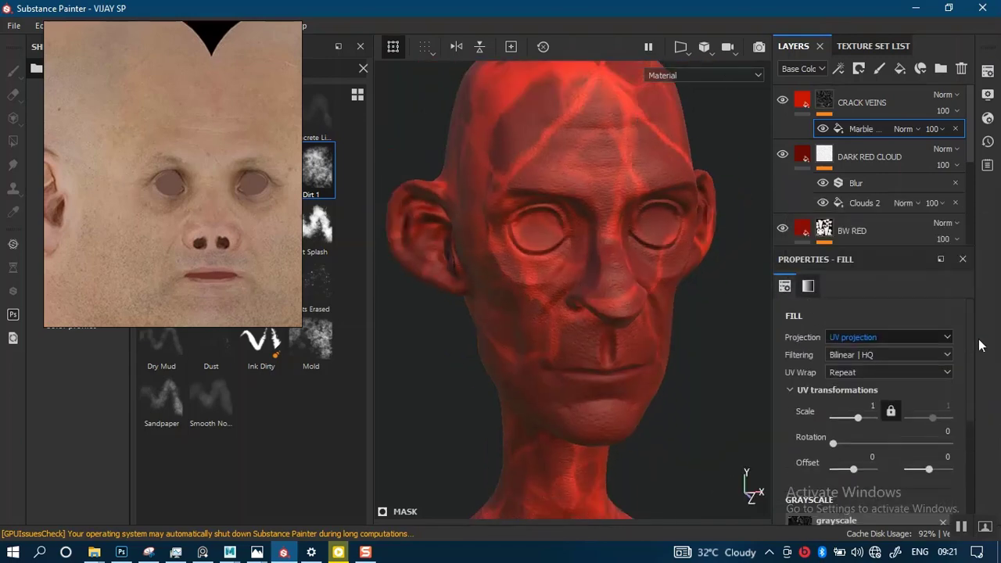
scroll(847, 467, down, 4)
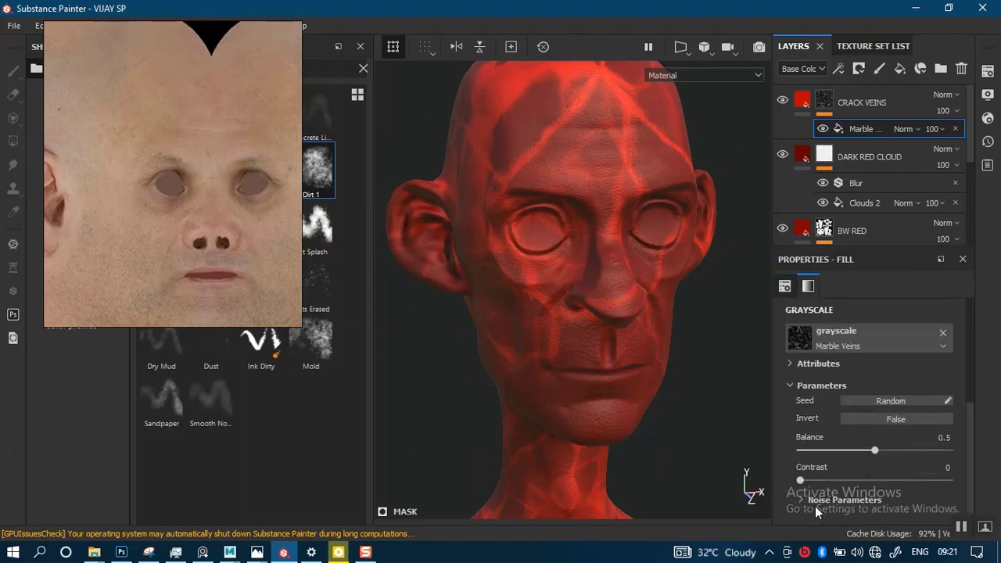
click(812, 500)
scroll(970, 493, down, 2)
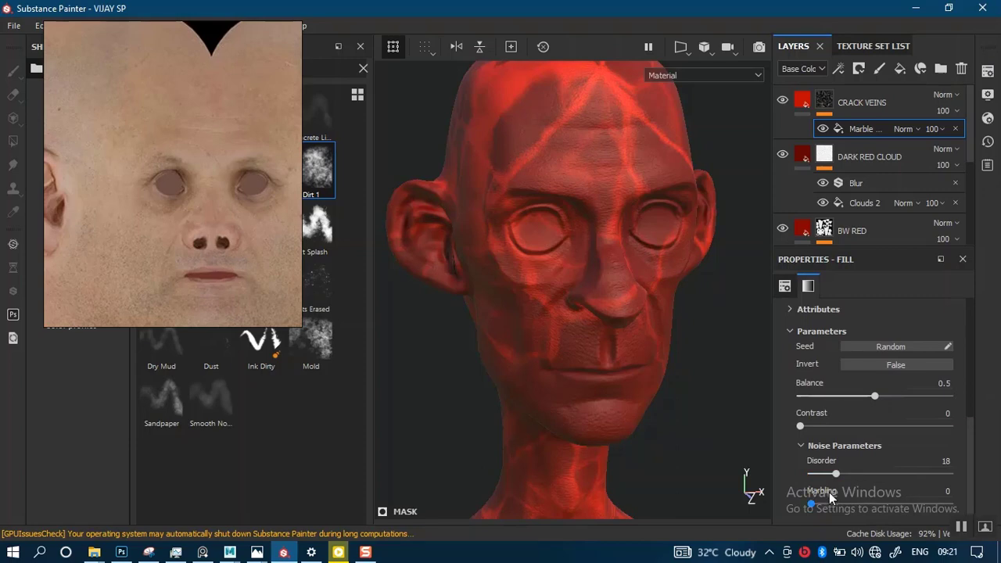
scroll(970, 438, up, 6)
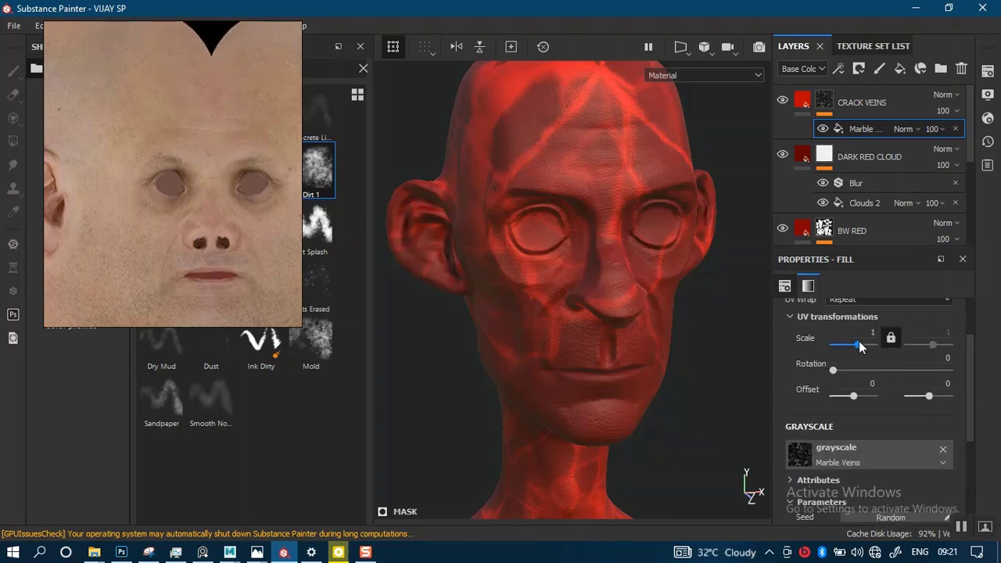
drag(857, 346, 866, 346)
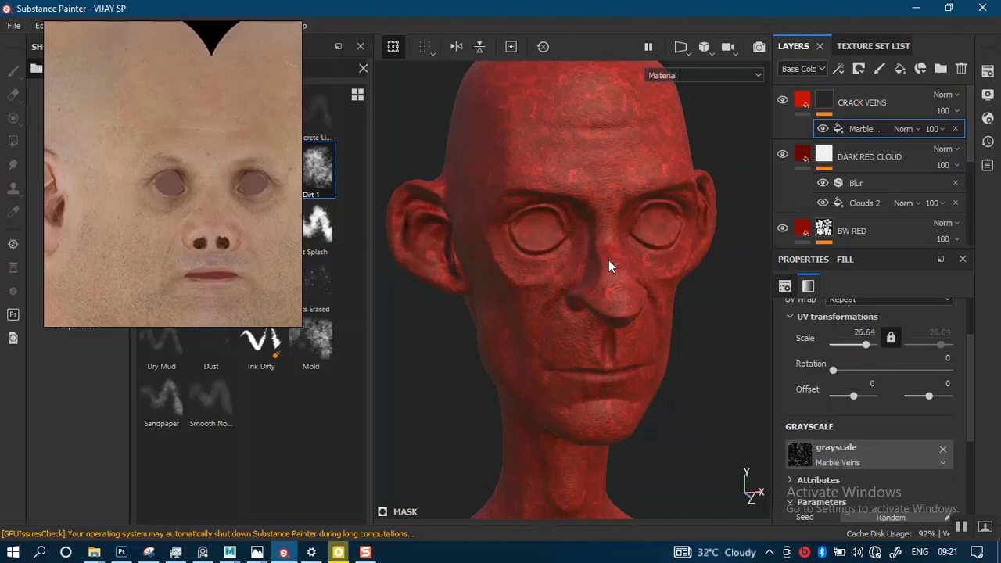
Examine the scaled vein pattern up close on the nose, cheeks and mouth.
alt+right_drag(610, 265, 584, 323)
alt+middle_drag(599, 251, 590, 375)
alt+right_drag(590, 375, 586, 301)
alt+drag(586, 301, 626, 280)
alt+middle_drag(588, 268, 605, 249)
mouse_move(604, 249)
alt+mouse_down()
mouse_move(691, 224)
mouse_move(608, 238)
alt+mouse_up()
alt+middle_drag(608, 237, 596, 167)
alt+middle_drag(610, 337, 575, 215)
alt+drag(610, 273, 583, 256)
Set the Marble Veins balance to 0.82 and contrast to 0.89.
scroll(970, 413, down, 4)
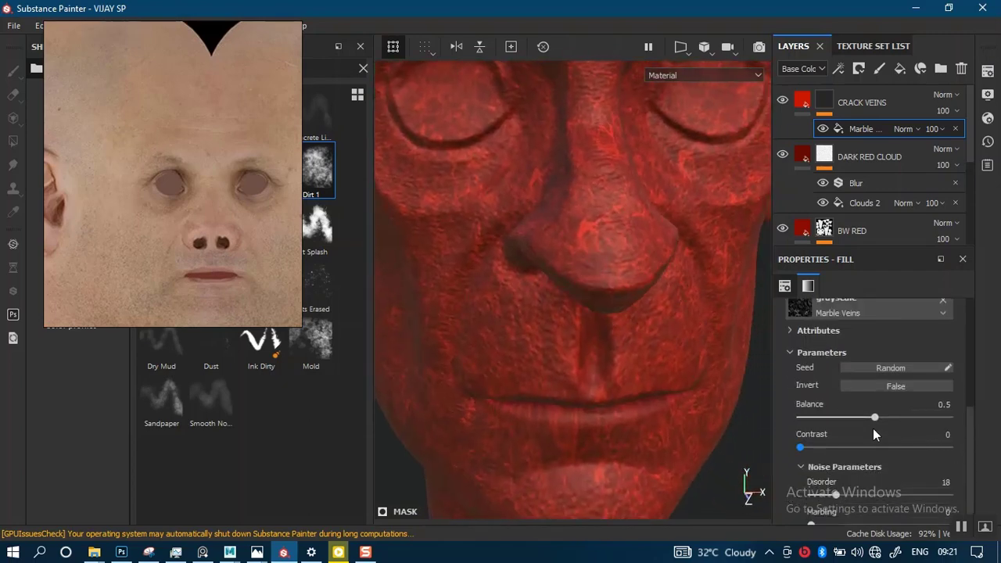
click(910, 417)
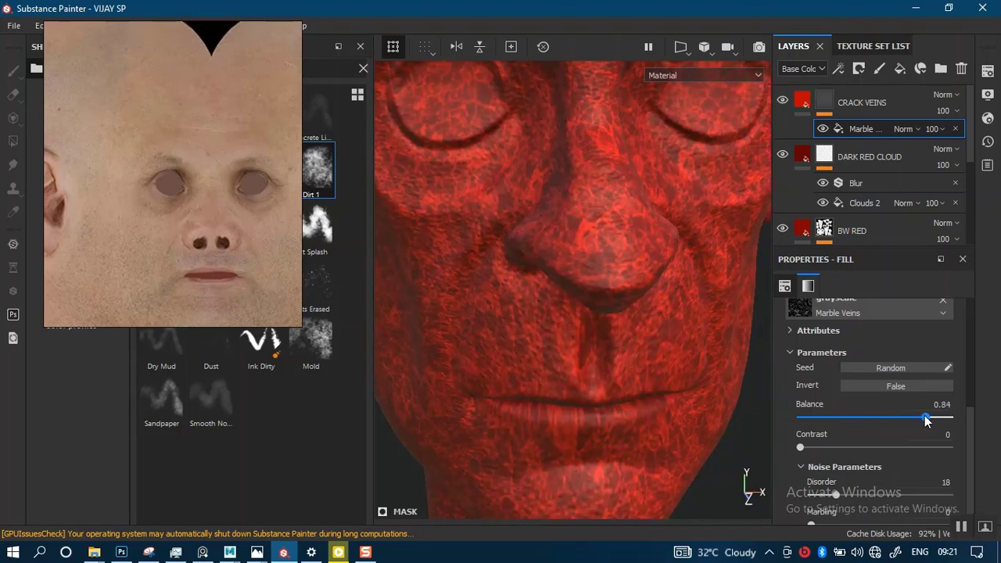
drag(924, 416, 922, 417)
drag(835, 448, 882, 447)
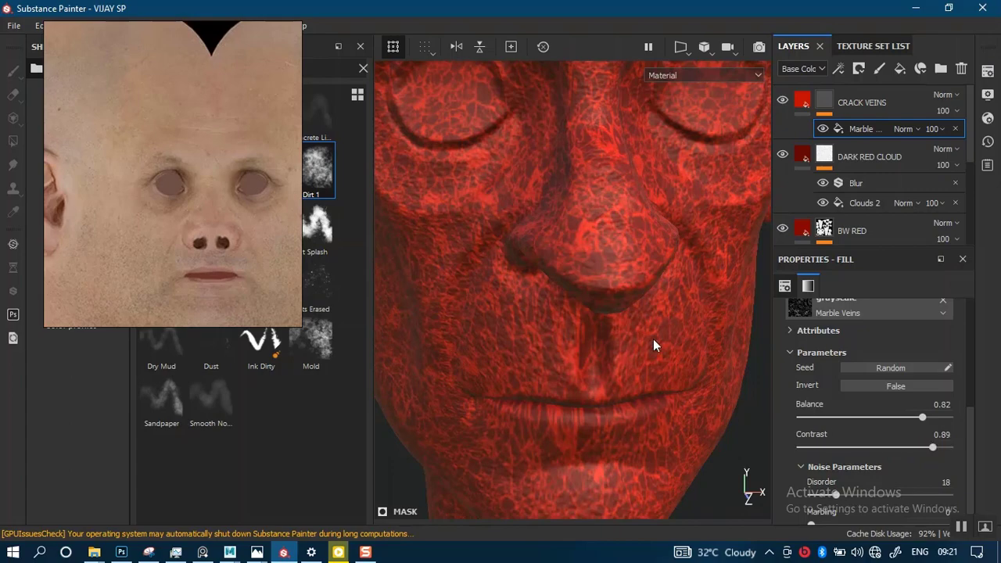
Examine the sharpened veins around the forehead, eyes and nose from several angles.
alt+right_drag(653, 338, 567, 228)
alt+middle_drag(568, 227, 599, 410)
alt+drag(575, 301, 619, 295)
alt+middle_drag(648, 236, 610, 308)
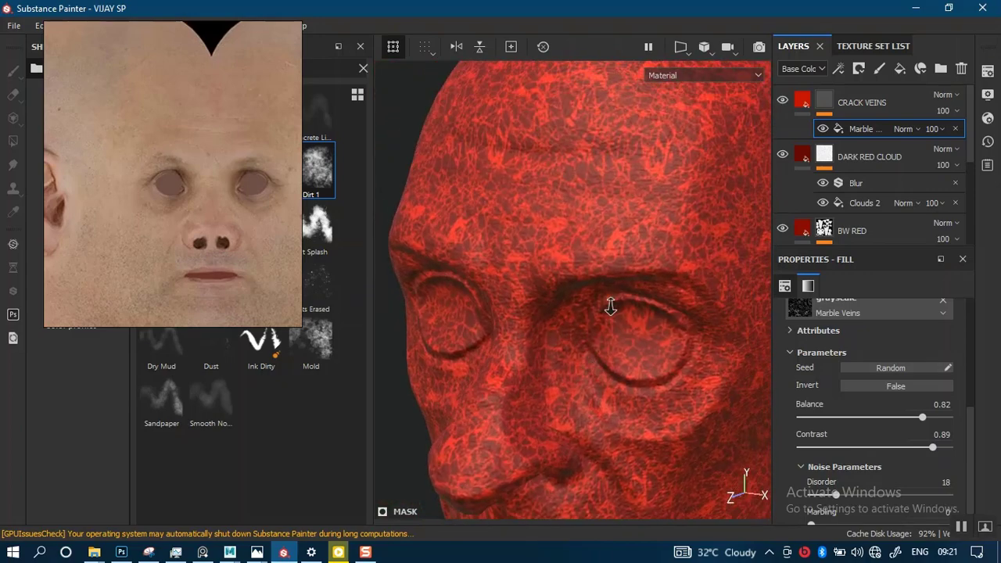
alt+right_drag(610, 308, 626, 318)
alt+drag(625, 318, 634, 338)
alt+right_drag(635, 337, 606, 337)
alt+middle_drag(606, 337, 623, 302)
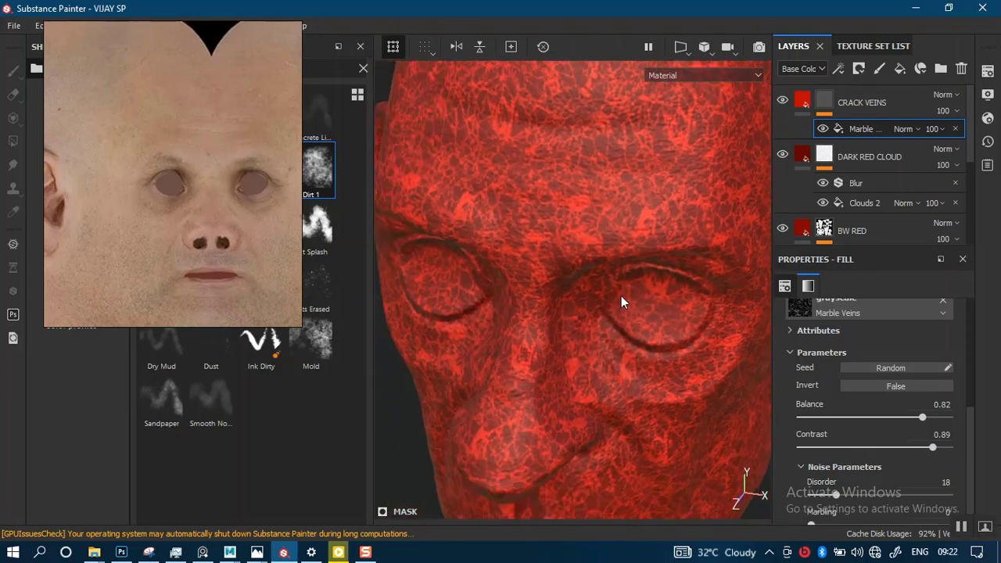
mouse_move(613, 327)
alt+mouse_down()
mouse_move(628, 320)
mouse_move(610, 335)
mouse_move(617, 330)
alt+mouse_up()
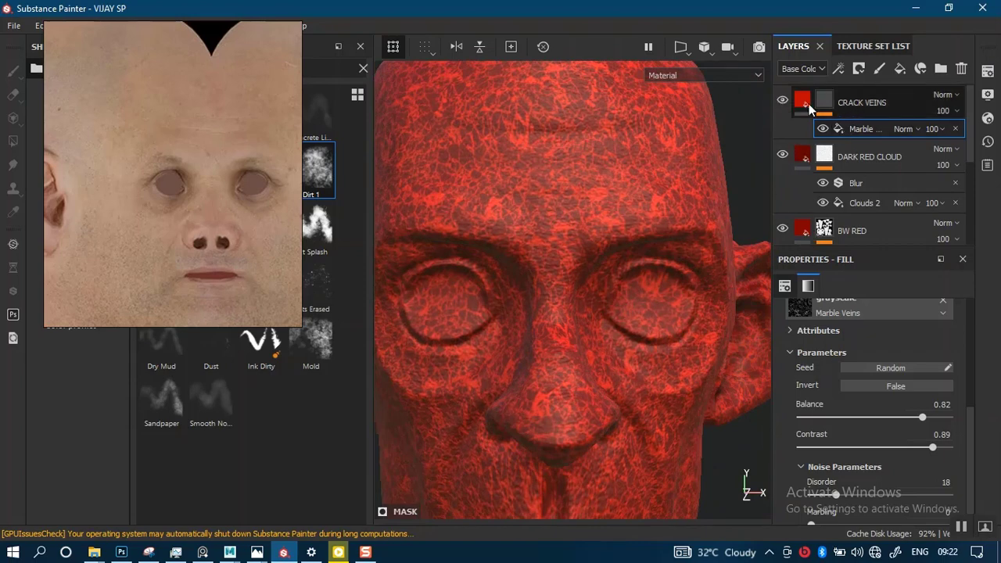
Hide the CRACK VEINS layer, duplicate it, and show only the copy.
click(782, 100)
key(ctrl+d)
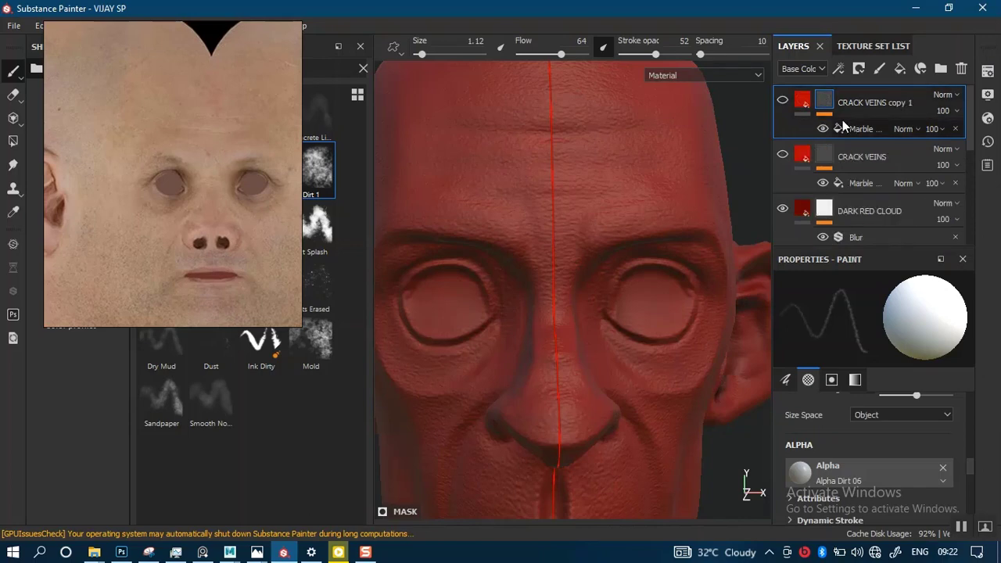
click(835, 129)
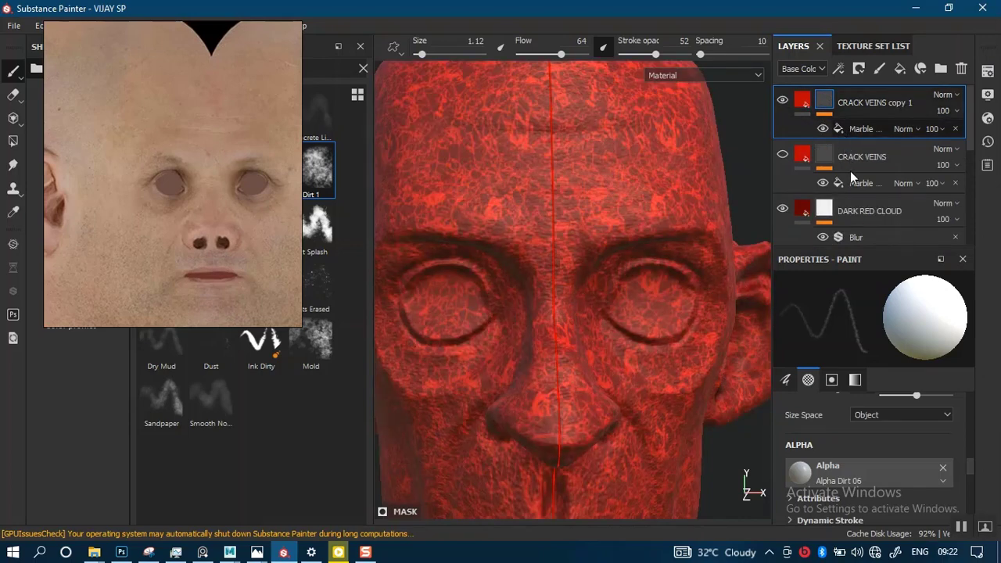
Search the grayscale resources for CRAC for the mask fill of CRACK VEINS copy 1.
click(858, 347)
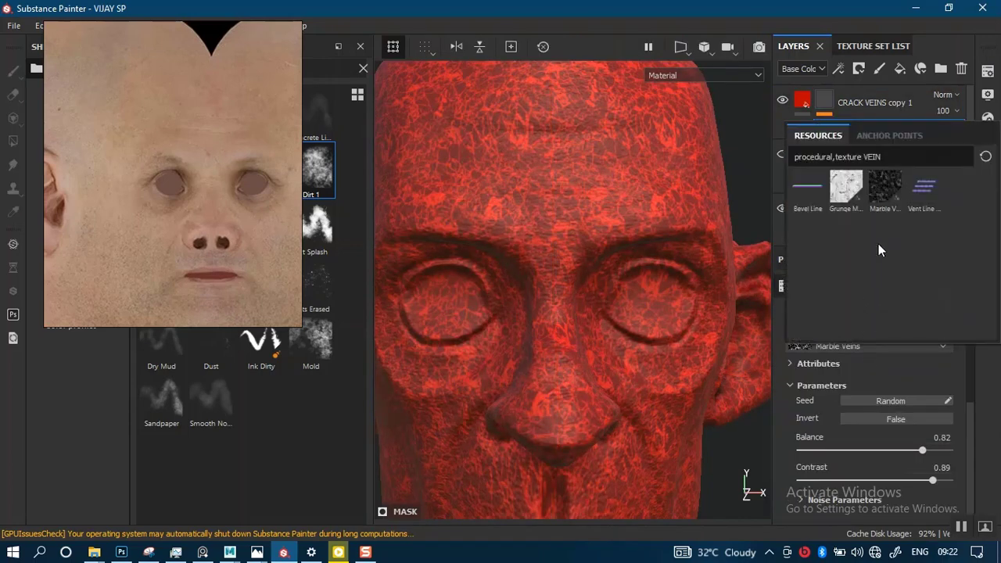
key(BackSpace)
key(BackSpace)
key(BackSpace)
key(BackSpace)
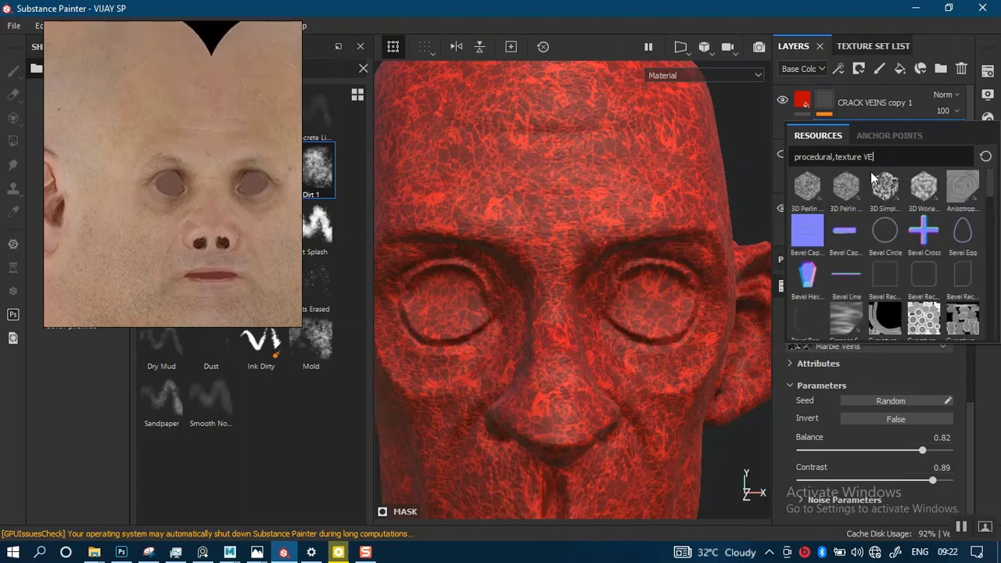
key(BackSpace)
text(CR)
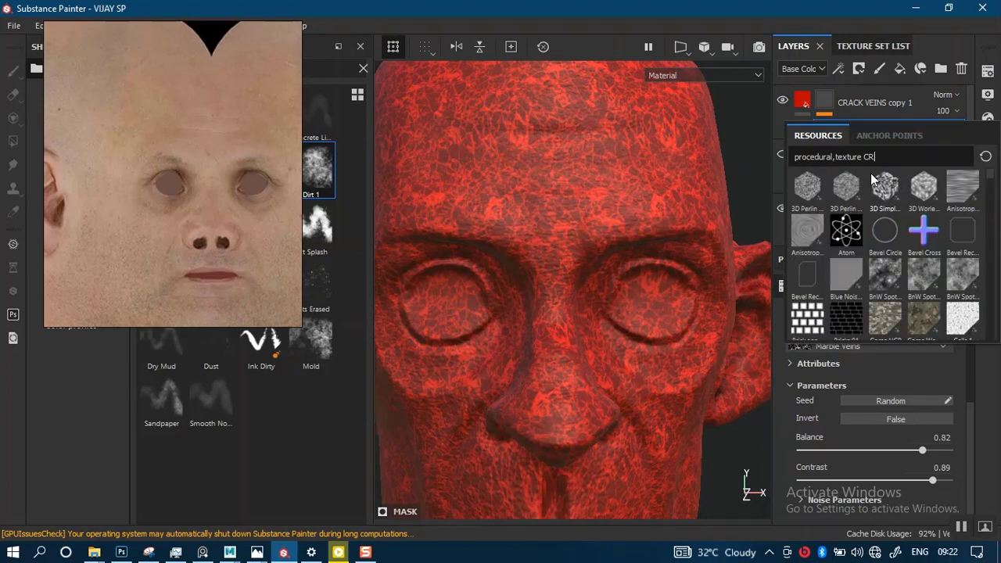
text(AC)
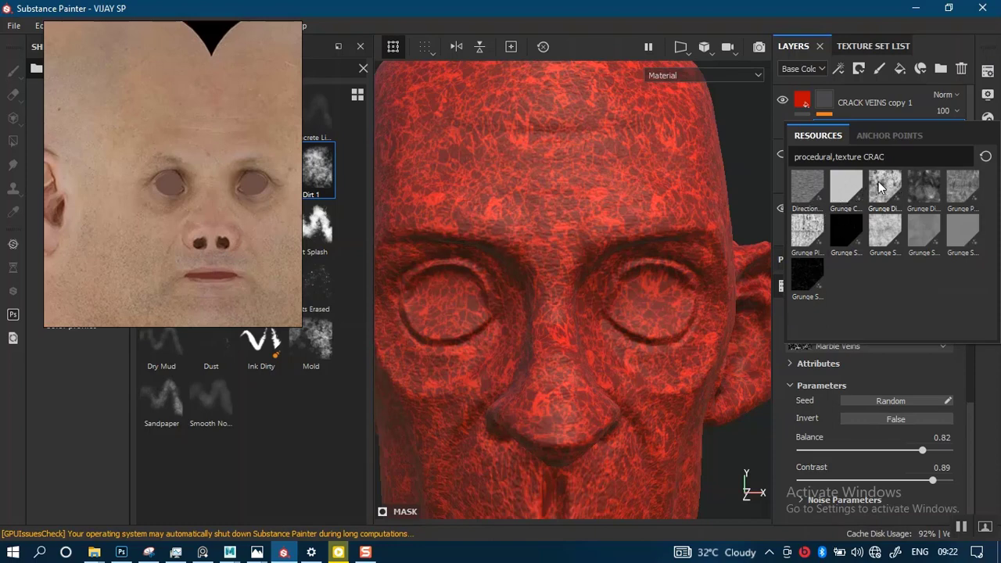
Search the grayscale resources for VEIN and try Grunge Marble Veins as the mask fill of CRACK VEINS copy 1.
key(BackSpace)
key(BackSpace)
key(BackSpace)
key(BackSpace)
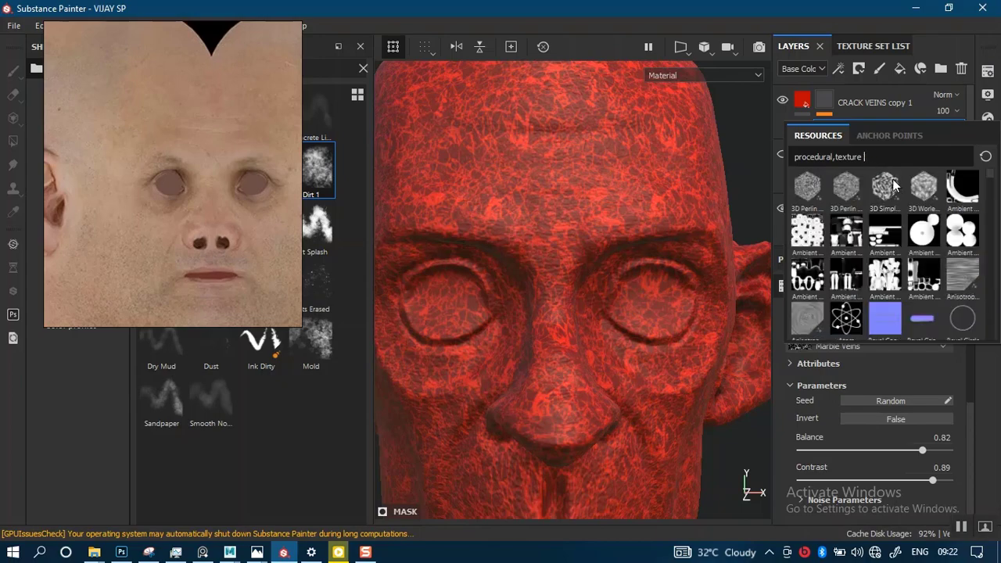
text(VIE)
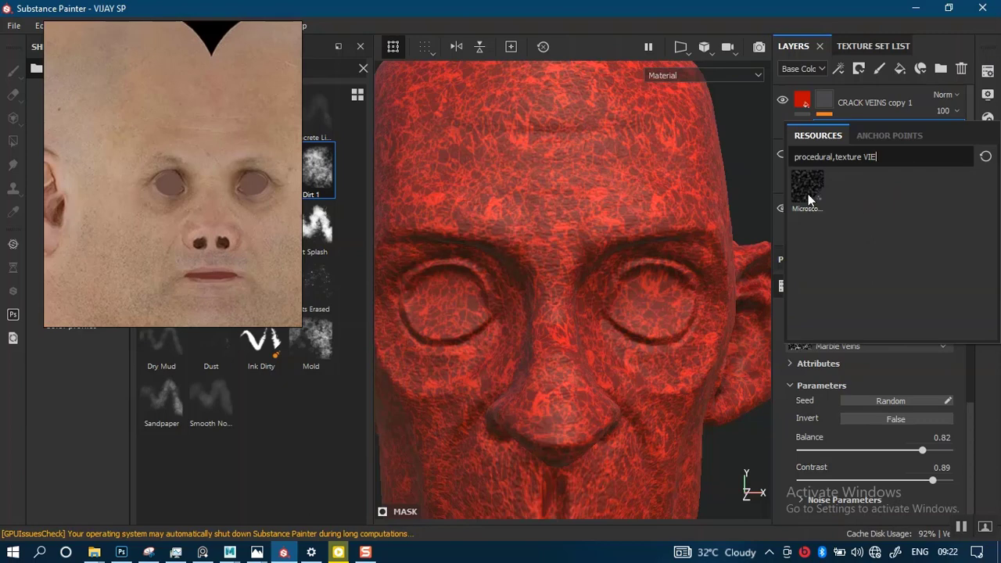
key(BackSpace)
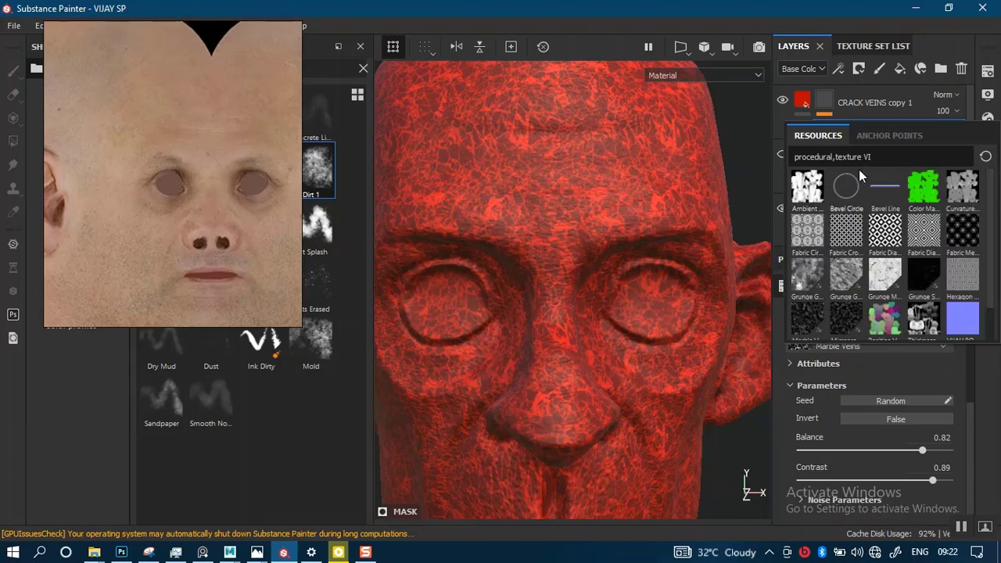
key(BackSpace)
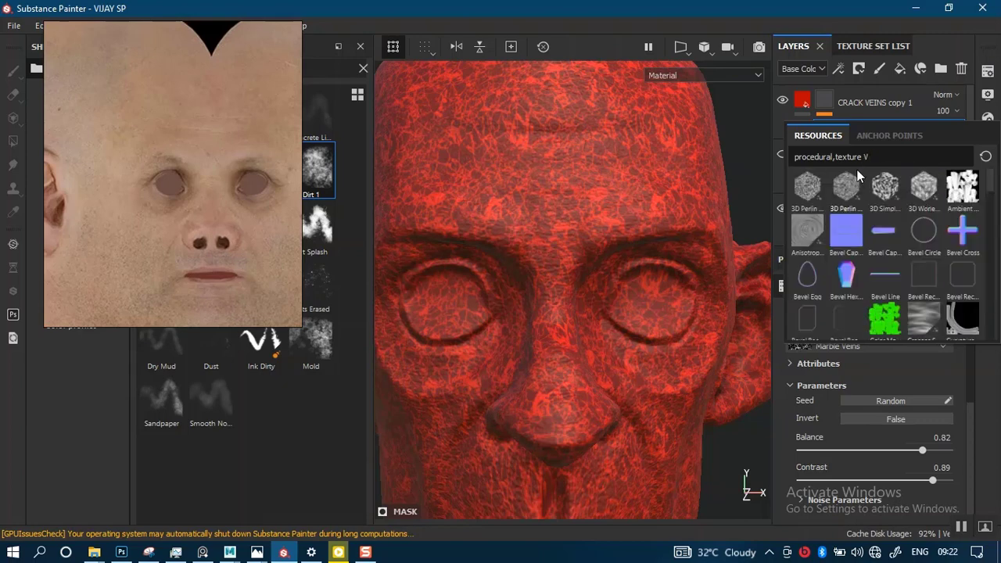
text(EIN)
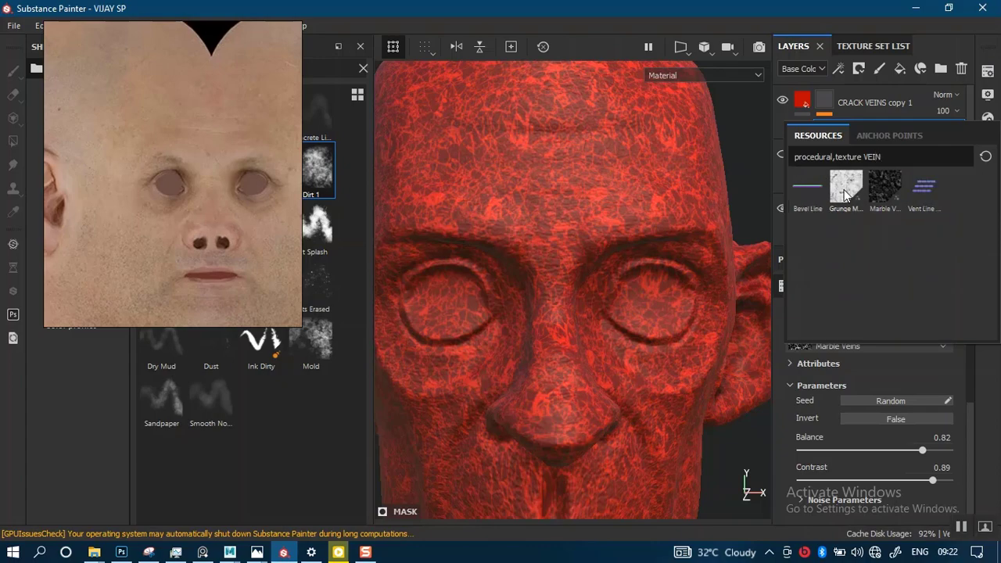
click(845, 190)
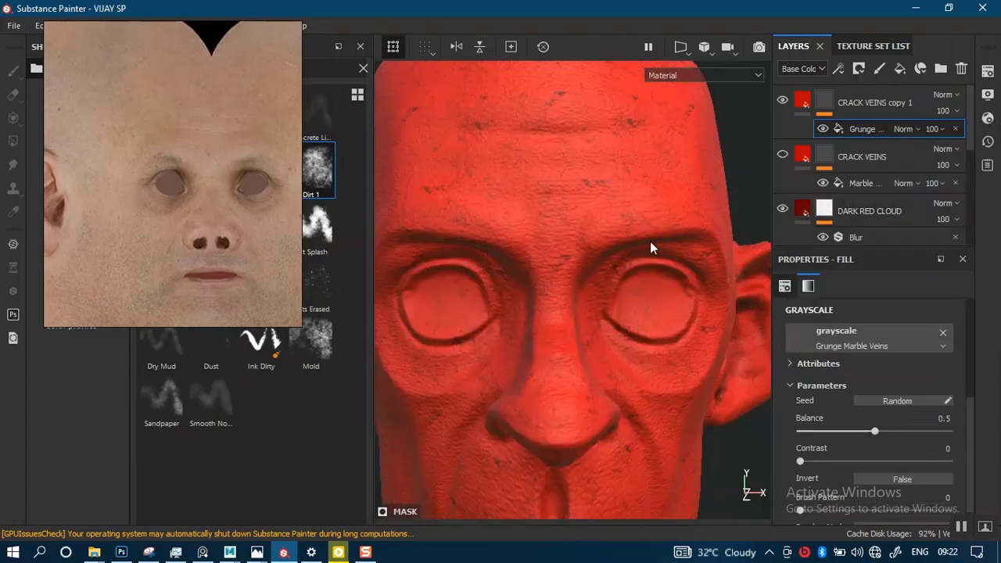
middle_drag(605, 334, 648, 241)
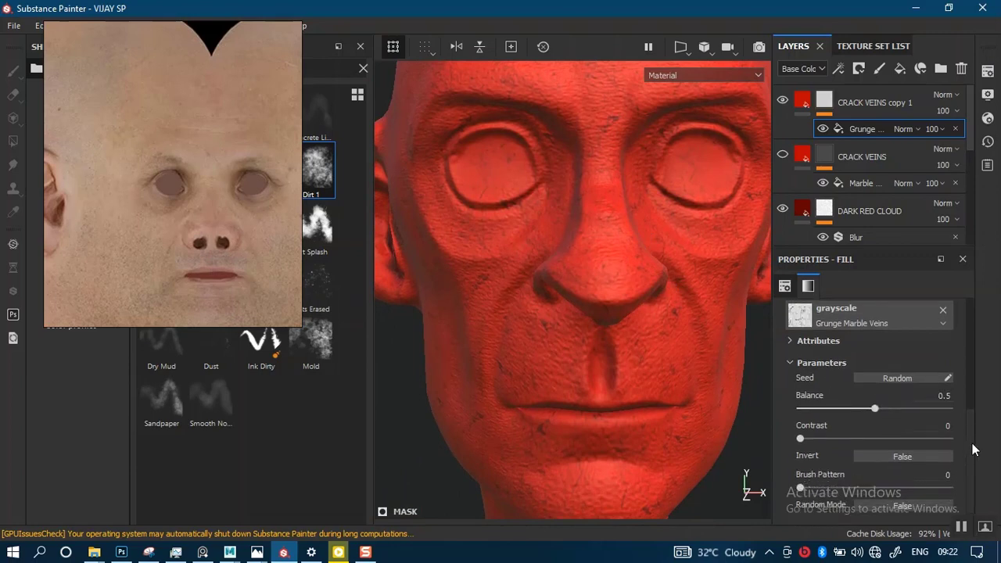
scroll(974, 438, up, 3)
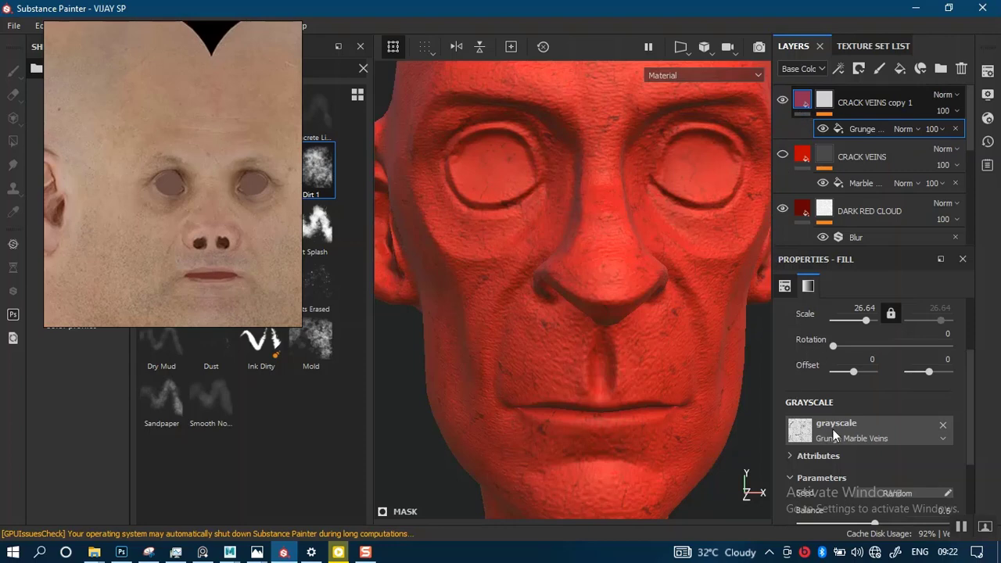
Move the reference image off the shelf and browse the procedural and grunge textures.
right_drag(149, 243, 728, 79)
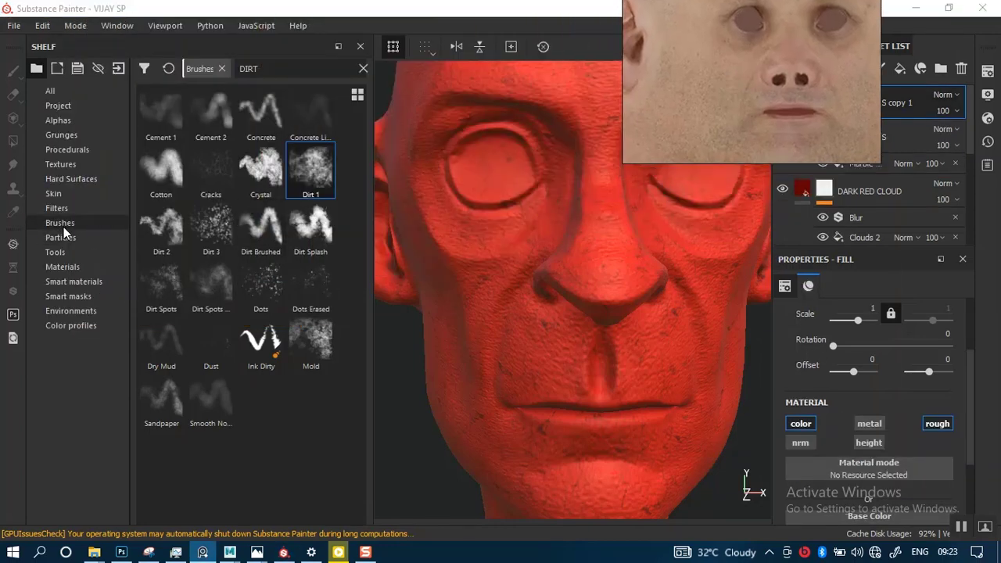
click(67, 149)
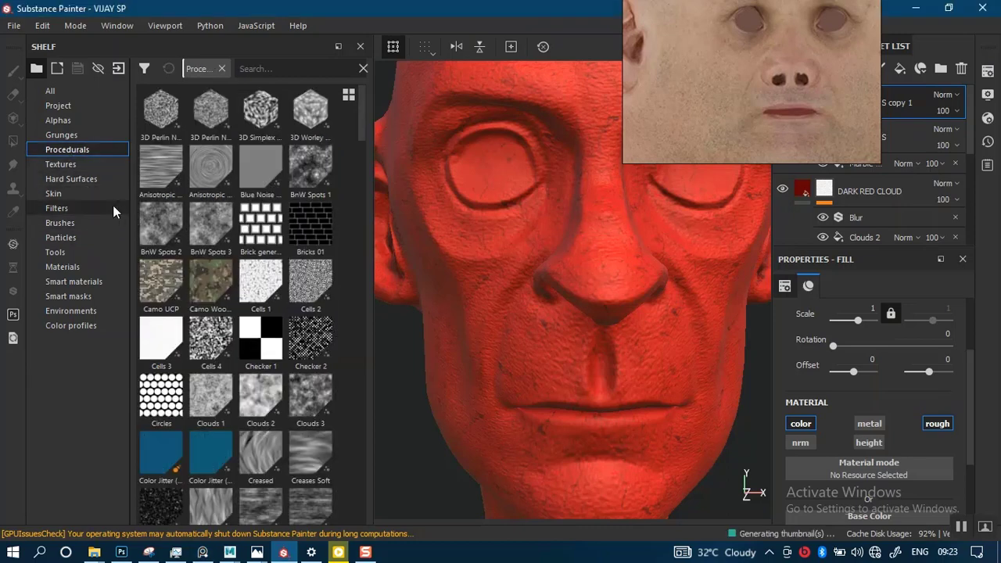
click(67, 136)
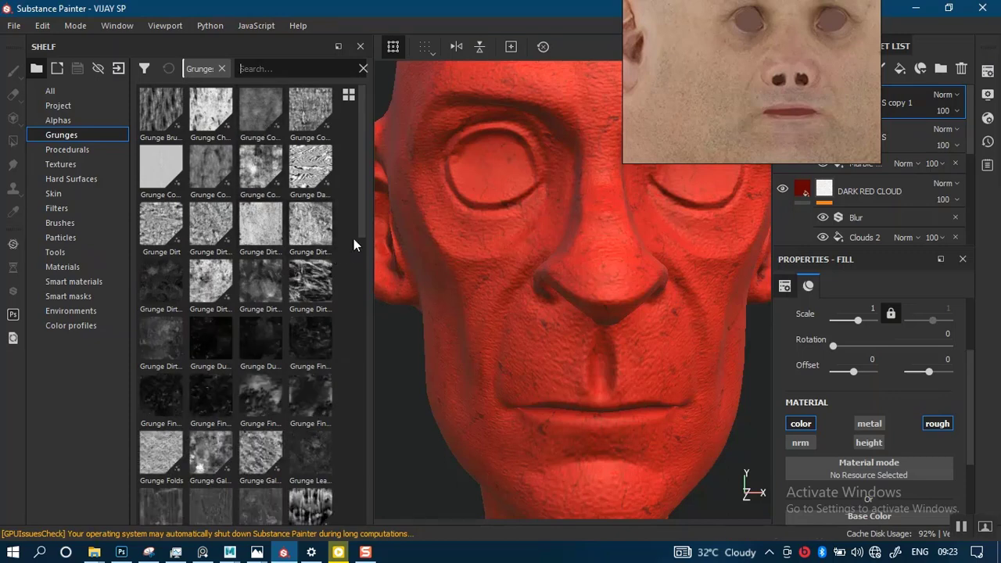
drag(361, 227, 359, 519)
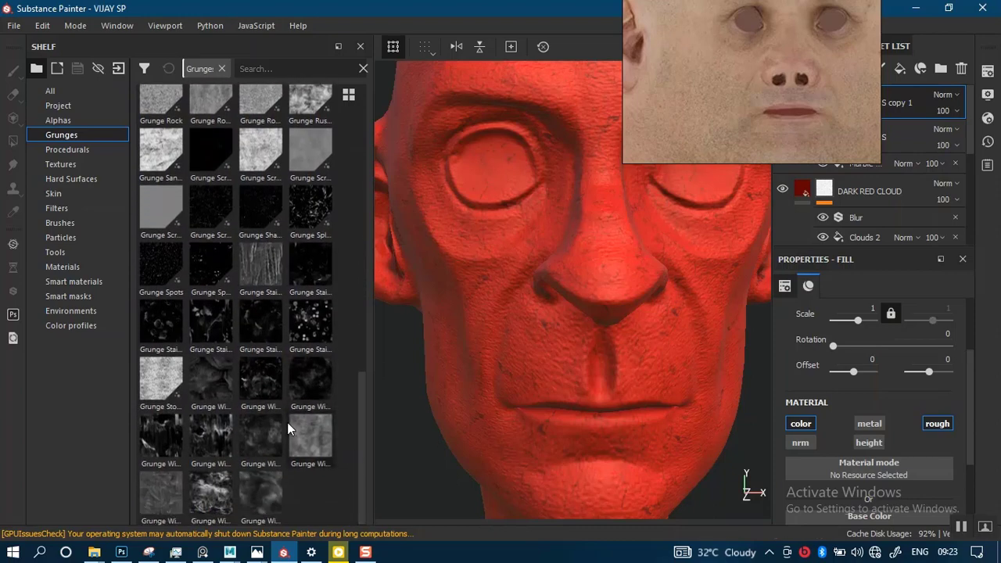
Search the shelf's procedurals for CRACK.
click(79, 149)
click(261, 72)
text(c)
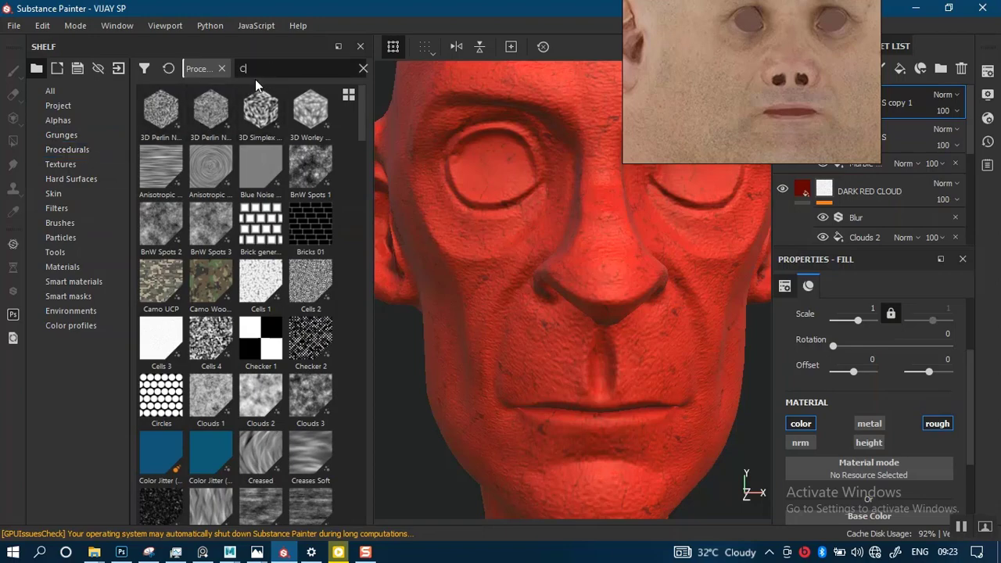
text(RAX)
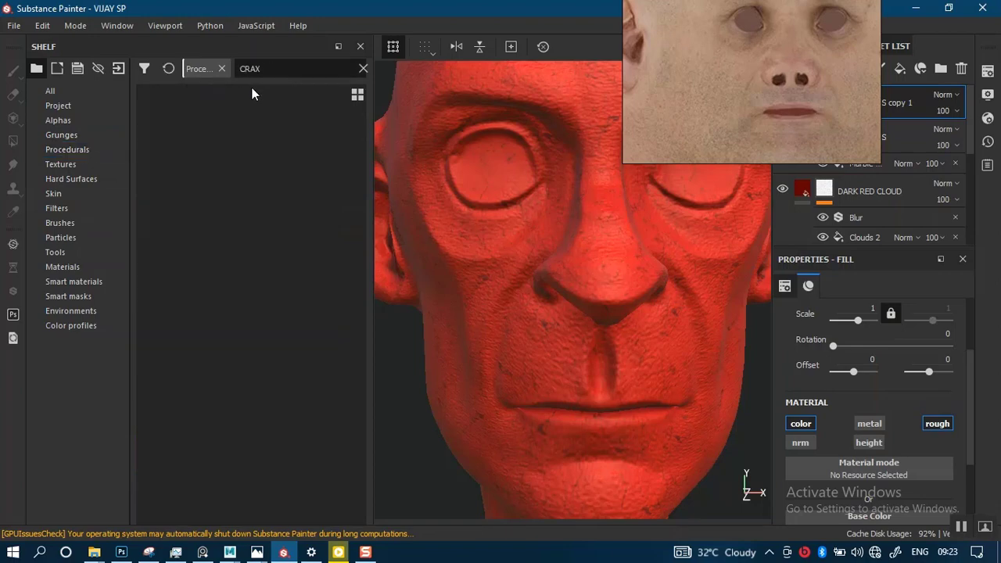
key(BackSpace)
text(CK)
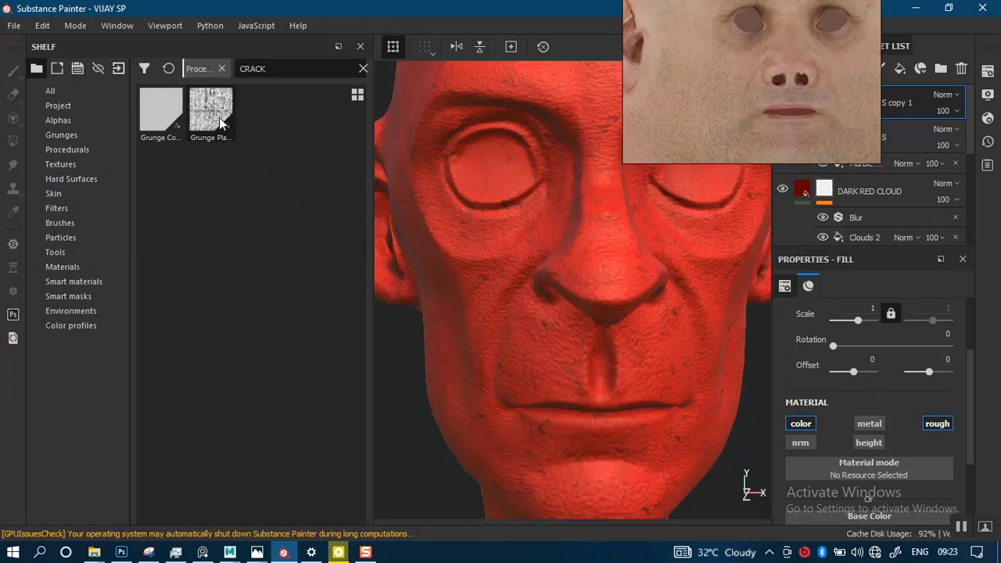
Search the shelf's grunges for CRAC.
click(66, 134)
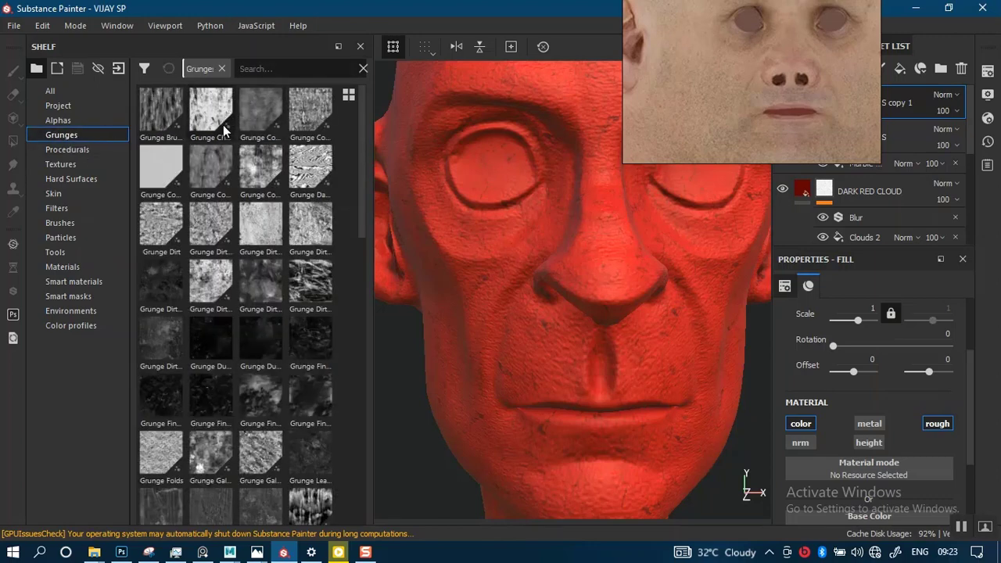
text(F)
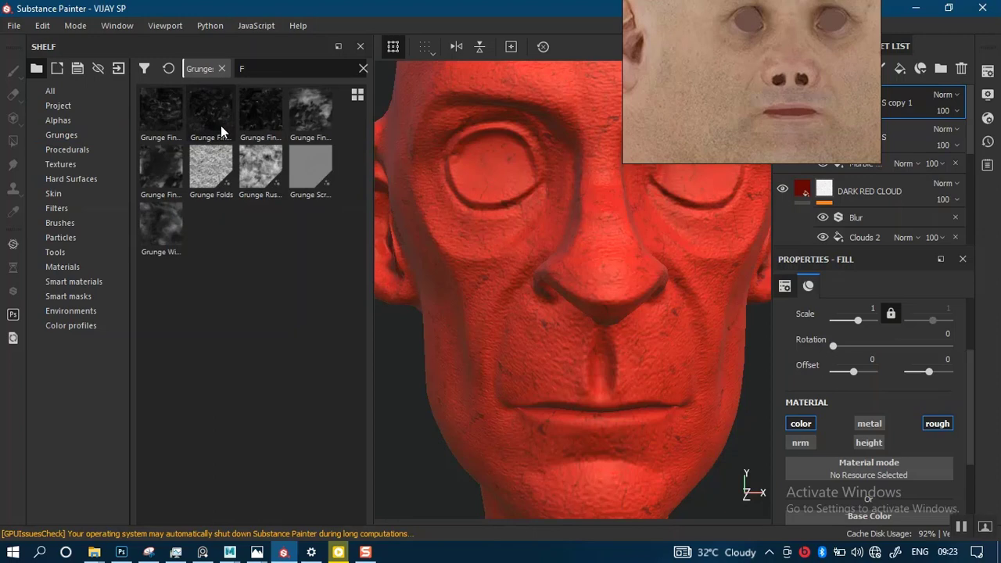
key(BackSpace)
text(CRAC)
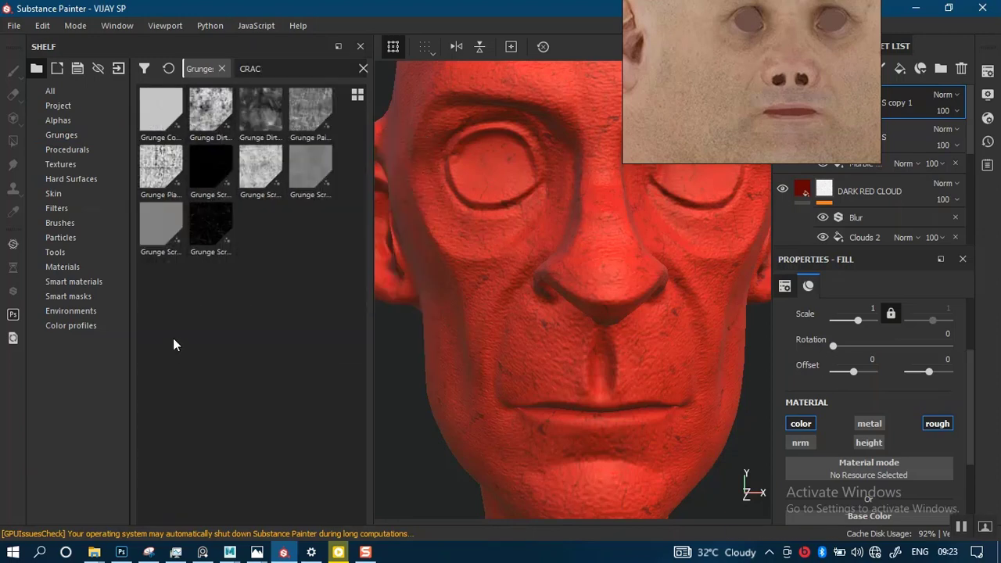
Search the shelf's textures for CRAC, then clear the search and look through the procedurals.
click(78, 163)
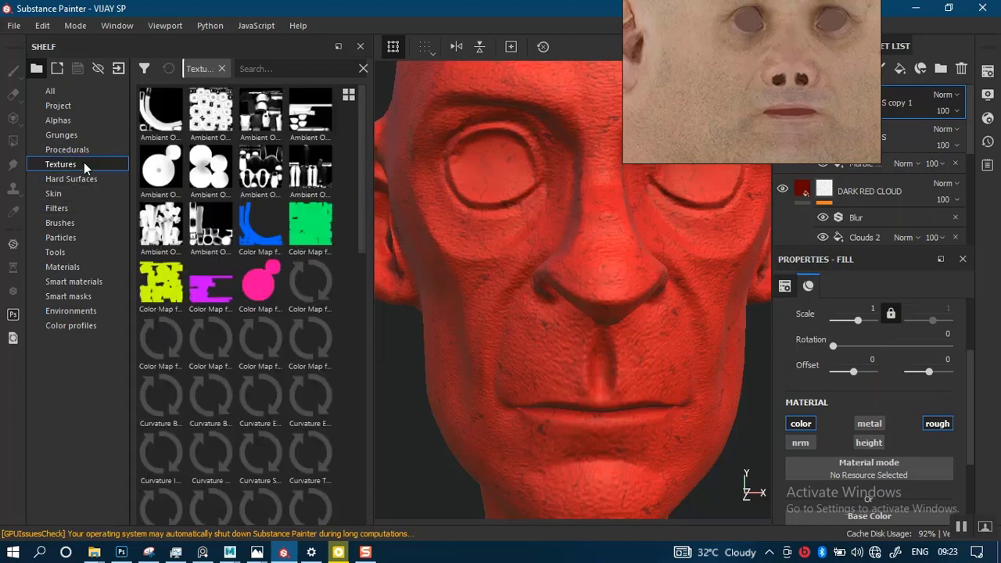
click(247, 69)
text(CRAC)
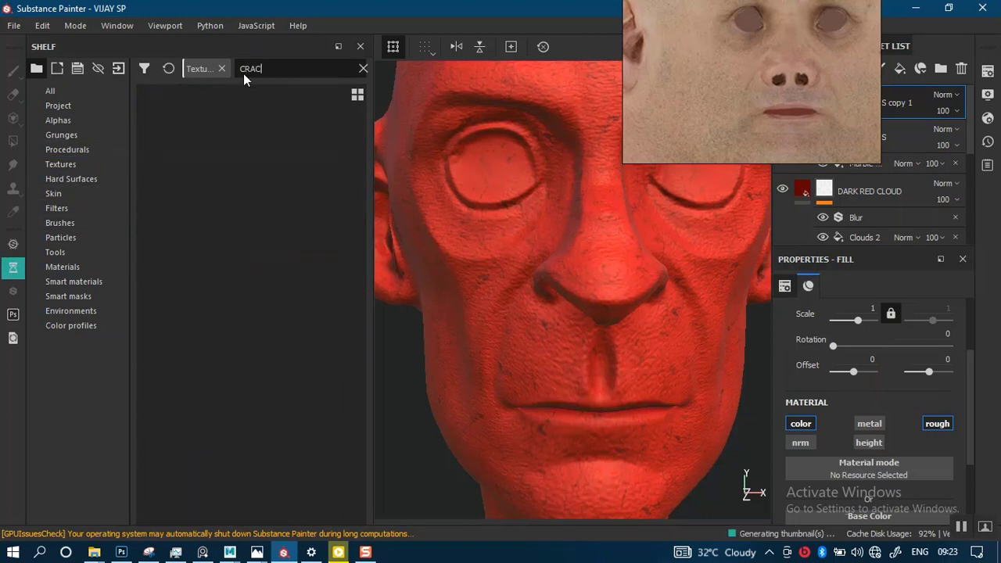
key(BackSpace)
key(BackSpace)
key(BackSpace)
key(BackSpace)
key(BackSpace)
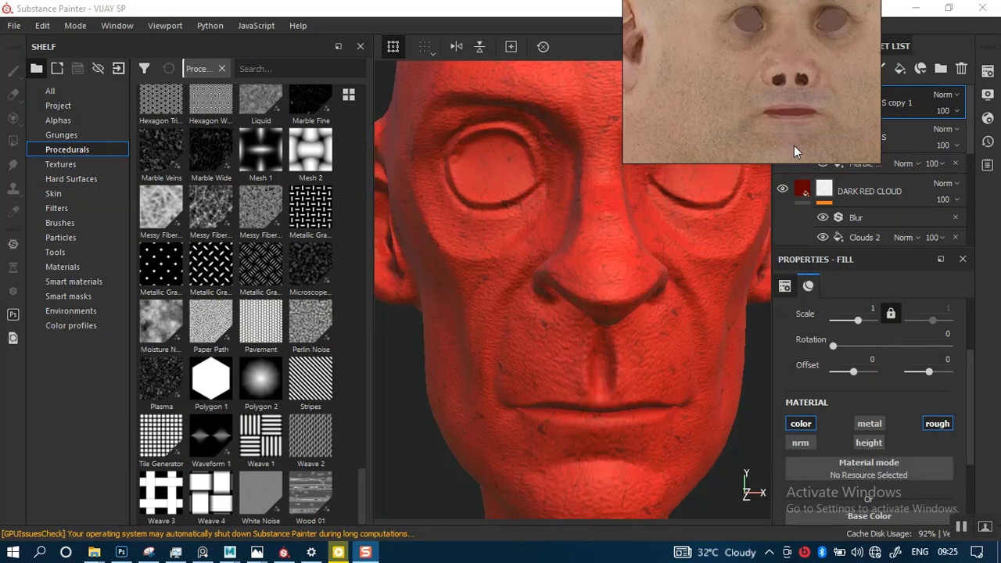
Use the Marble Wide procedural as the grayscale of CRACK VEINS copy 1's mask fill, moving the reference image clear of the face.
drag(794, 146, 625, 66)
click(823, 102)
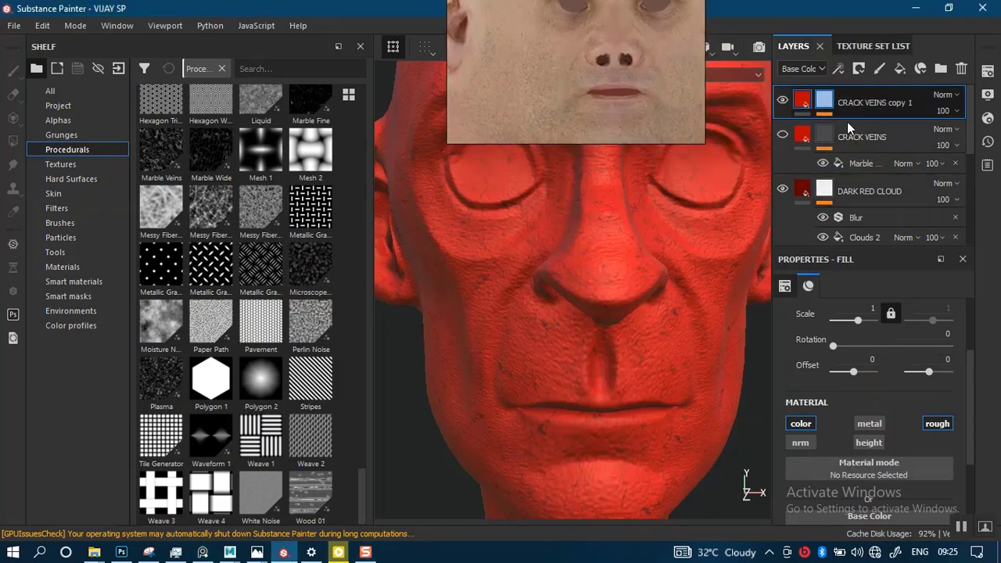
click(846, 127)
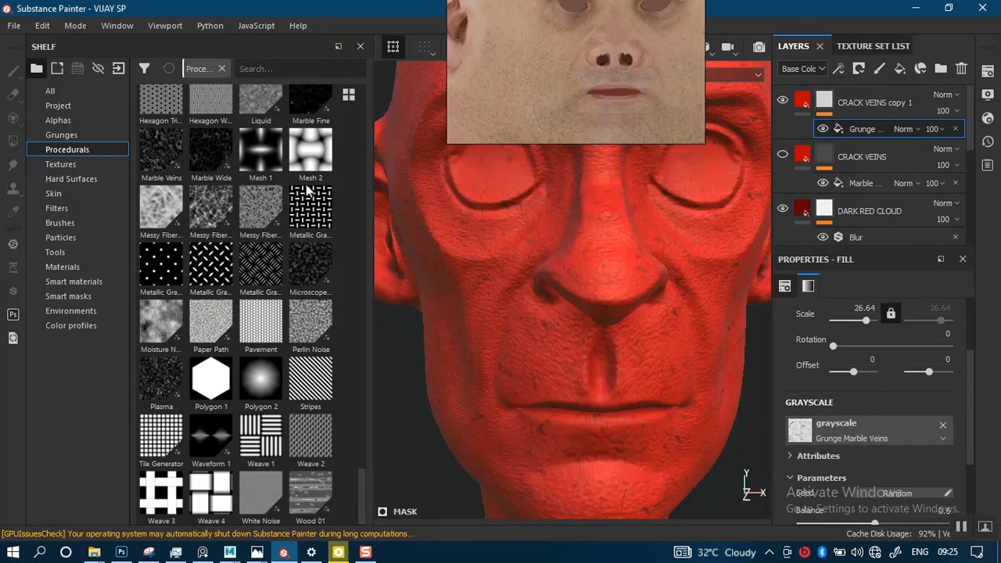
drag(212, 153, 873, 434)
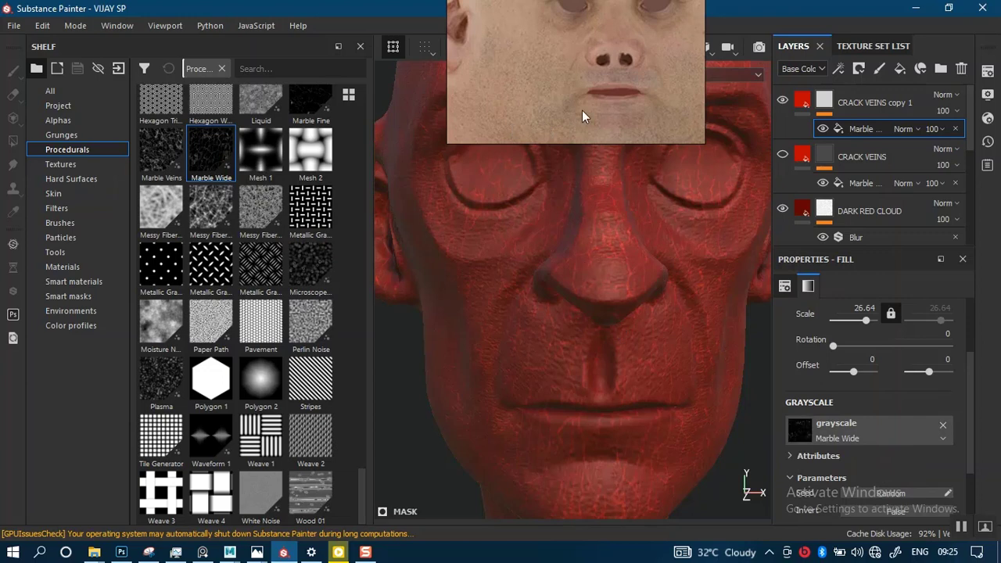
drag(581, 116, 216, 221)
click(648, 290)
Set the UV scale of the Marble Wide mask fill to 14.29 and check the veins on the face.
scroll(650, 293, up, 2)
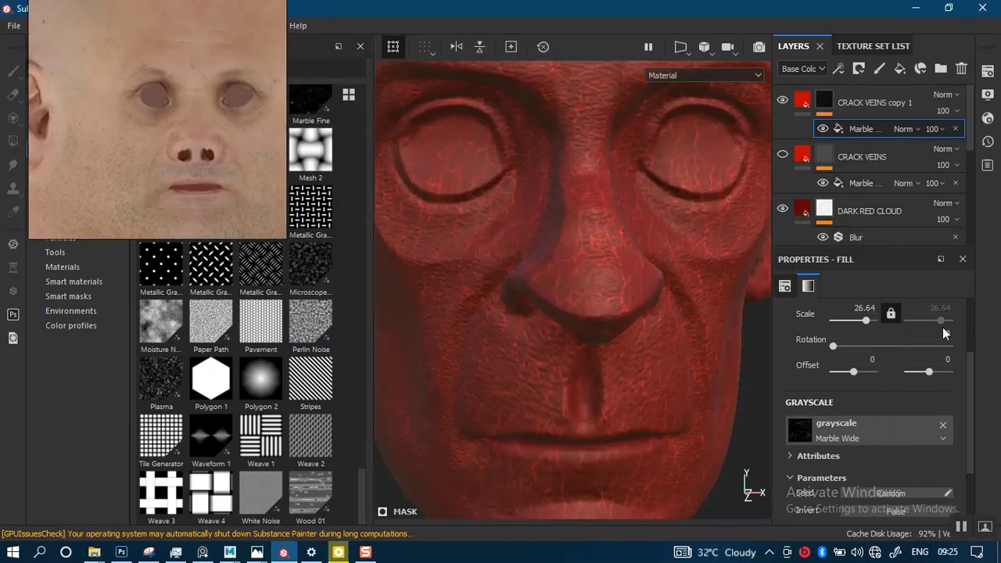
scroll(962, 367, up, 2)
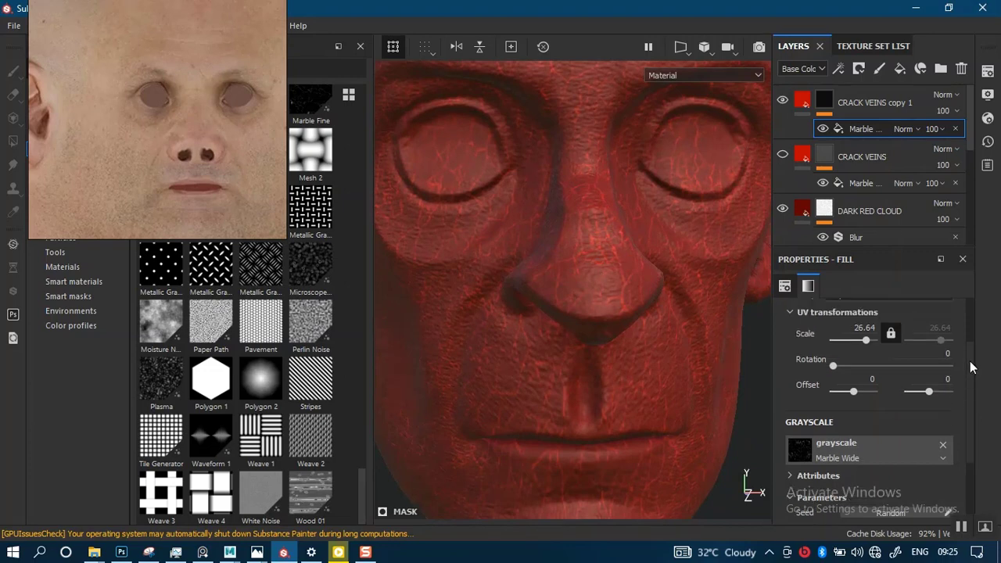
click(852, 359)
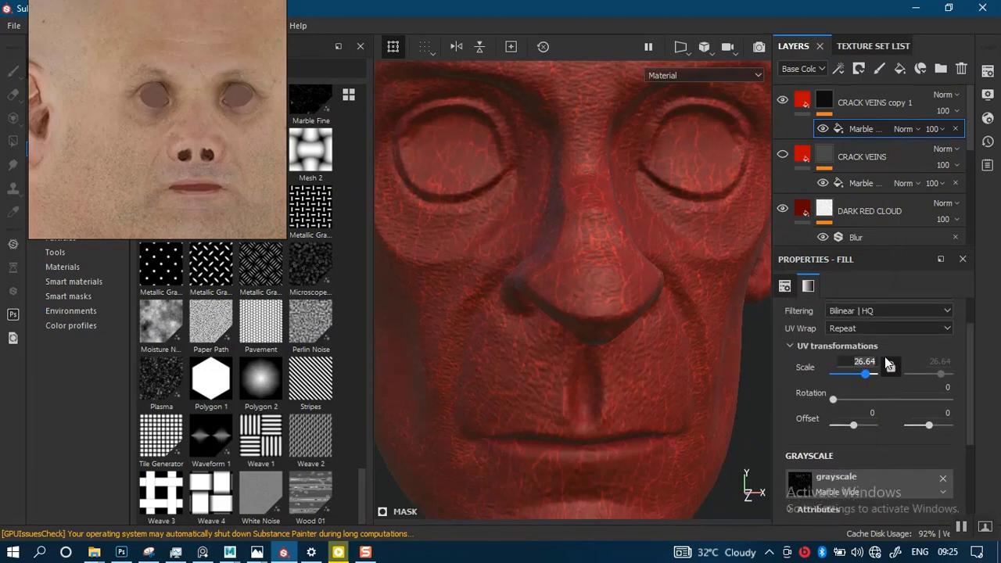
text(1)
key(Return)
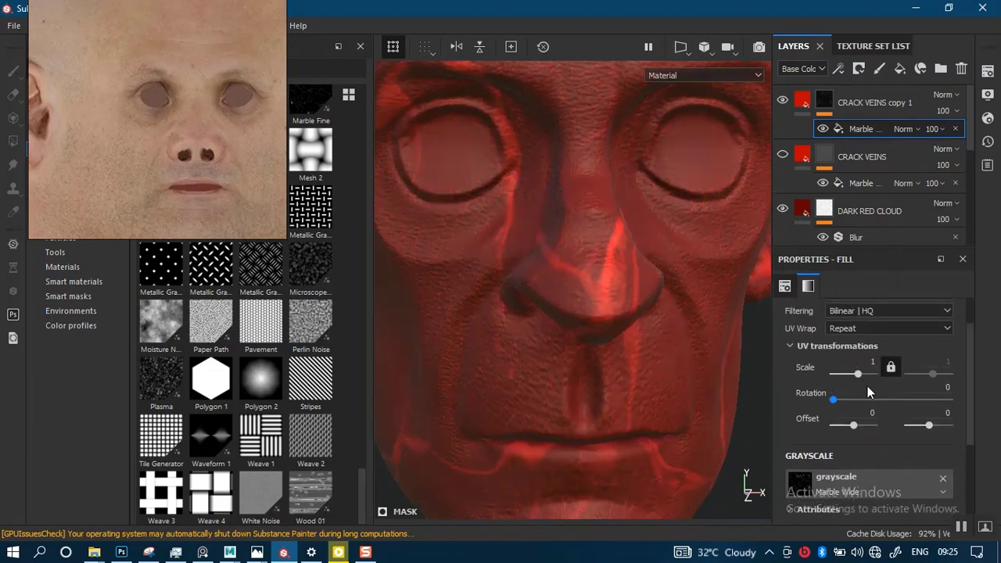
drag(858, 375, 863, 378)
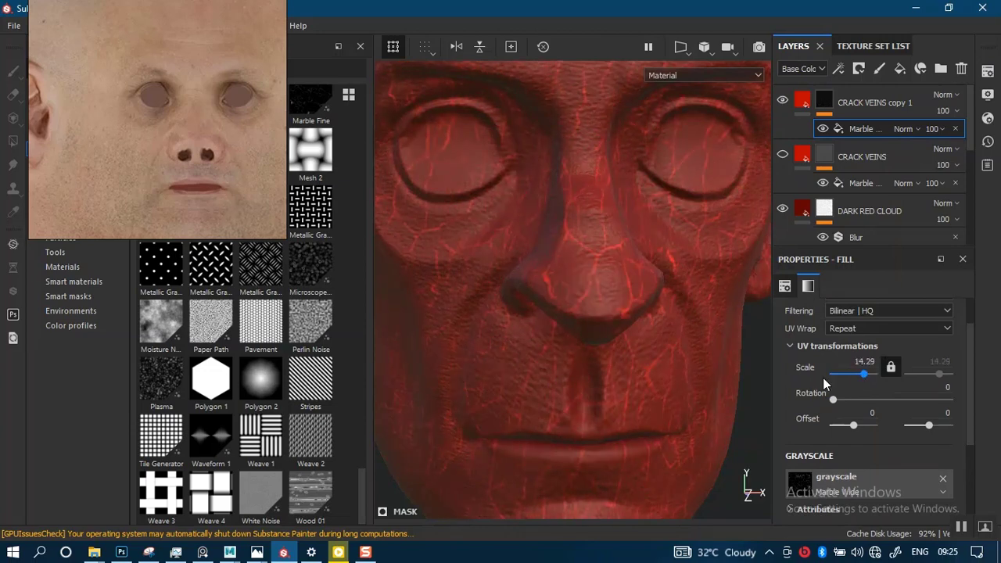
alt+right_drag(573, 344, 569, 289)
alt+middle_drag(569, 289, 592, 260)
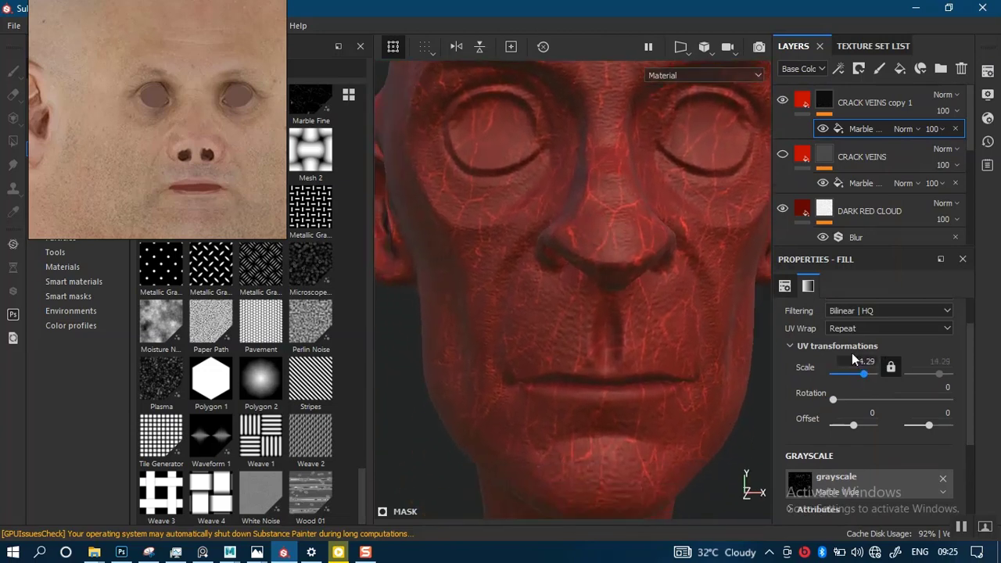
scroll(965, 450, down, 4)
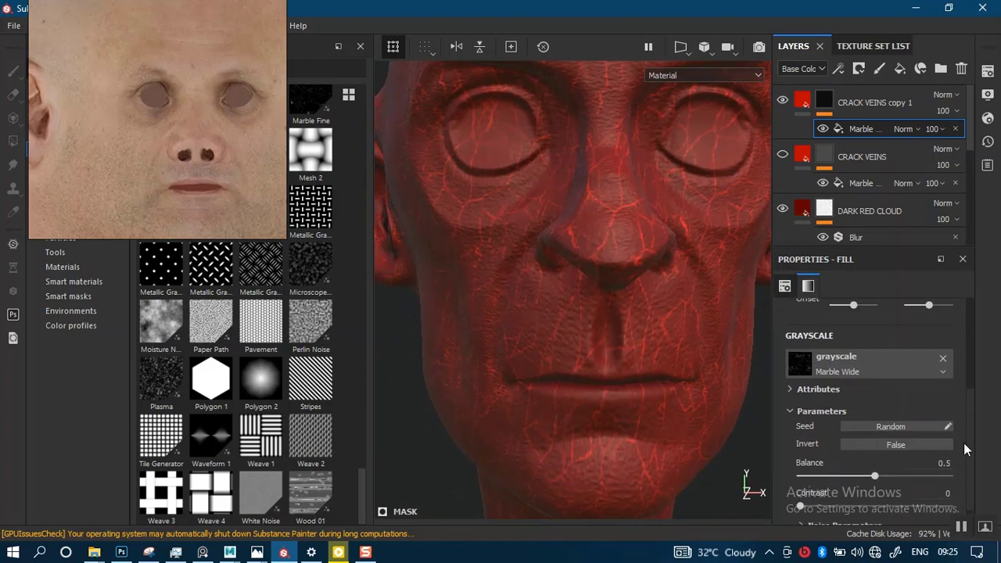
Try a dark blue base colour on the CRACK VEINS copy 1 fill, with hue 0.641 and value 0.085.
scroll(966, 438, up, 5)
scroll(969, 423, down, 4)
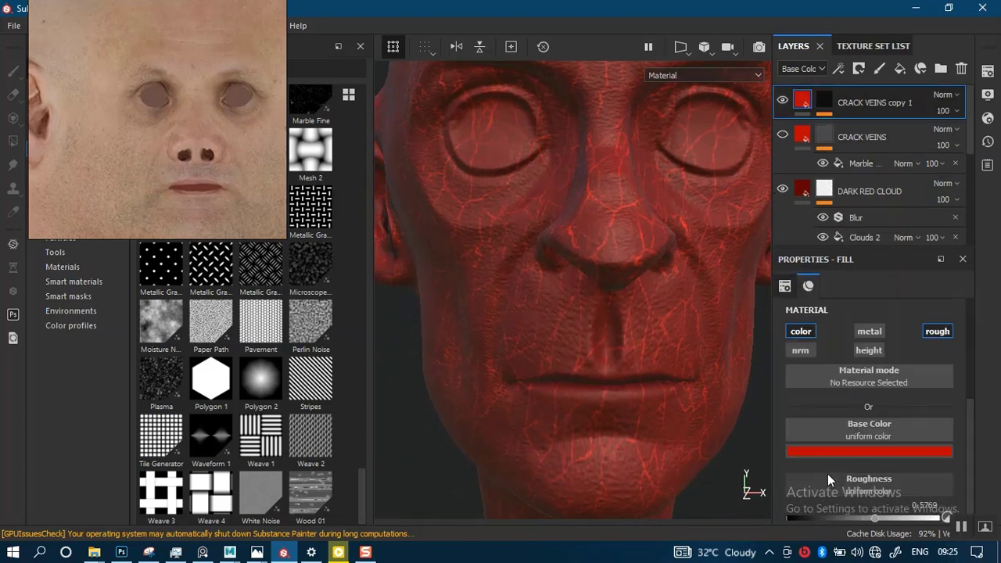
click(835, 455)
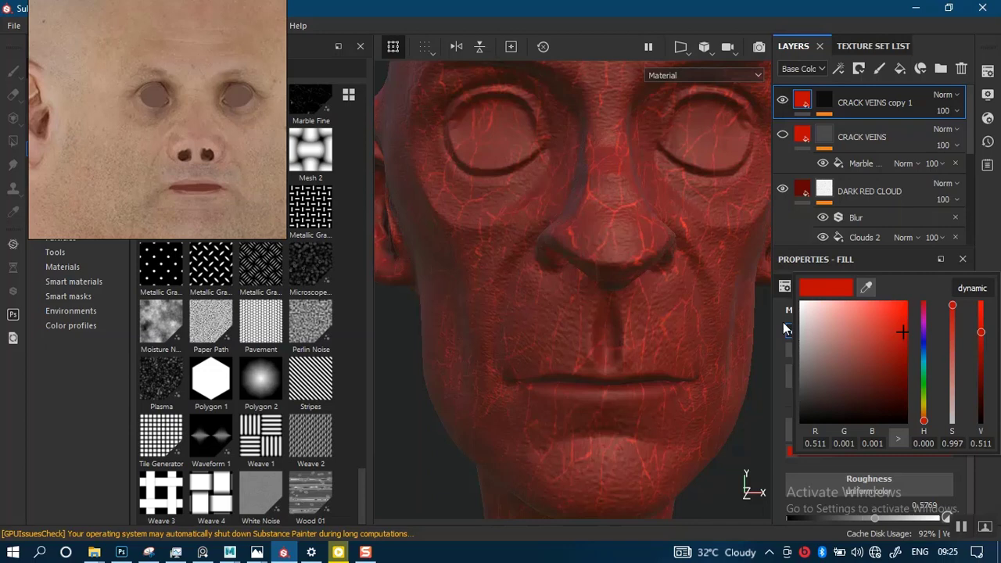
click(924, 344)
drag(924, 364, 925, 348)
drag(981, 331, 980, 384)
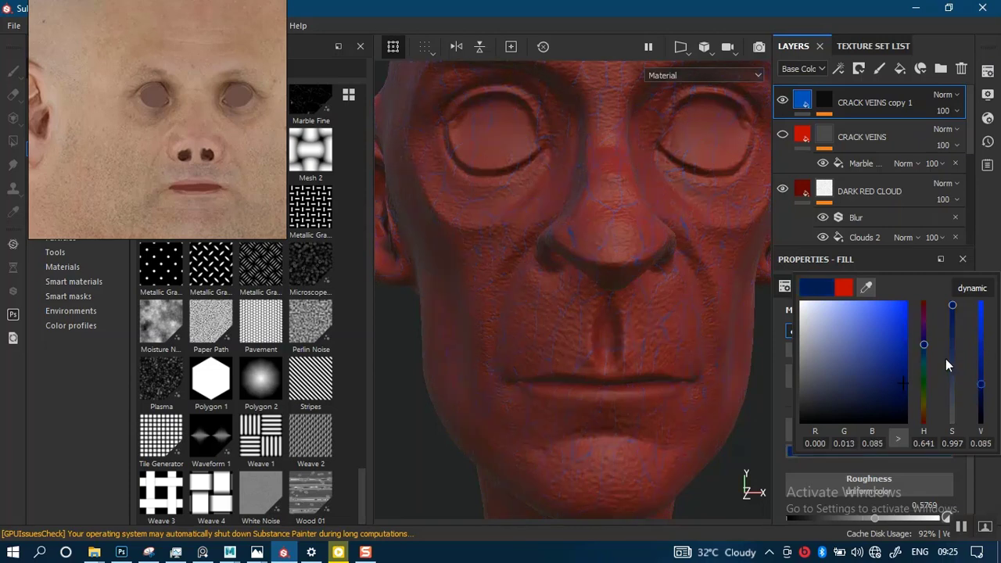
Try a dark purple base colour on CRACK VEINS copy 1, with hue 0.838, saturation 1.000 and value 0.095, and check the forehead.
drag(924, 340, 925, 329)
drag(925, 326, 924, 325)
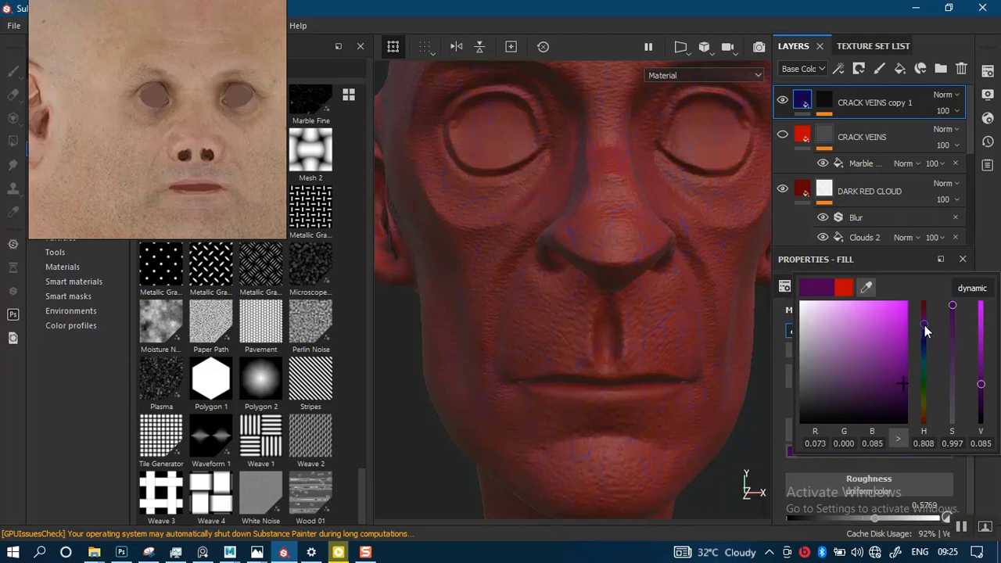
mouse_move(905, 381)
mouse_down()
mouse_move(909, 392)
mouse_move(909, 377)
mouse_up()
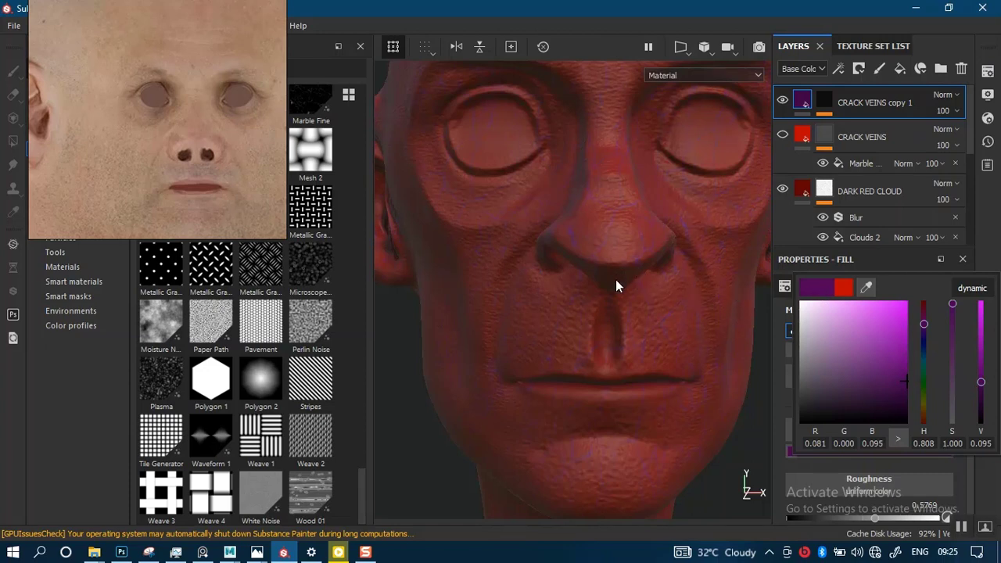
drag(924, 325, 923, 321)
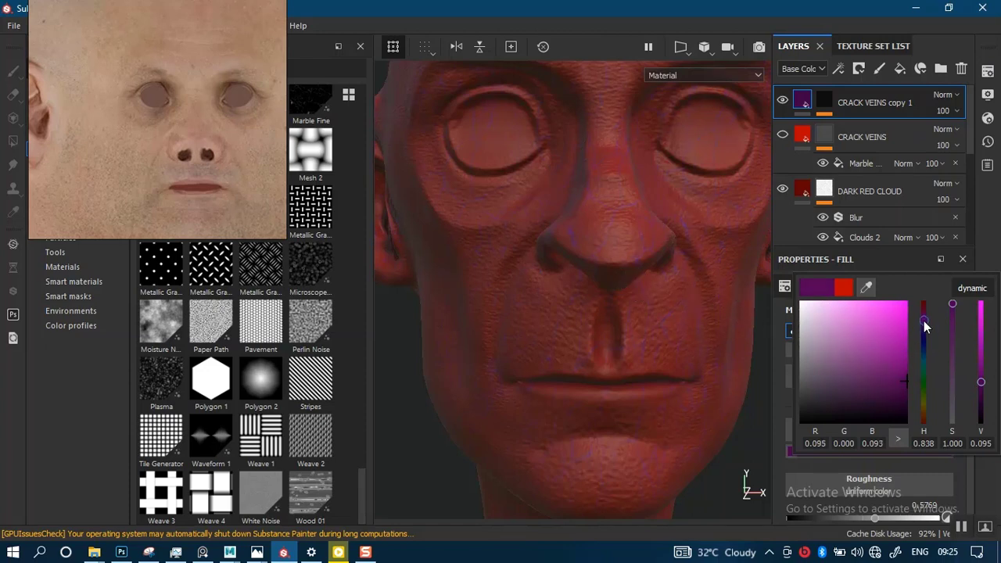
mouse_move(633, 297)
alt+mouse_down()
mouse_move(592, 384)
mouse_move(608, 271)
mouse_move(630, 305)
alt+mouse_up()
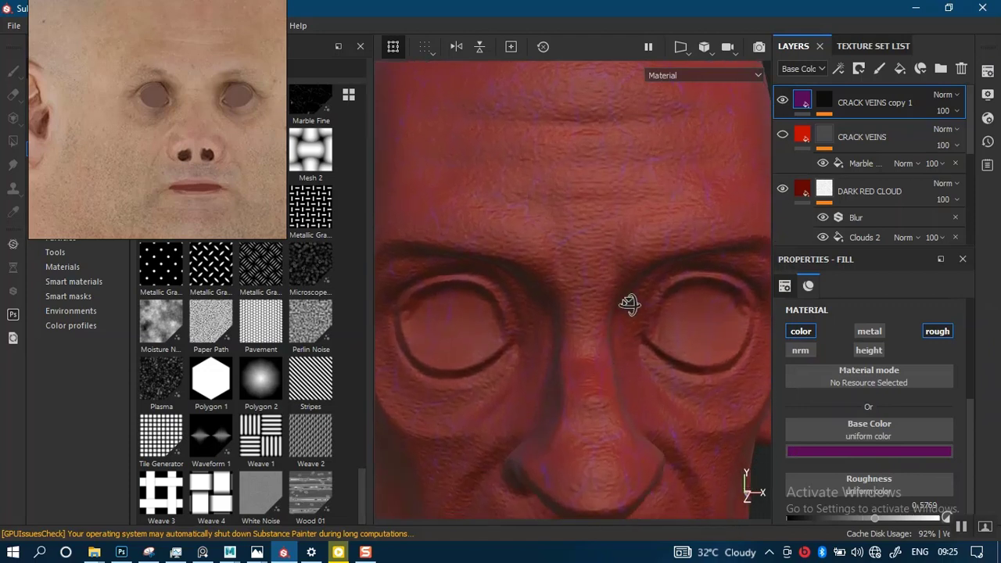
Set the base colour of CRACK VEINS copy 1 to a very dark indigo with hue 0.701 and value 0.022.
click(833, 452)
click(923, 333)
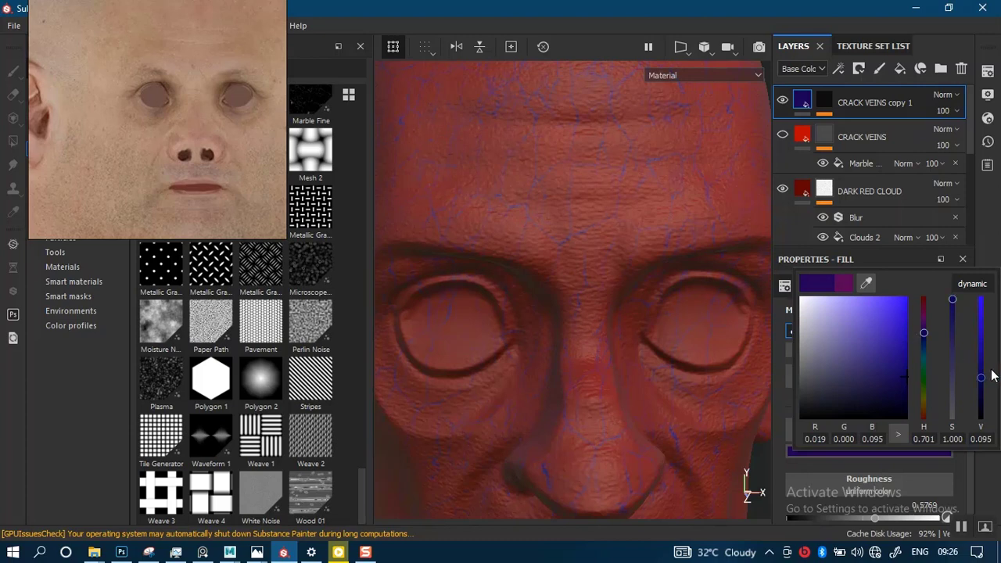
drag(980, 378, 980, 403)
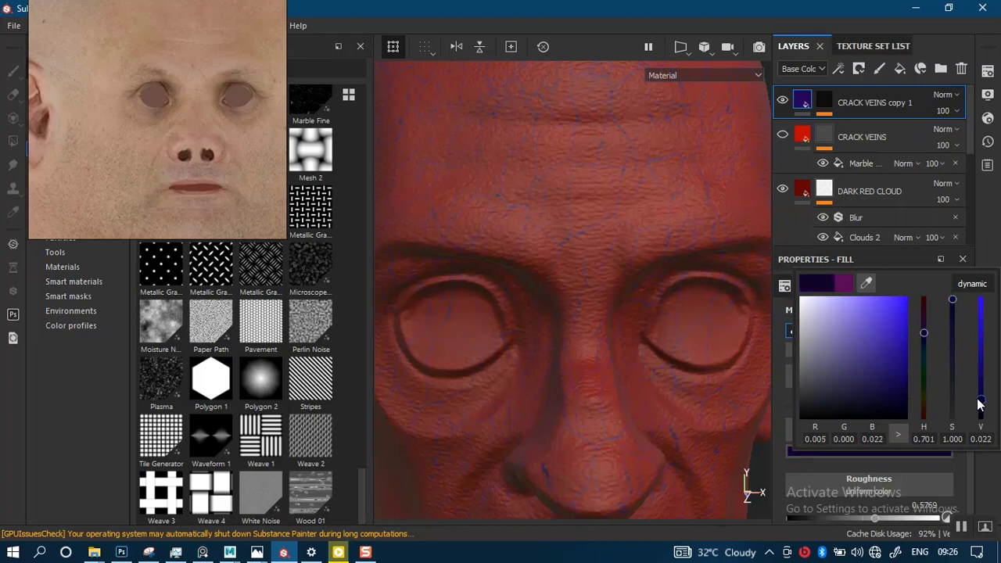
click(664, 276)
Set the UV scale of the CRACK VEINS copy 1 fill layer itself to 6.5.
scroll(656, 270, down, 2)
alt+middle_drag(637, 311, 631, 253)
scroll(969, 429, up, 4)
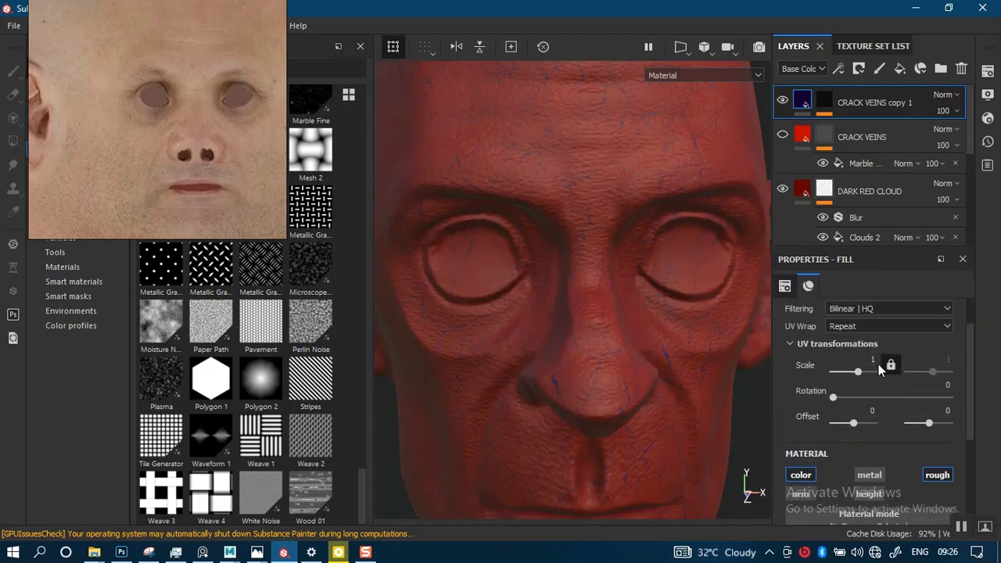
drag(864, 375, 861, 374)
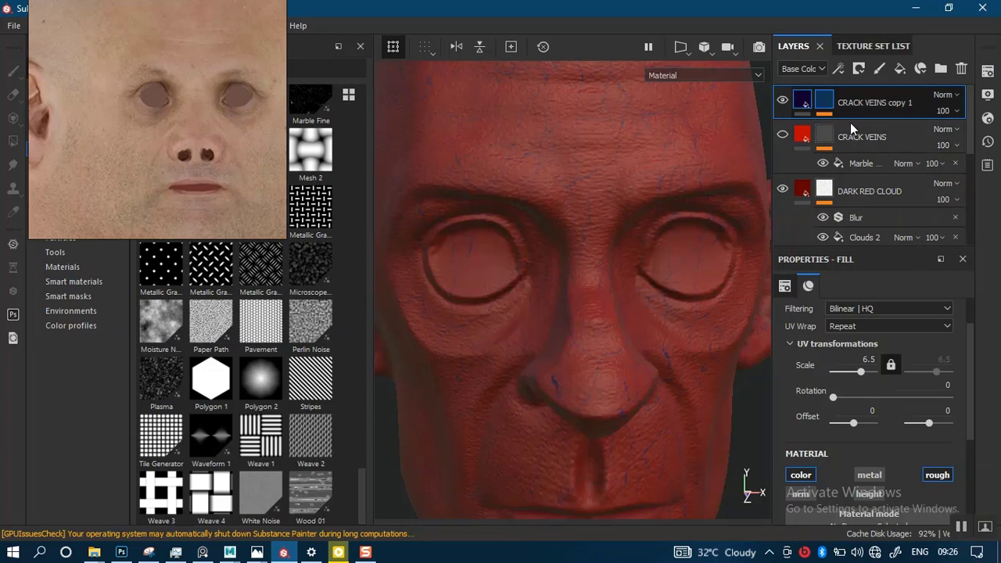
Select the Marble Wide mask fill of CRACK VEINS copy 1 and cycle the viewport channels to the mask view.
click(827, 104)
click(851, 127)
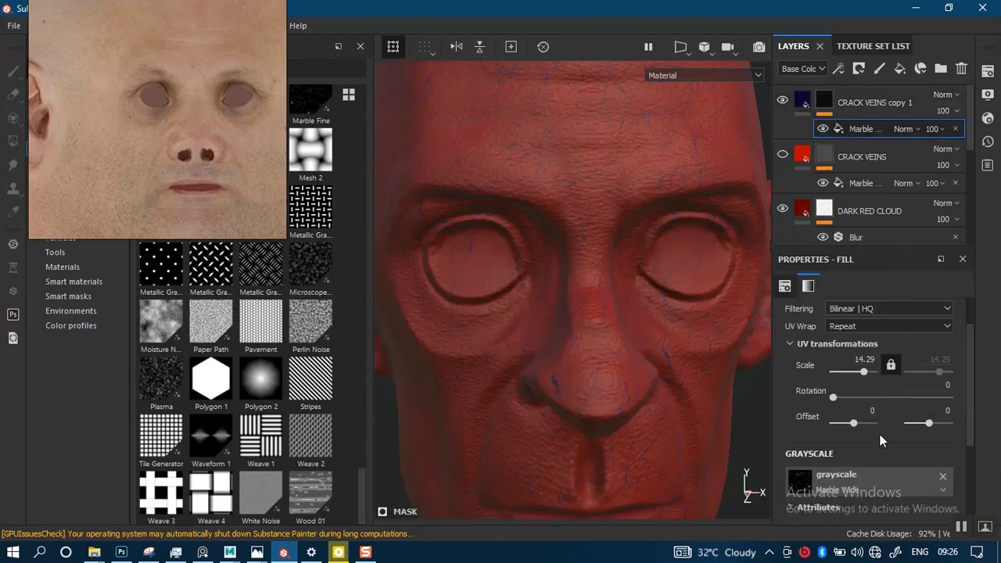
scroll(880, 440, down, 5)
key(c)
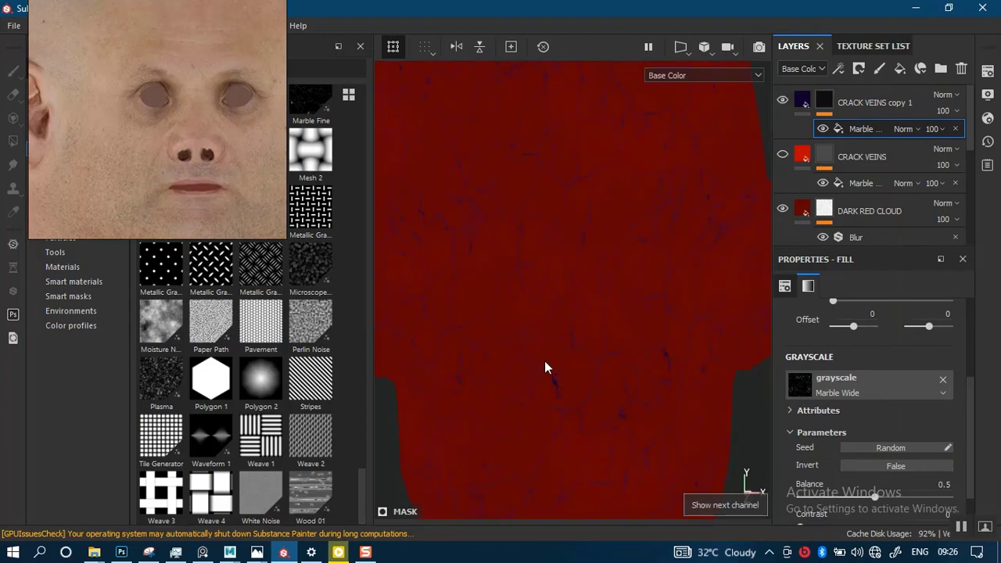
key(c)
key(c)
key(c)
key(c)
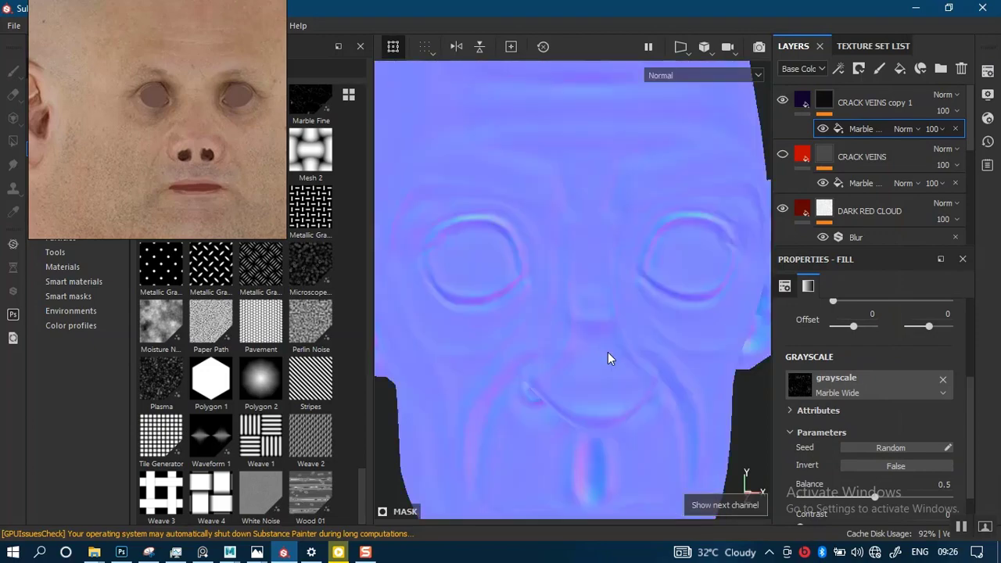
key(c)
key(c)
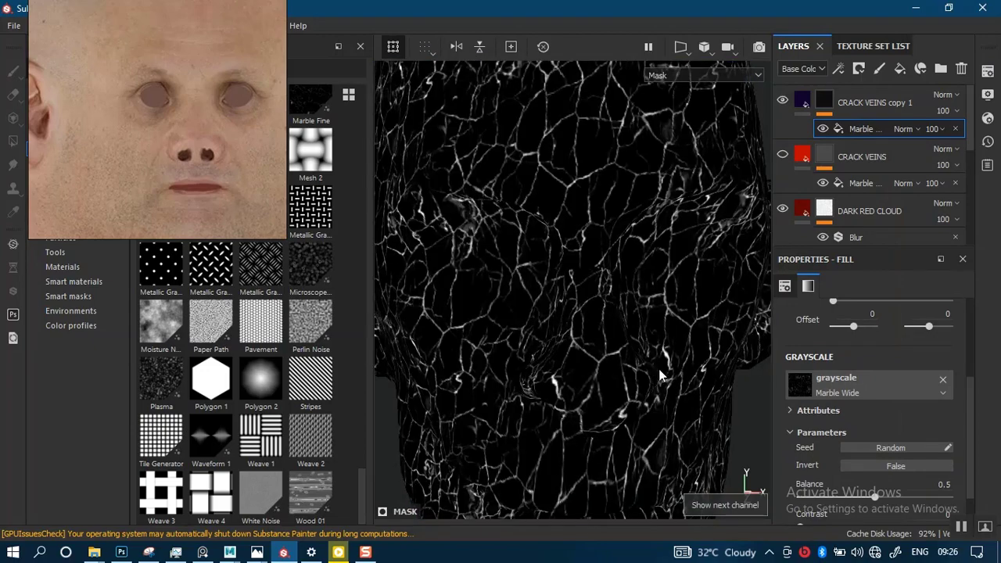
scroll(876, 454, down, 2)
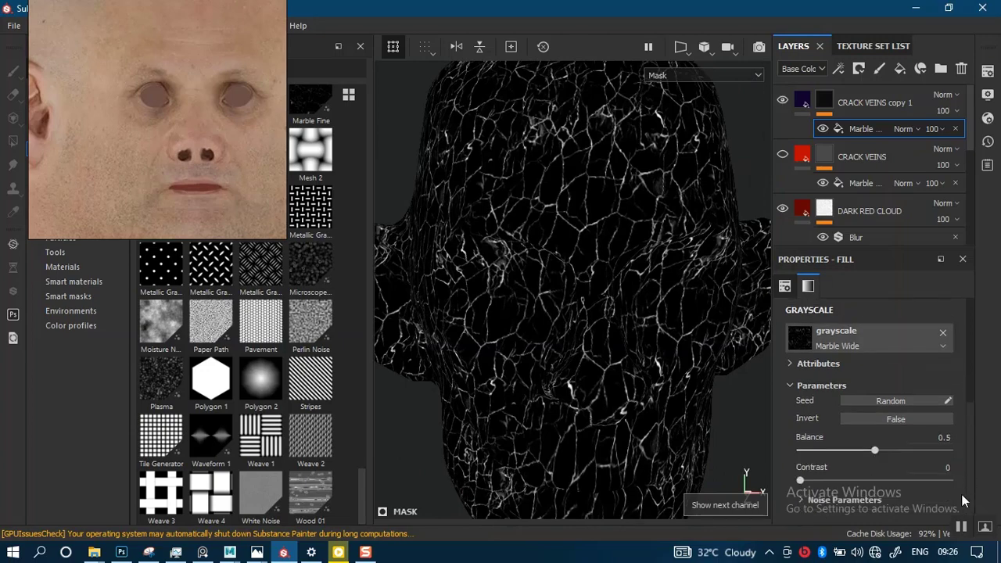
Set the Balance of the Marble Wide mask fill to 0.96 and return the viewport to the material view.
drag(912, 452, 942, 461)
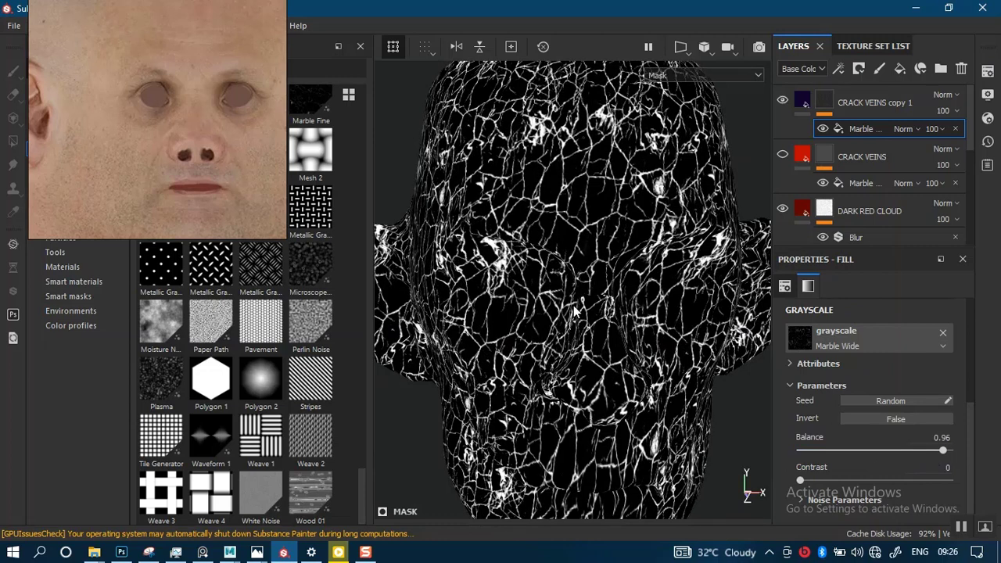
key(m)
scroll(576, 279, up, 1)
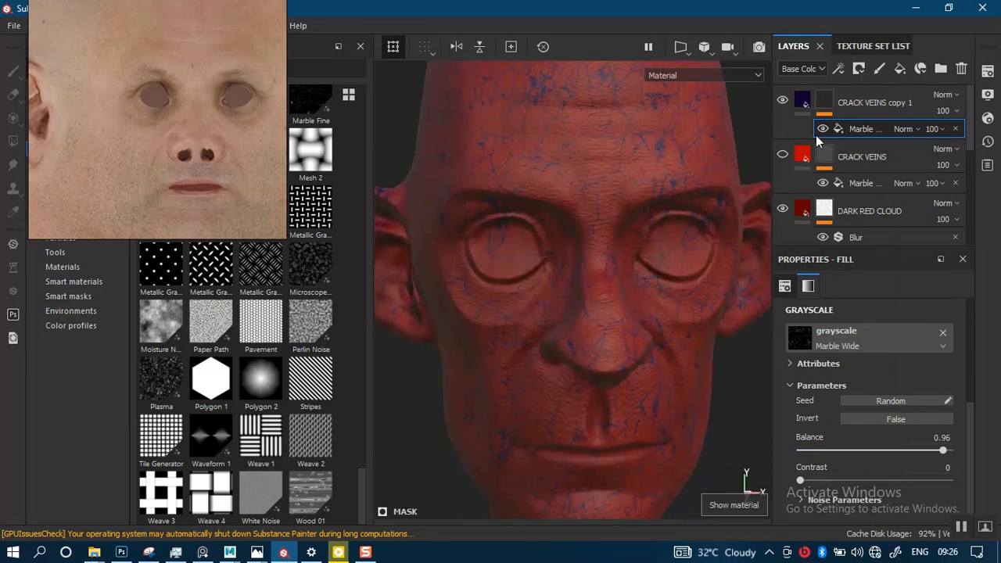
Show the CRACK VEINS layer again and lower the opacity of CRACK VEINS copy 1 to 58.
click(782, 155)
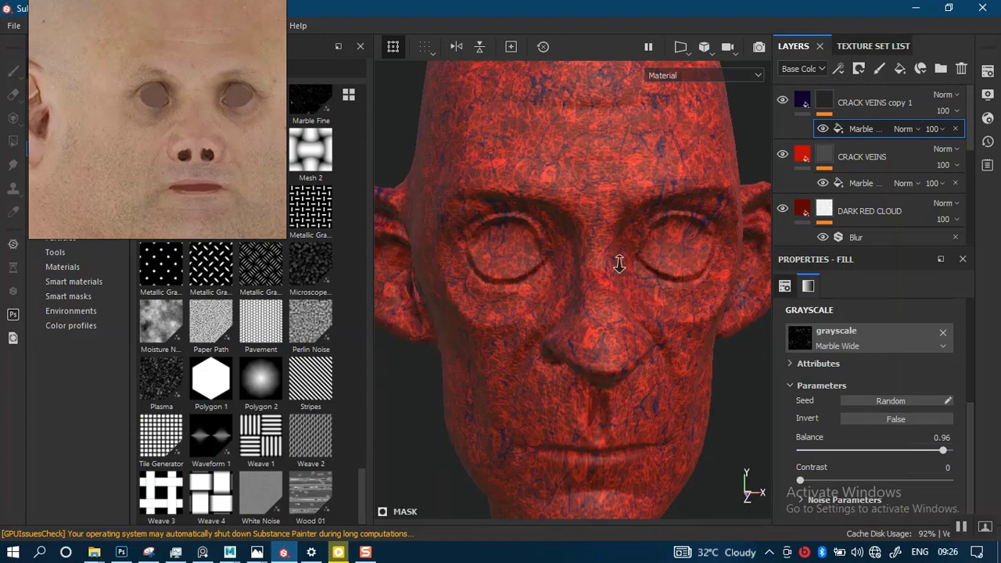
alt+drag(619, 265, 618, 313)
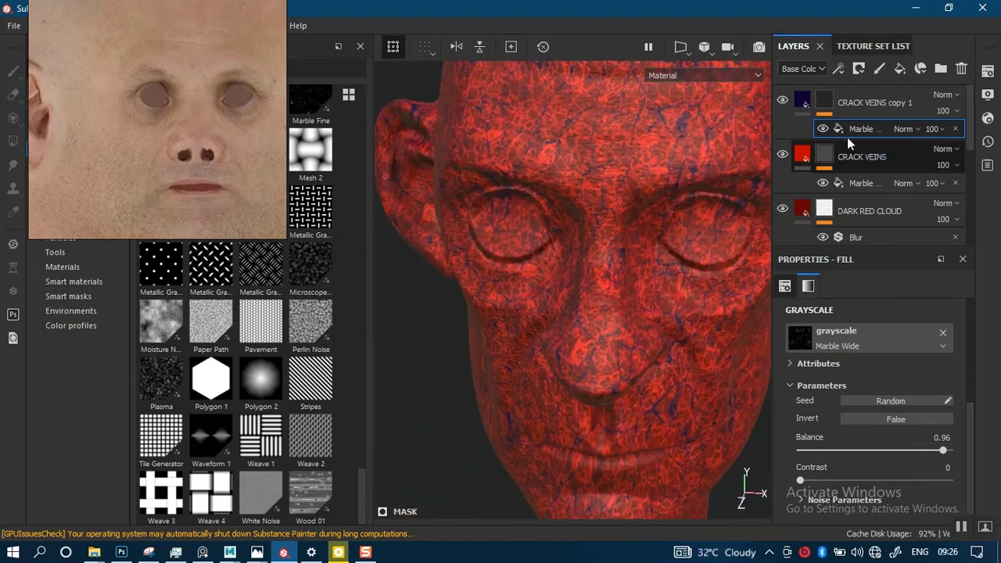
drag(943, 111, 968, 143)
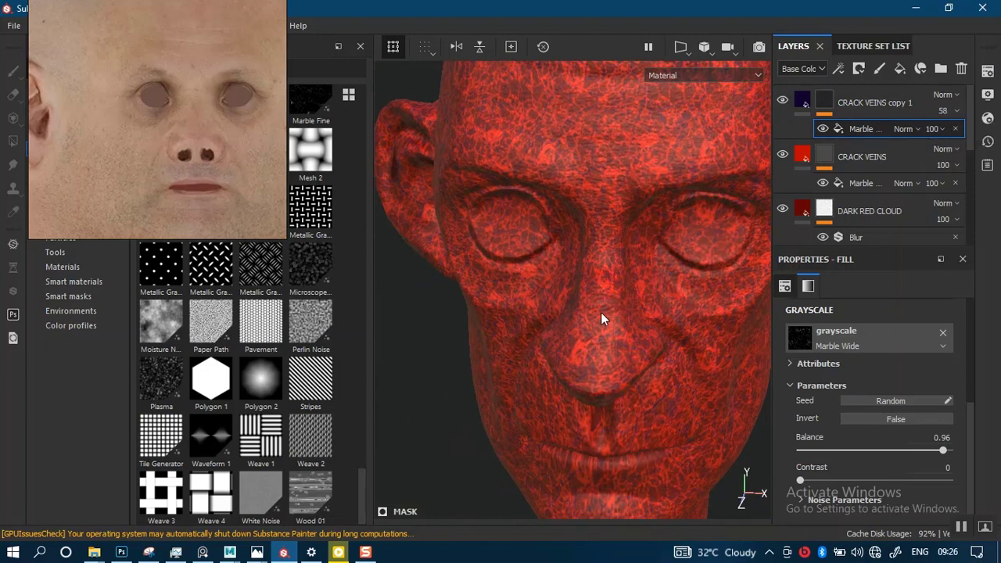
Examine the combined veins on the face, neck and shoulders from several angles and compare them with the whole reference head image.
alt+drag(601, 319, 617, 207)
alt+middle_drag(618, 207, 630, 230)
scroll(577, 318, up, 3)
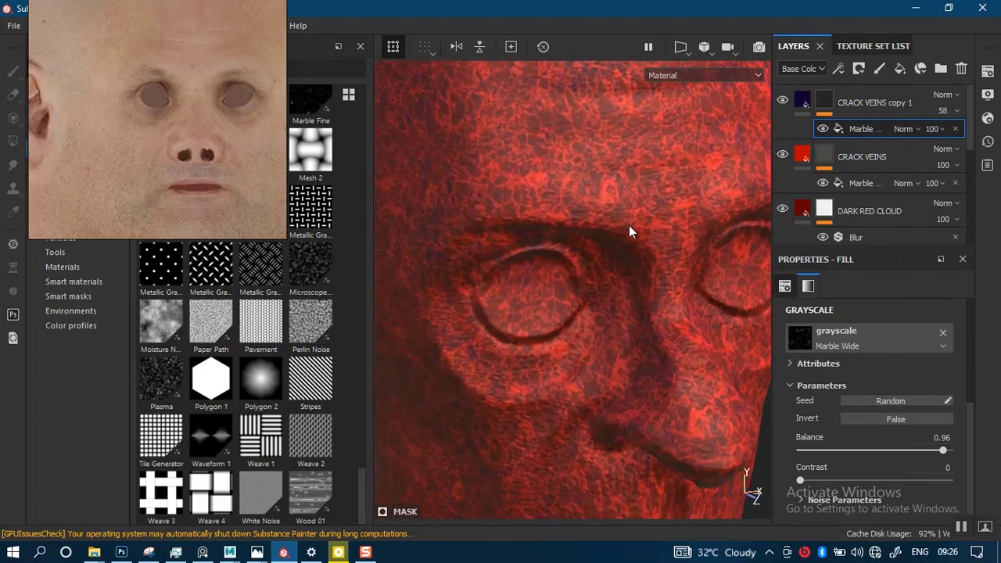
scroll(592, 206, down, 7)
alt+middle_drag(578, 433, 586, 303)
alt+drag(588, 305, 576, 331)
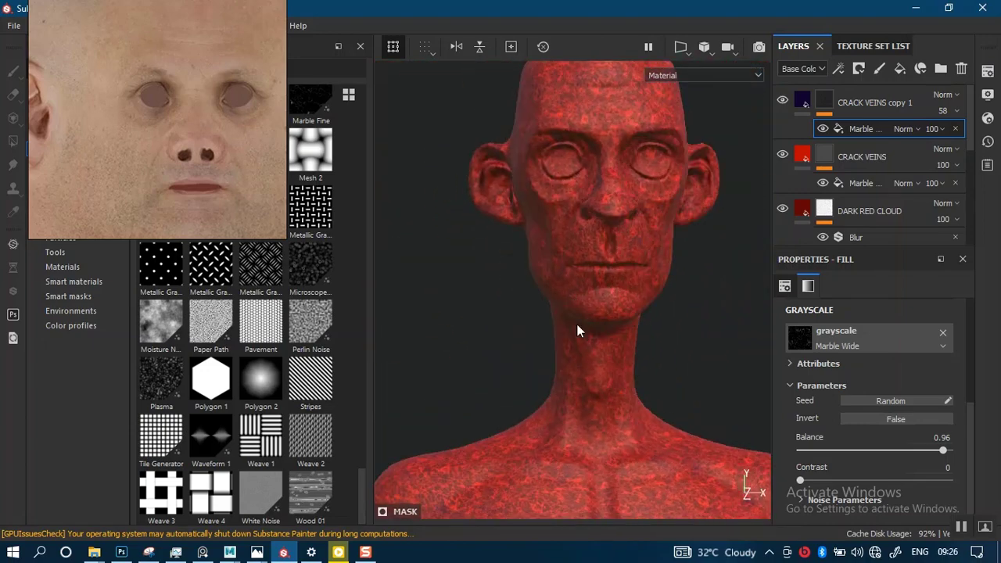
alt+middle_drag(576, 330, 572, 305)
alt+drag(573, 351, 588, 290)
alt+middle_drag(588, 290, 598, 293)
alt+drag(599, 293, 611, 304)
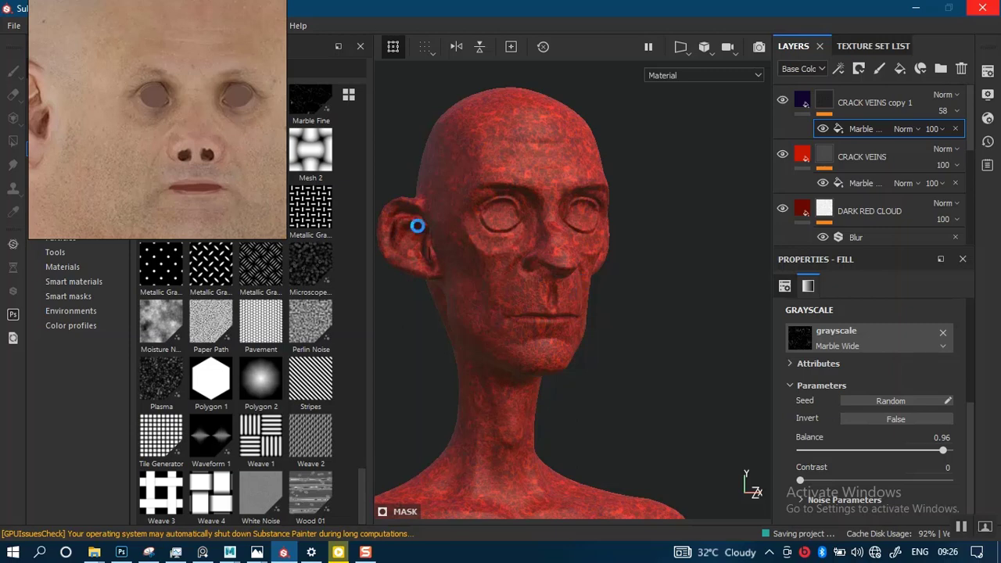
drag(166, 131, 187, 172)
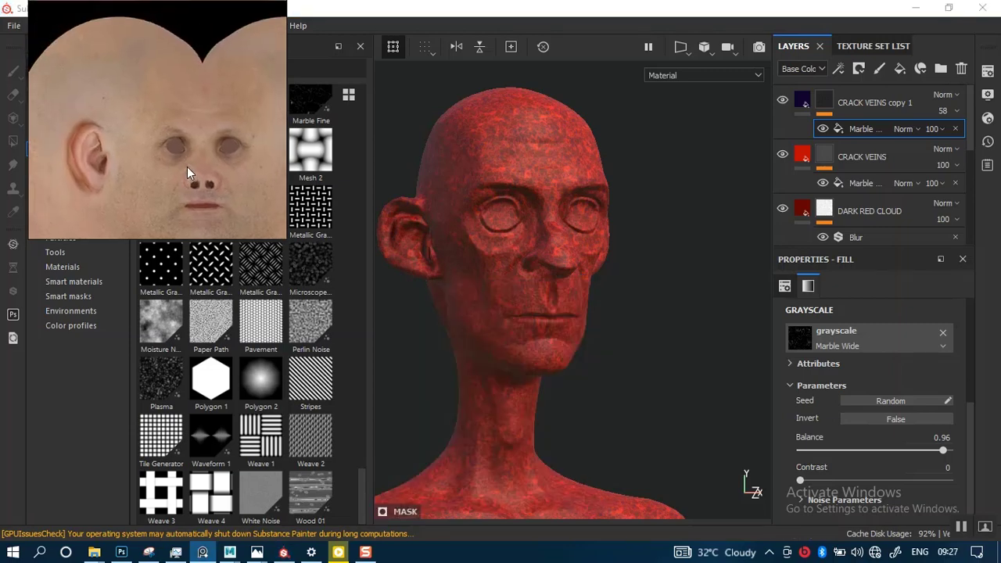